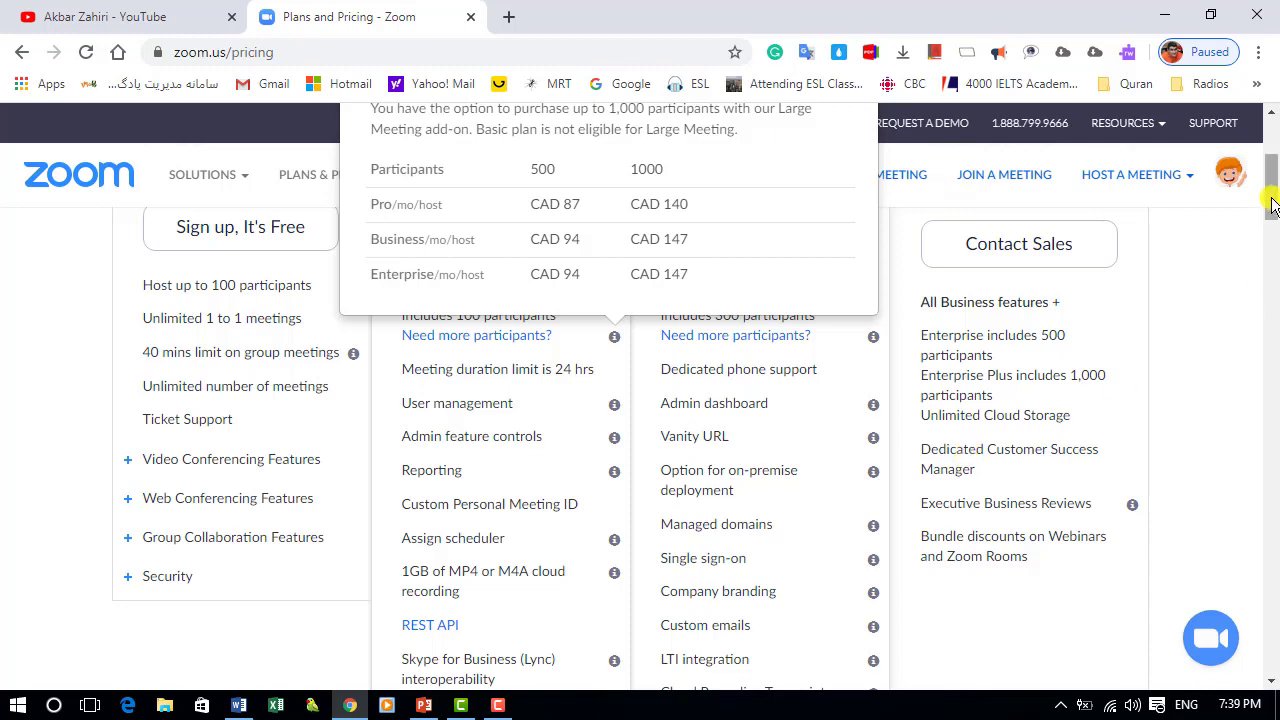
# - Return to the Zoom home page and sign in with the account's e-mail address
pyautogui.moveTo(1270, 212); pyautogui.dragTo(1270, 192)
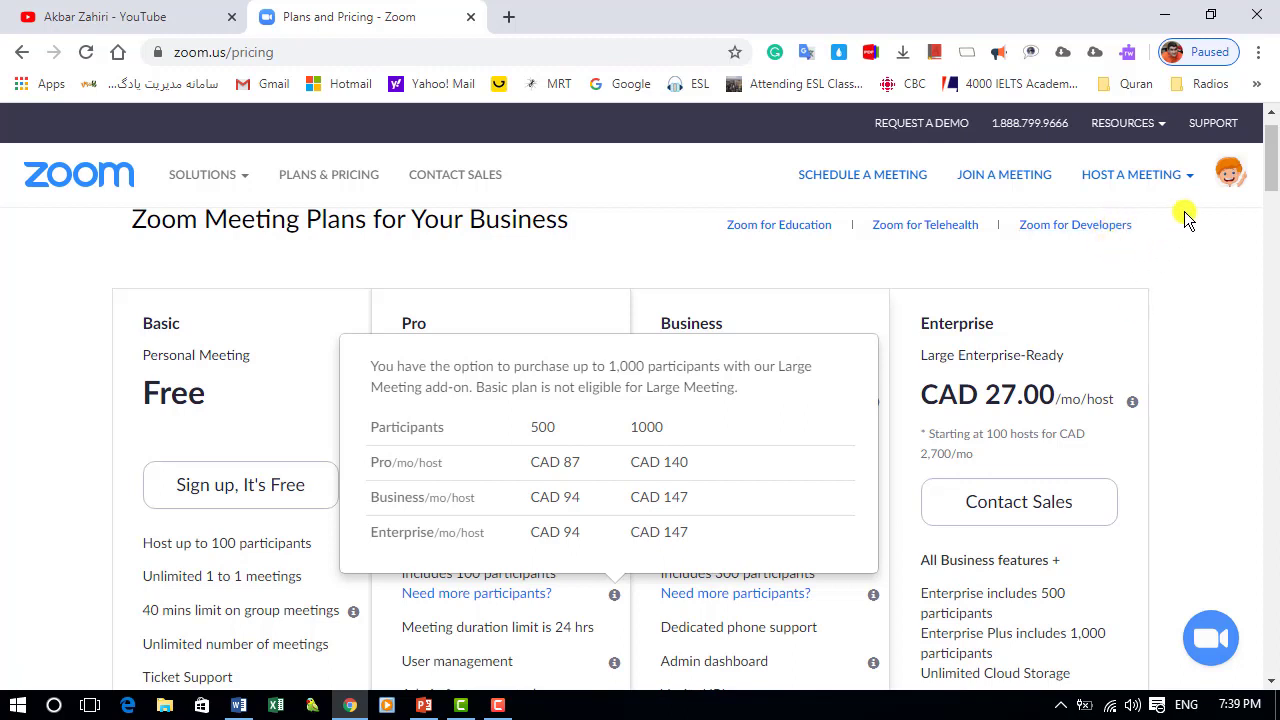
pyautogui.click(55, 178)
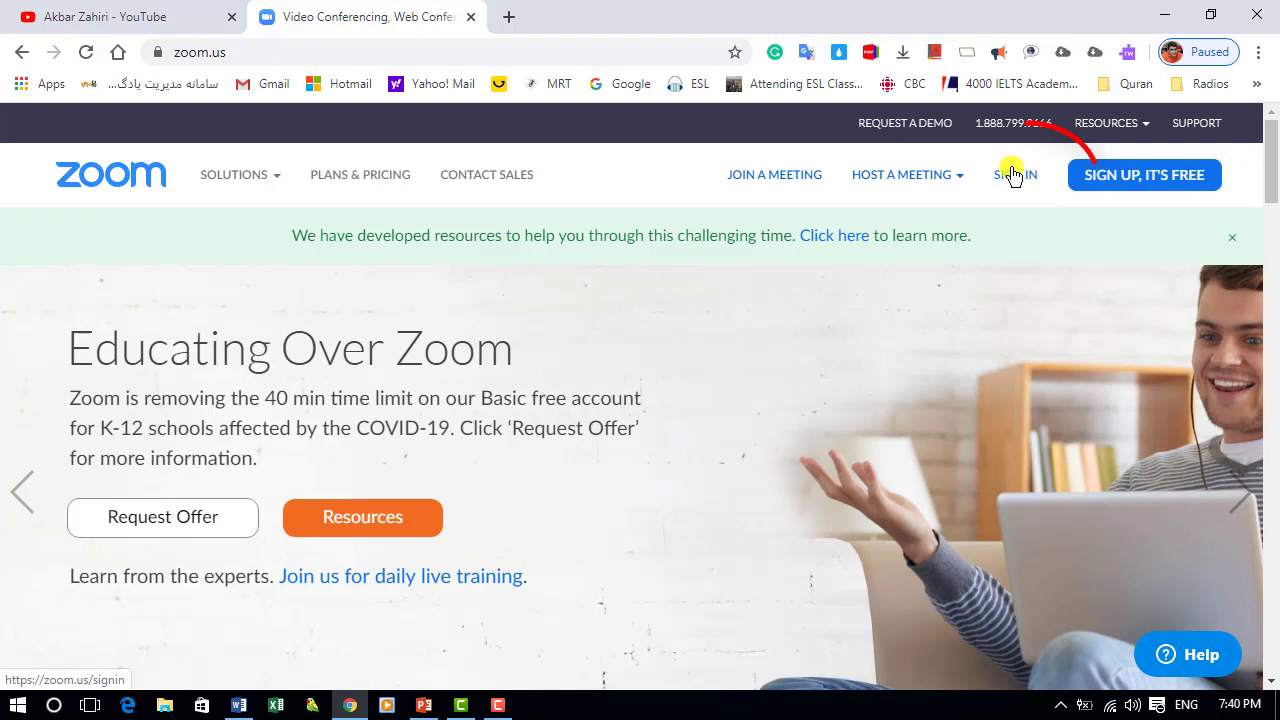
pyautogui.click(1016, 180)
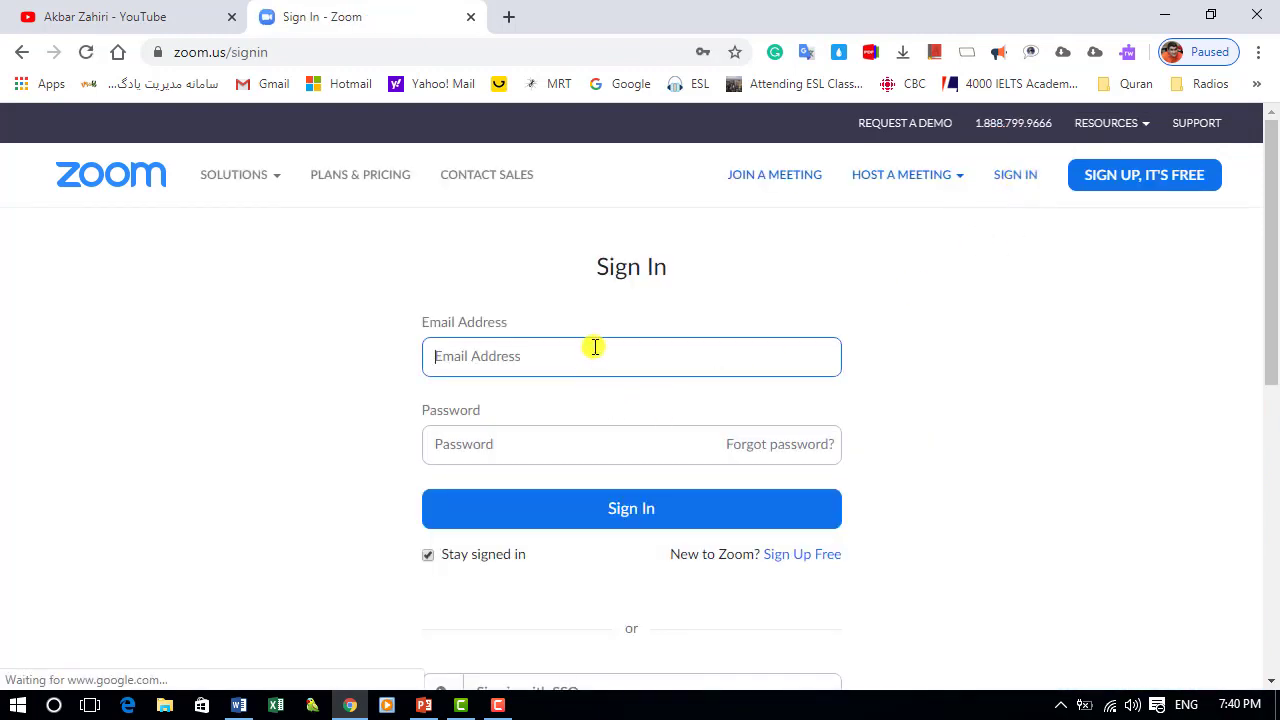
pyautogui.write('i')
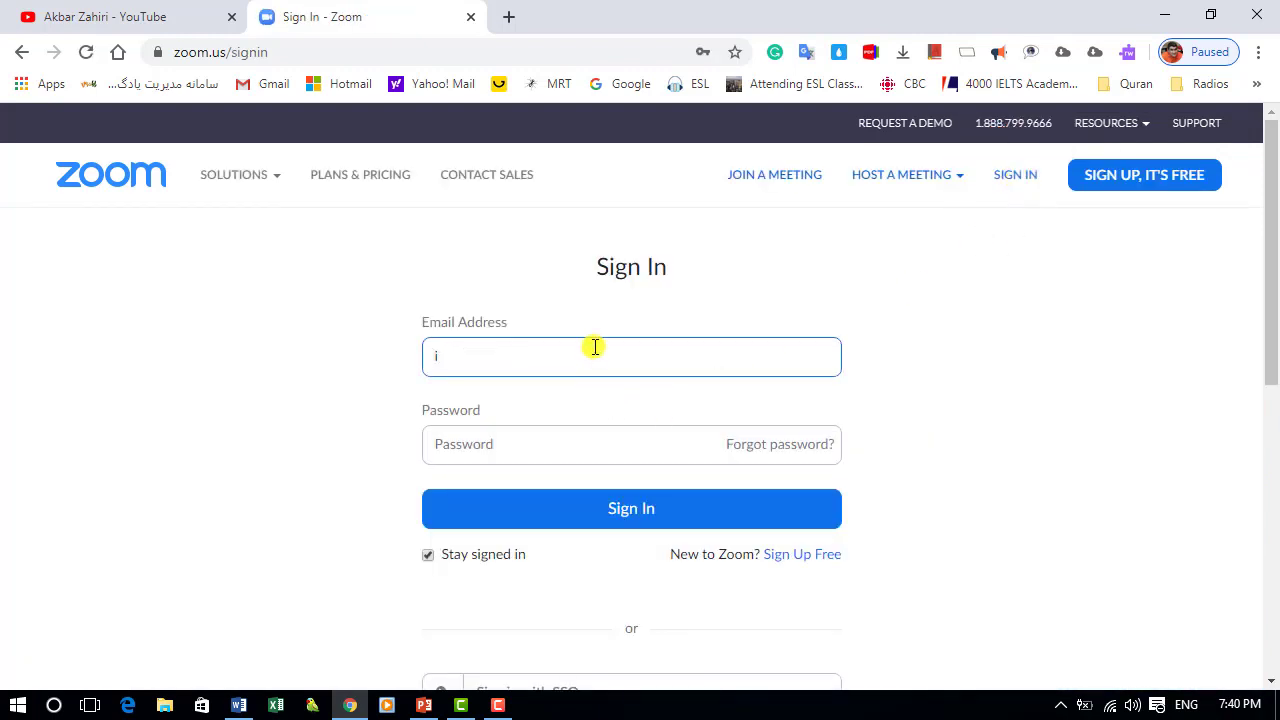
pyautogui.write('ra')
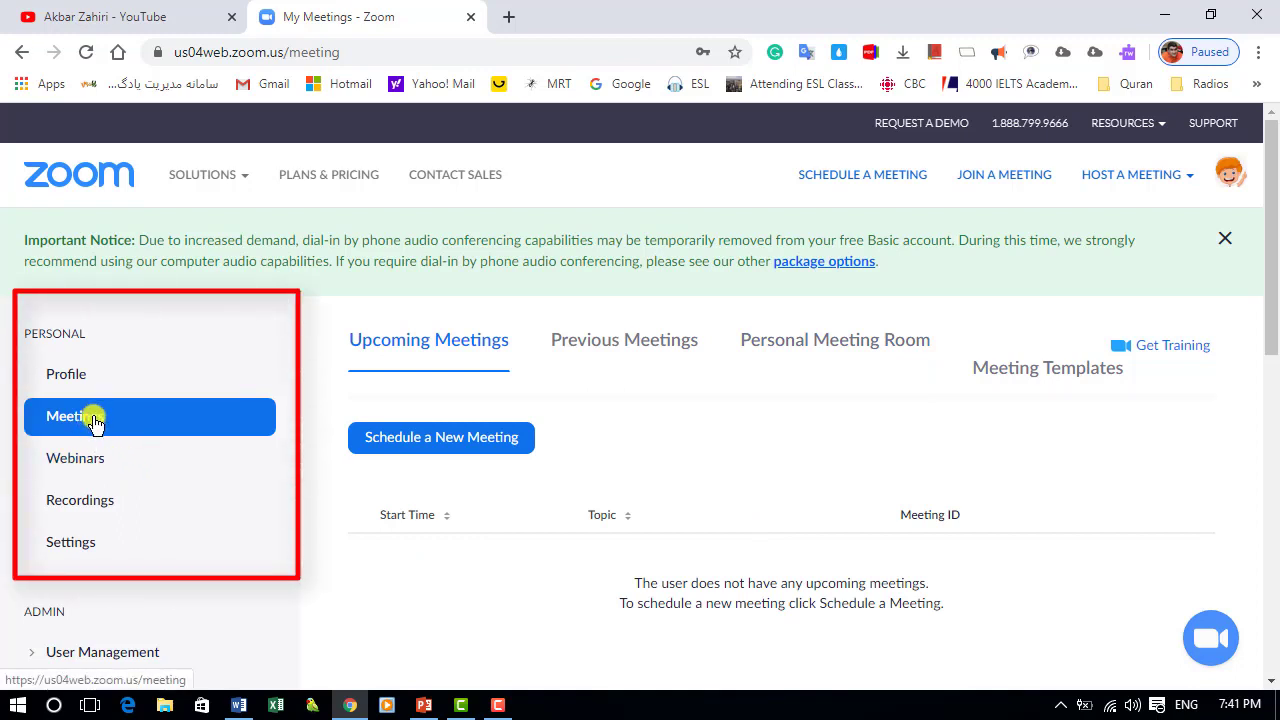
# - Open the form for scheduling a new meeting, look through its options and leave it without saving
pyautogui.click(474, 440)
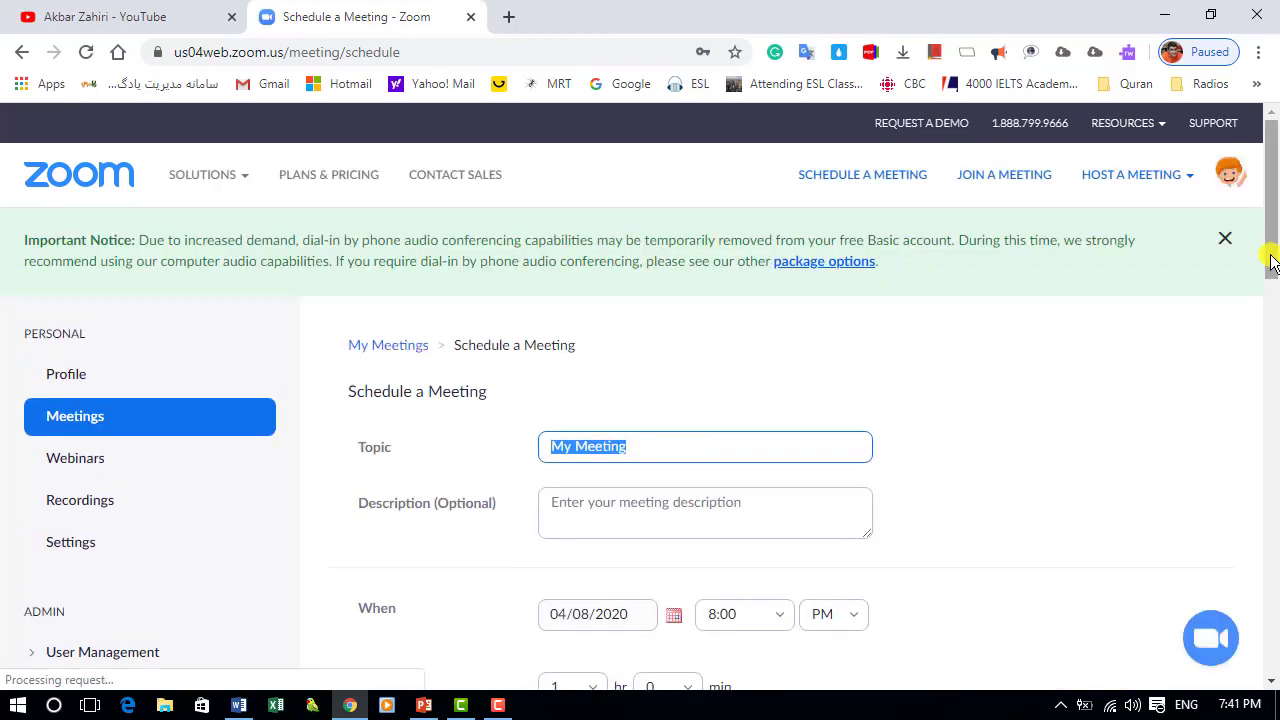
pyautogui.moveTo(1272, 263); pyautogui.dragTo(1272, 587)
pyautogui.click(717, 480)
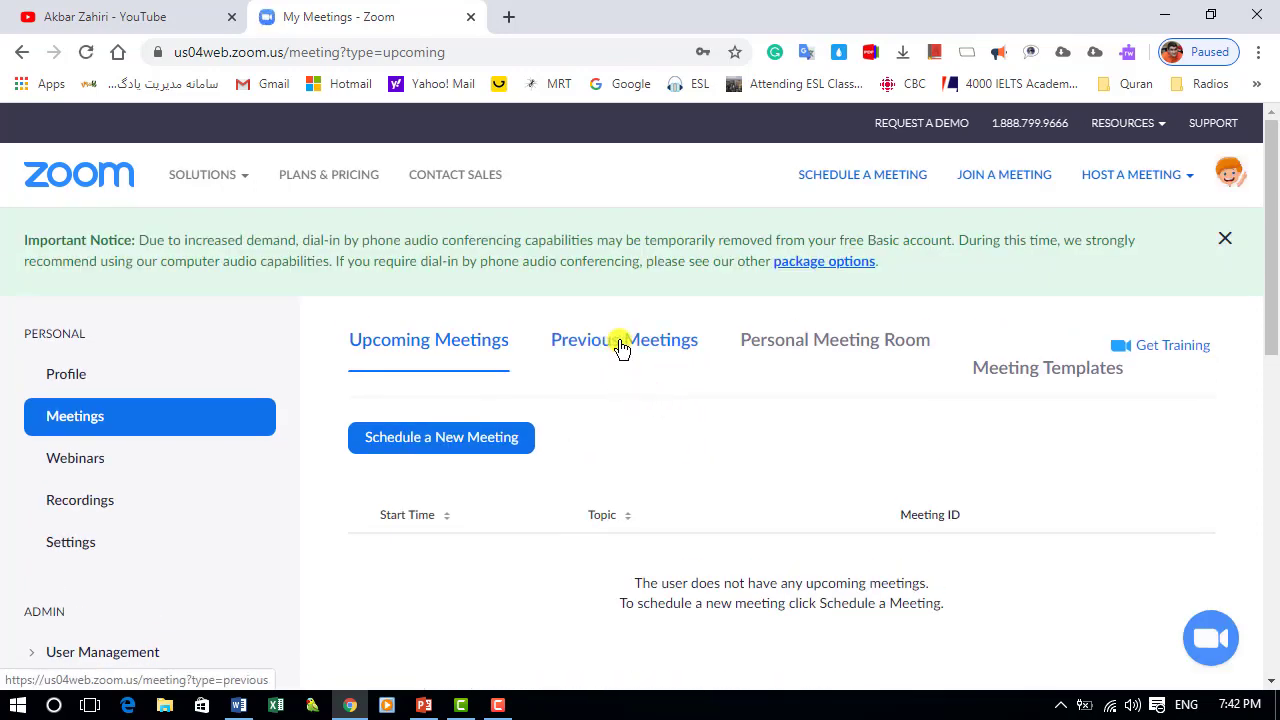
# - Look through the account's previous meetings, Personal Meeting Room, profile, webinars and recordings pages
pyautogui.click(622, 347)
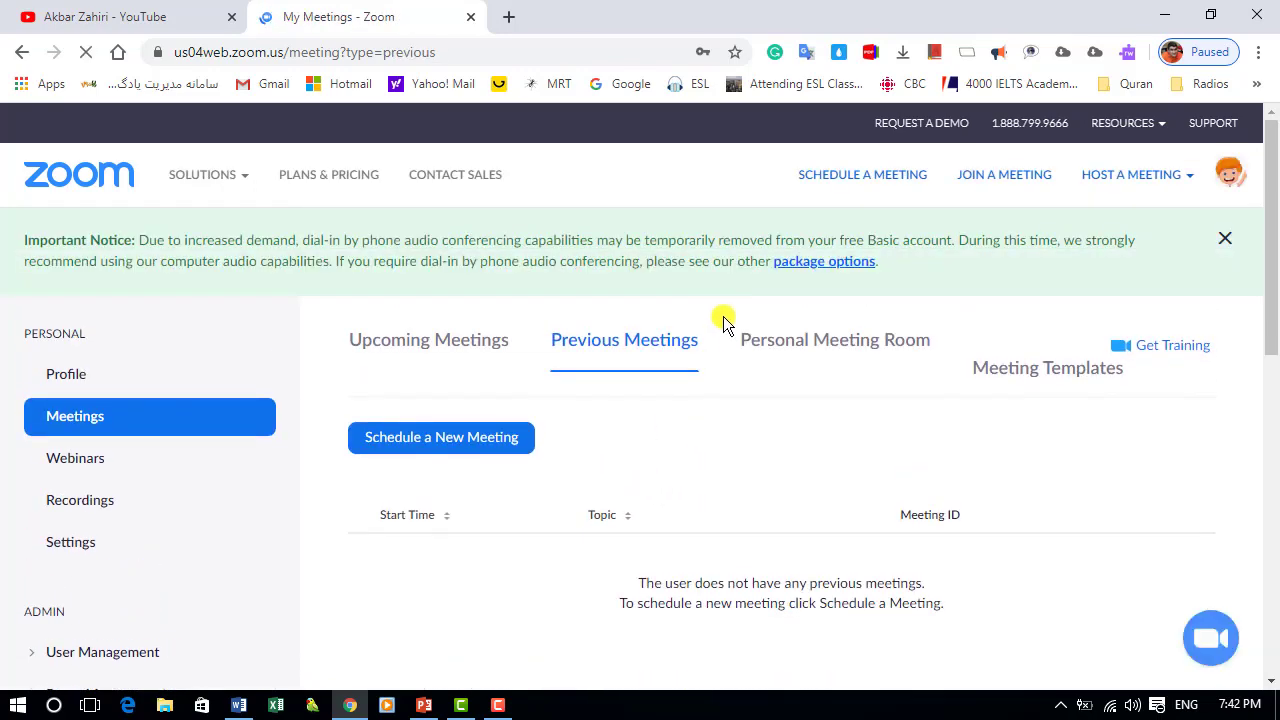
pyautogui.click(827, 348)
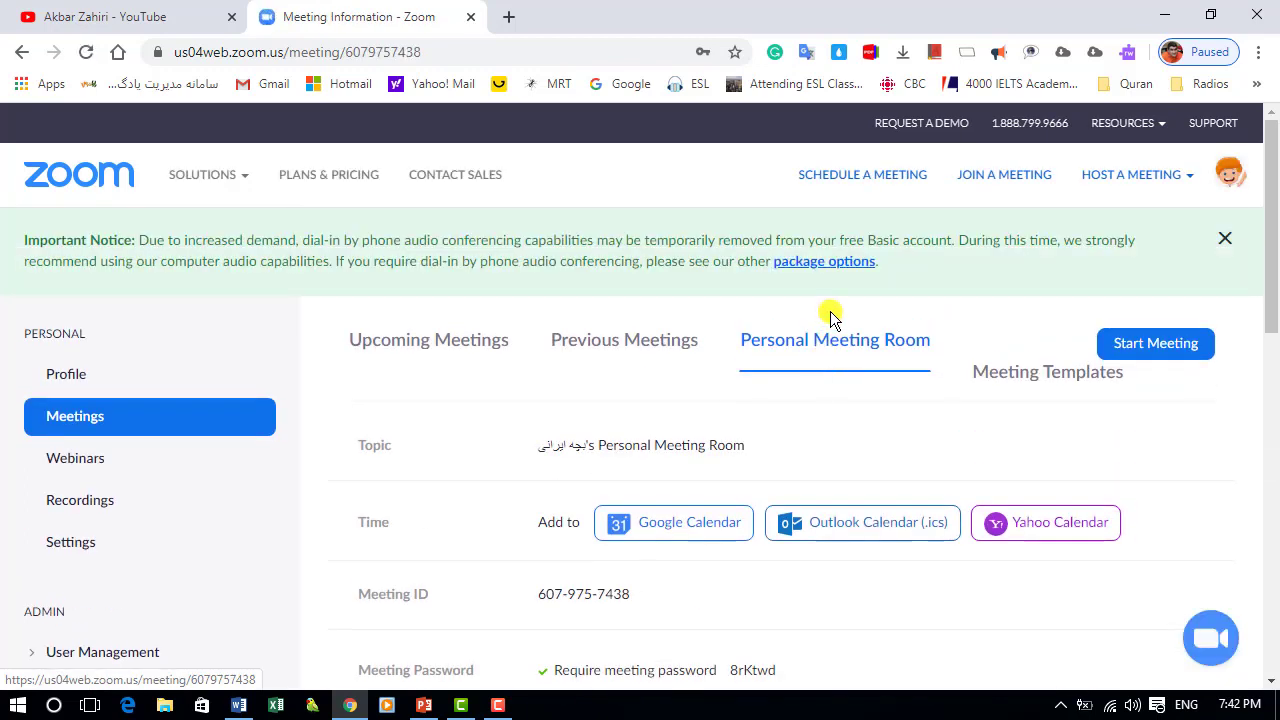
pyautogui.click(64, 374)
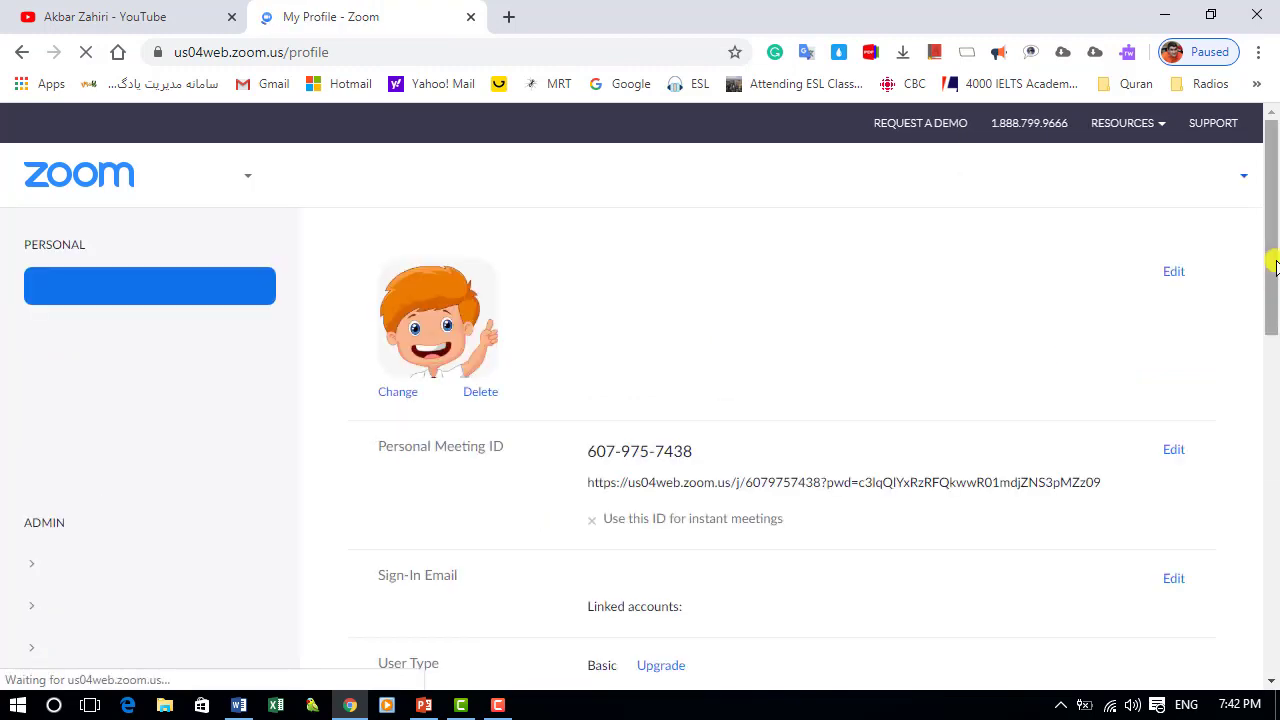
pyautogui.moveTo(1273, 370); pyautogui.dragTo(1268, 309)
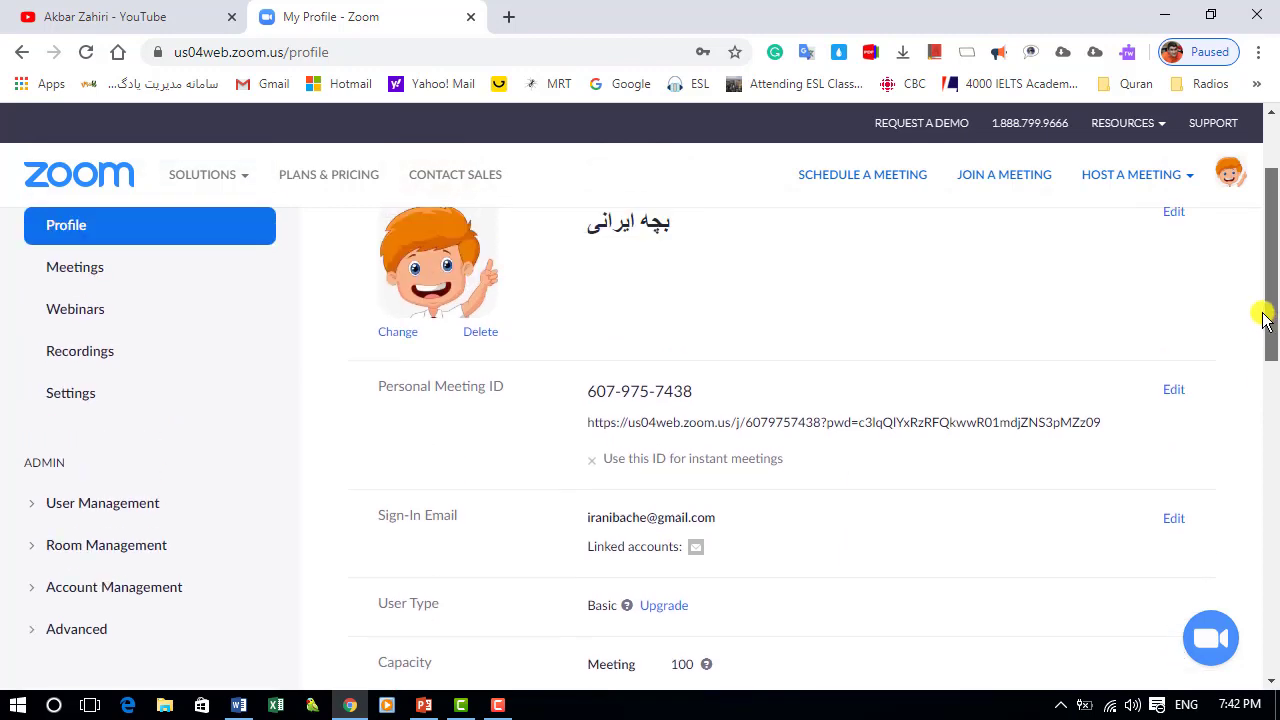
pyautogui.click(85, 316)
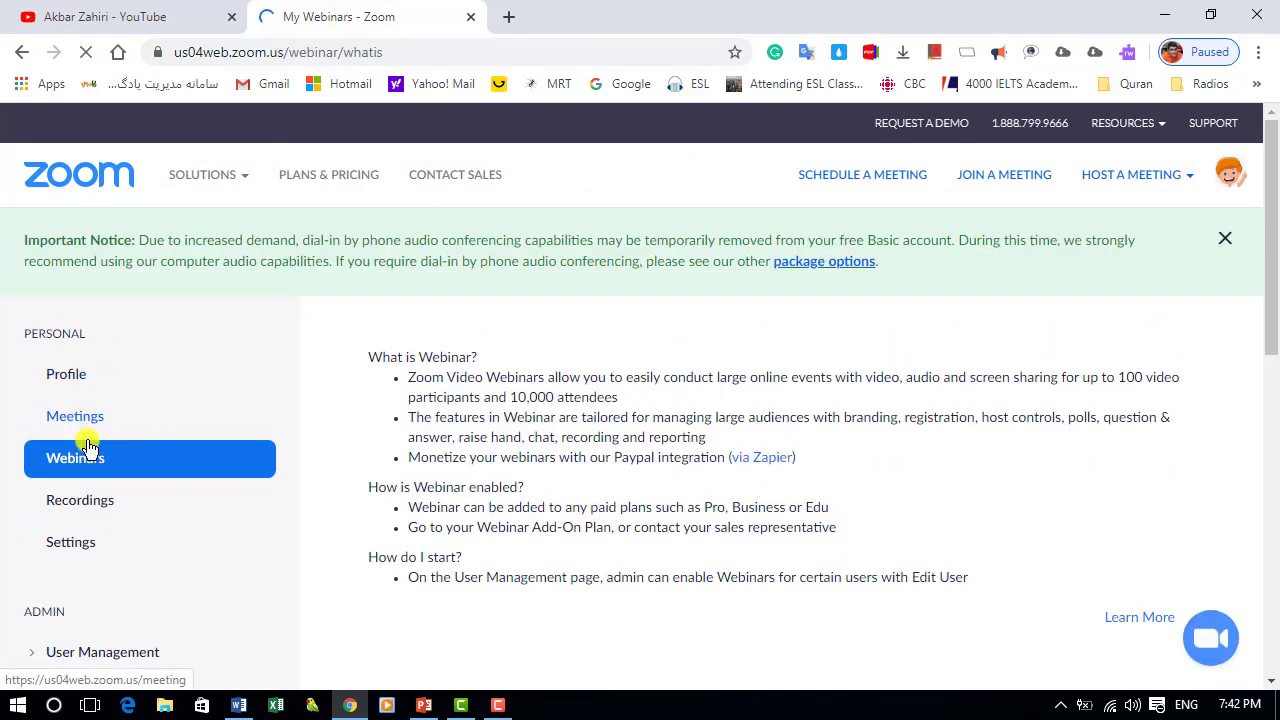
pyautogui.click(88, 505)
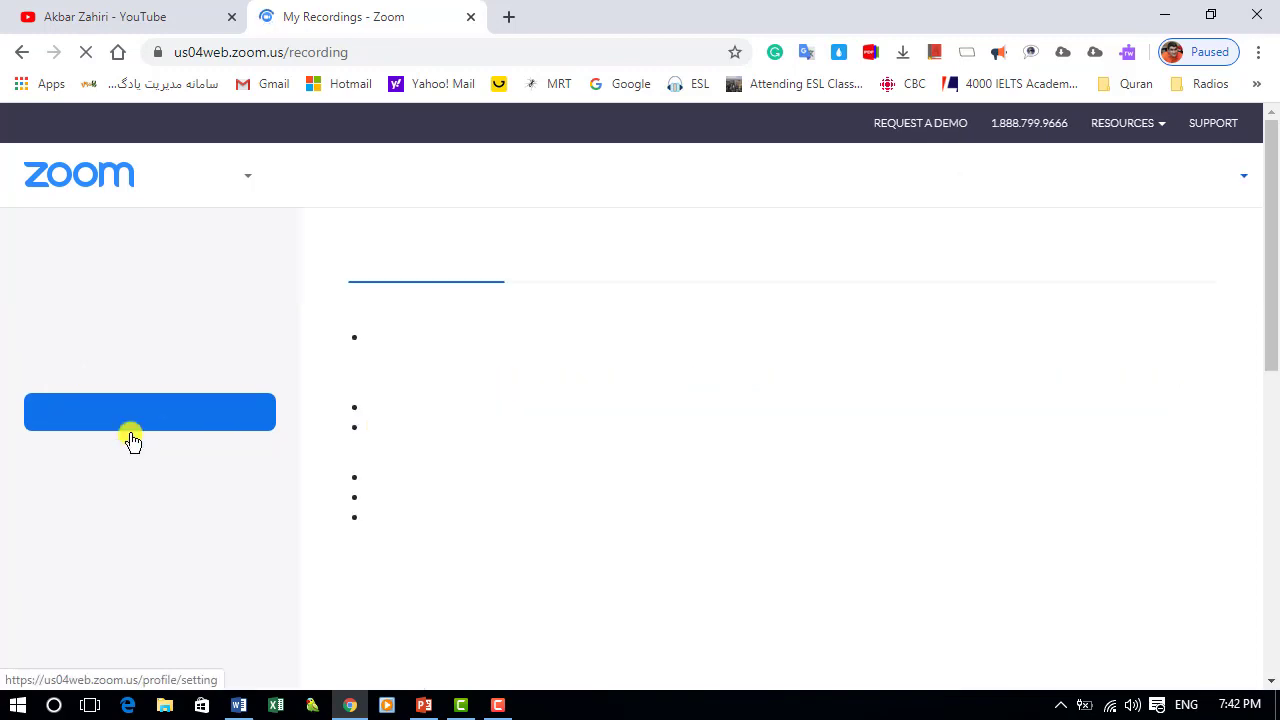
# - Review the Meeting, Recording and Telephone categories of the account's settings
pyautogui.click(77, 541)
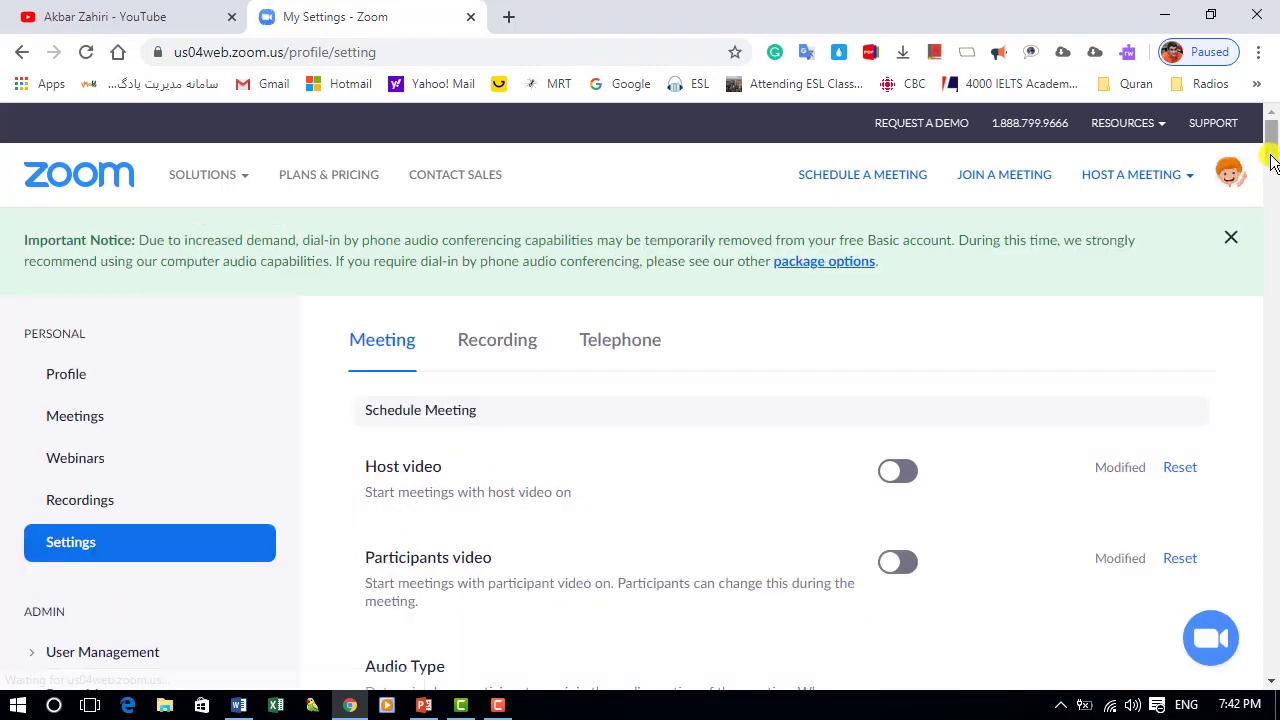
pyautogui.moveTo(1270, 122)
pyautogui.mouseDown()
pyautogui.moveTo(1268, 543)
pyautogui.moveTo(1274, 128)
pyautogui.mouseUp()
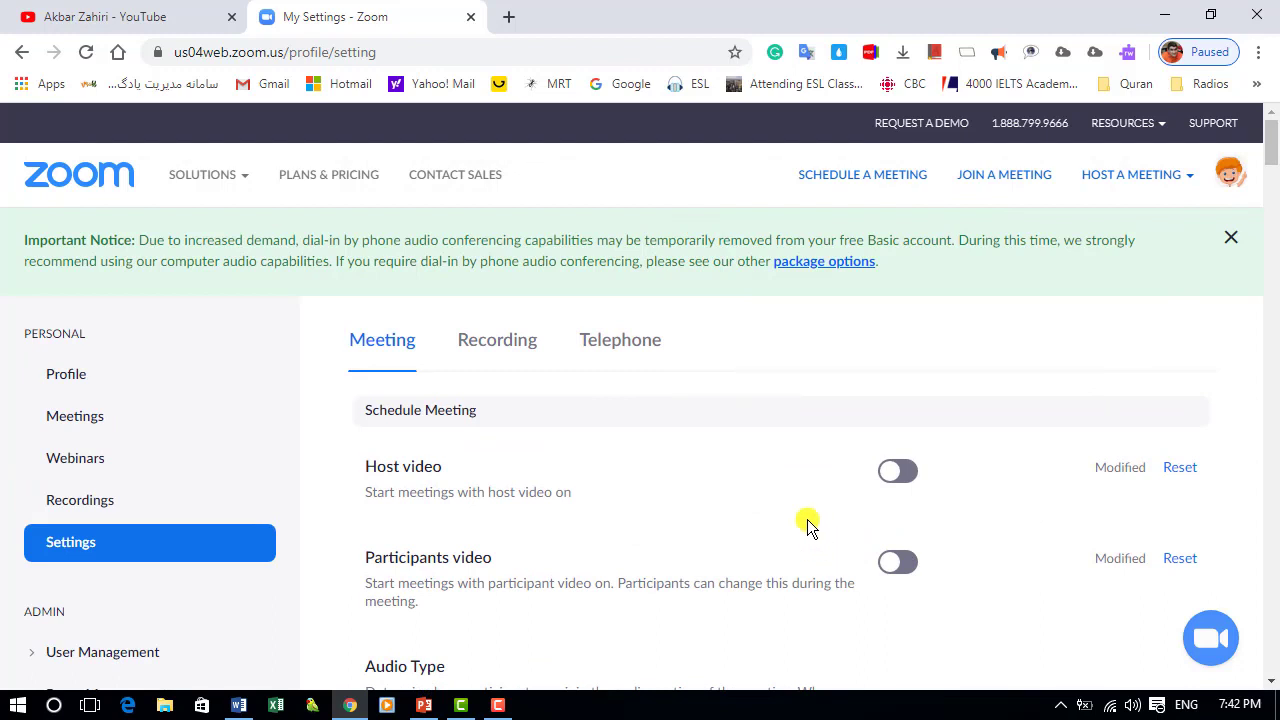
pyautogui.click(497, 350)
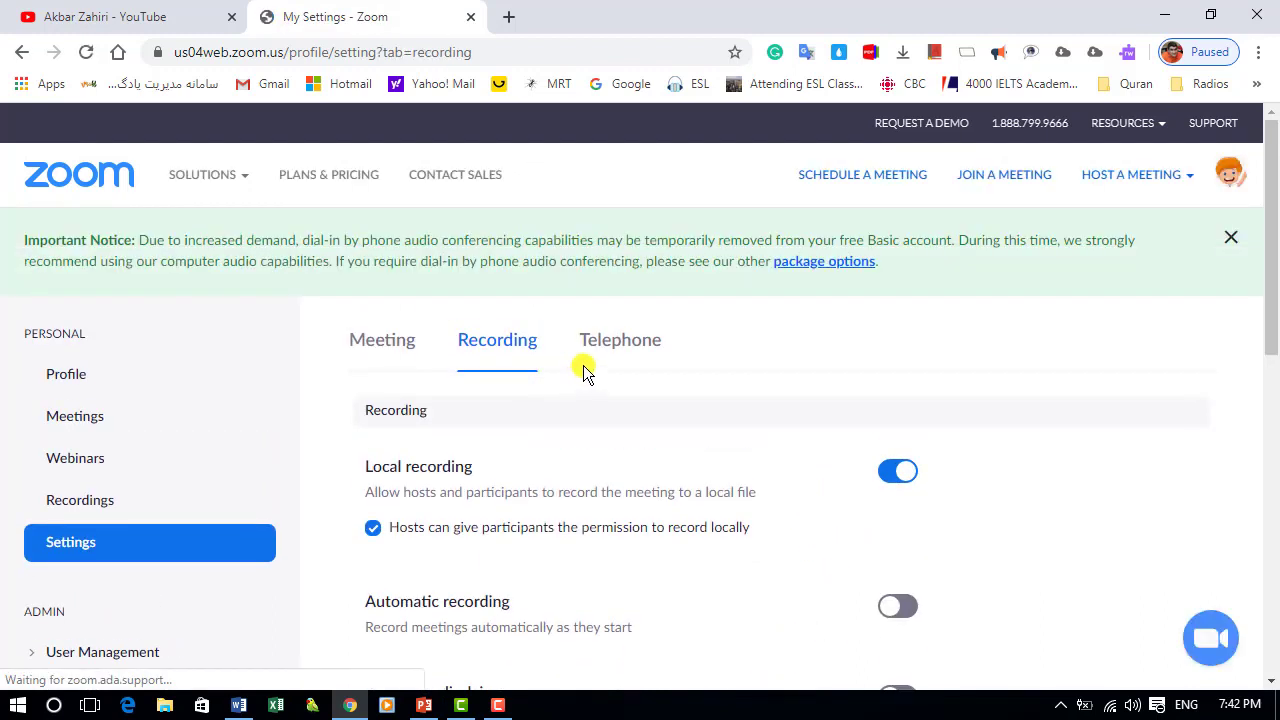
pyautogui.click(634, 340)
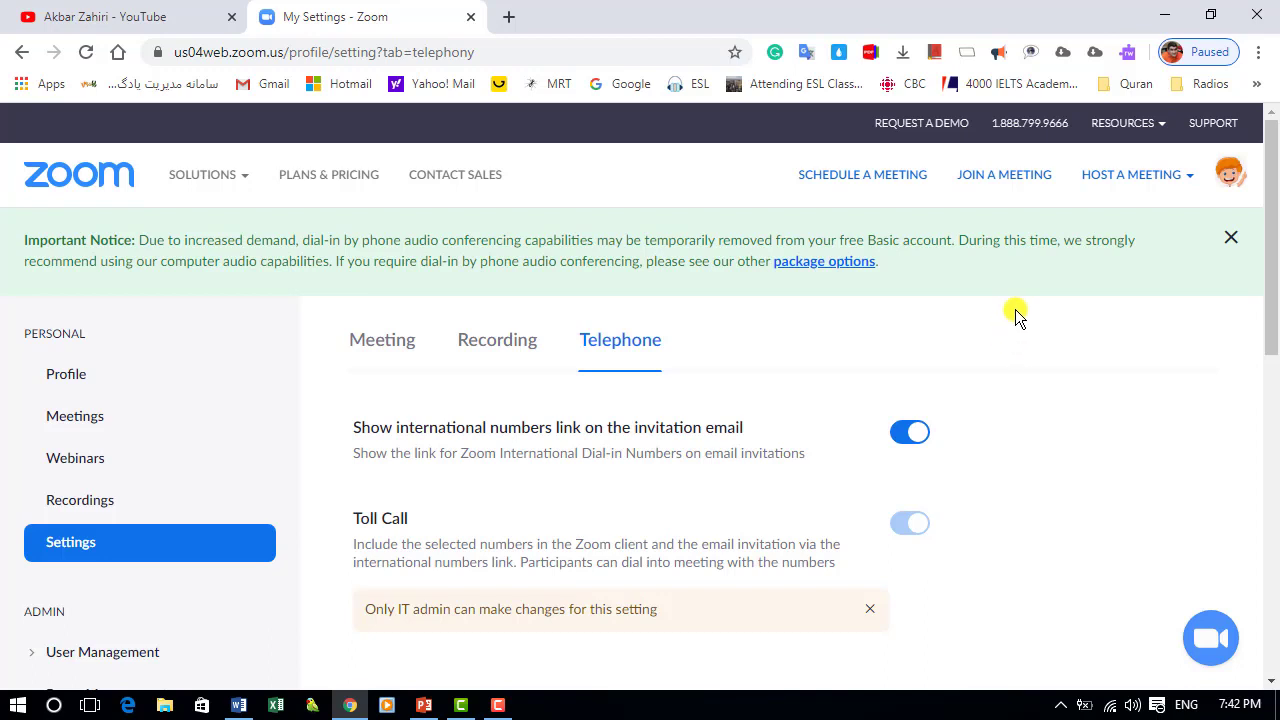
# - Sign out of the Zoom account
pyautogui.click(1229, 172)
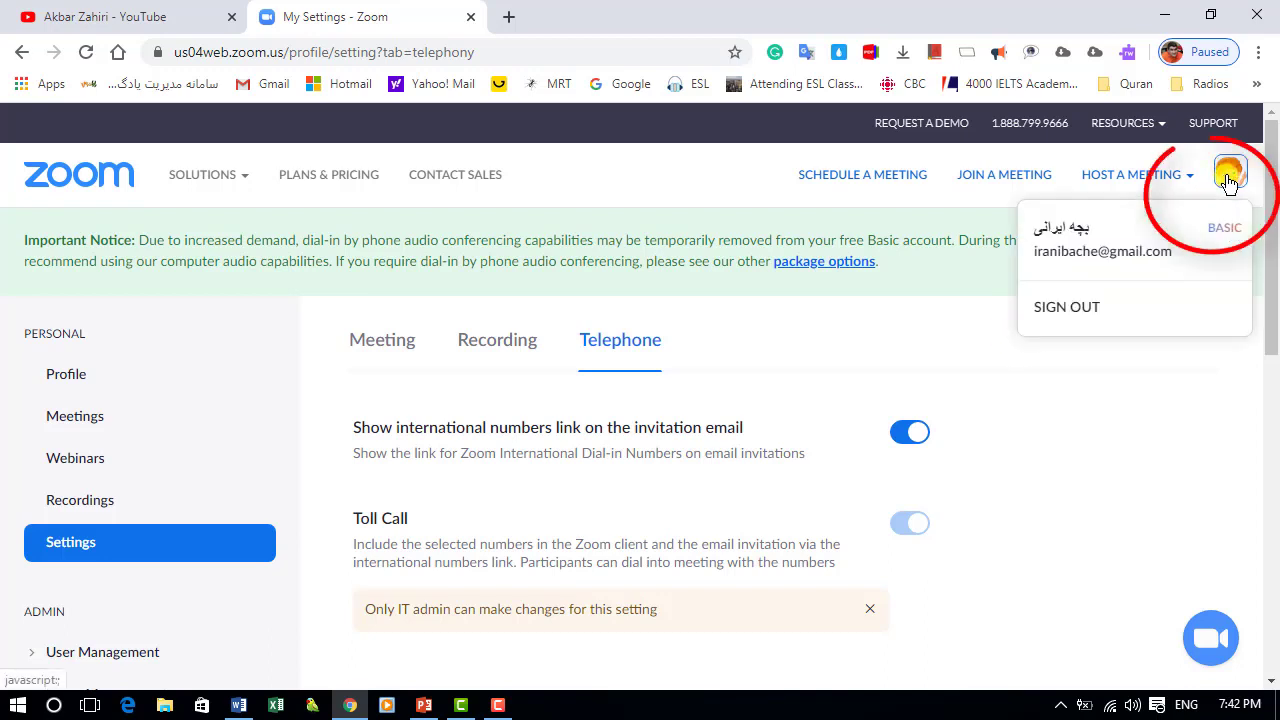
pyautogui.click(1067, 307)
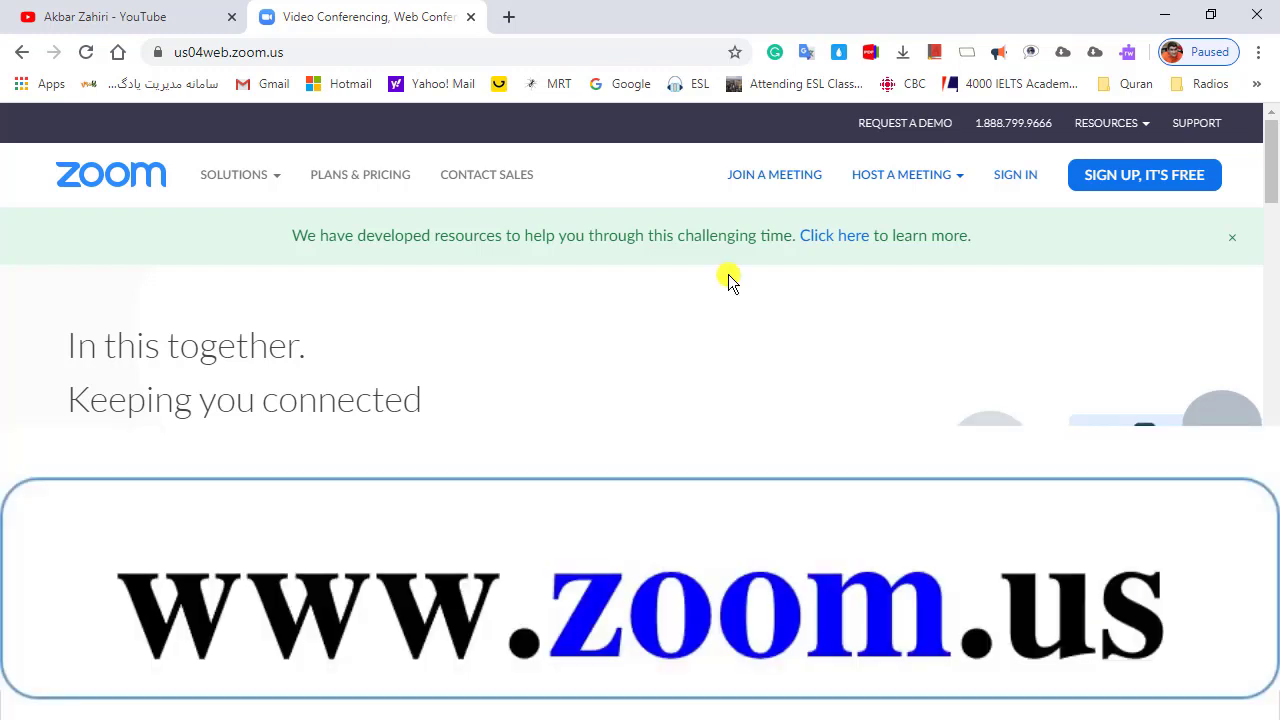
pyautogui.click(493, 51)
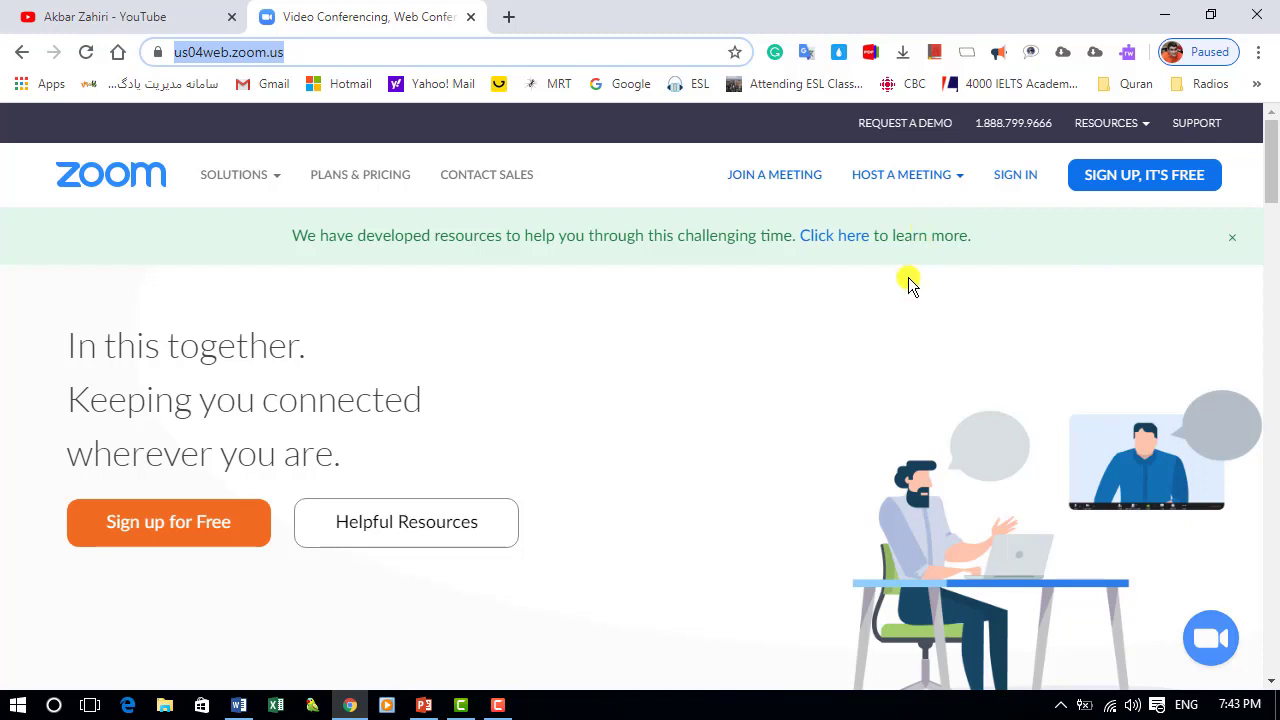
# - In a new browser tab, switch Google to the second of the other listed accounts and open its Gmail inbox
pyautogui.click(506, 17)
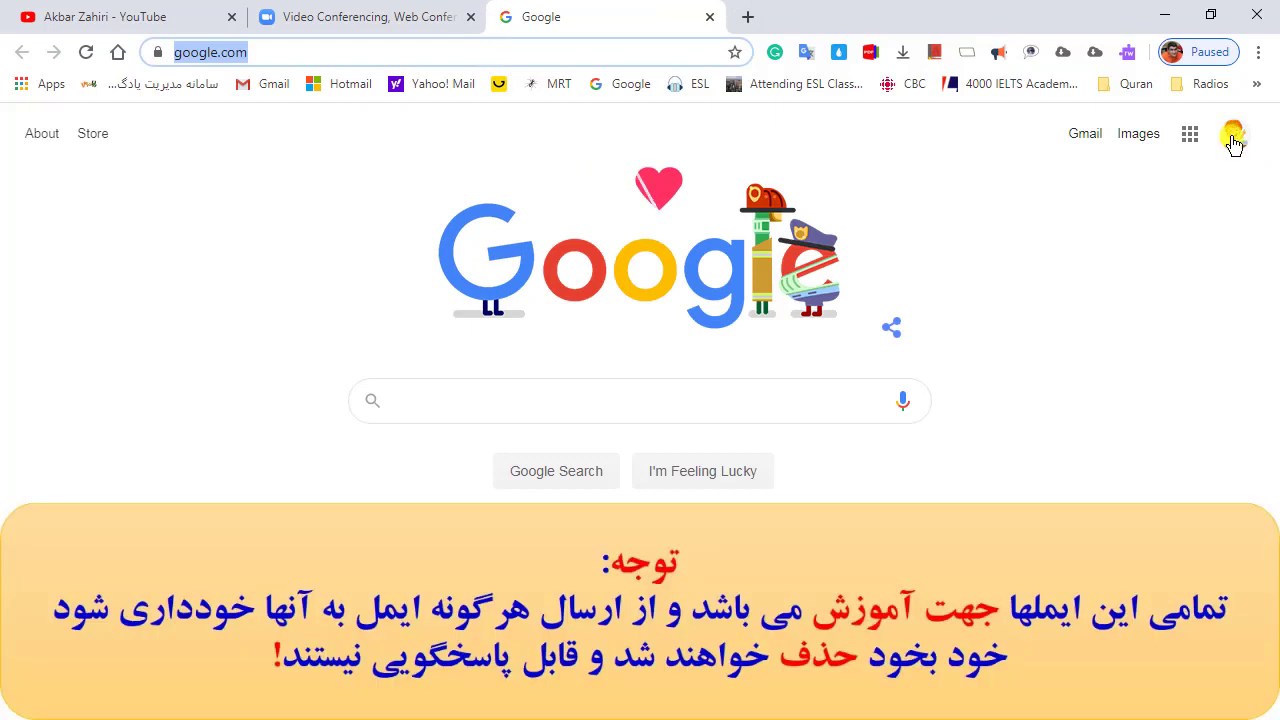
pyautogui.click(1235, 134)
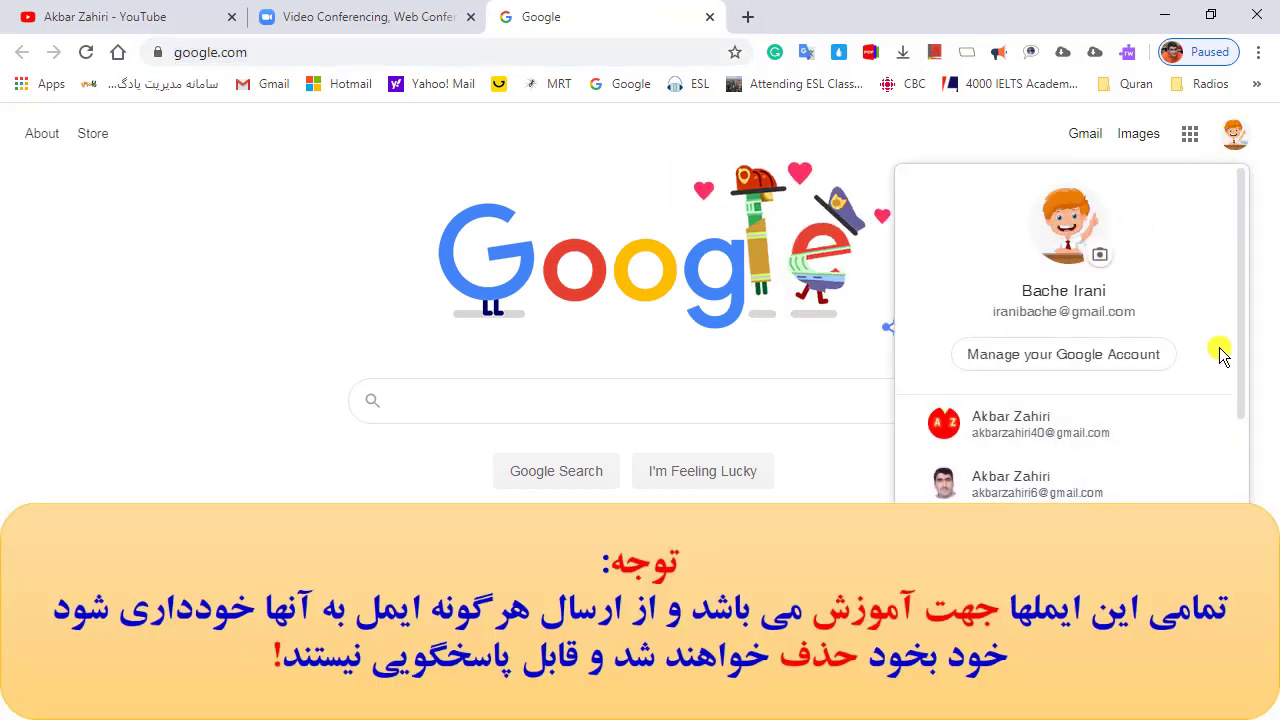
pyautogui.scroll(-2, 1243, 429)
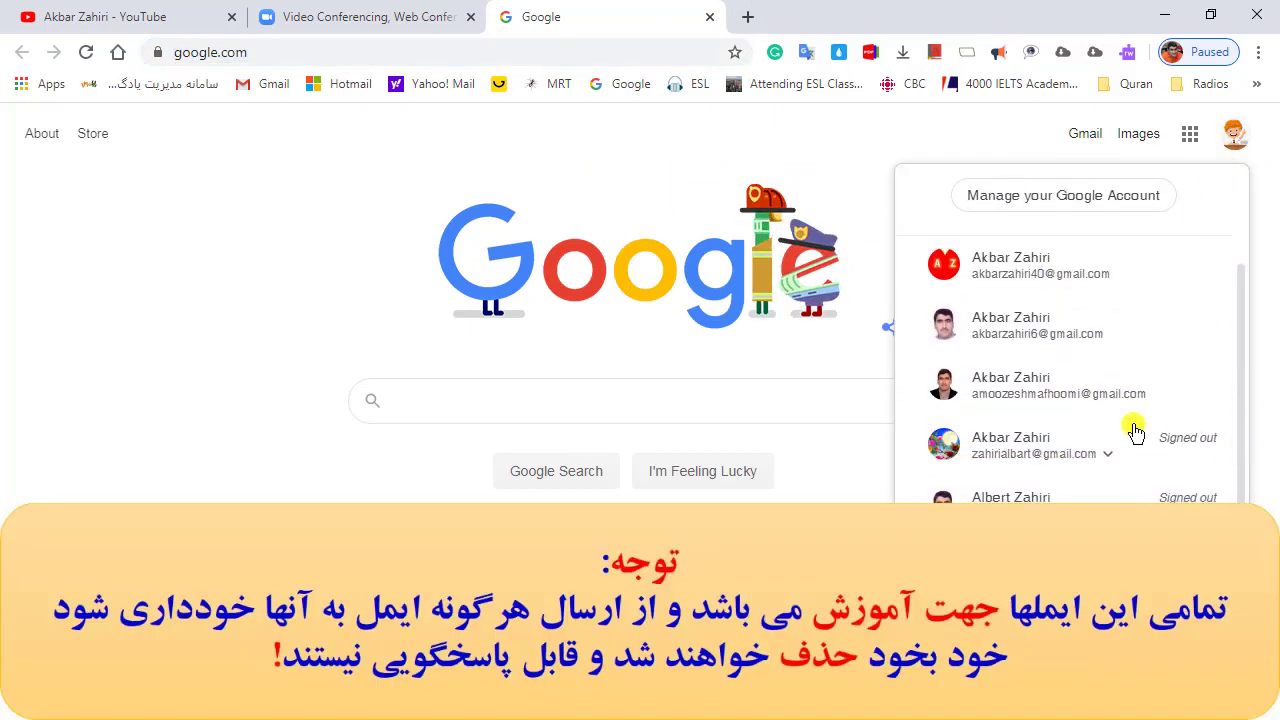
pyautogui.click(1034, 327)
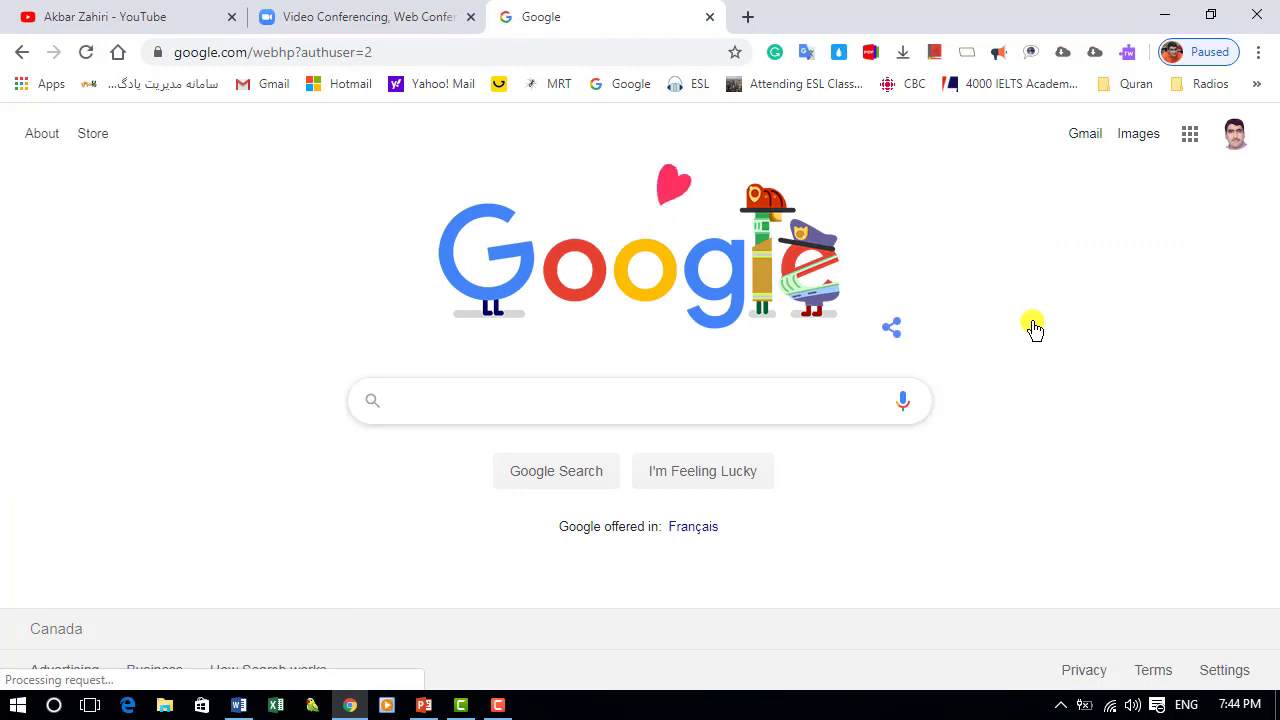
pyautogui.click(1081, 133)
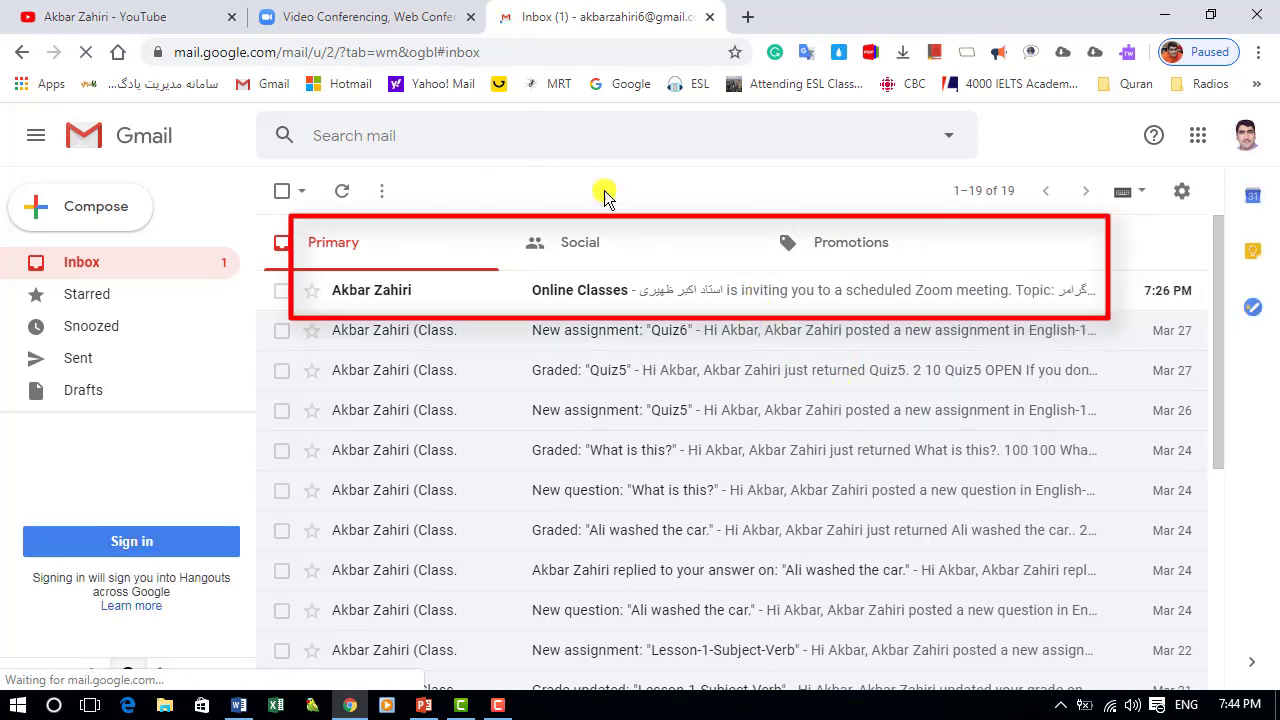
# - Check the Social and Promotions categories of the inbox and return to Primary
pyautogui.click(602, 249)
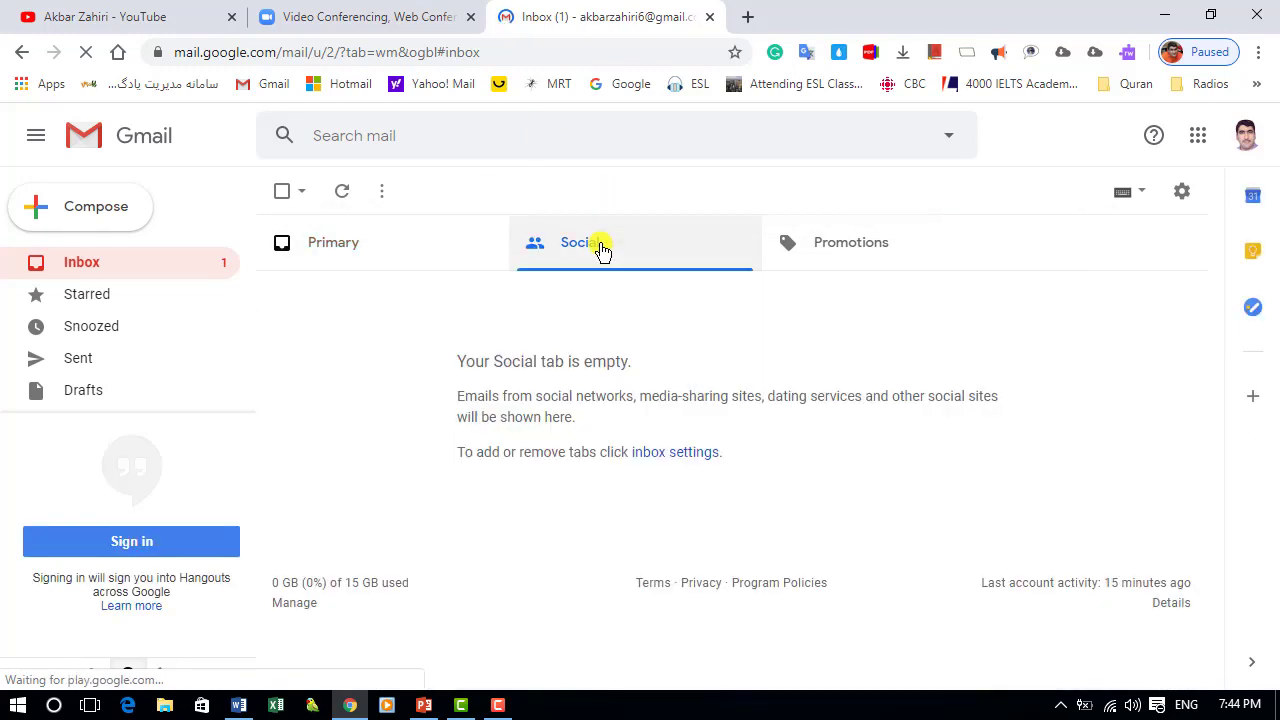
pyautogui.click(807, 249)
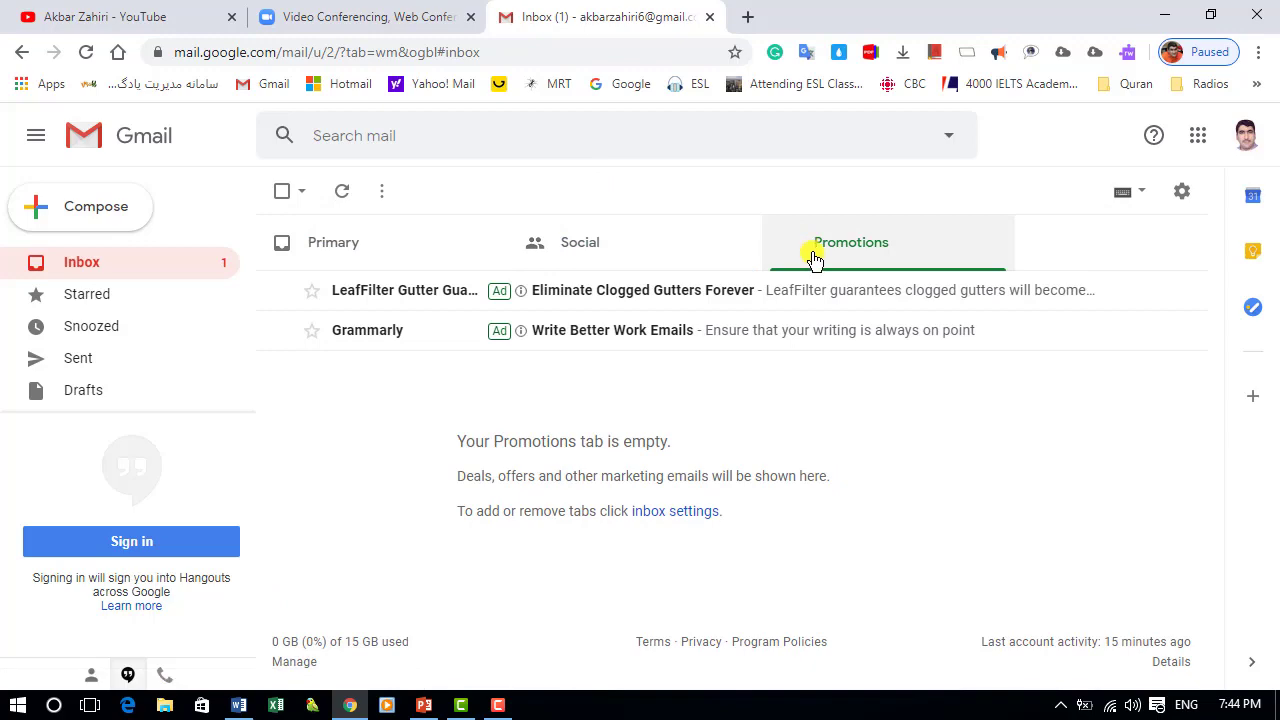
pyautogui.click(323, 252)
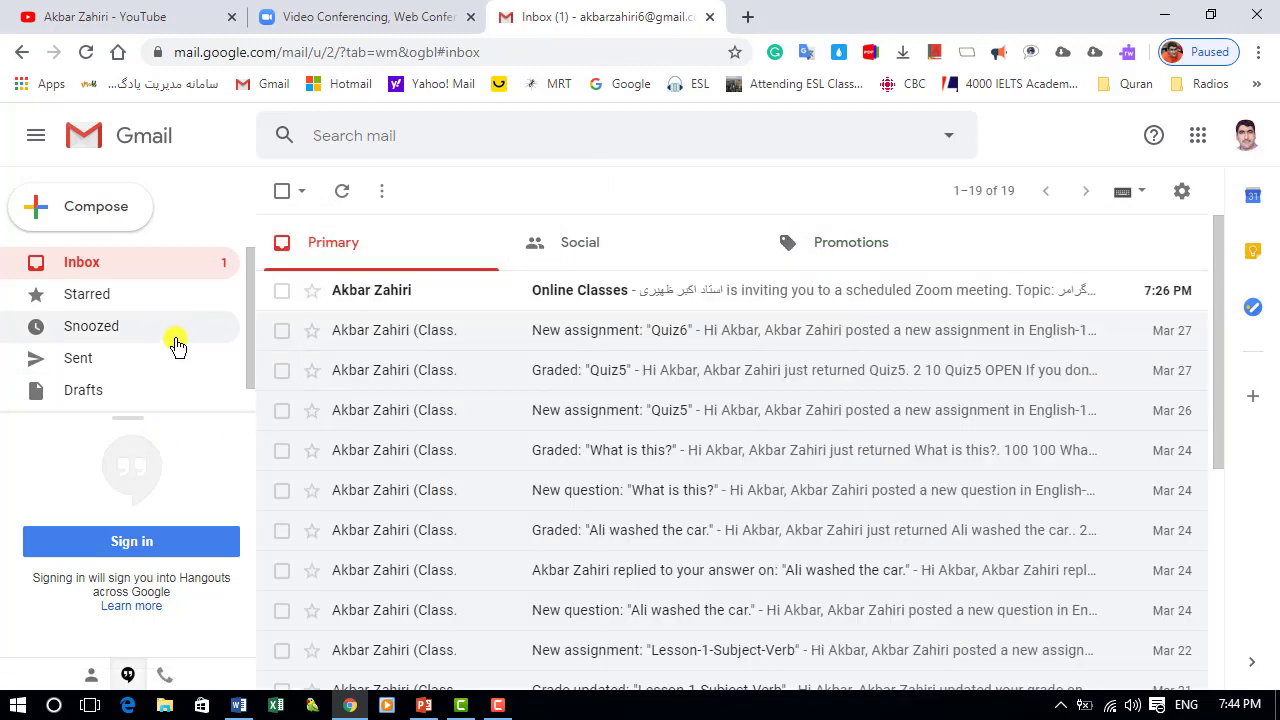
# - Expand the complete Gmail folder list and look through it down to Spam and Trash
pyautogui.moveTo(150, 78)
pyautogui.mouseDown()
pyautogui.moveTo(240, 354)
pyautogui.moveTo(248, 265)
pyautogui.mouseUp()
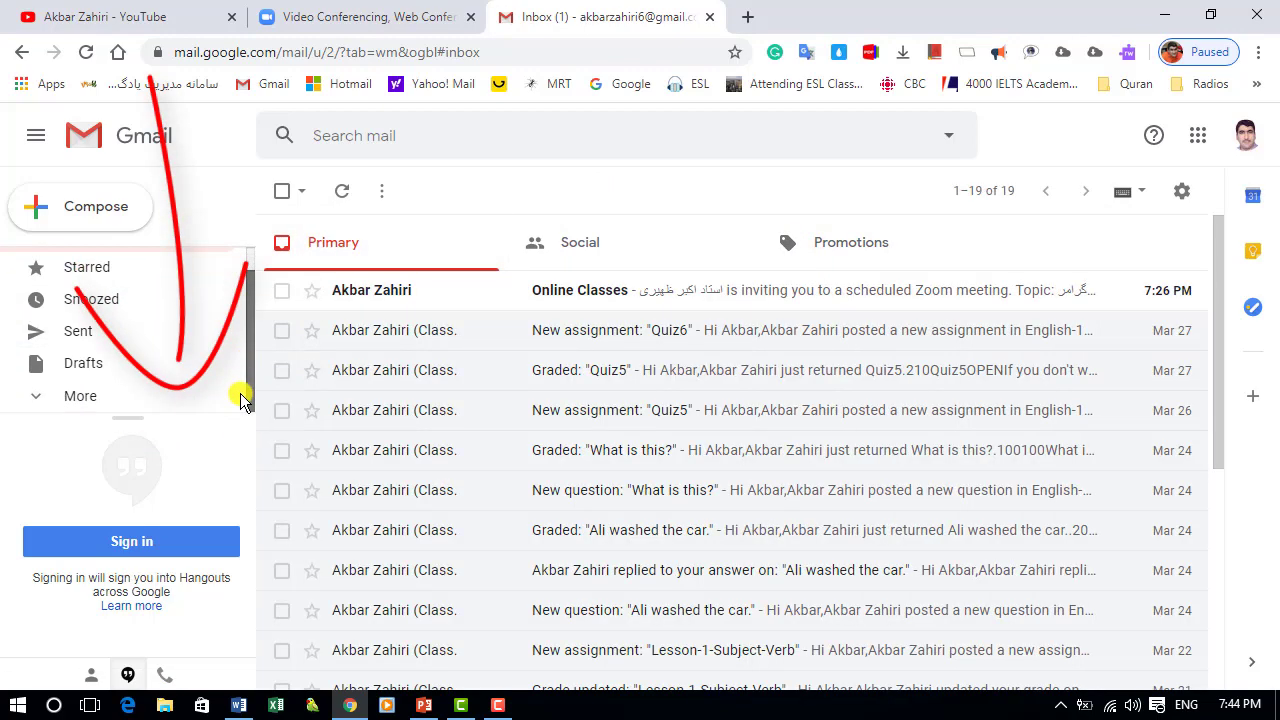
pyautogui.click(80, 404)
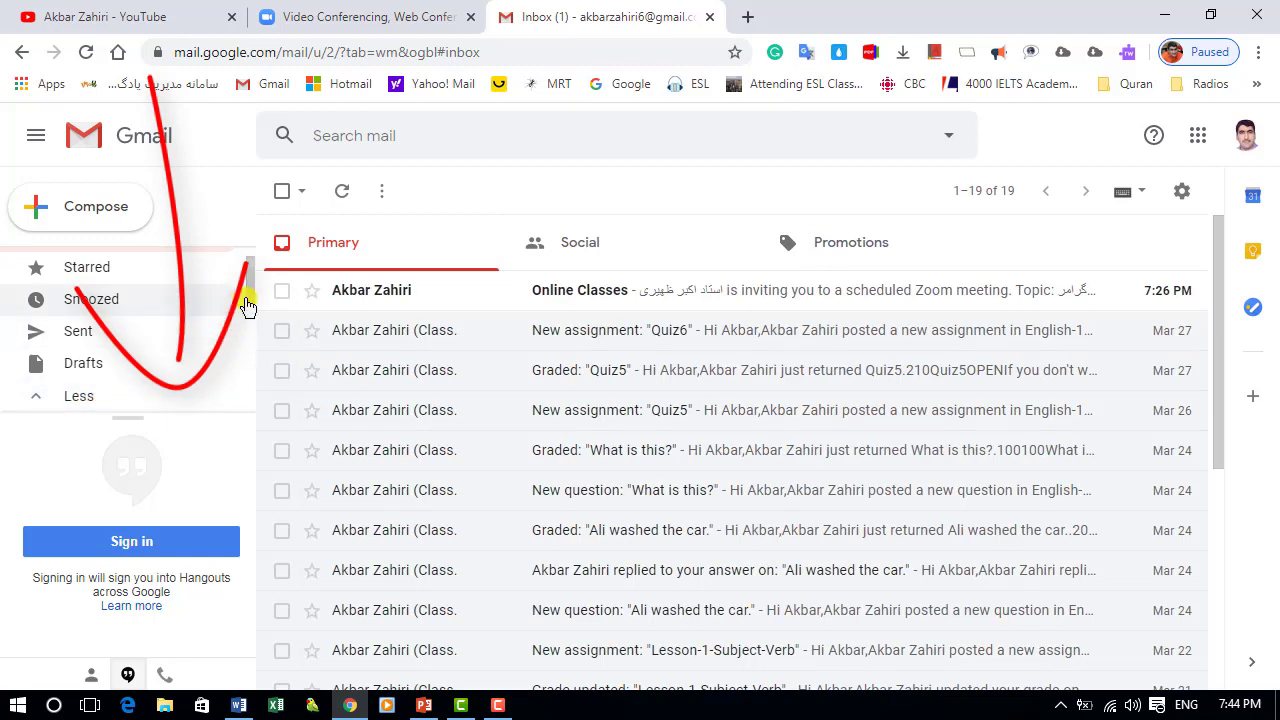
pyautogui.moveTo(249, 295); pyautogui.dragTo(242, 398)
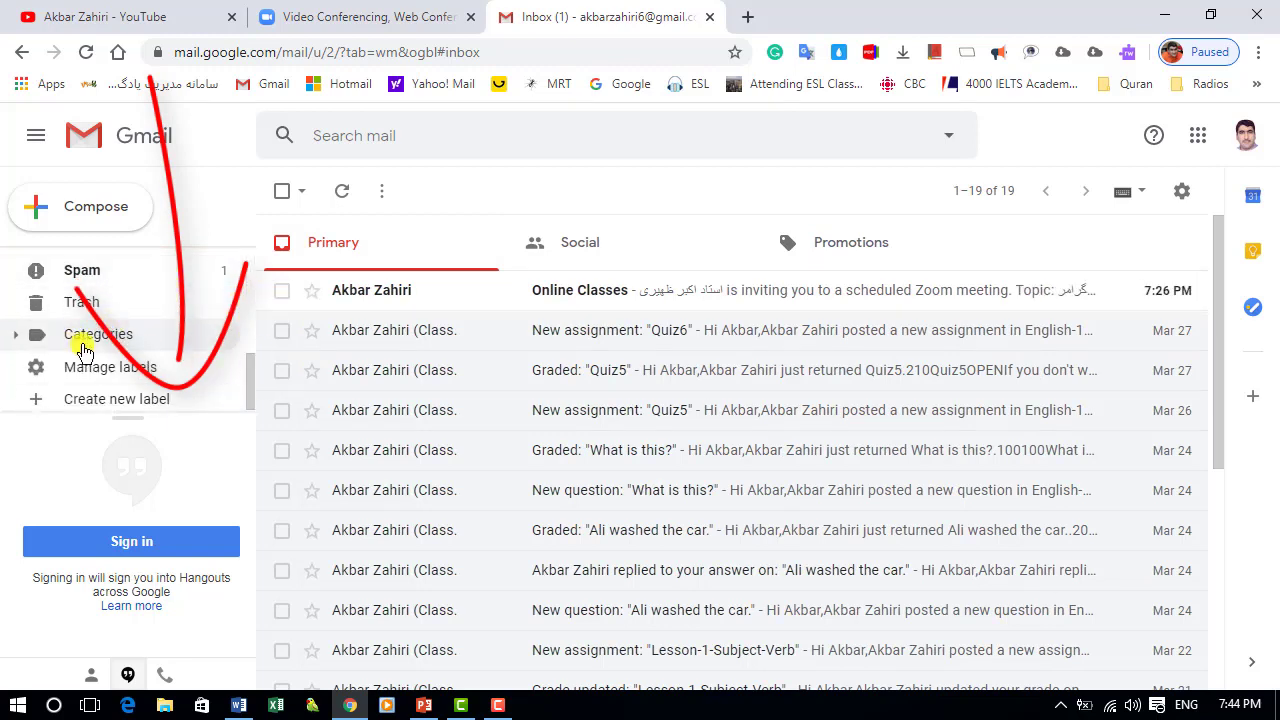
pyautogui.moveTo(247, 384); pyautogui.dragTo(256, 270)
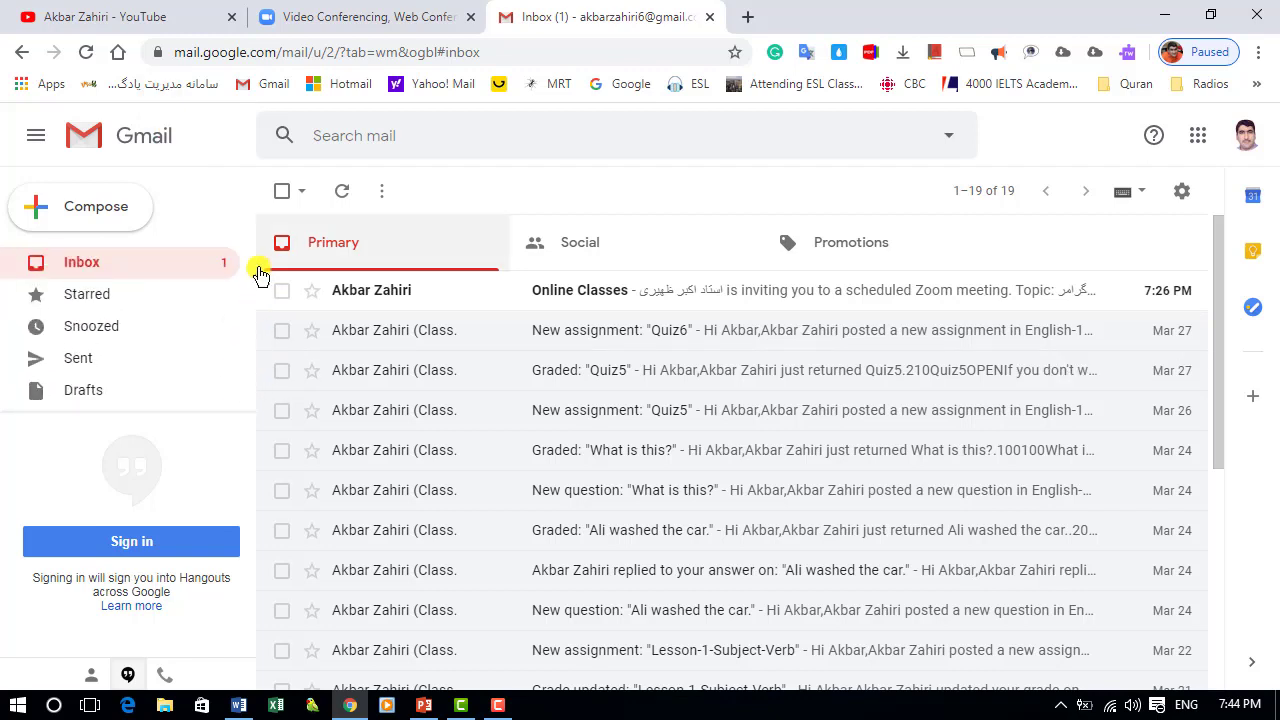
# - Open the Online Classes invitation e-mail and examine the Zoom meeting's join link, meeting ID and password
pyautogui.click(758, 297)
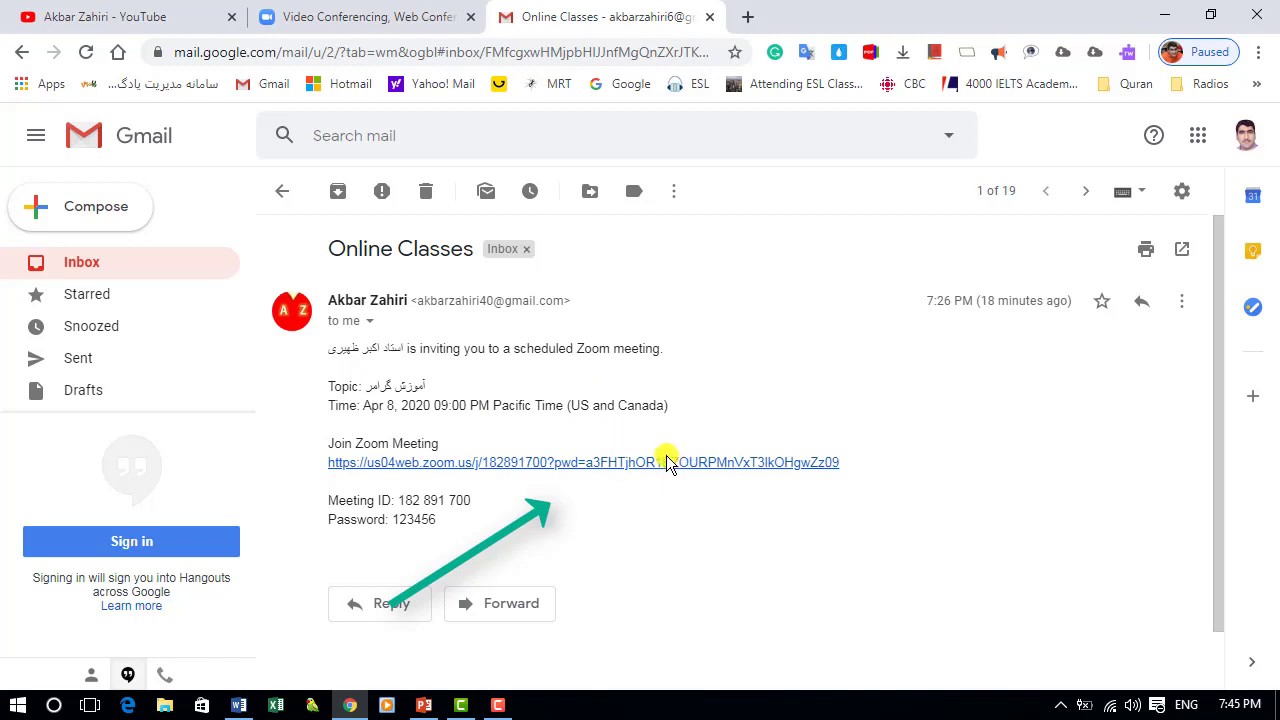
pyautogui.doubleClick(412, 521)
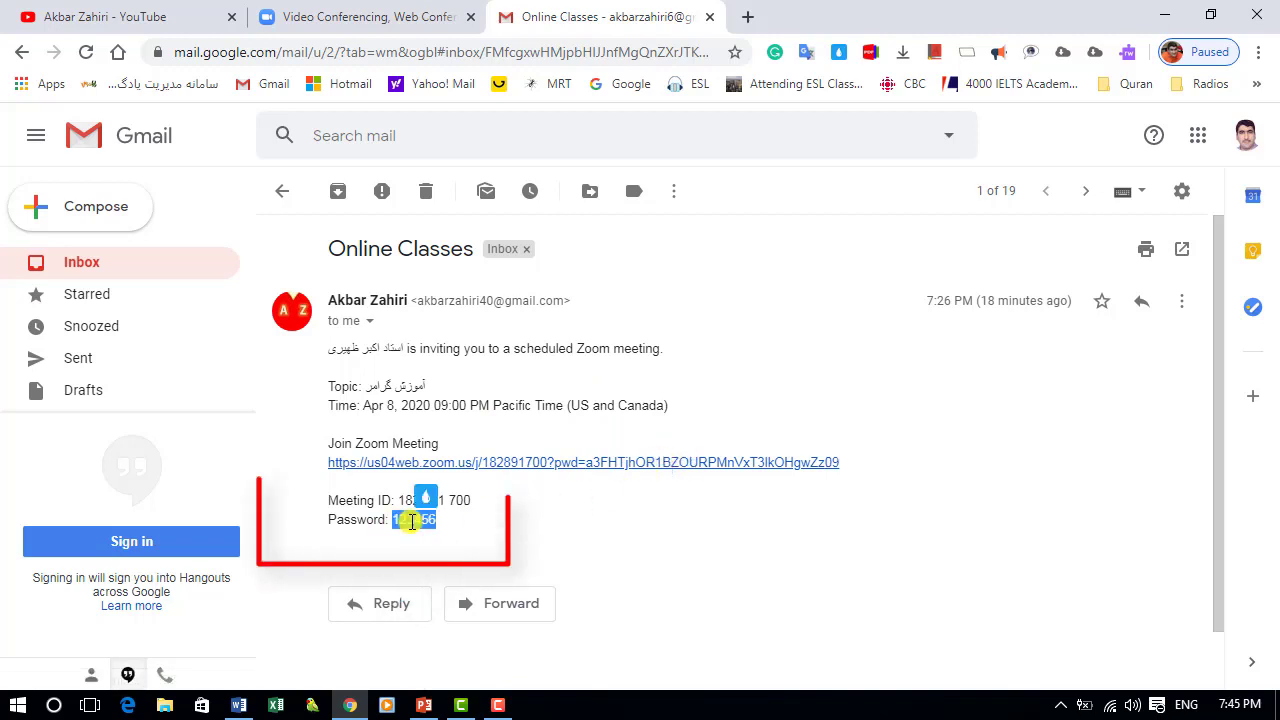
pyautogui.click(681, 332)
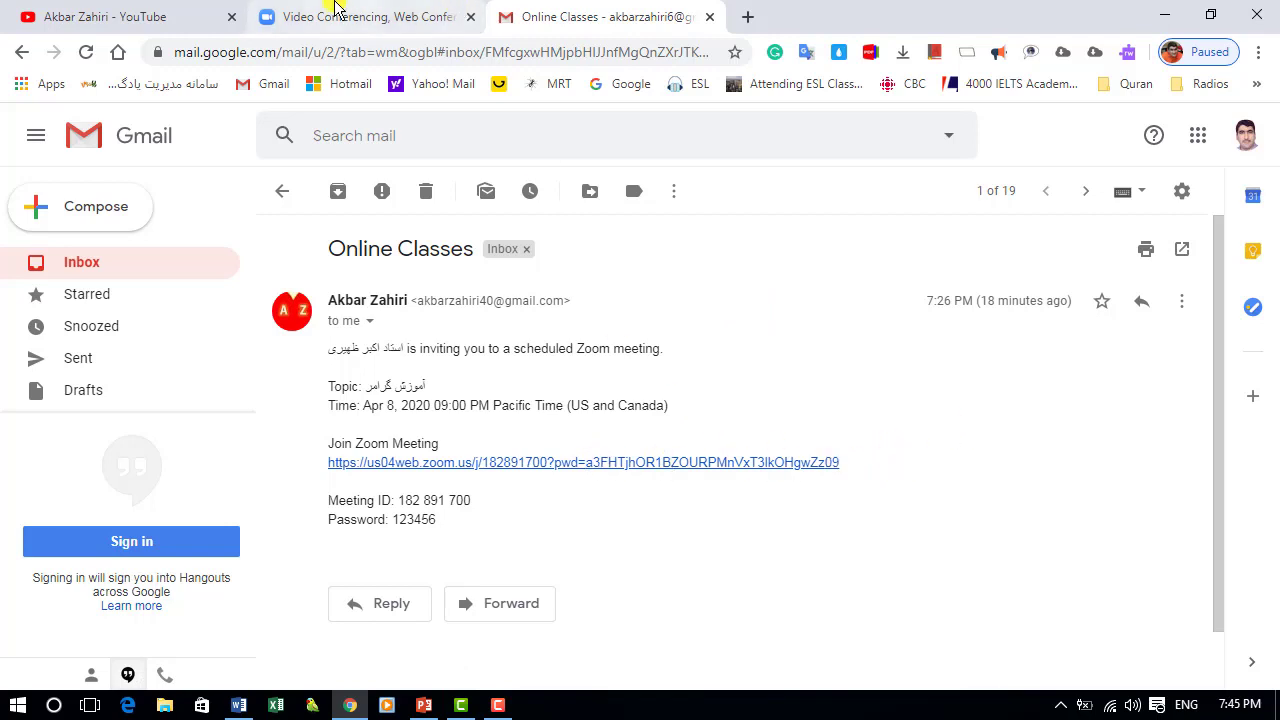
# - Open Zoom's Join a Meeting page and compare it with the join details in the invitation e-mail
pyautogui.click(323, 28)
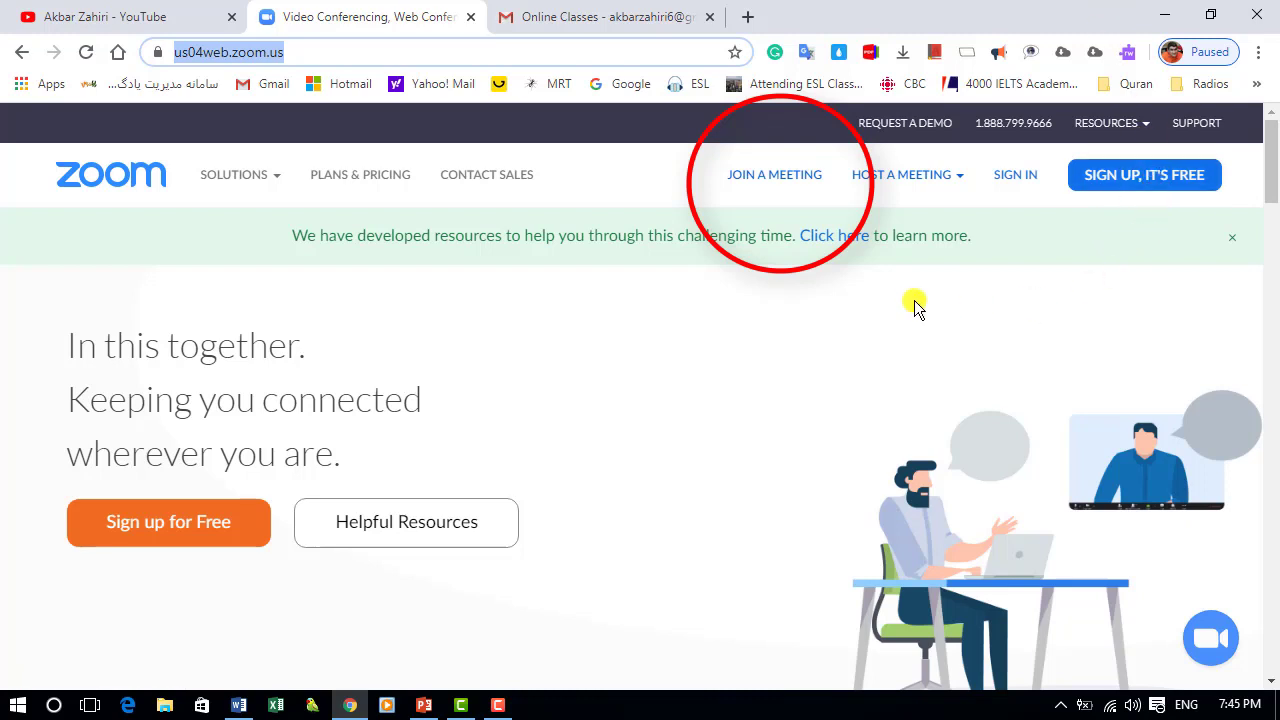
pyautogui.click(781, 183)
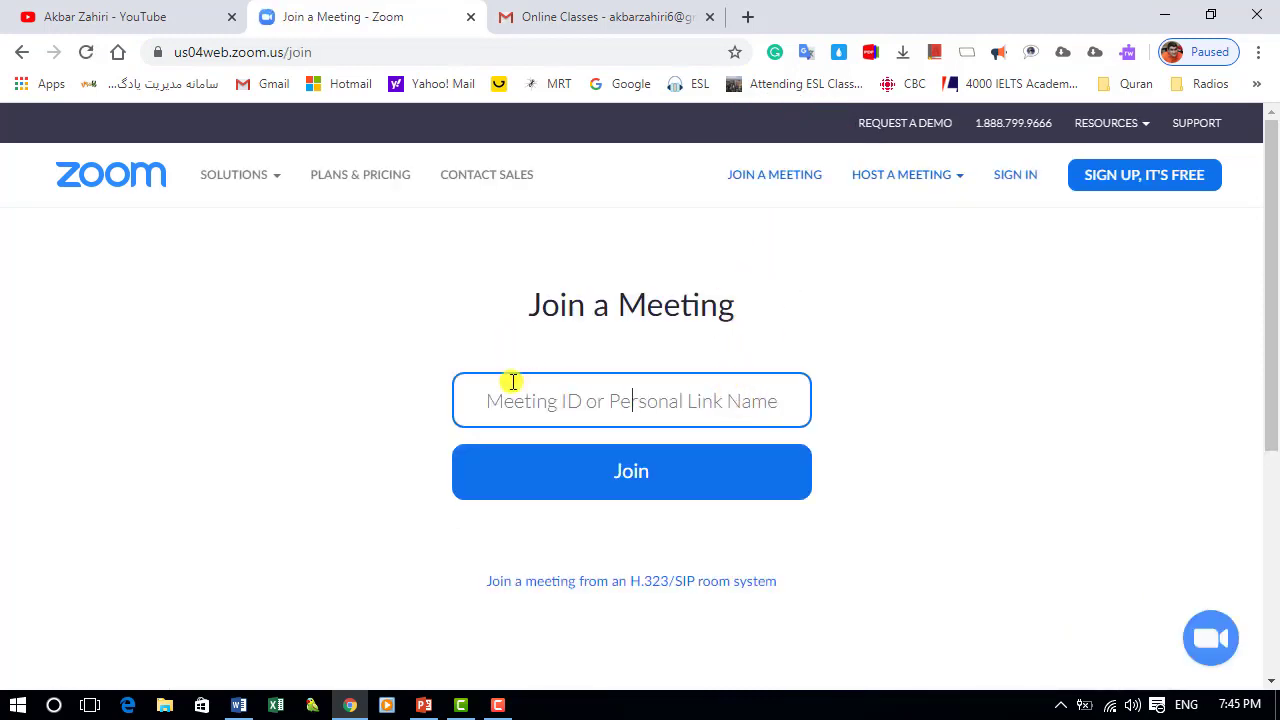
pyautogui.click(617, 20)
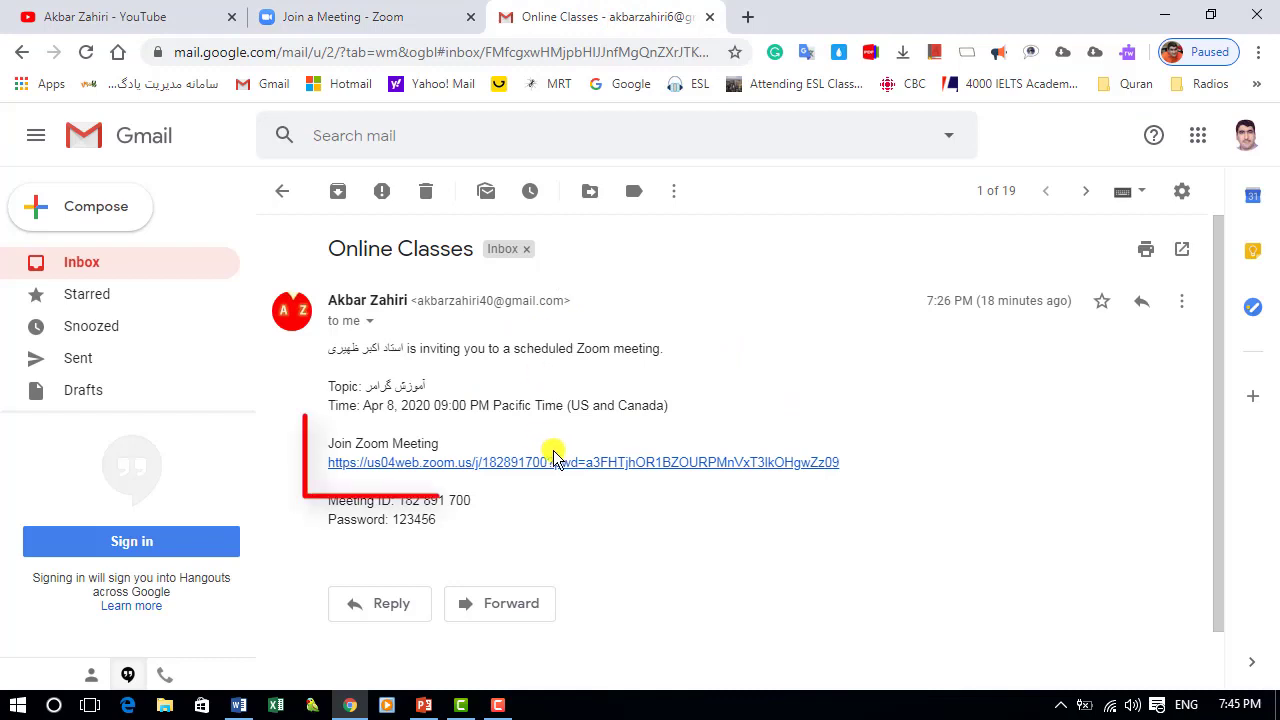
pyautogui.click(427, 22)
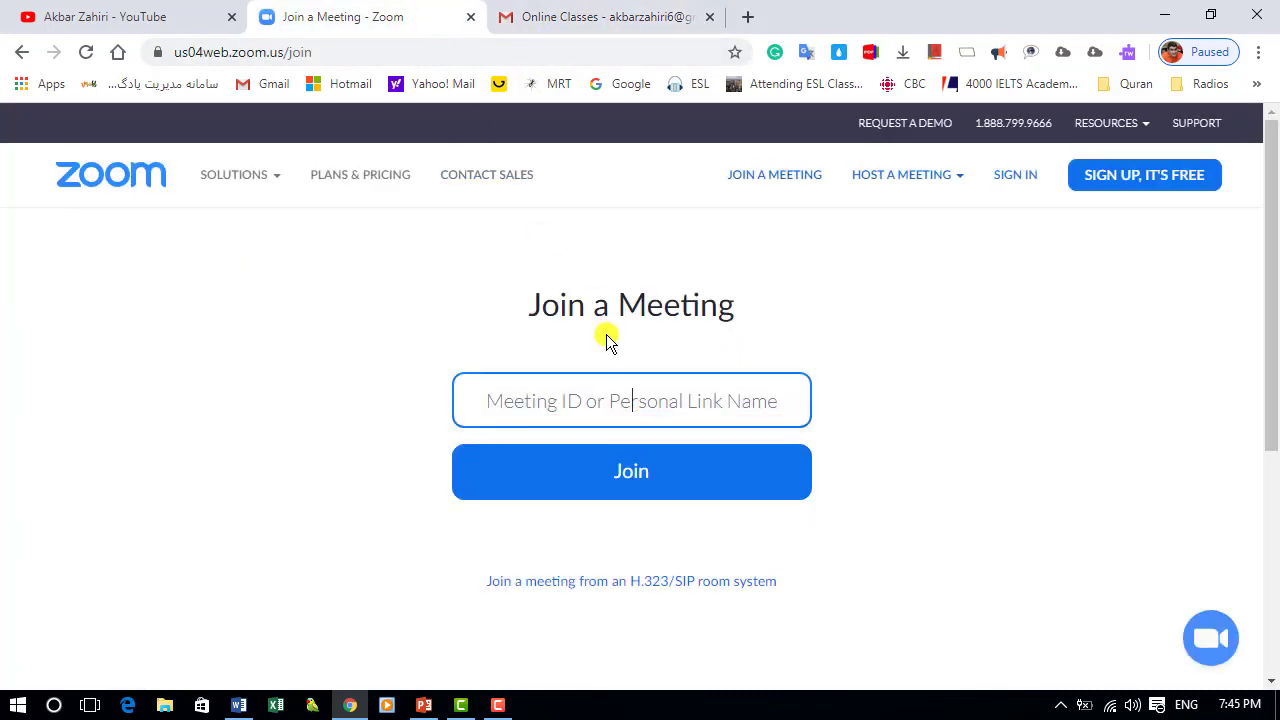
# - Copy the Zoom join link from the Online Classes e-mail and paste it as the meeting ID on the Join a Meeting page
pyautogui.click(620, 20)
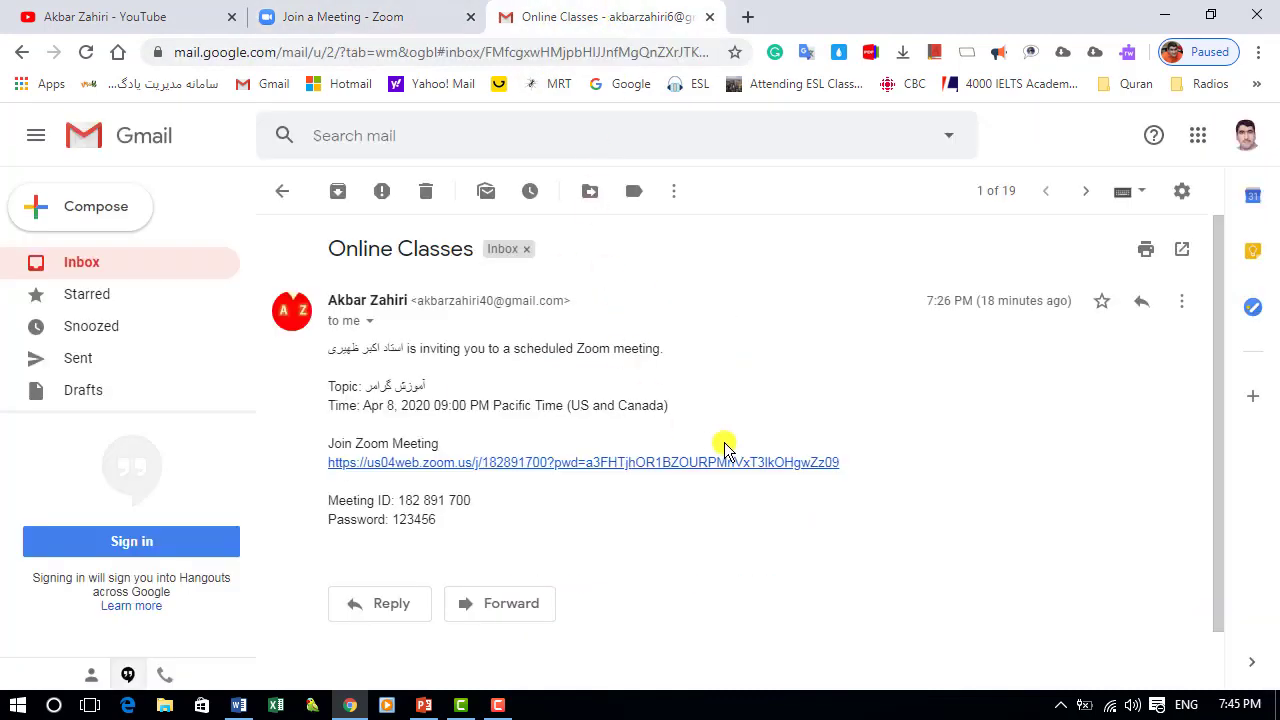
pyautogui.moveTo(863, 474); pyautogui.dragTo(473, 482)
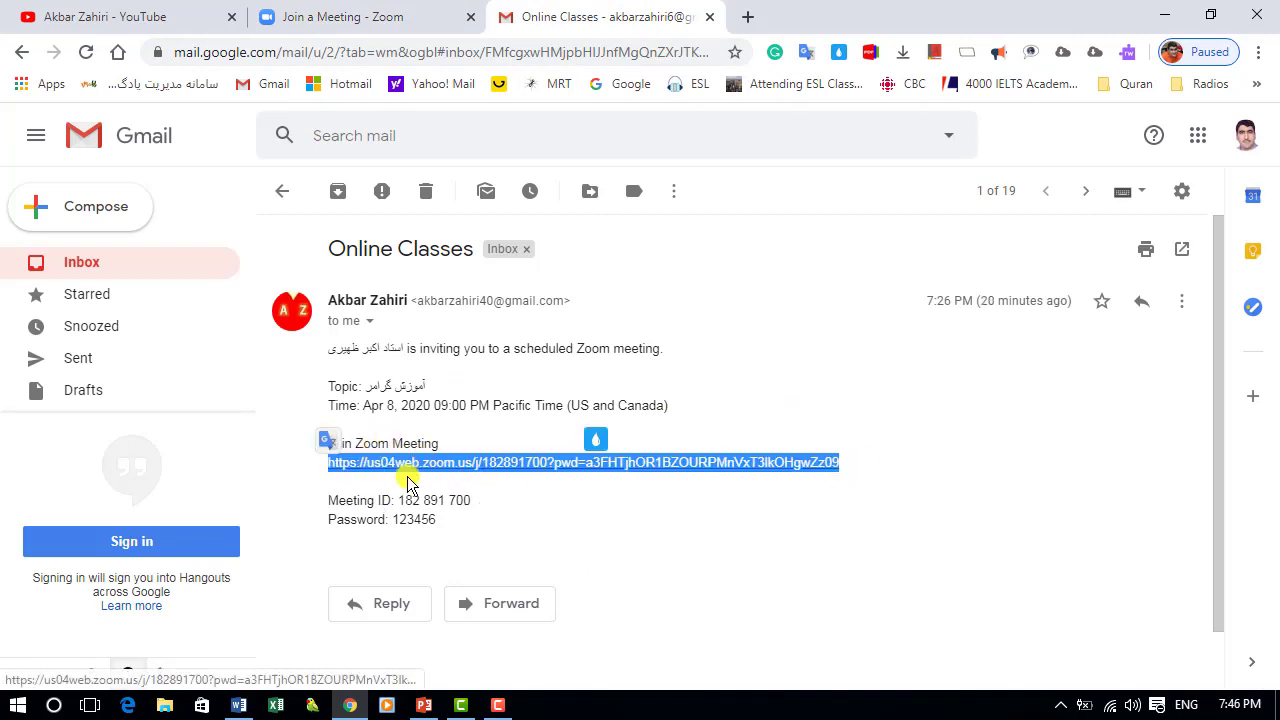
pyautogui.rightClick(695, 465)
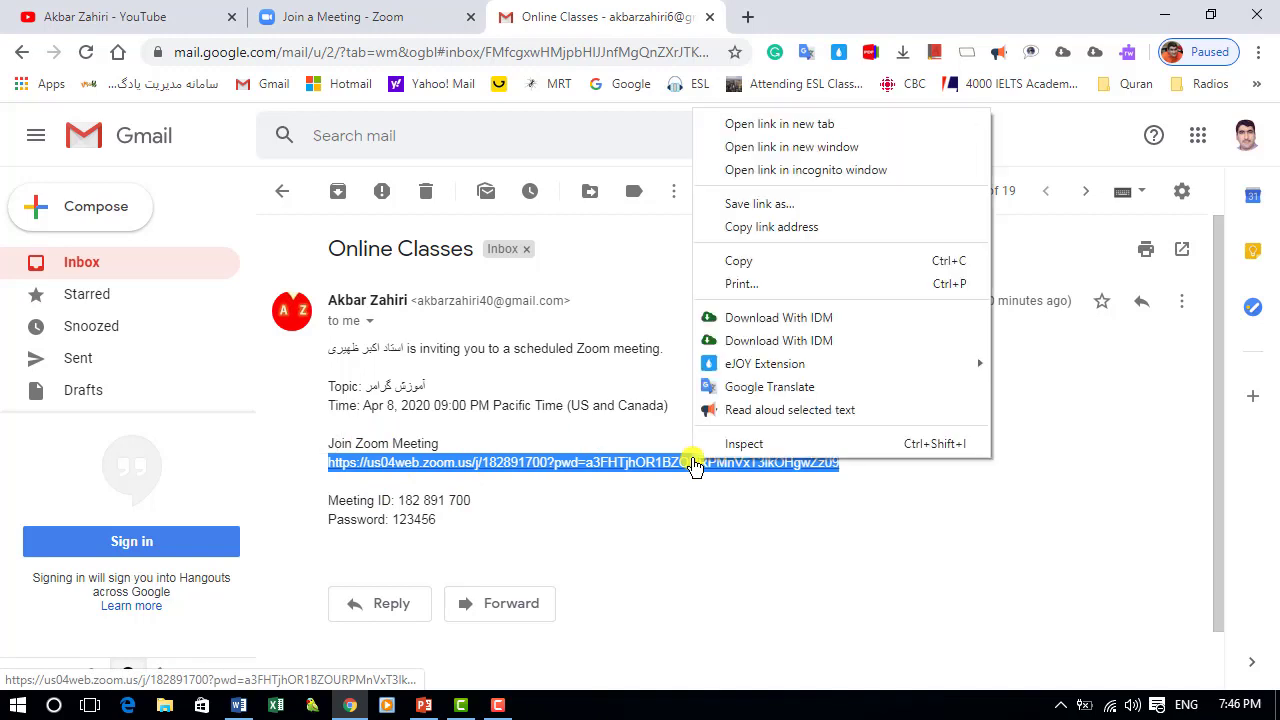
pyautogui.click(771, 260)
pyautogui.click(362, 18)
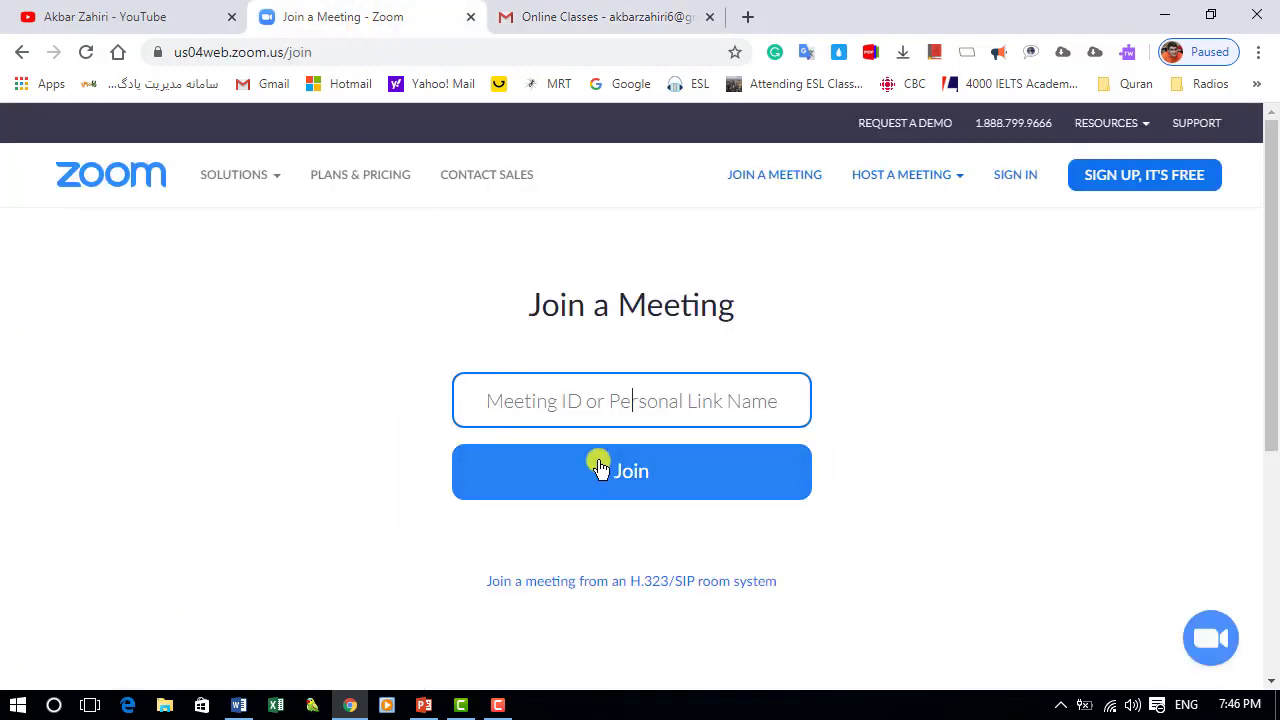
pyautogui.rightClick(613, 401)
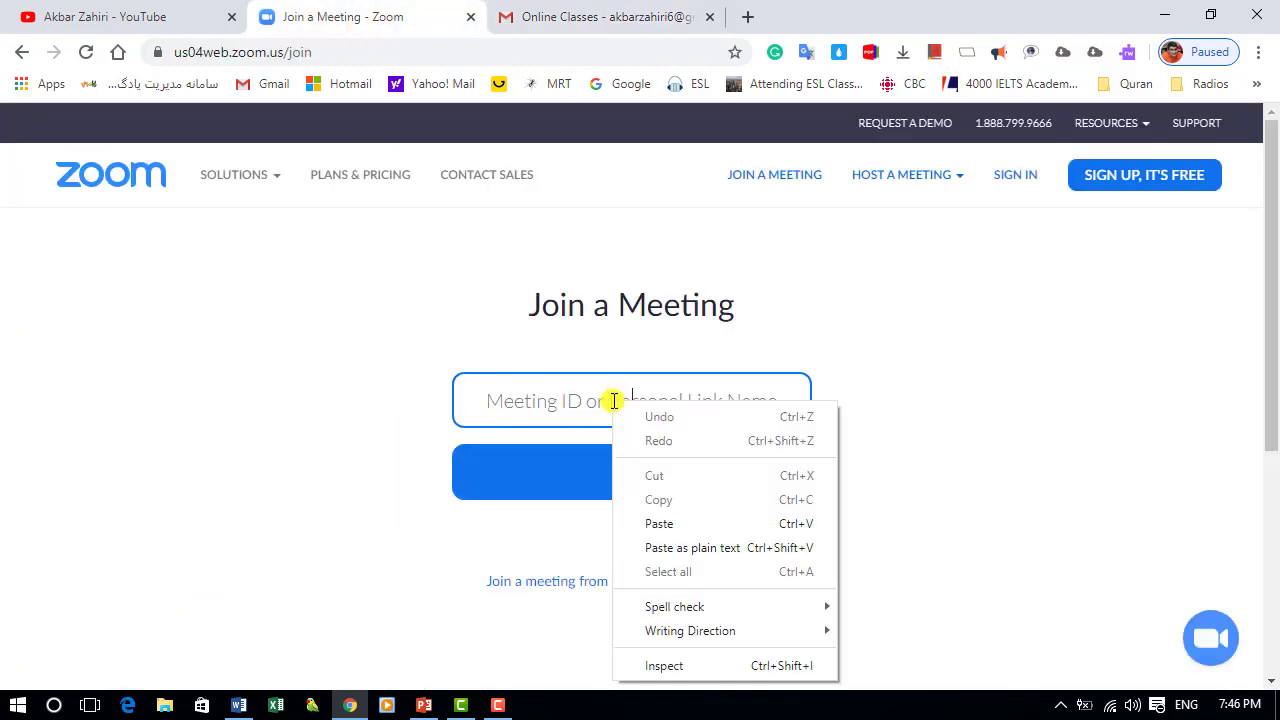
pyautogui.click(663, 520)
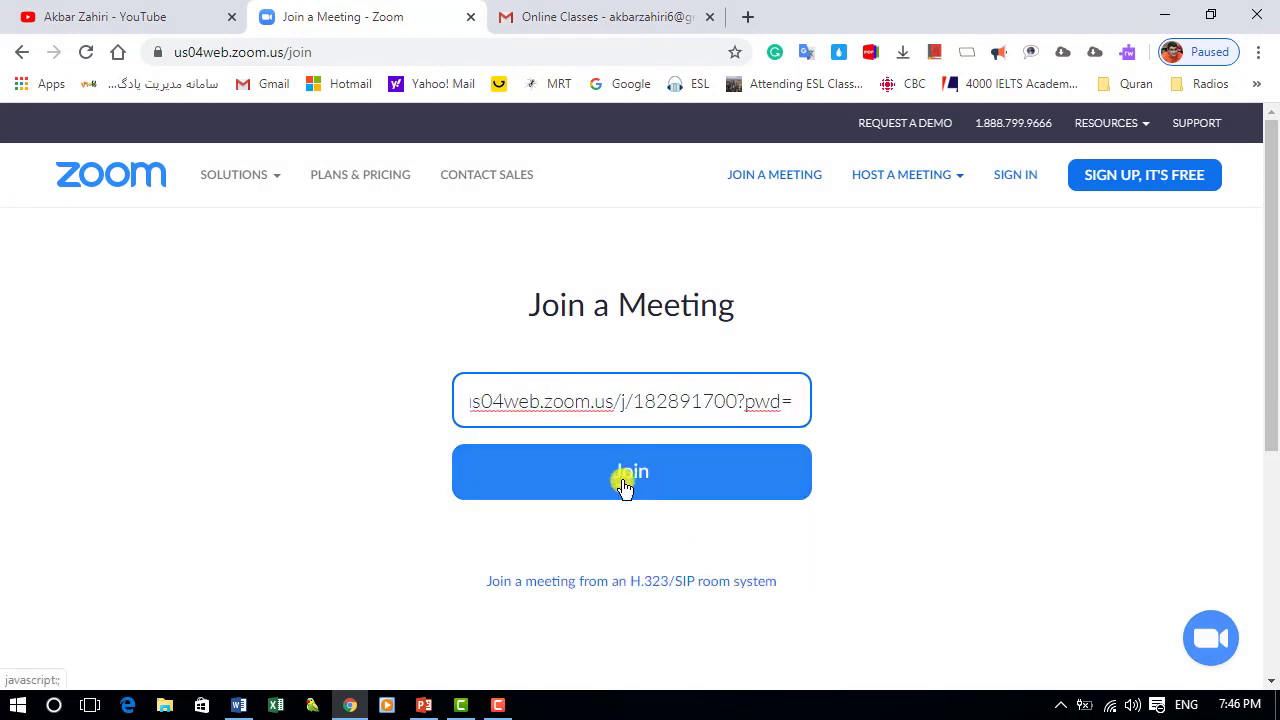
# - Open the Zoom meeting link in the invitation e-mail and allow the browser to launch the Zoom application
pyautogui.click(570, 17)
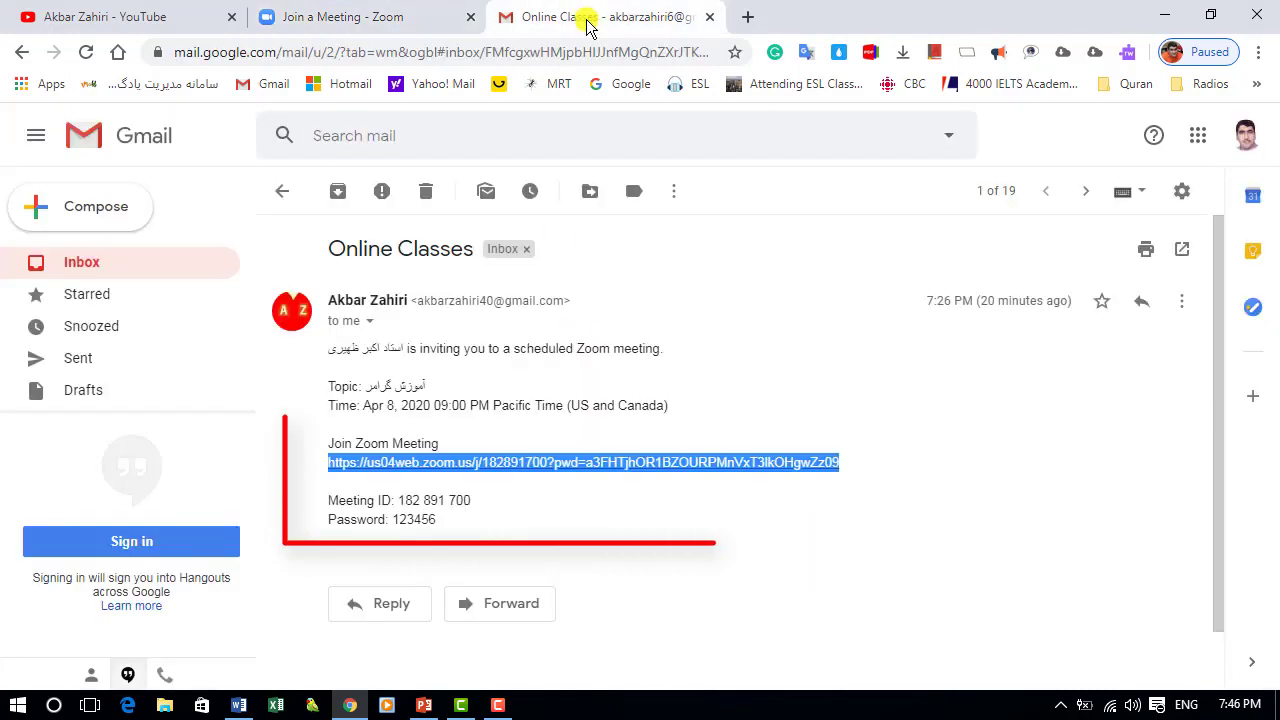
pyautogui.click(711, 466)
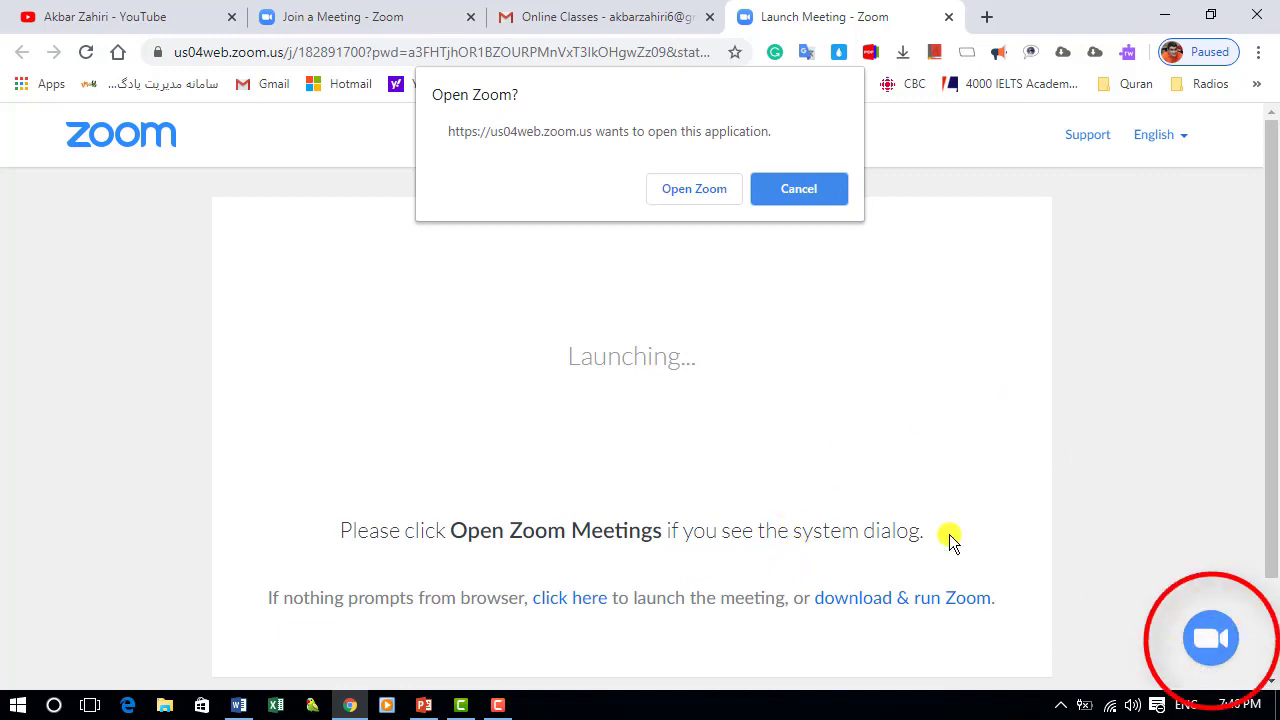
pyautogui.click(687, 186)
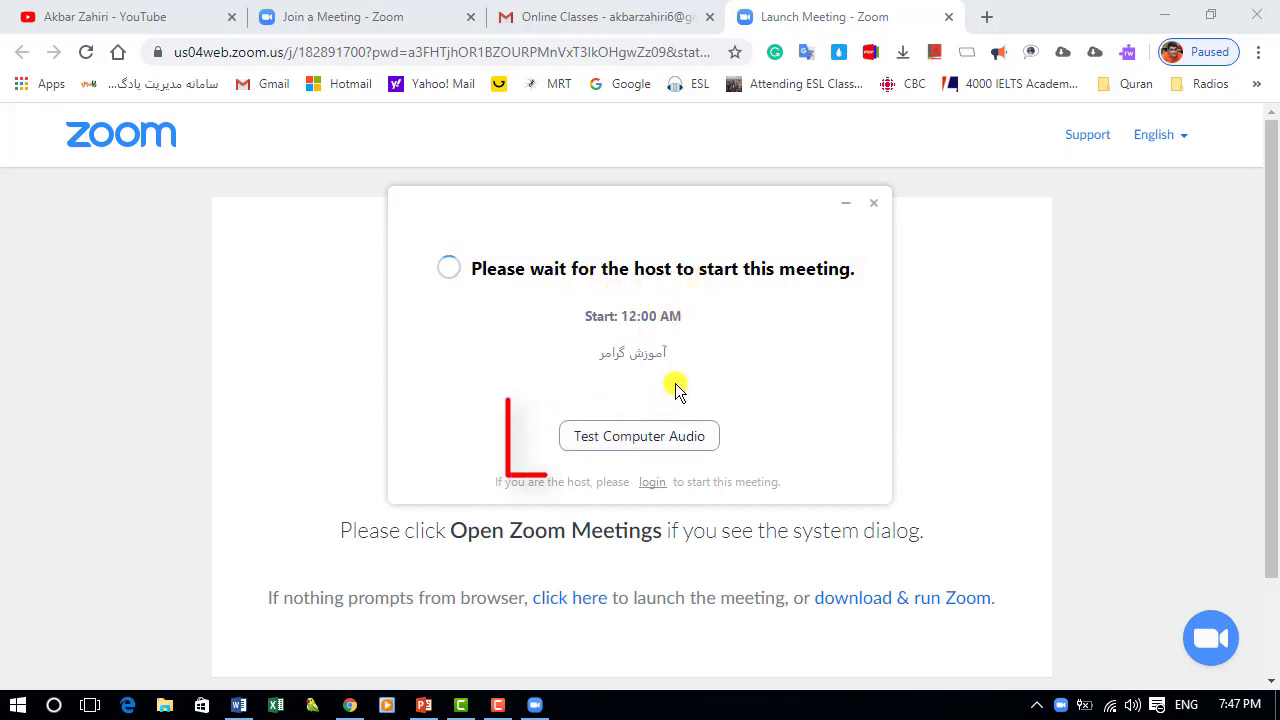
# - Open the computer audio test from the waiting window, play the speaker test sound and stop it
pyautogui.click(623, 437)
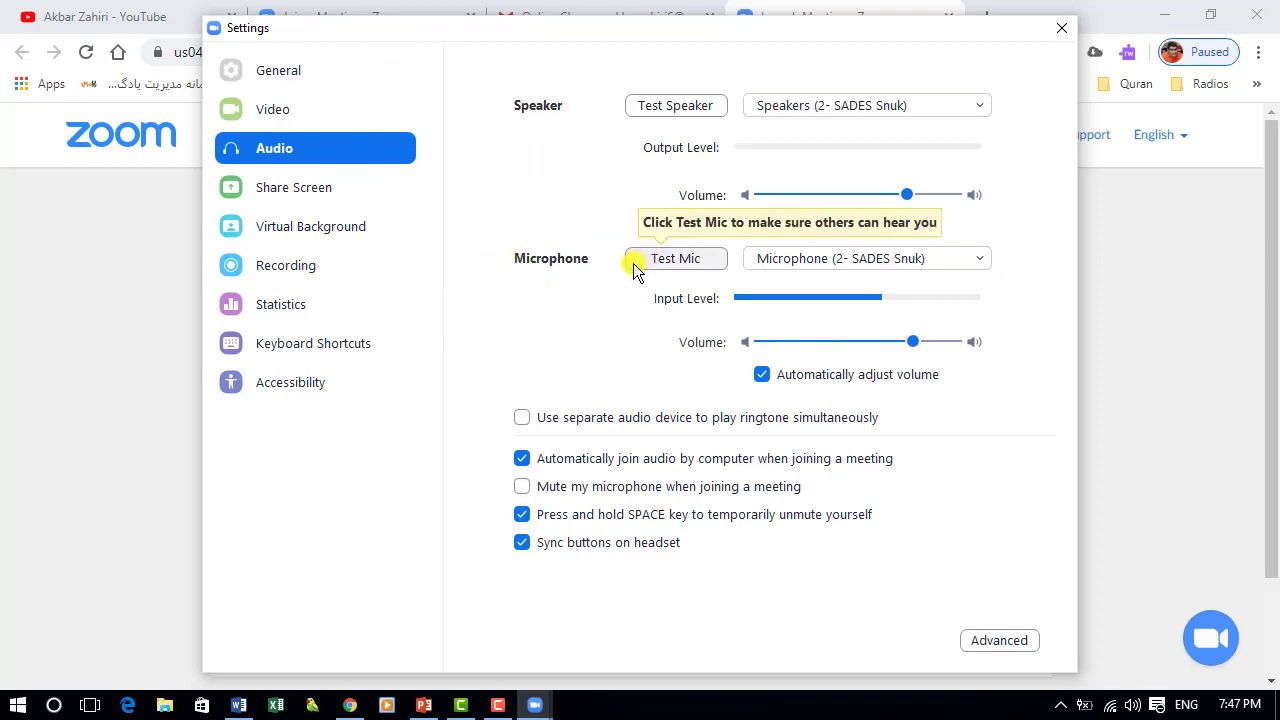
pyautogui.click(667, 105)
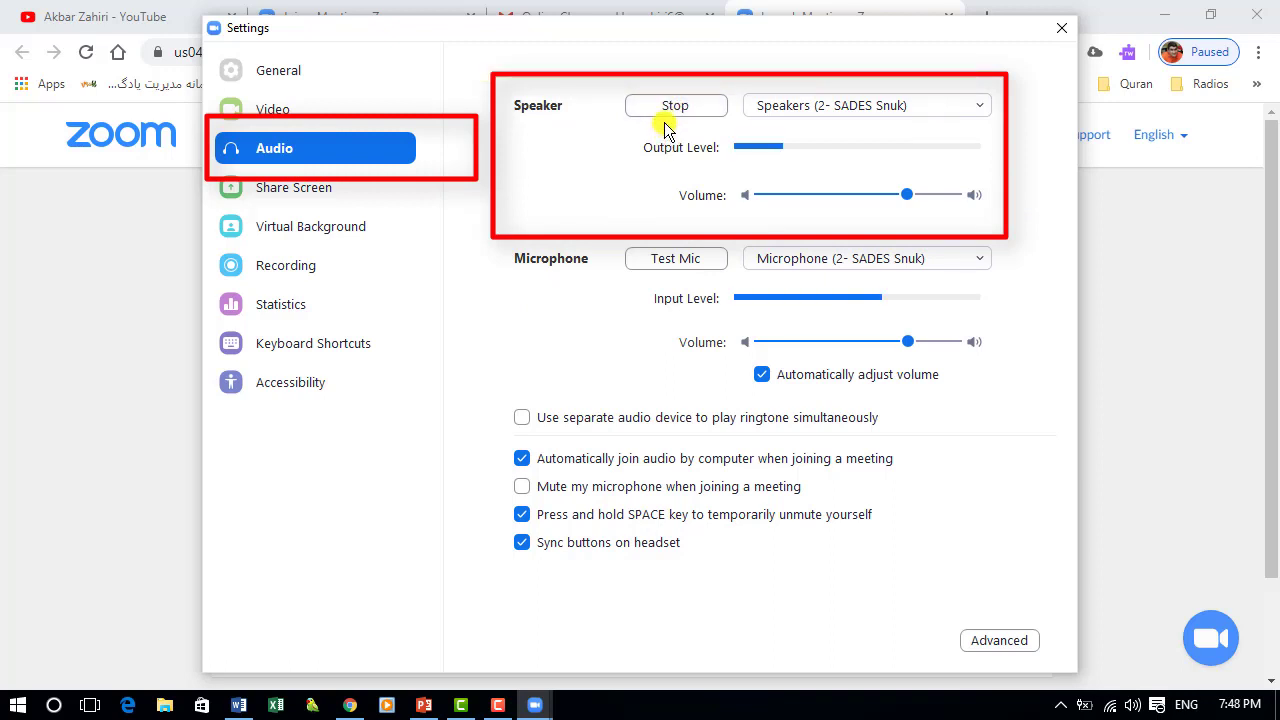
pyautogui.click(677, 106)
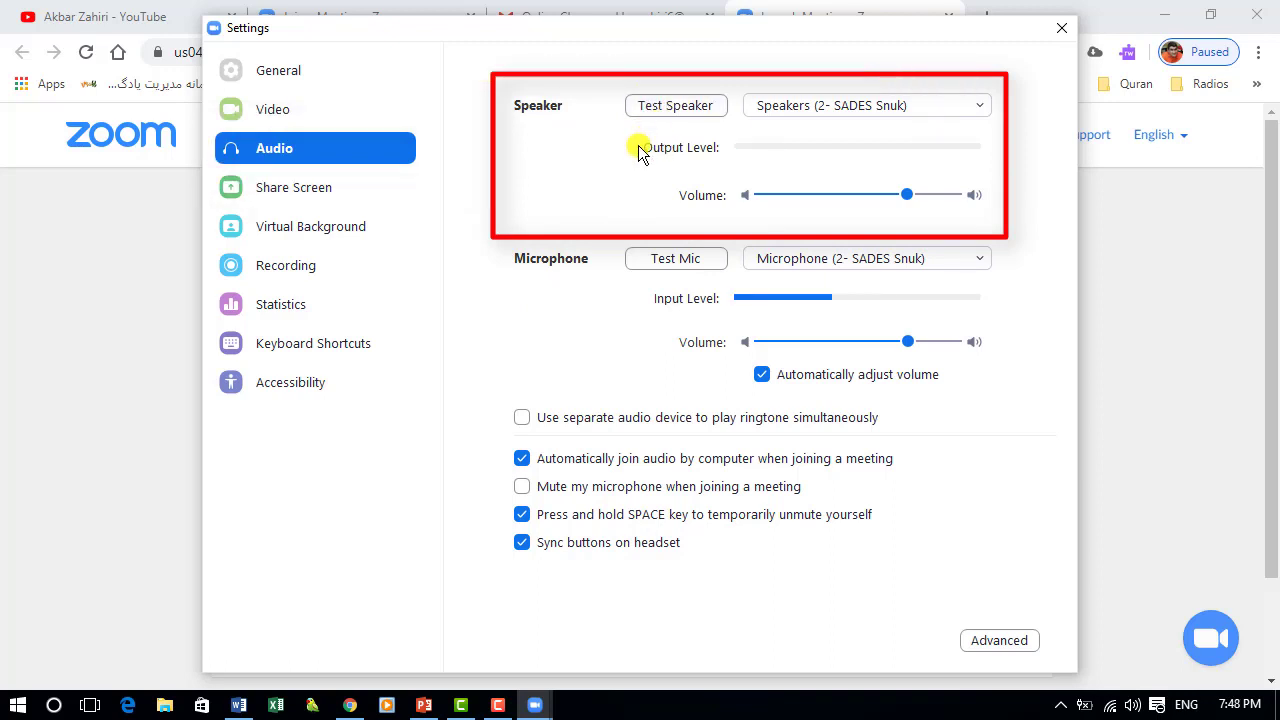
# - Review the available speaker devices and choose Speakers (2- SADES Snuk) as the output
pyautogui.click(866, 105)
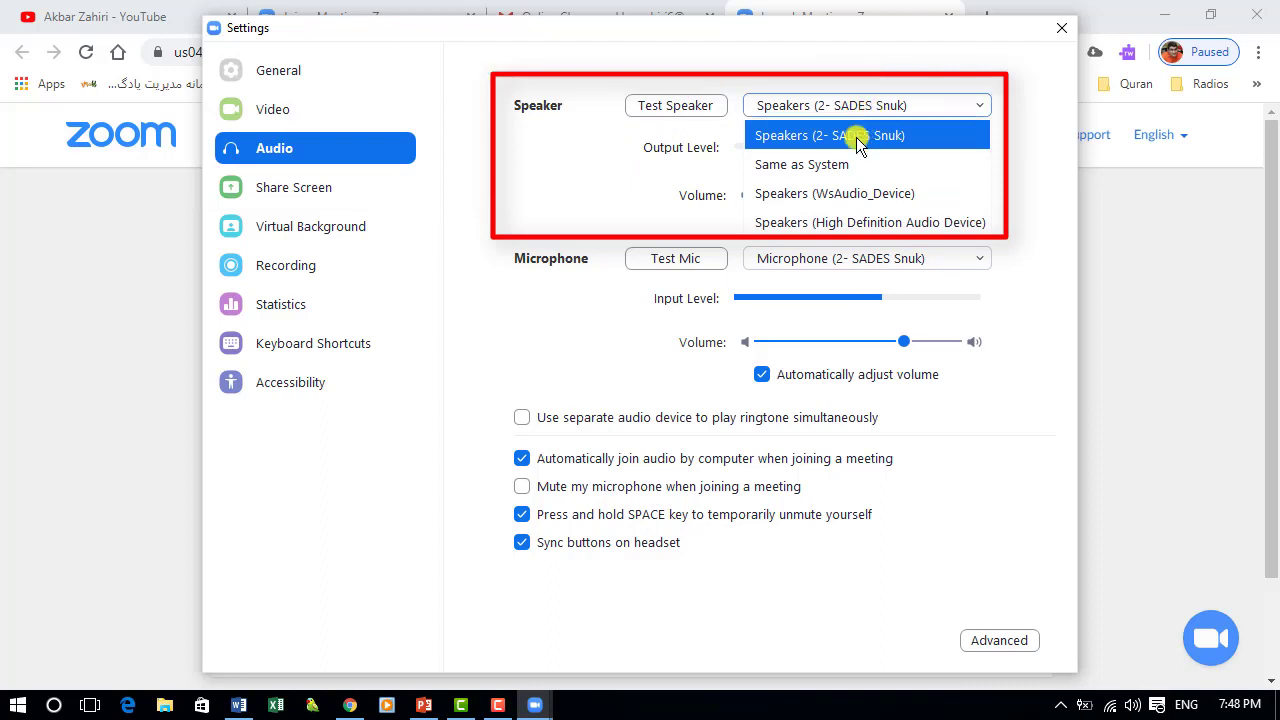
pyautogui.click(839, 135)
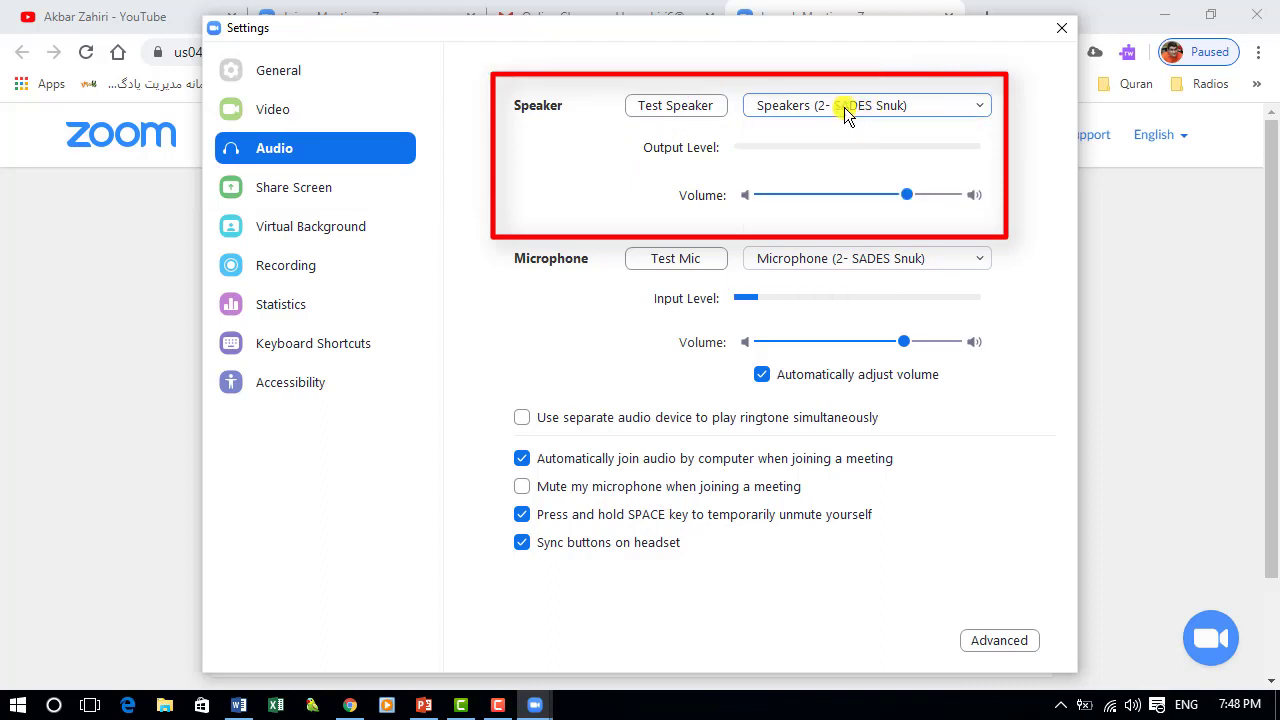
pyautogui.click(844, 107)
pyautogui.click(840, 135)
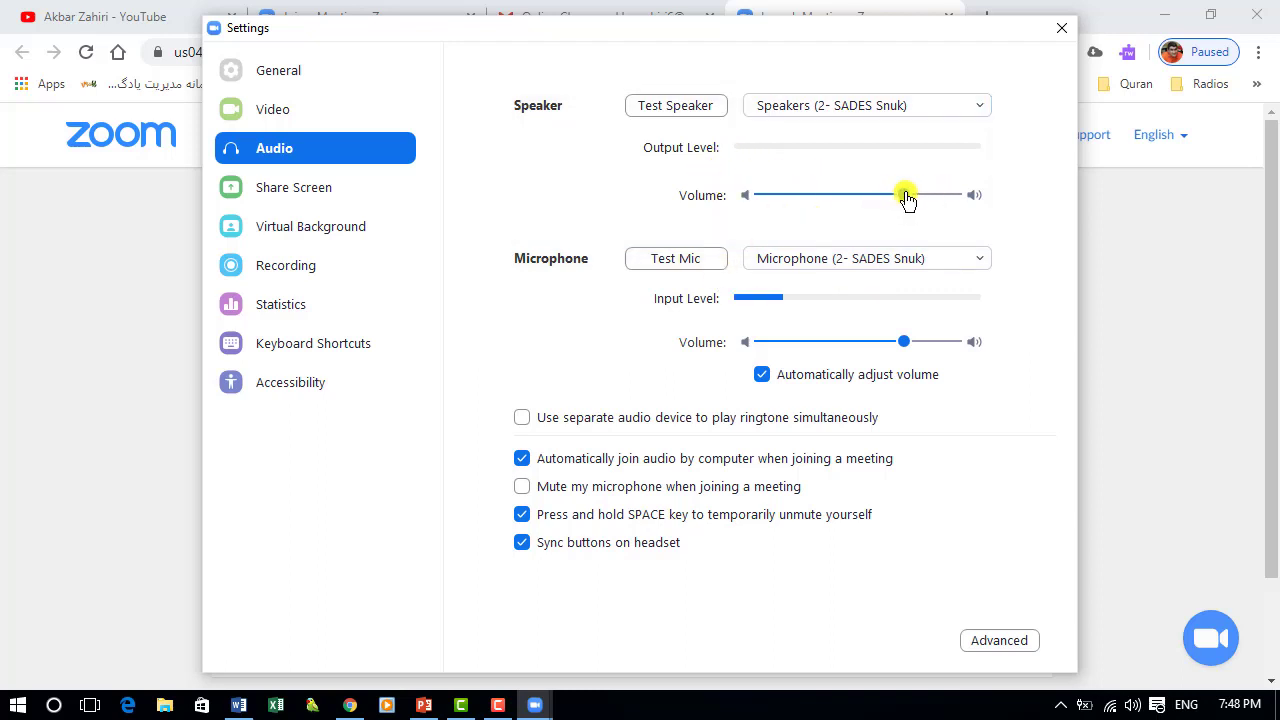
# - Test the microphone, check the list of available microphones without choosing another, and repeat the test
pyautogui.click(673, 259)
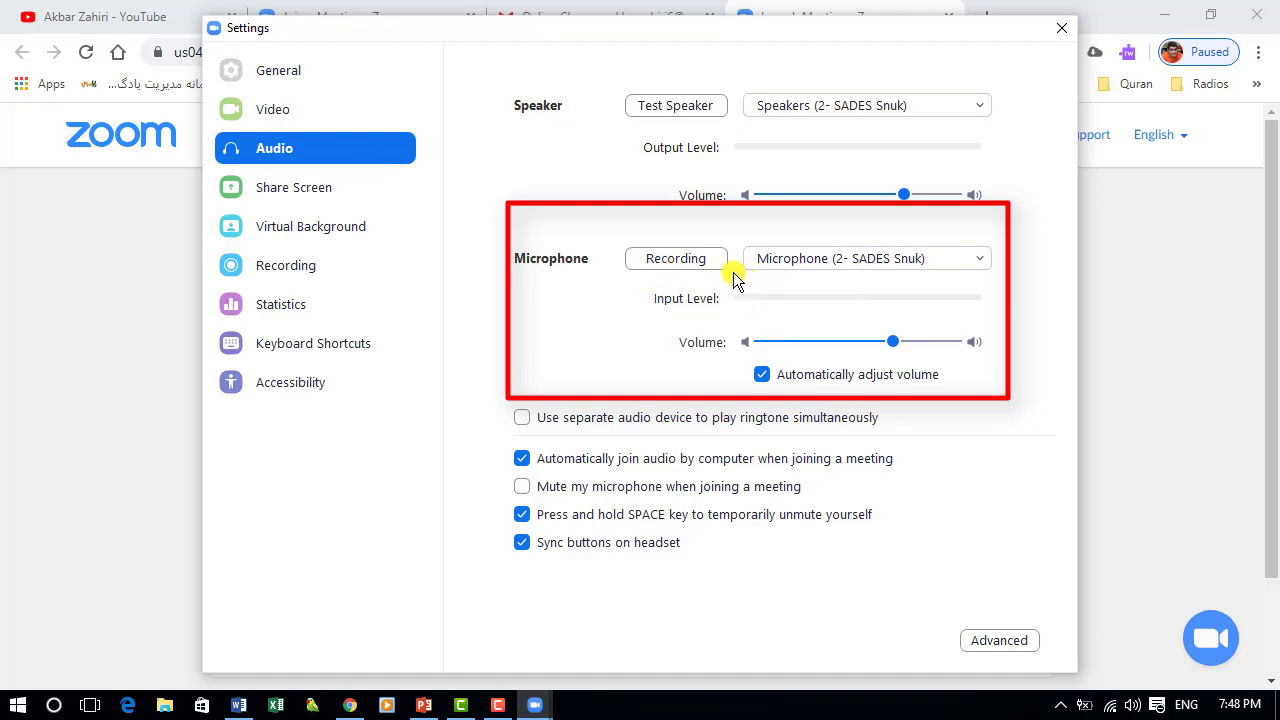
pyautogui.click(837, 261)
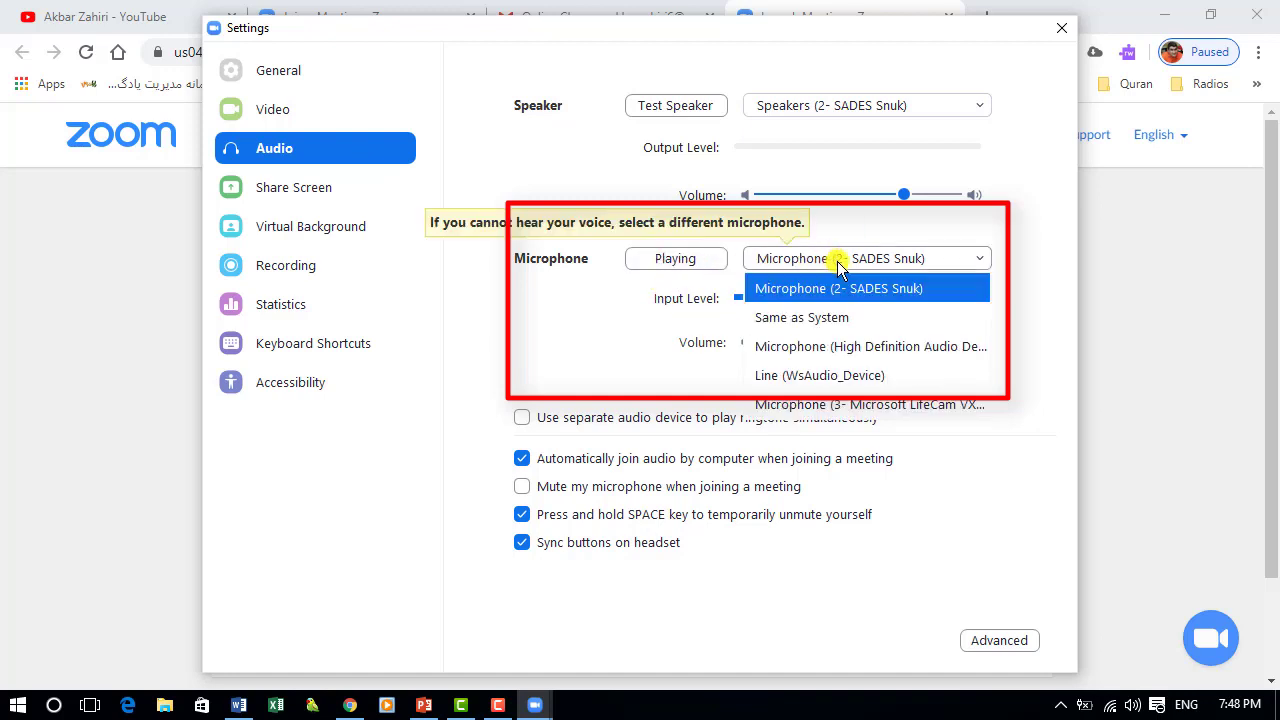
pyautogui.click(837, 265)
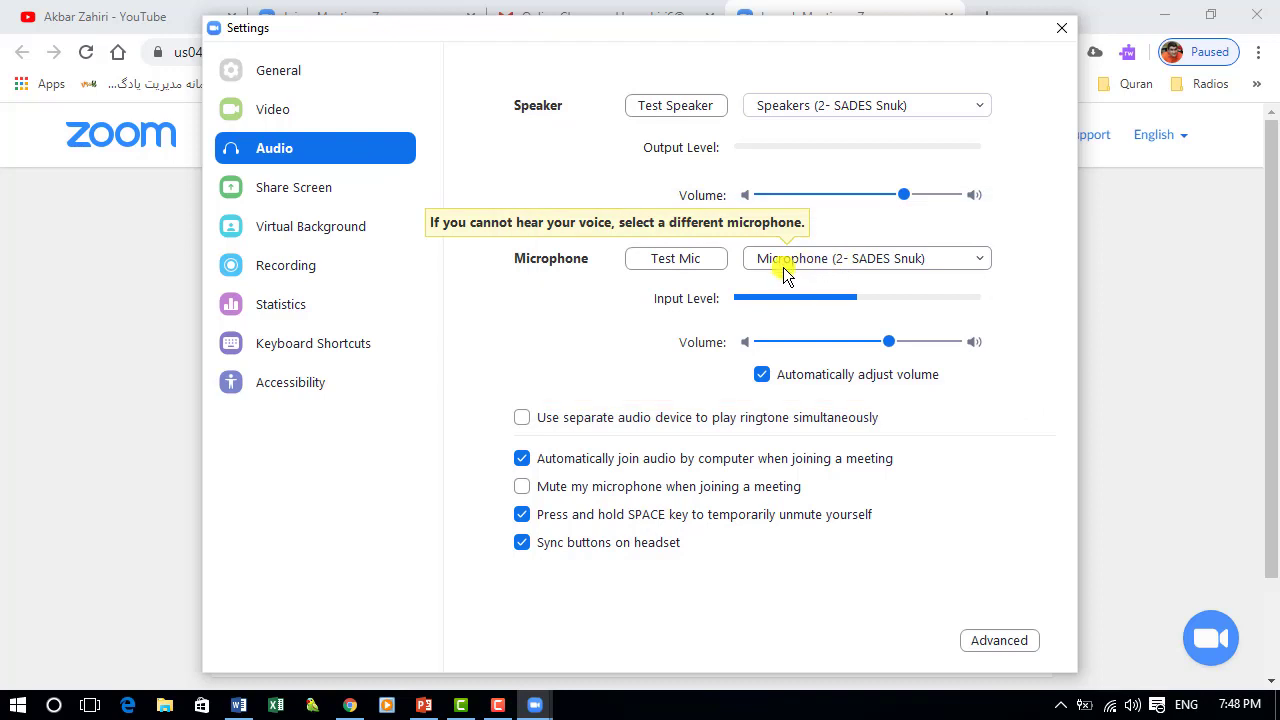
pyautogui.click(680, 262)
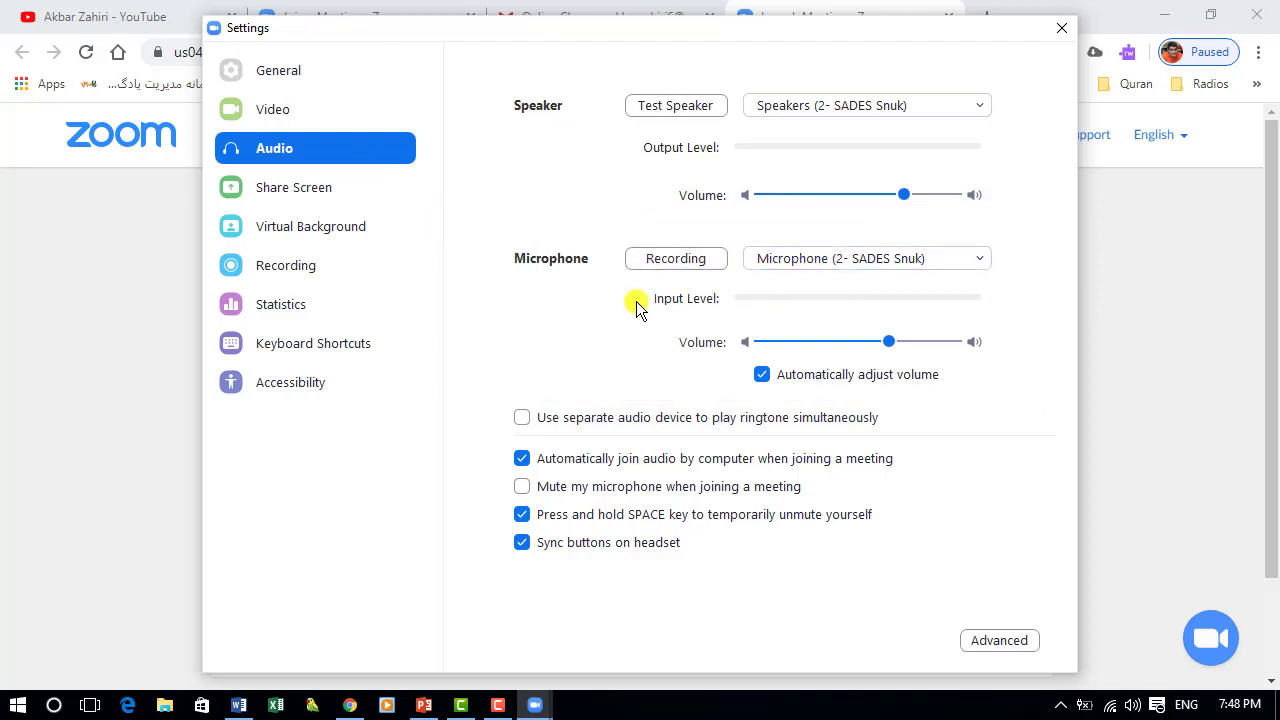
pyautogui.click(672, 265)
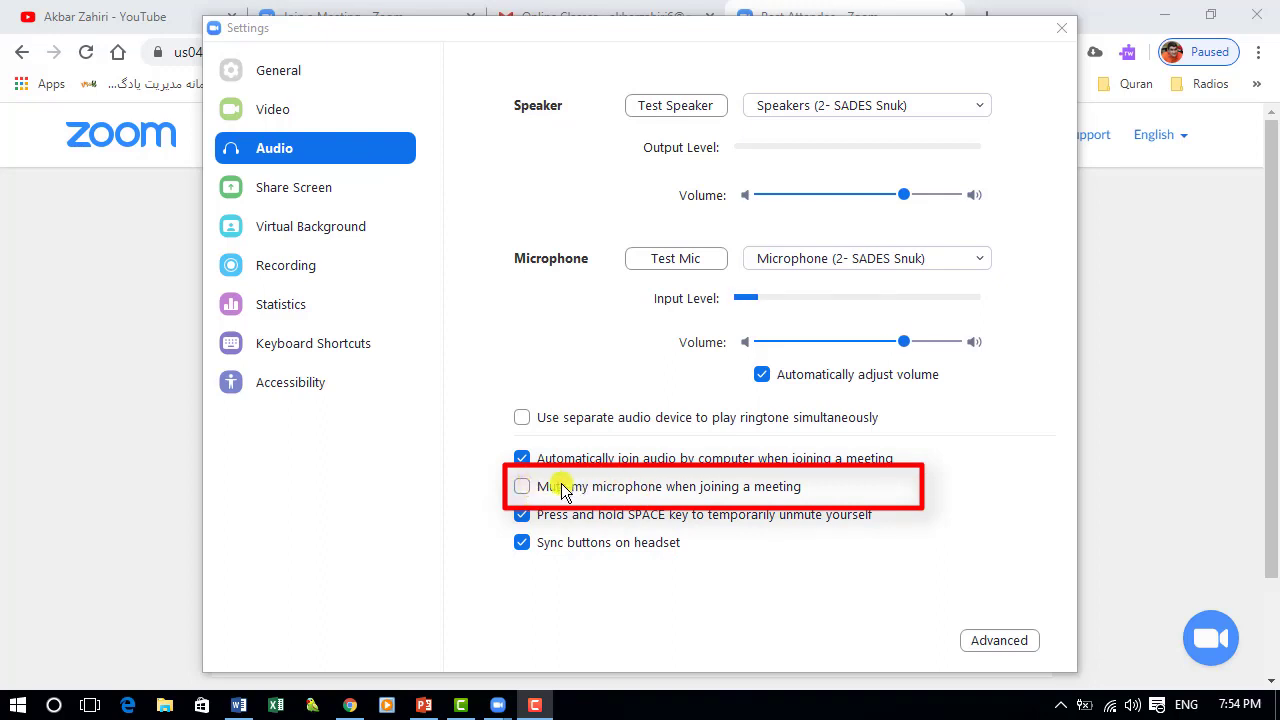
# - Turn on muting the microphone in the audio settings and turning off video in the video settings when joining a meeting
pyautogui.click(527, 497)
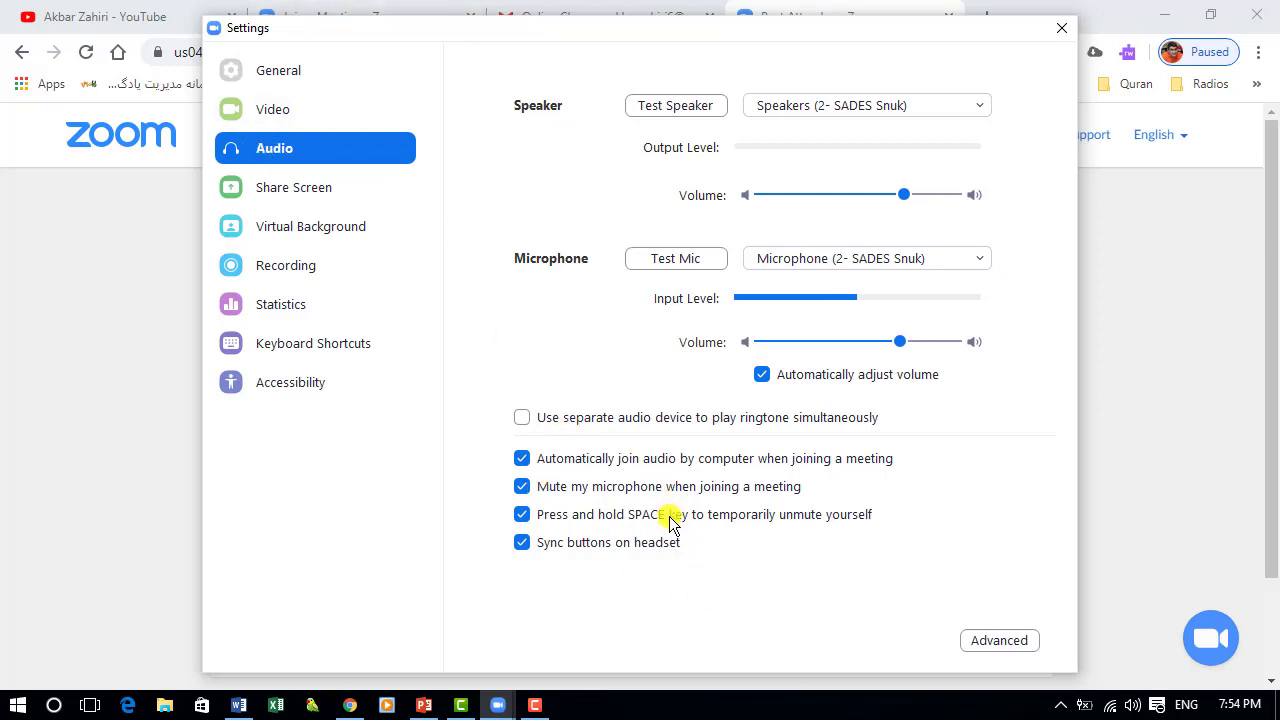
pyautogui.click(274, 110)
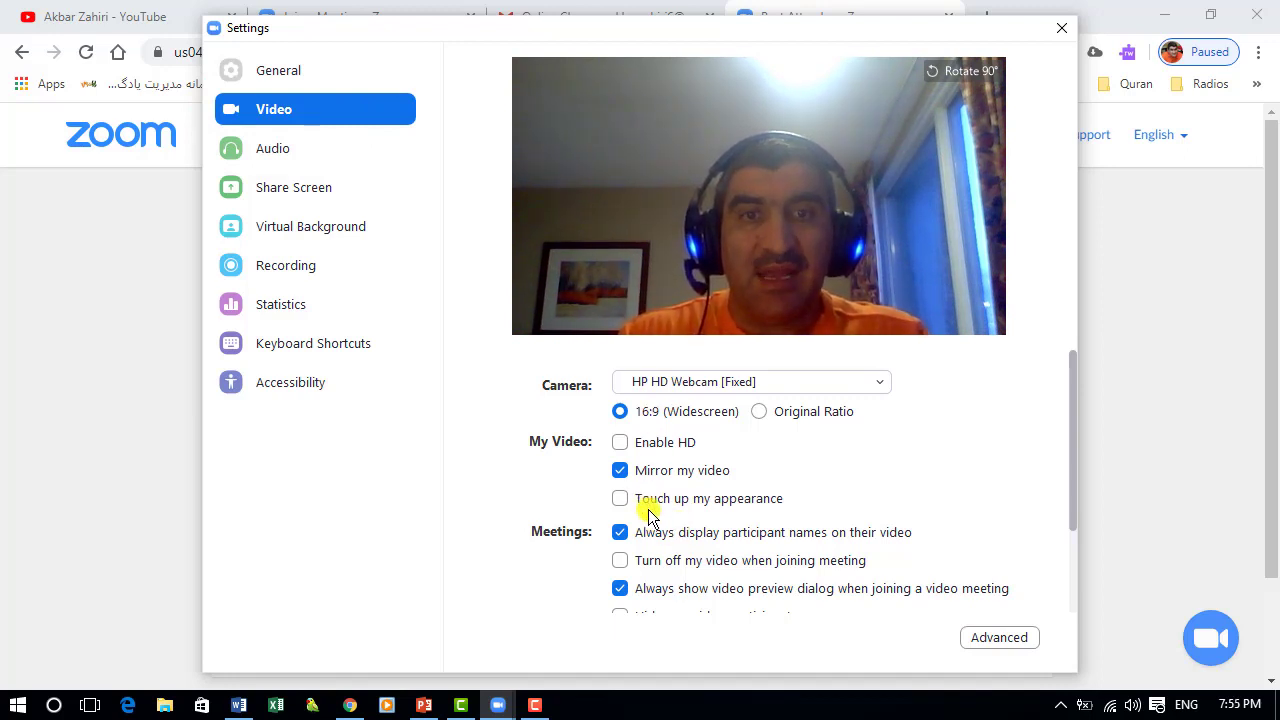
pyautogui.click(621, 560)
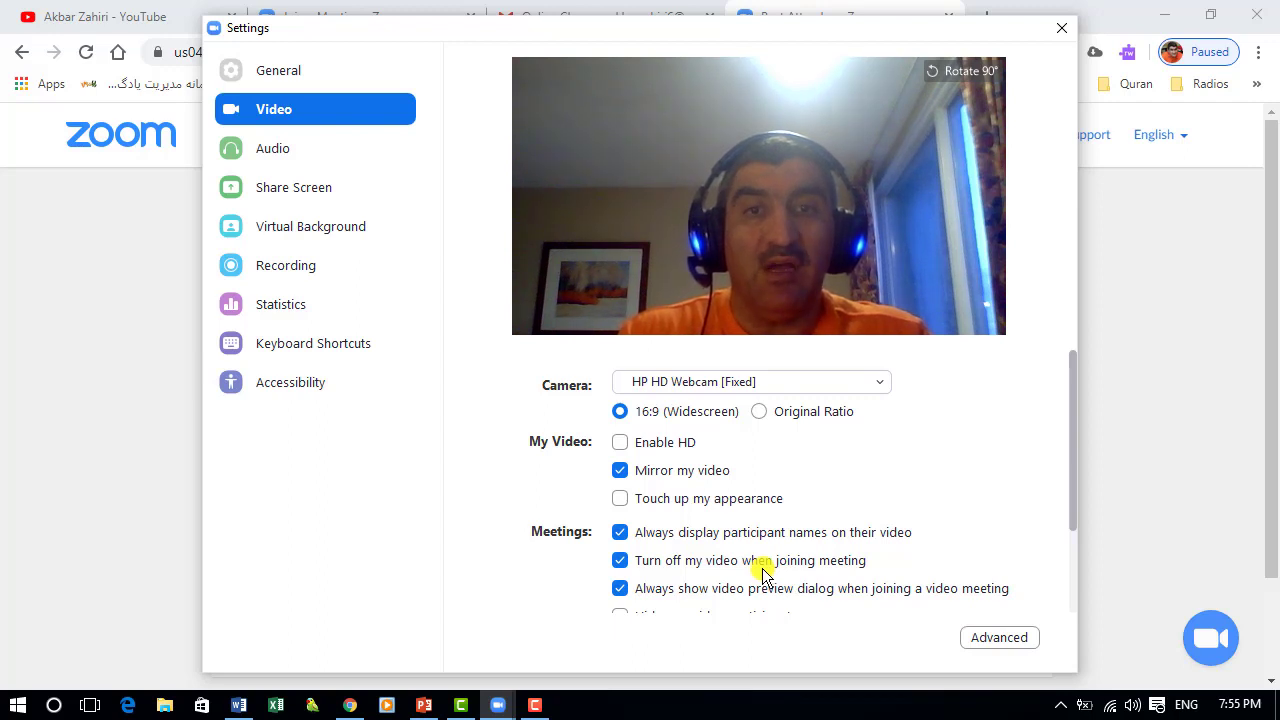
# - Disable turning off the video and muting the microphone when joining a meeting
pyautogui.click(621, 561)
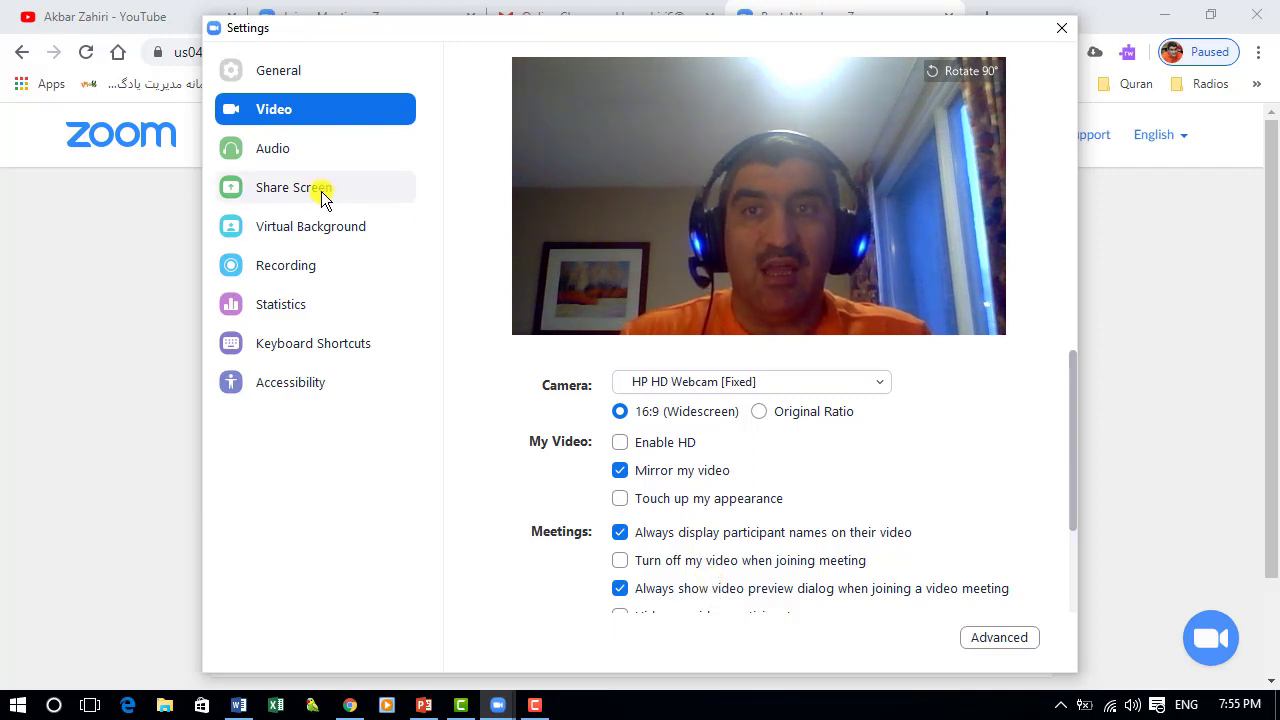
pyautogui.click(283, 150)
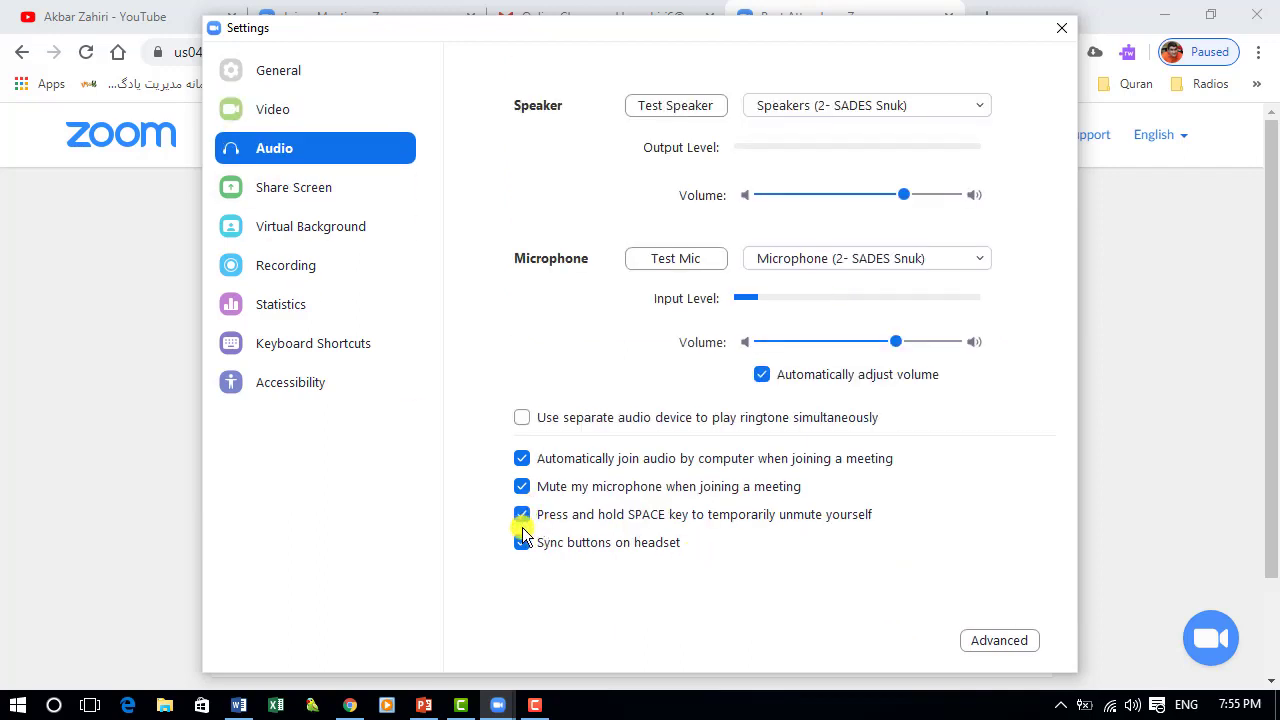
pyautogui.click(525, 486)
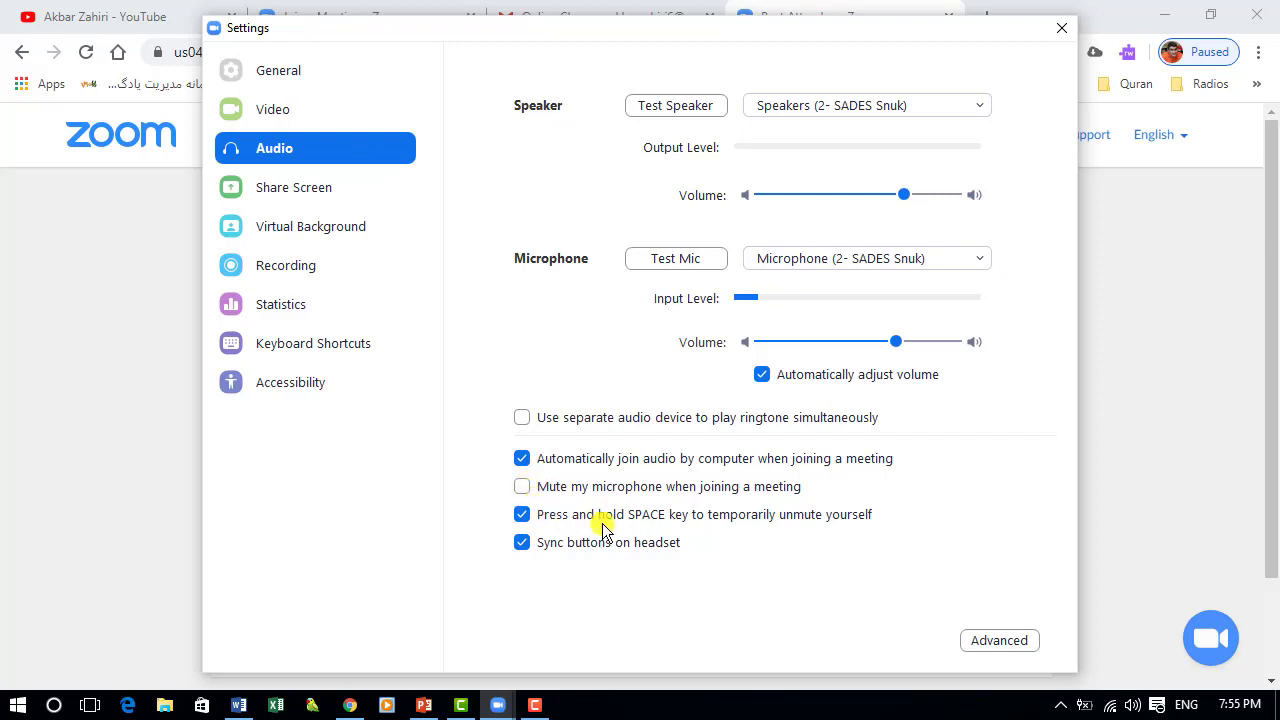
# - Look through the Share Screen options and the Virtual Background settings
pyautogui.click(300, 190)
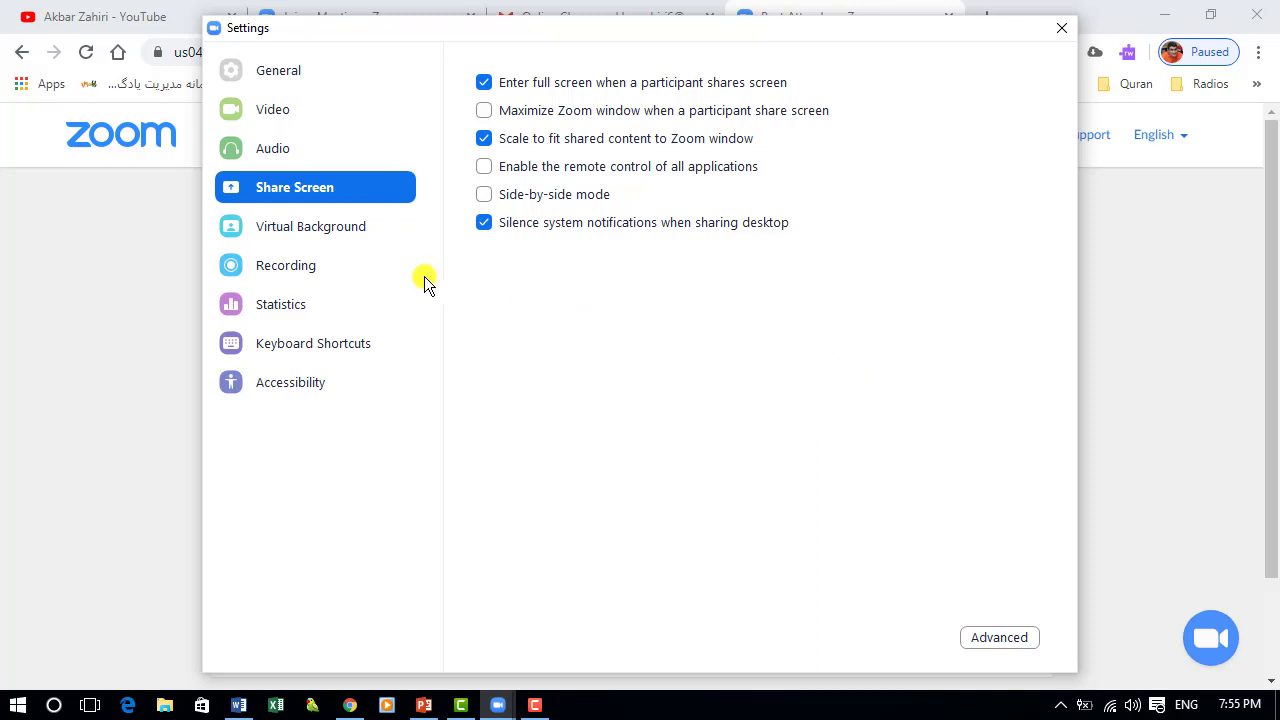
pyautogui.click(338, 228)
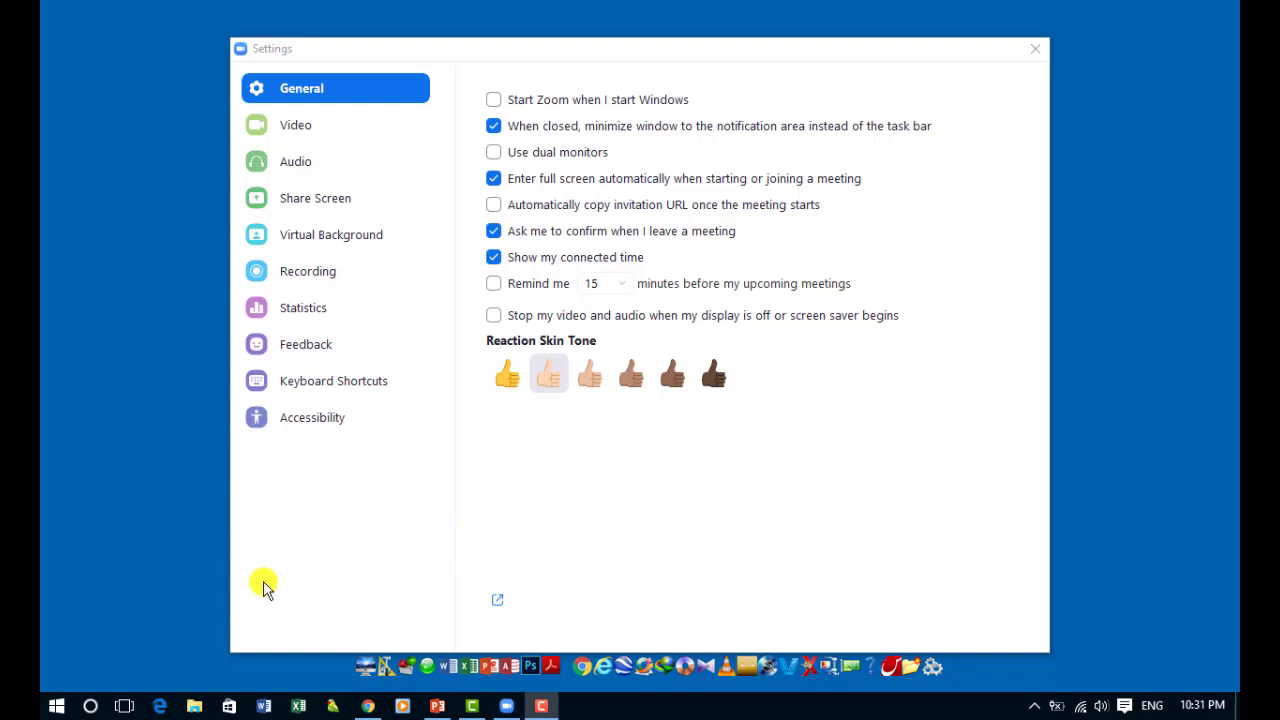
# - Find the Start Zoom shortcut in the list of all installed apps and show its available options
pyautogui.click(53, 708)
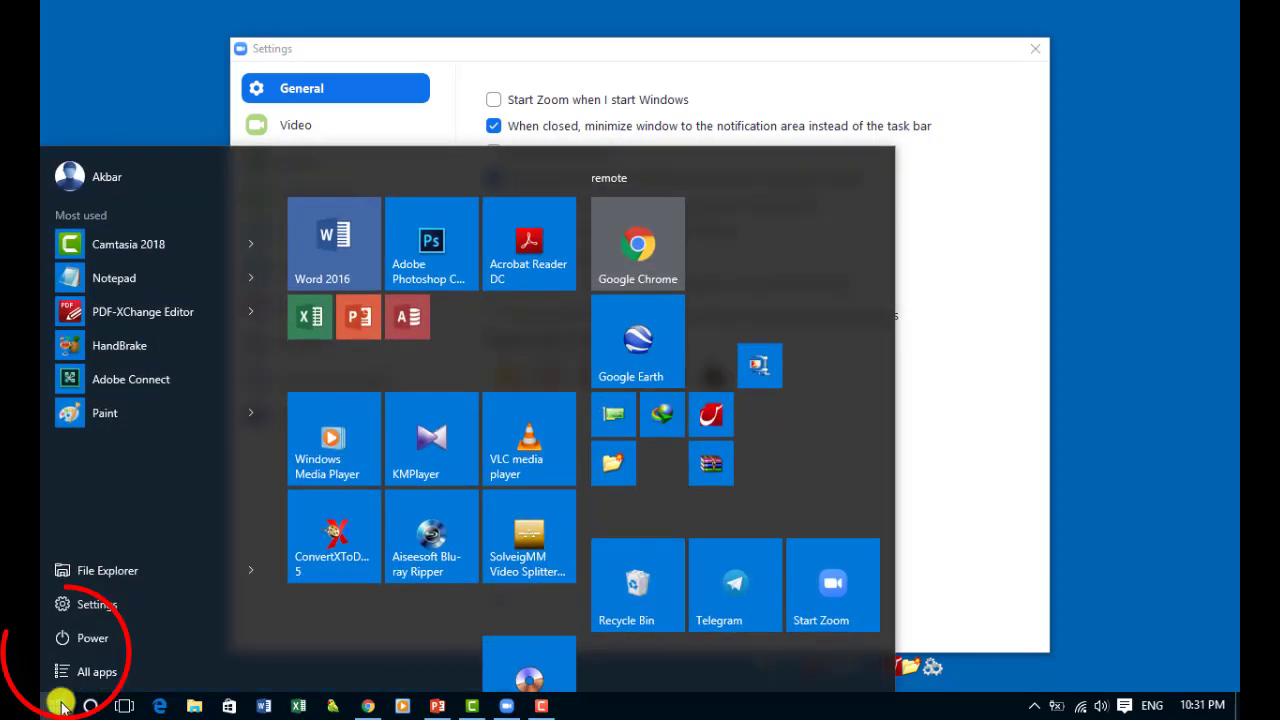
pyautogui.click(60, 673)
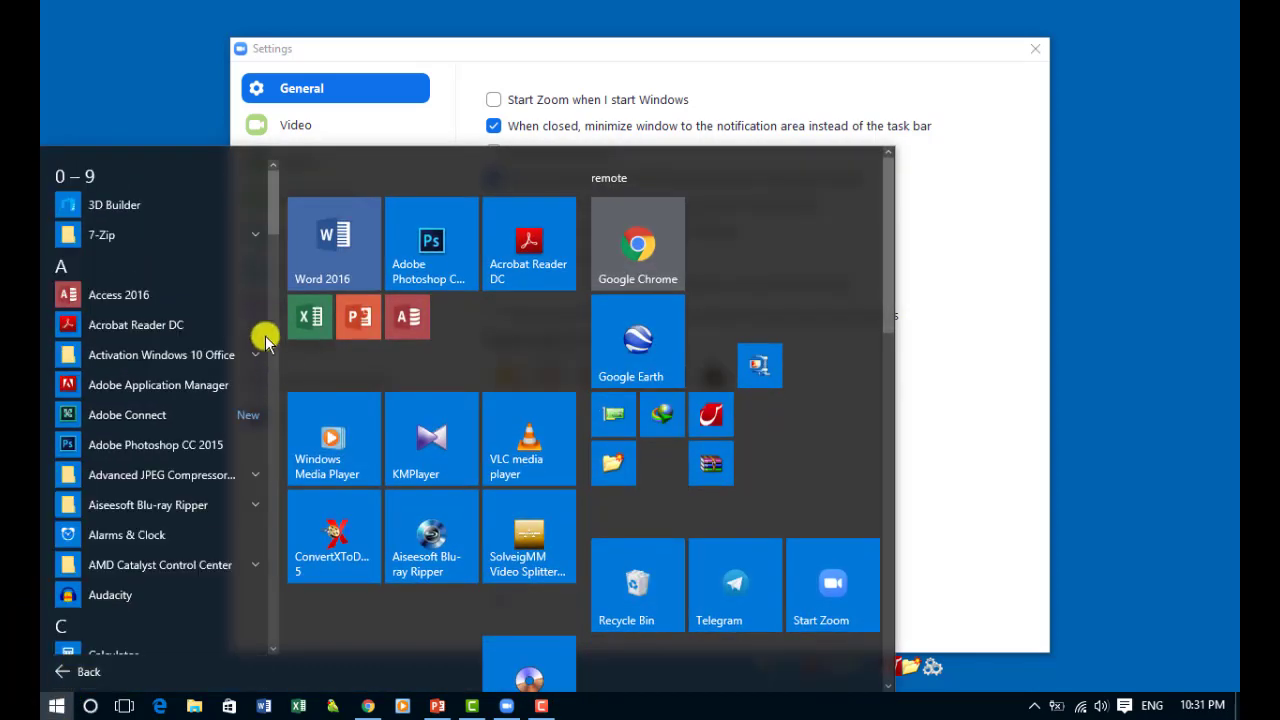
pyautogui.scroll(-15, 266, 500)
pyautogui.click(207, 640)
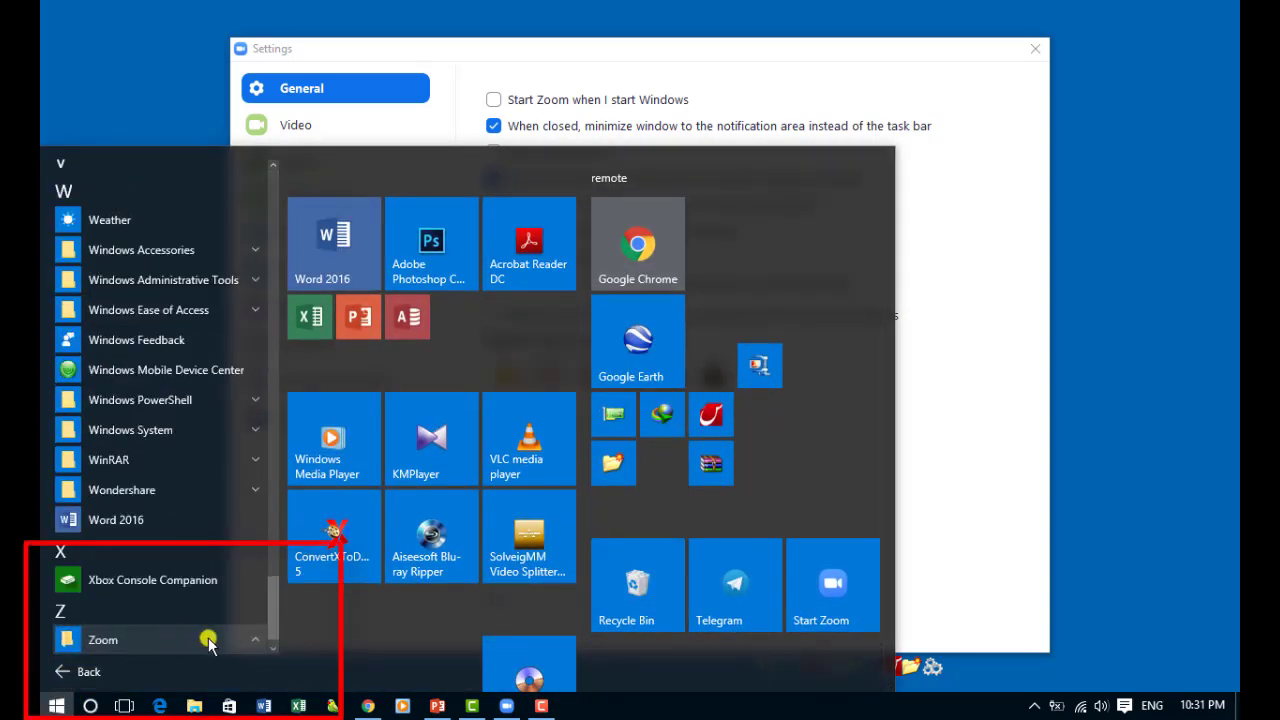
pyautogui.scroll(-2, 271, 609)
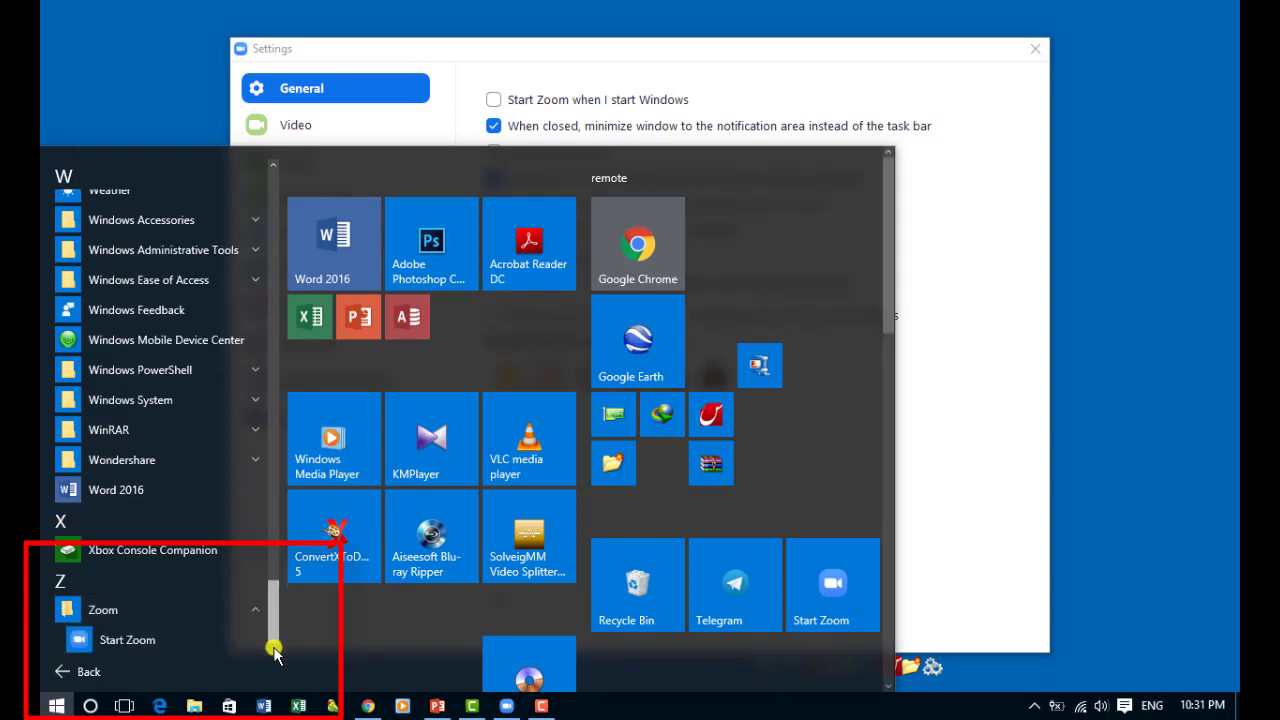
pyautogui.rightClick(155, 640)
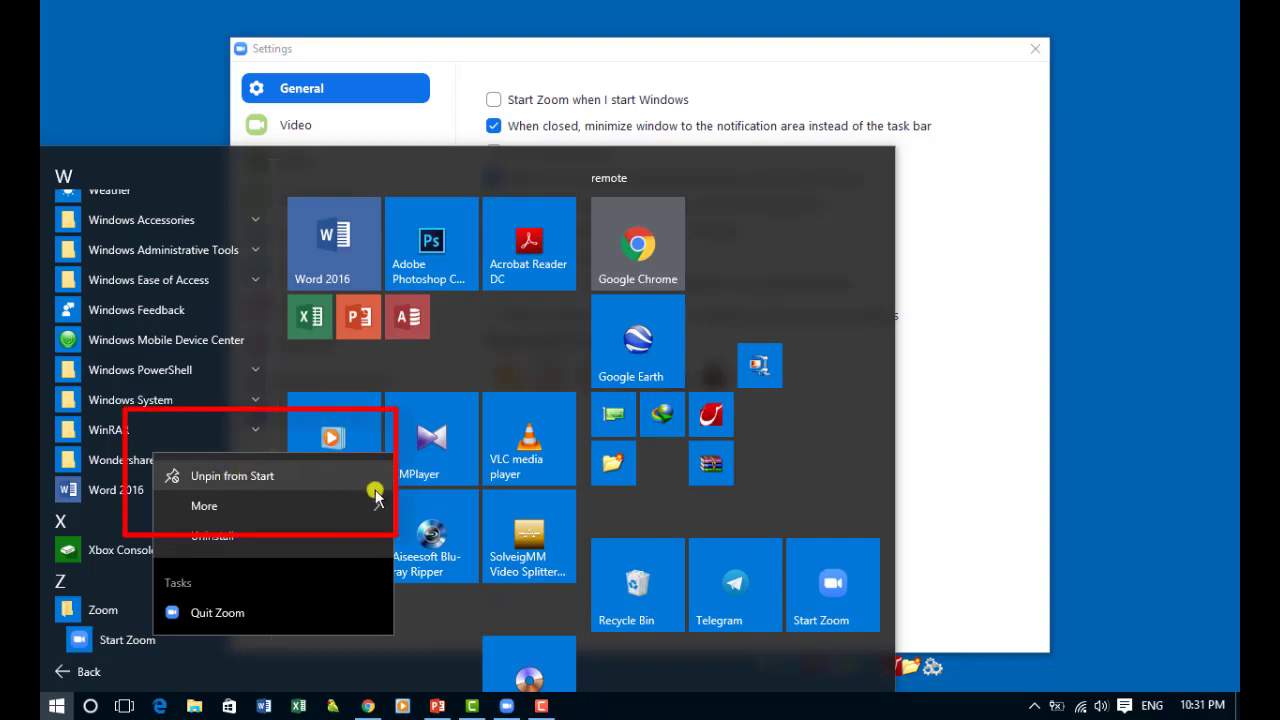
# - Check the options of the Start Zoom tile pinned to Start, and leave Start without changing the tile
pyautogui.rightClick(829, 577)
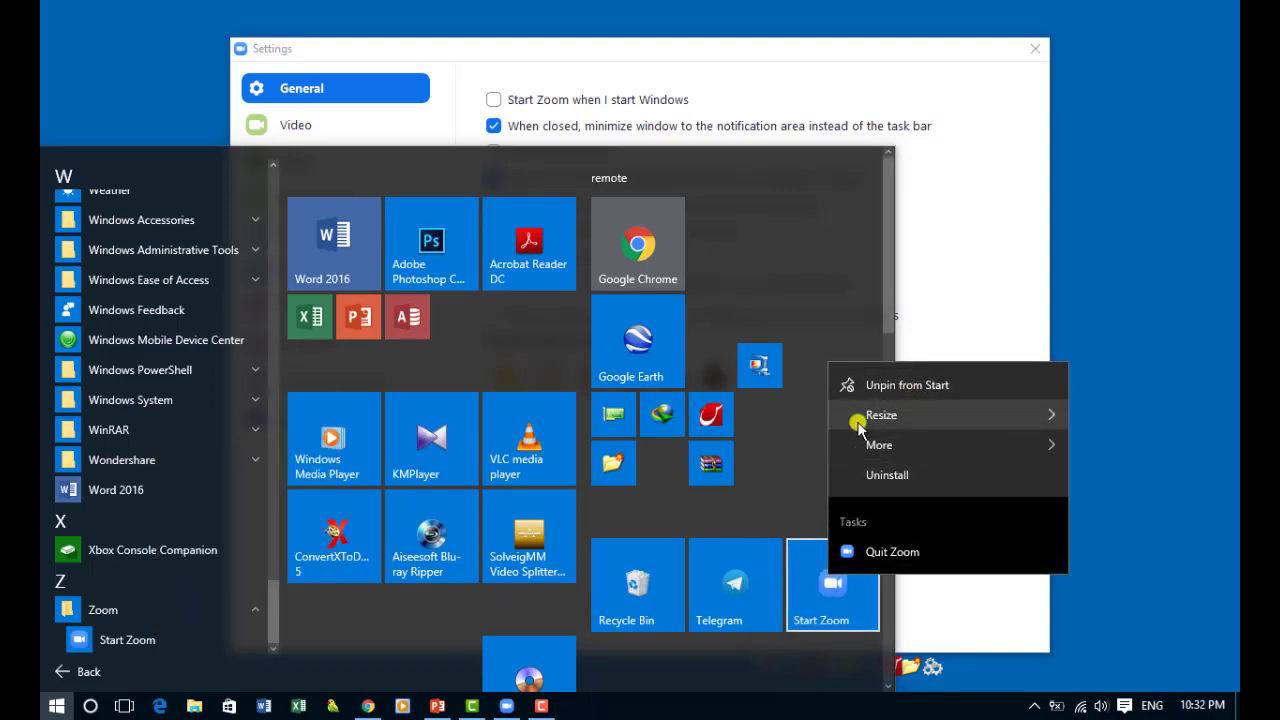
pyautogui.moveTo(888, 418)
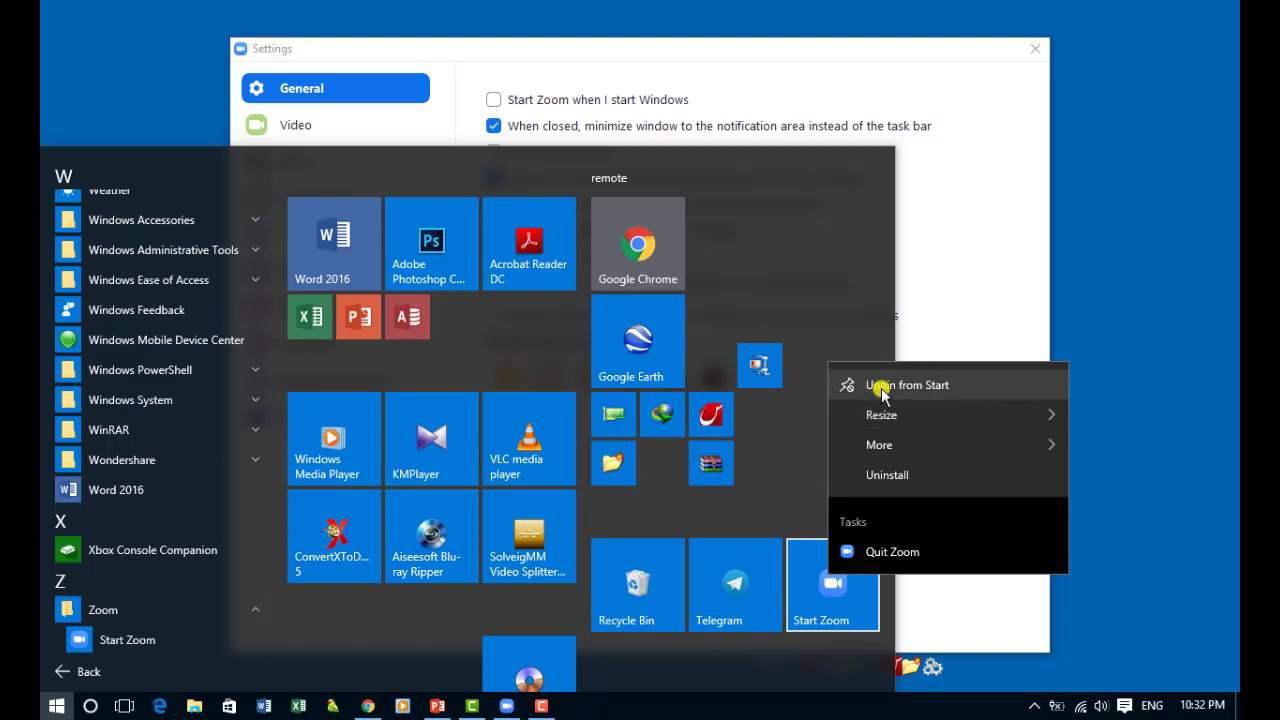
pyautogui.press('Escape')
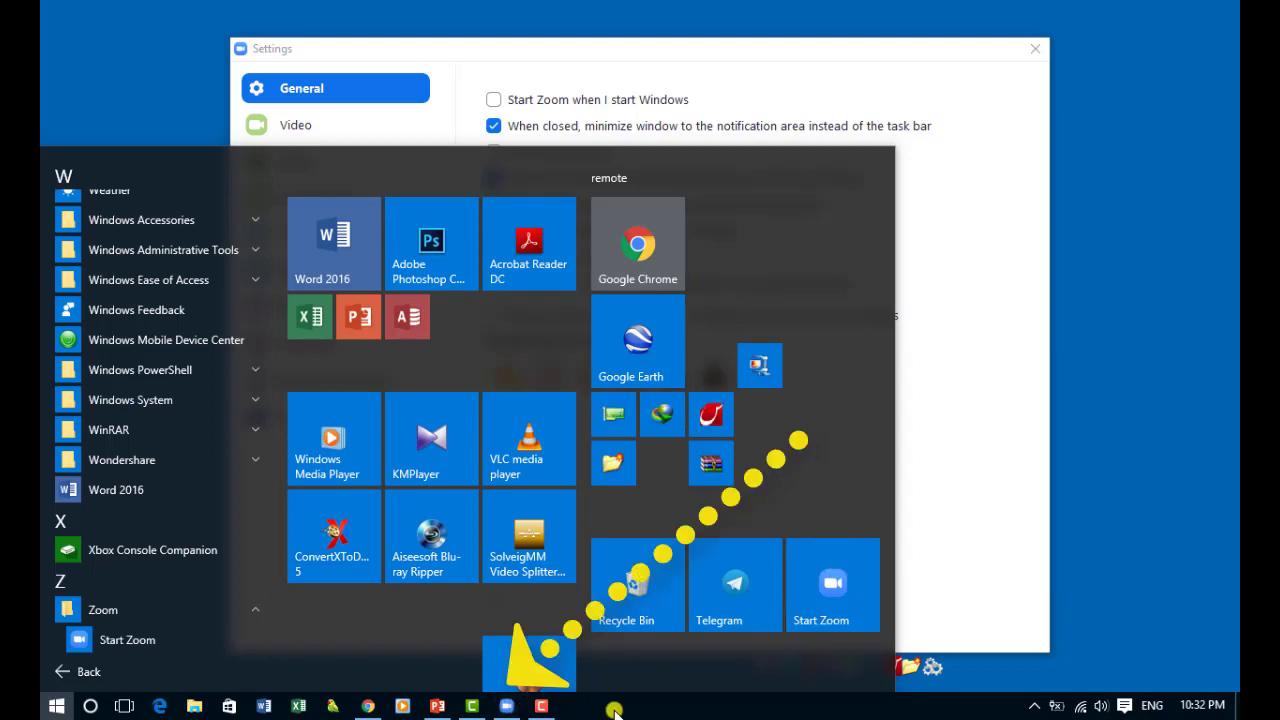
pyautogui.click(1000, 178)
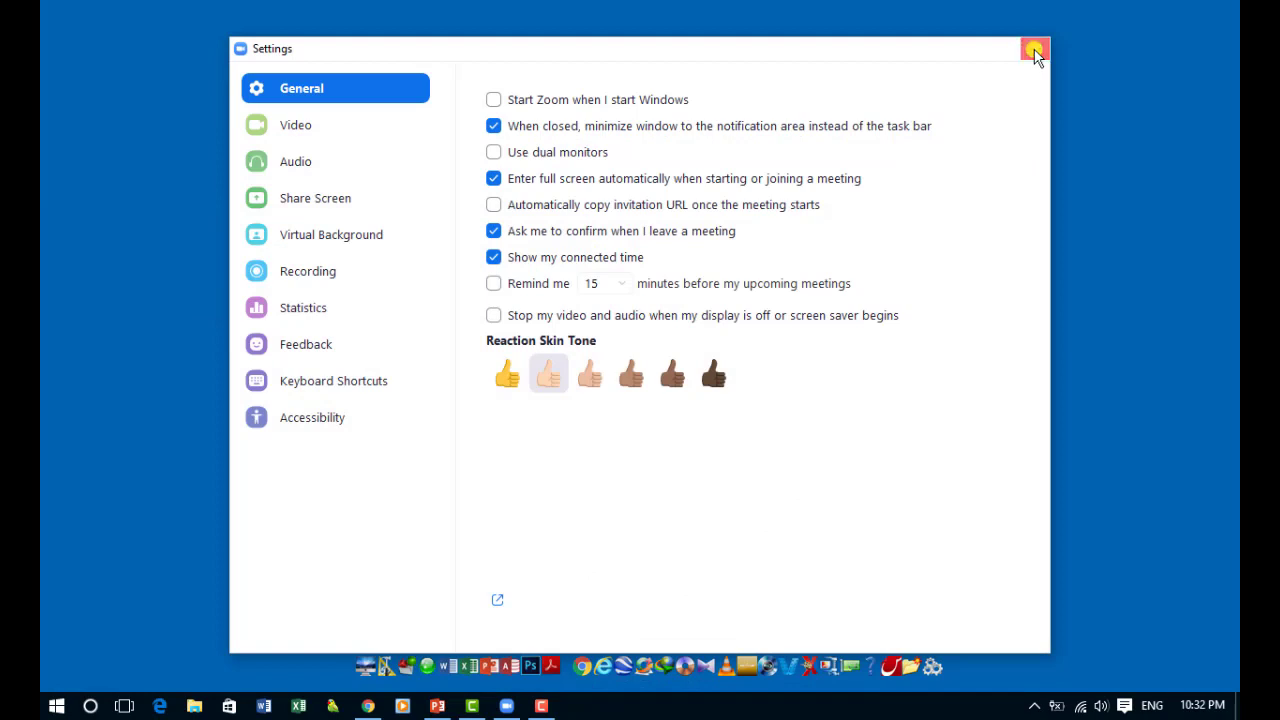
# - Switch from Settings to the Zoom Cloud Meetings window, and reopen Settings through Zoom's notification-area icon
pyautogui.click(1035, 50)
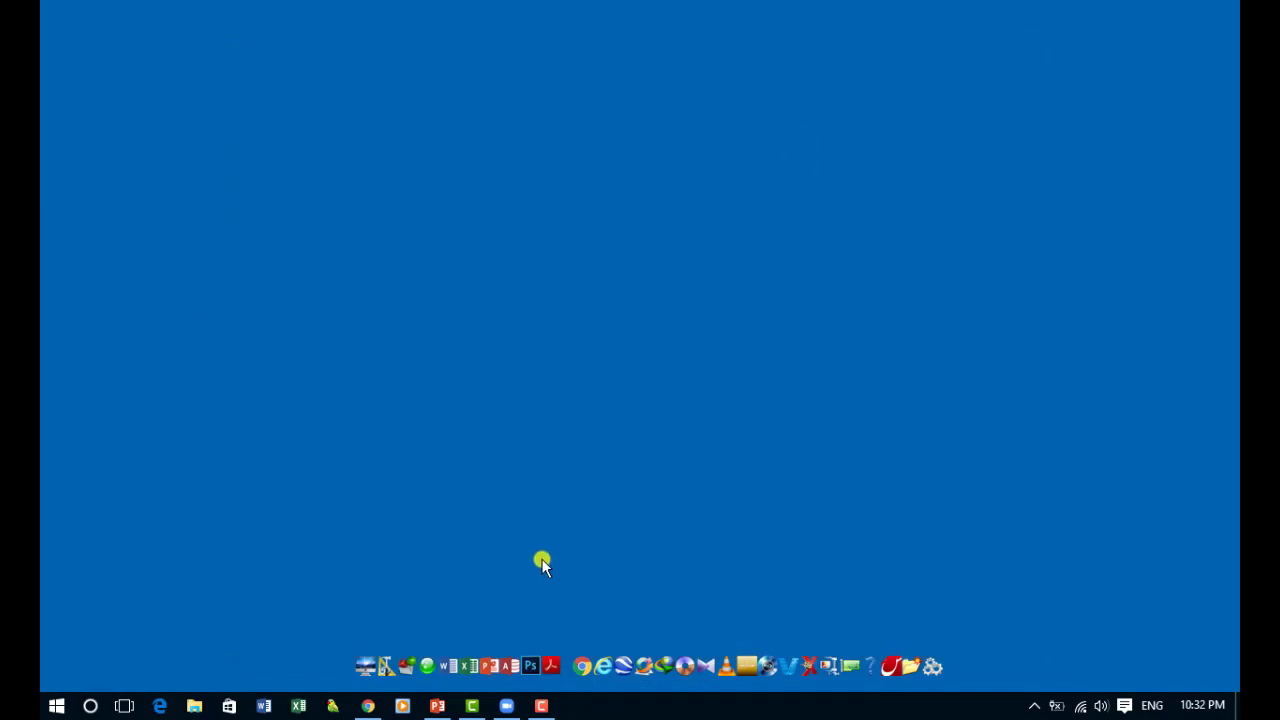
pyautogui.click(510, 708)
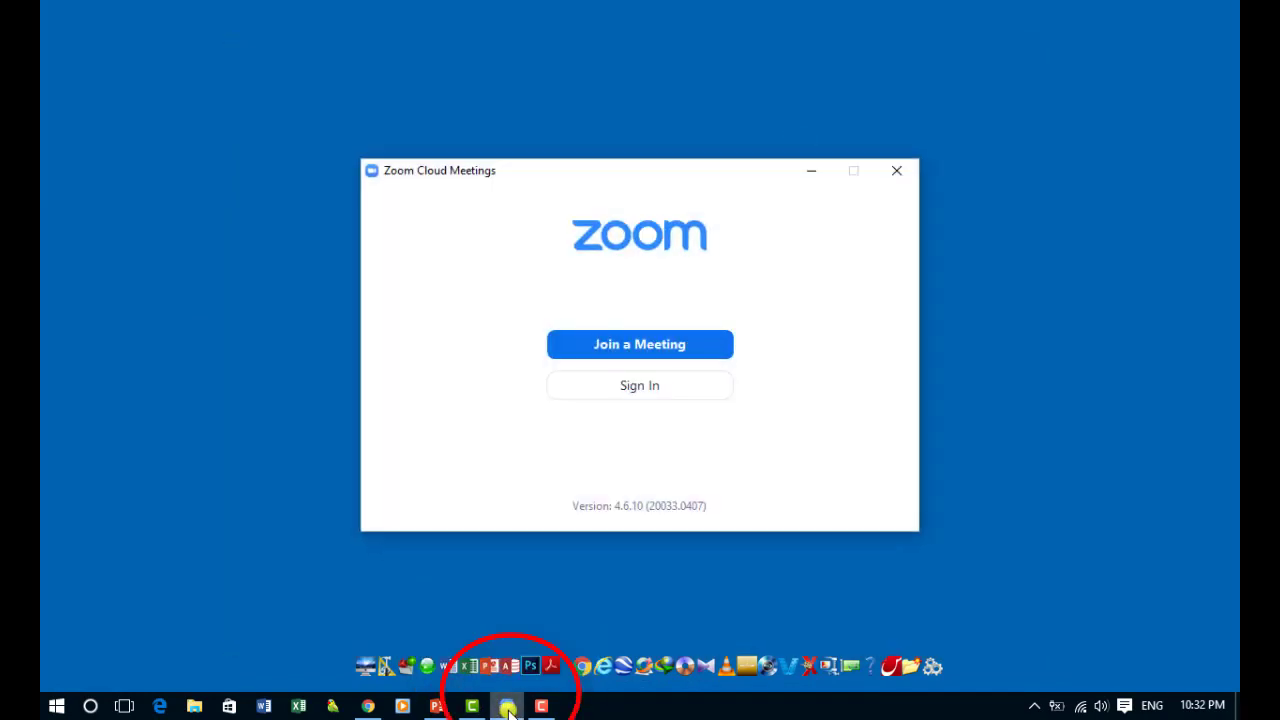
pyautogui.click(1036, 706)
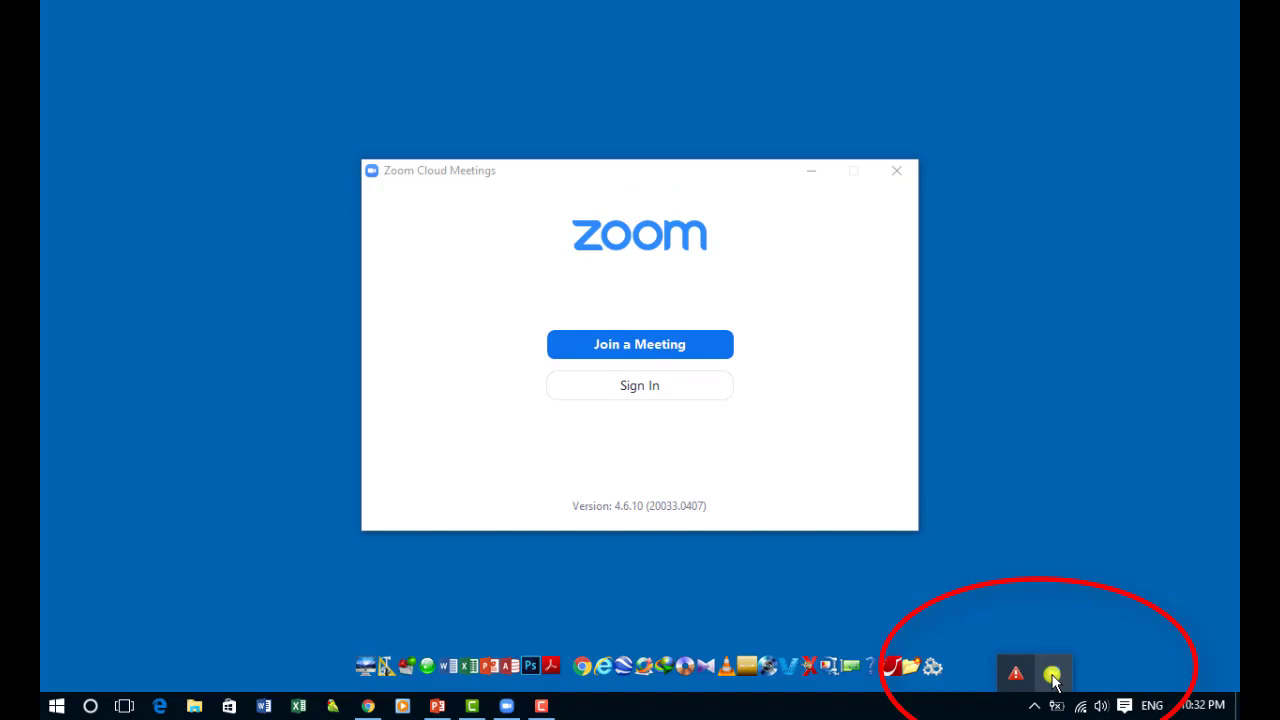
pyautogui.rightClick(1052, 678)
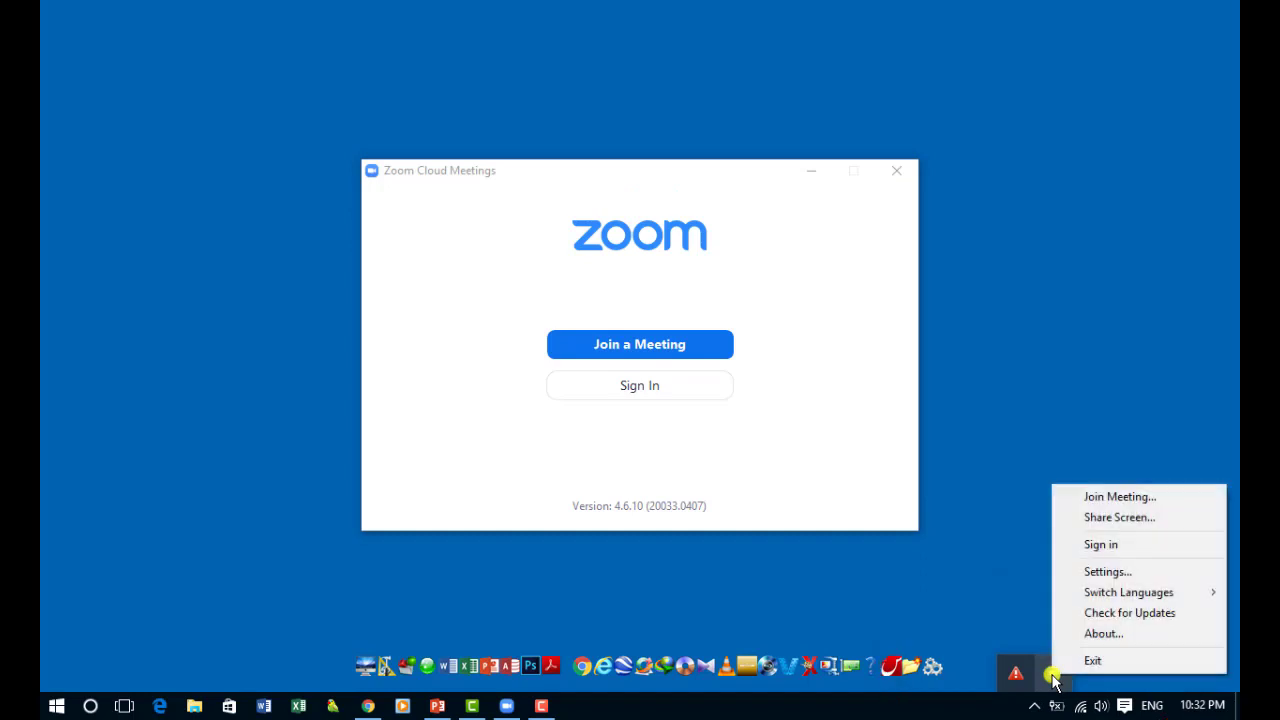
pyautogui.click(1107, 572)
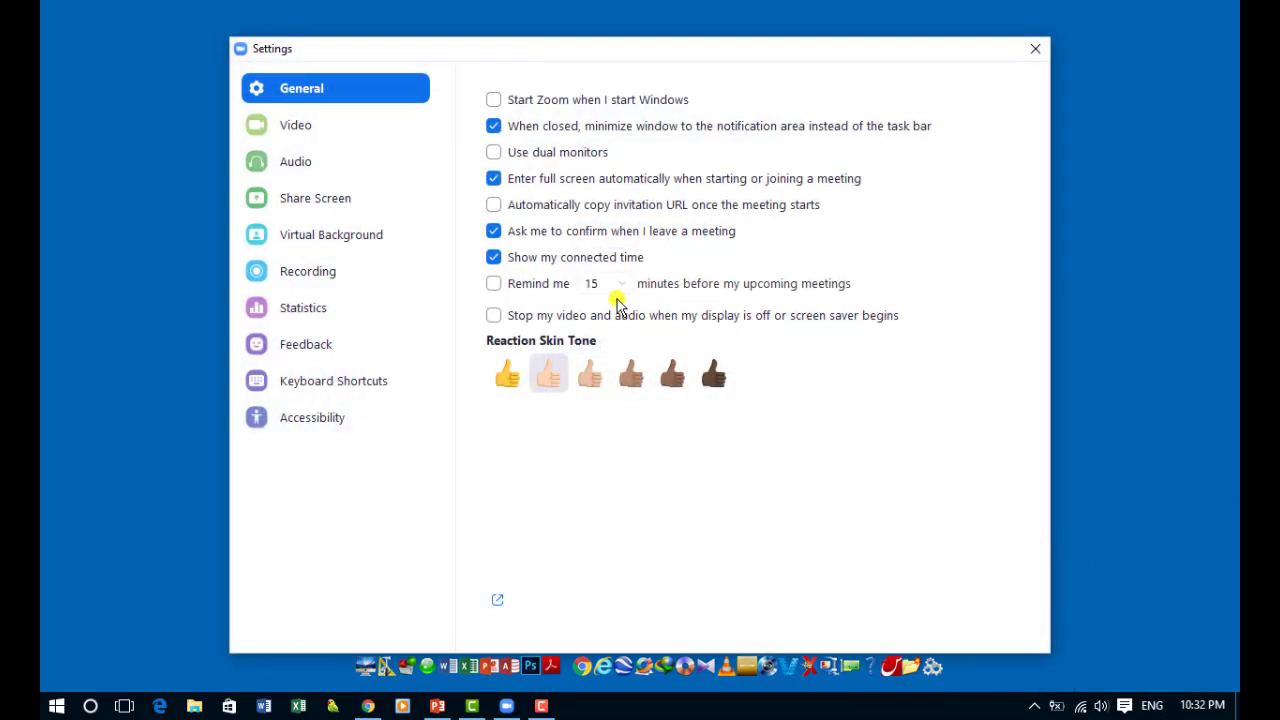
# - Look over the Audio settings and the Share Screen settings, including the advanced sharing options
pyautogui.click(290, 174)
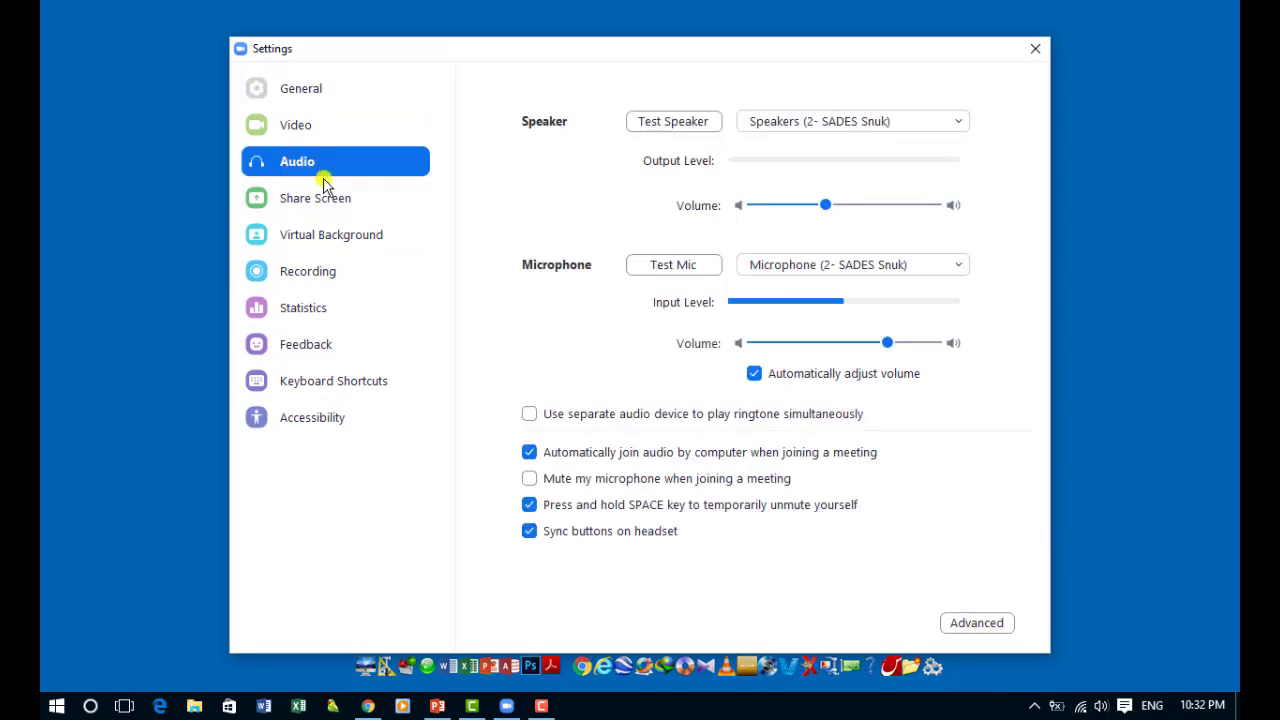
pyautogui.click(326, 199)
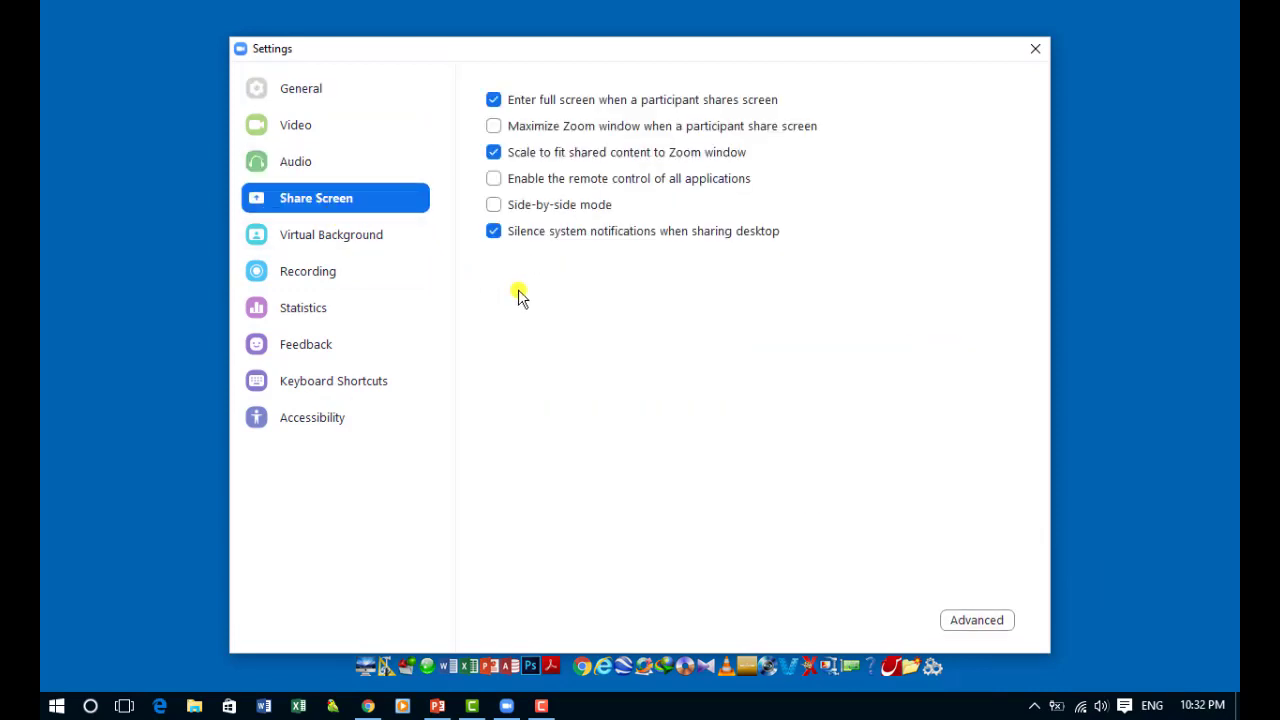
pyautogui.click(977, 620)
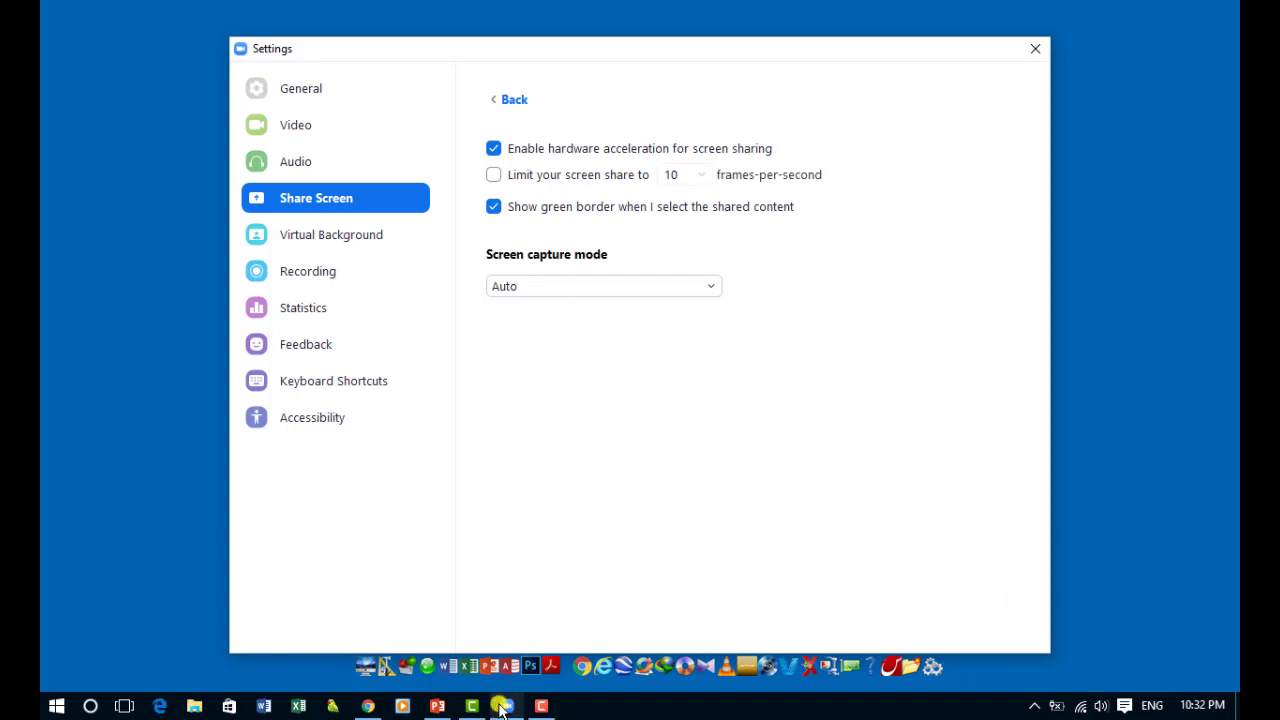
# - Preview the running Zoom window from the taskbar, and open Settings again through Zoom's notification-area icon
pyautogui.moveTo(509, 706)
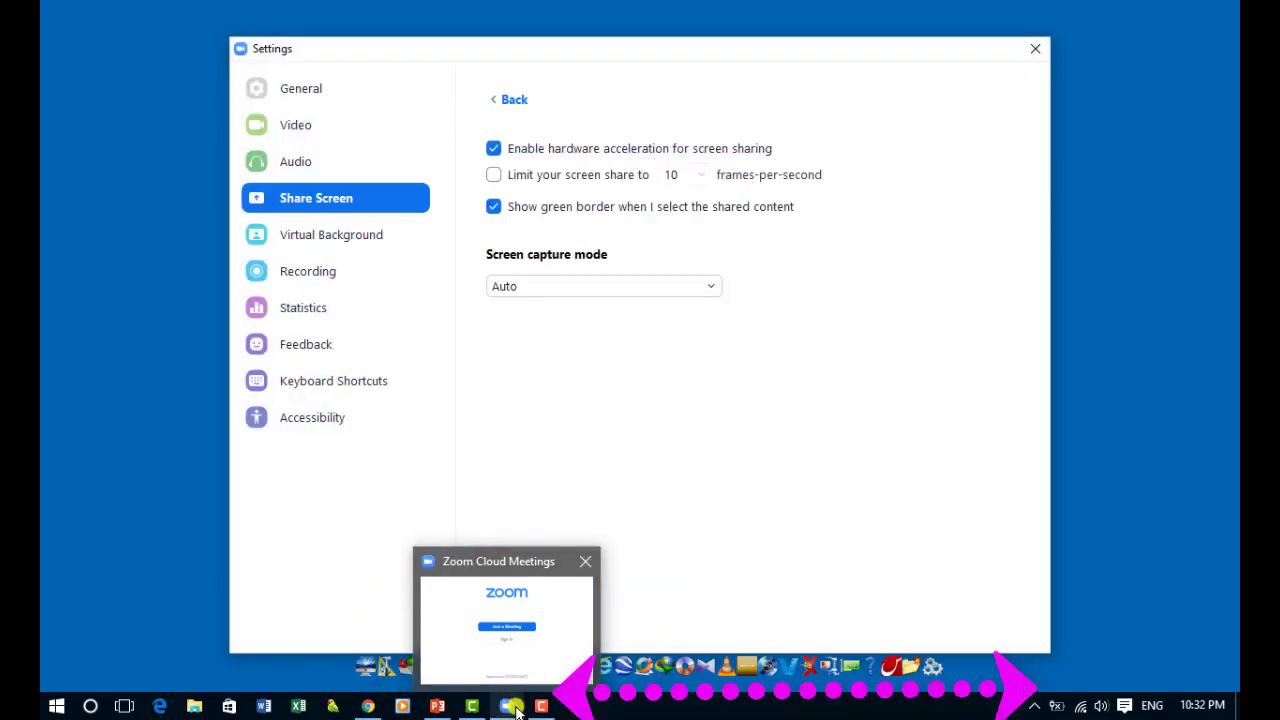
pyautogui.click(1036, 706)
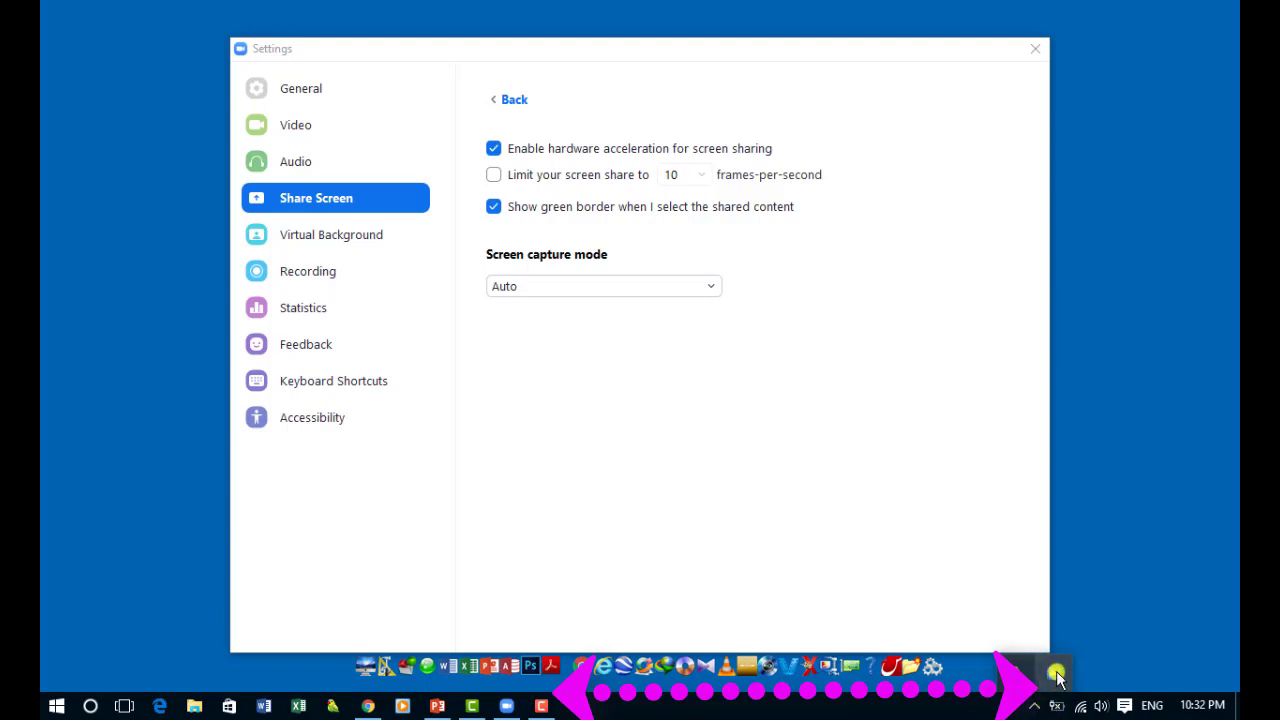
pyautogui.rightClick(1057, 675)
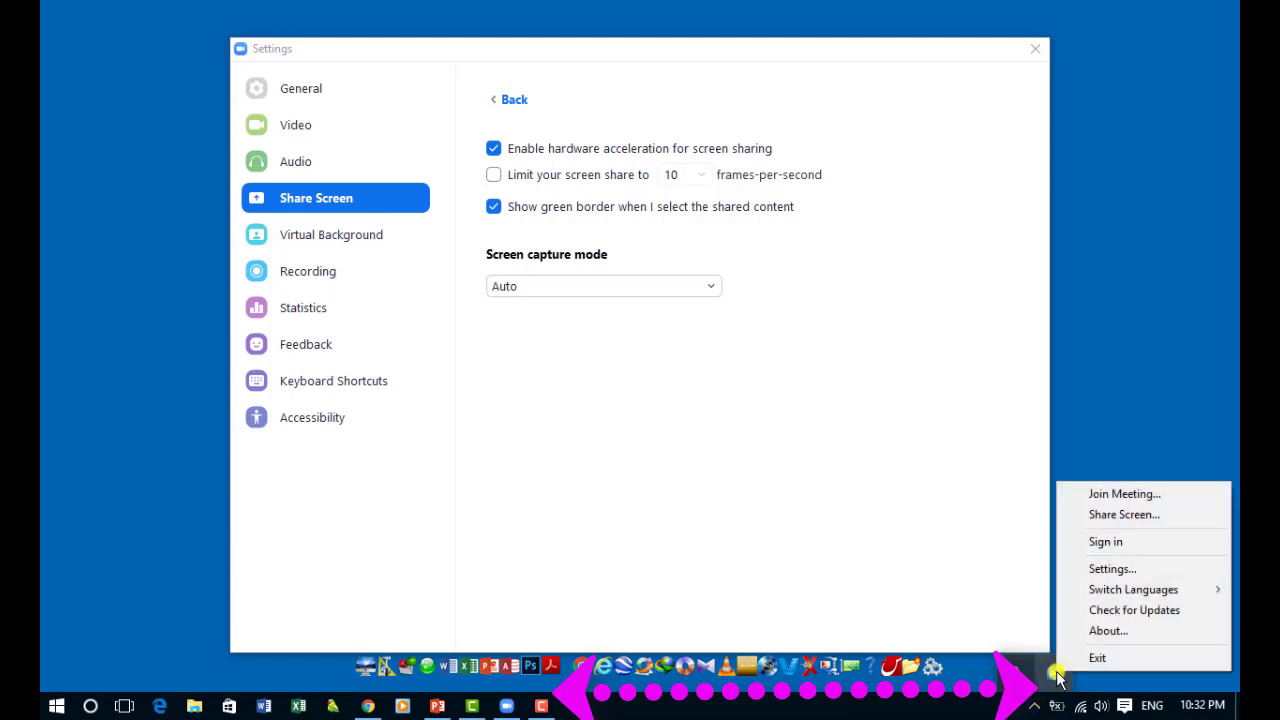
pyautogui.click(1112, 568)
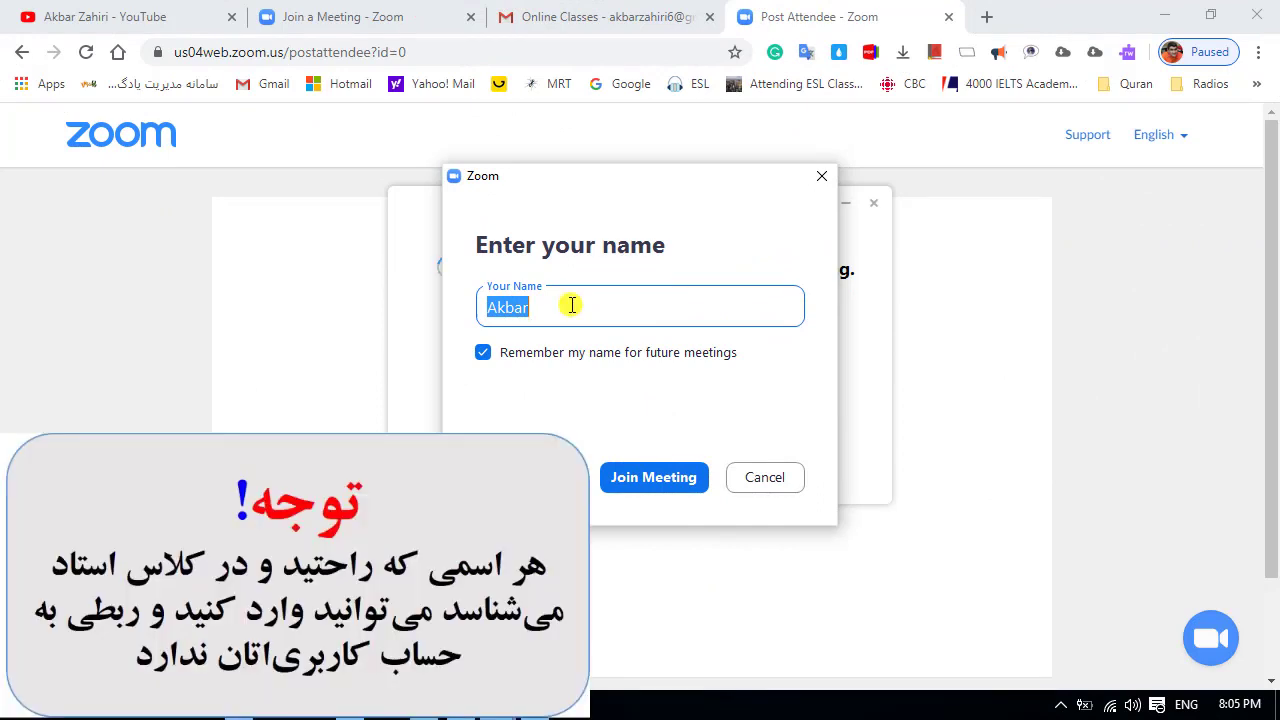
# - Replace the display name with شاگرد, using the Persian keyboard layout, and join the meeting
pyautogui.hotkey('alt', 'shift')
pyautogui.write('شاگرد')
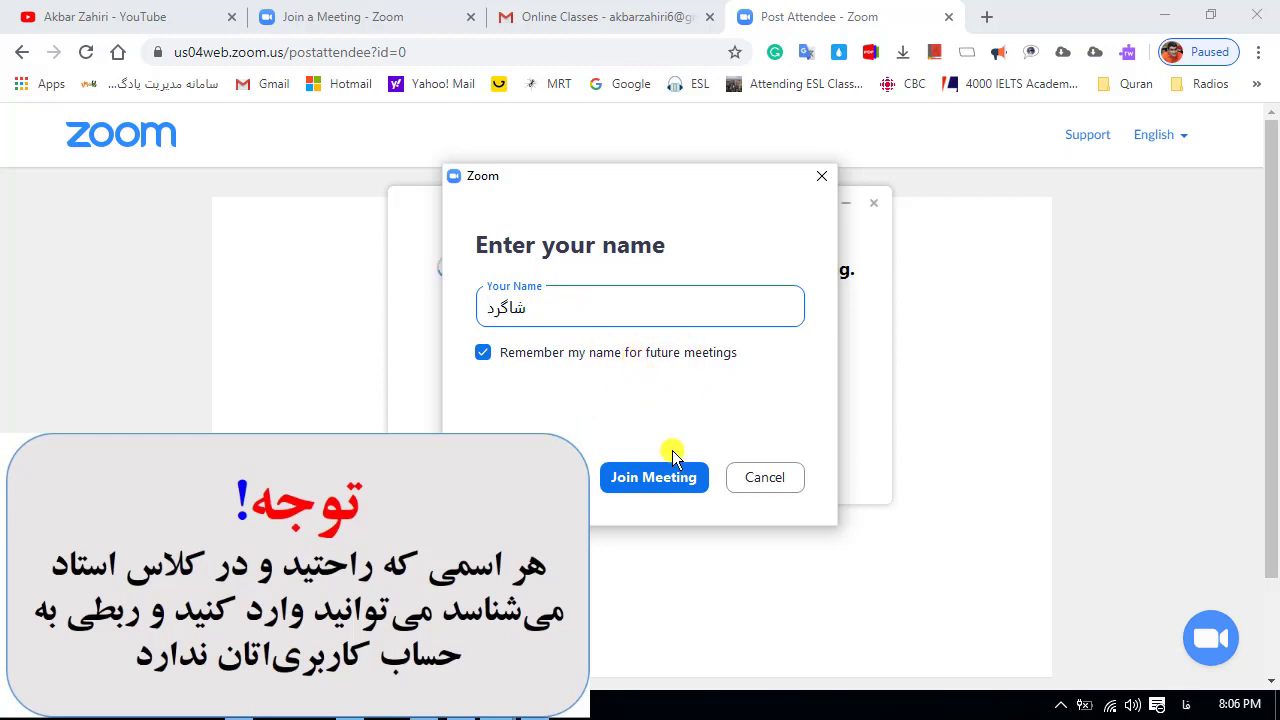
pyautogui.click(655, 477)
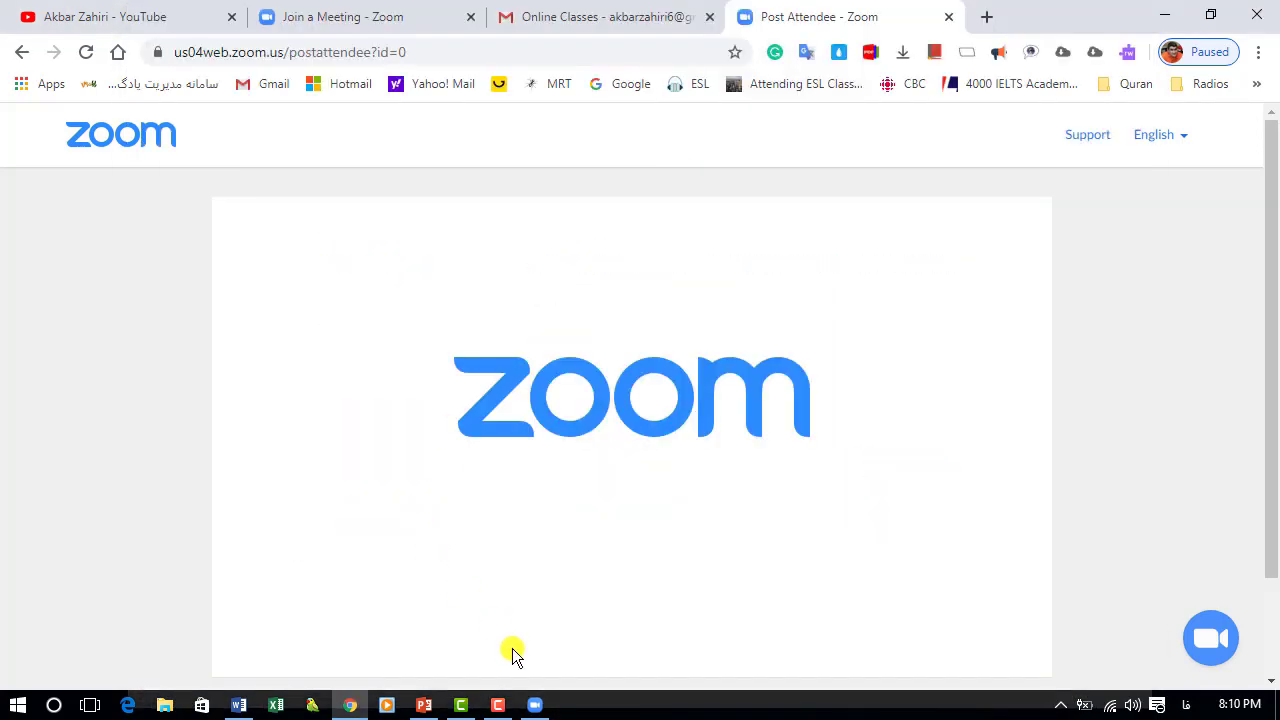
# - Bring the Zoom meeting window to the front, unmute the microphone, and mute it again
pyautogui.click(535, 705)
pyautogui.click(535, 705)
pyautogui.click(535, 705)
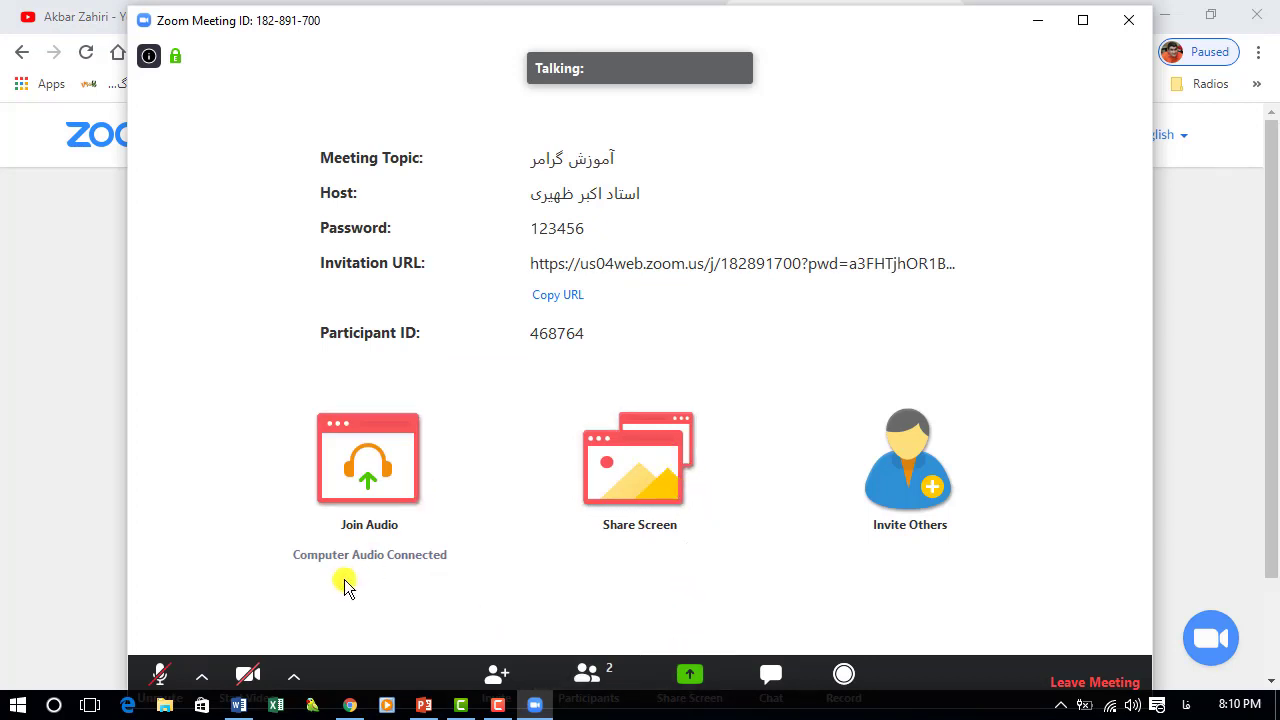
pyautogui.click(163, 680)
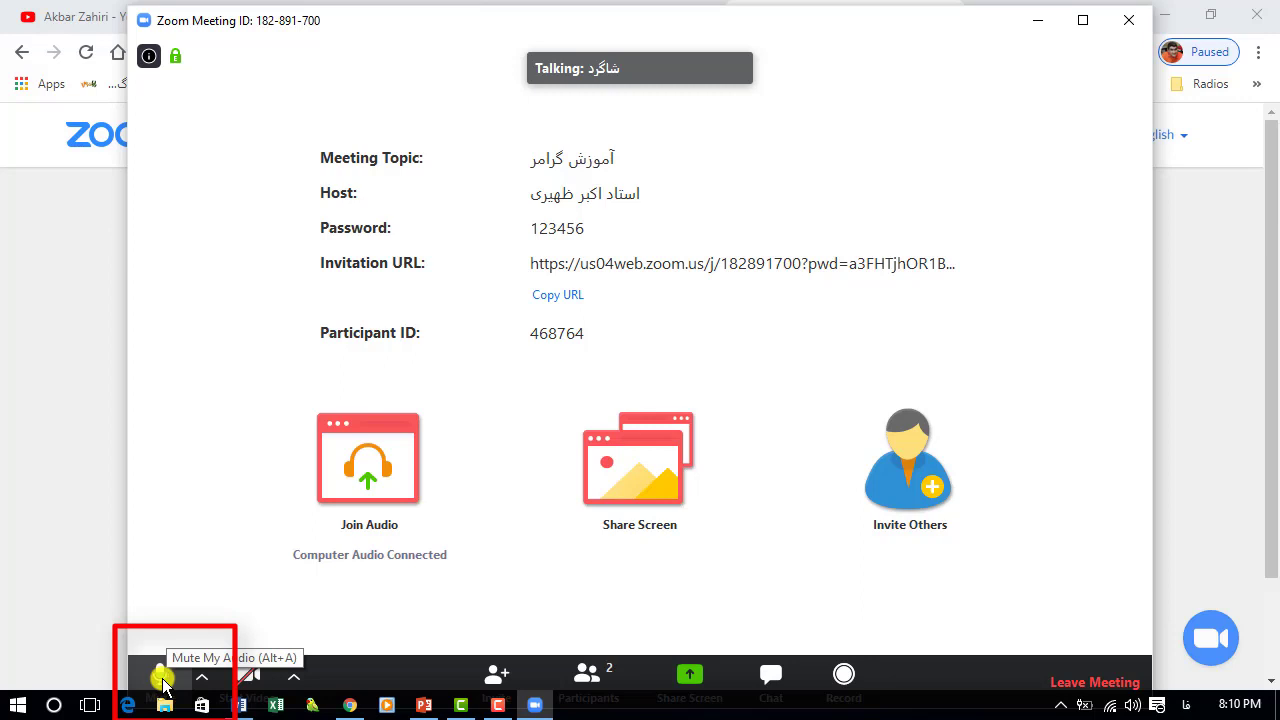
pyautogui.click(162, 678)
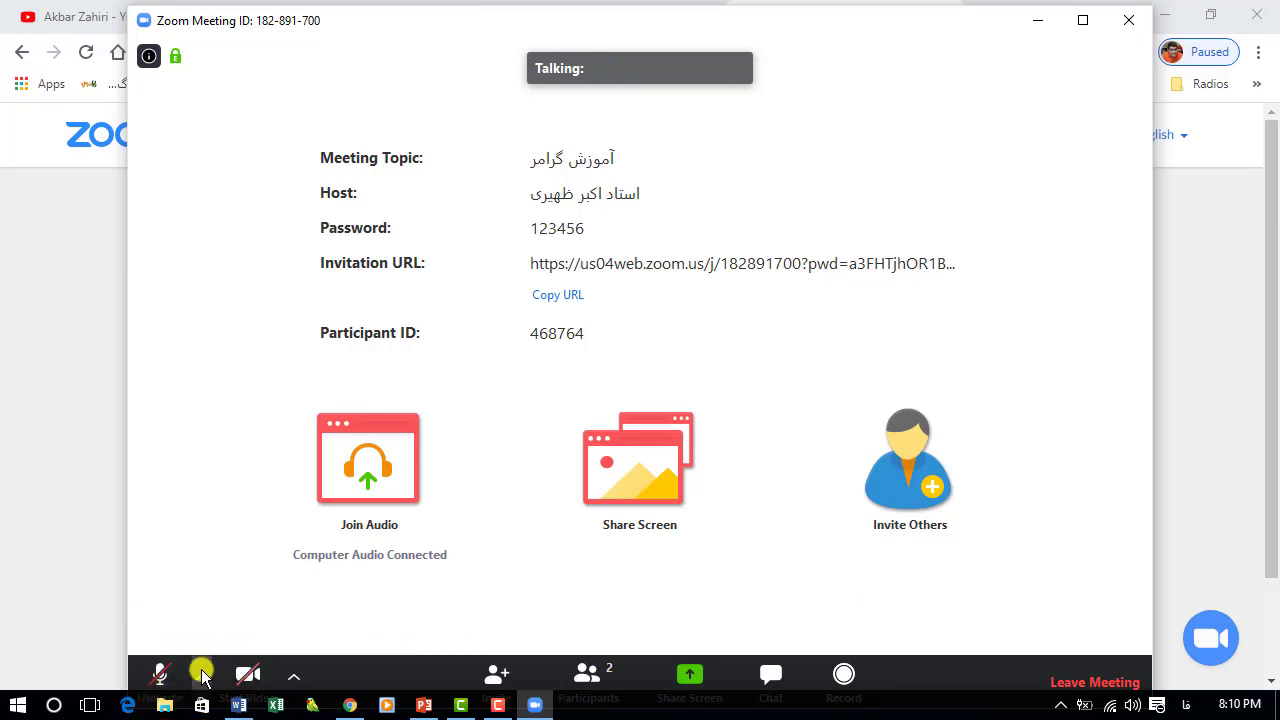
# - Review the meeting's microphone and speaker choices and the Audio and General settings, and close Settings
pyautogui.click(200, 677)
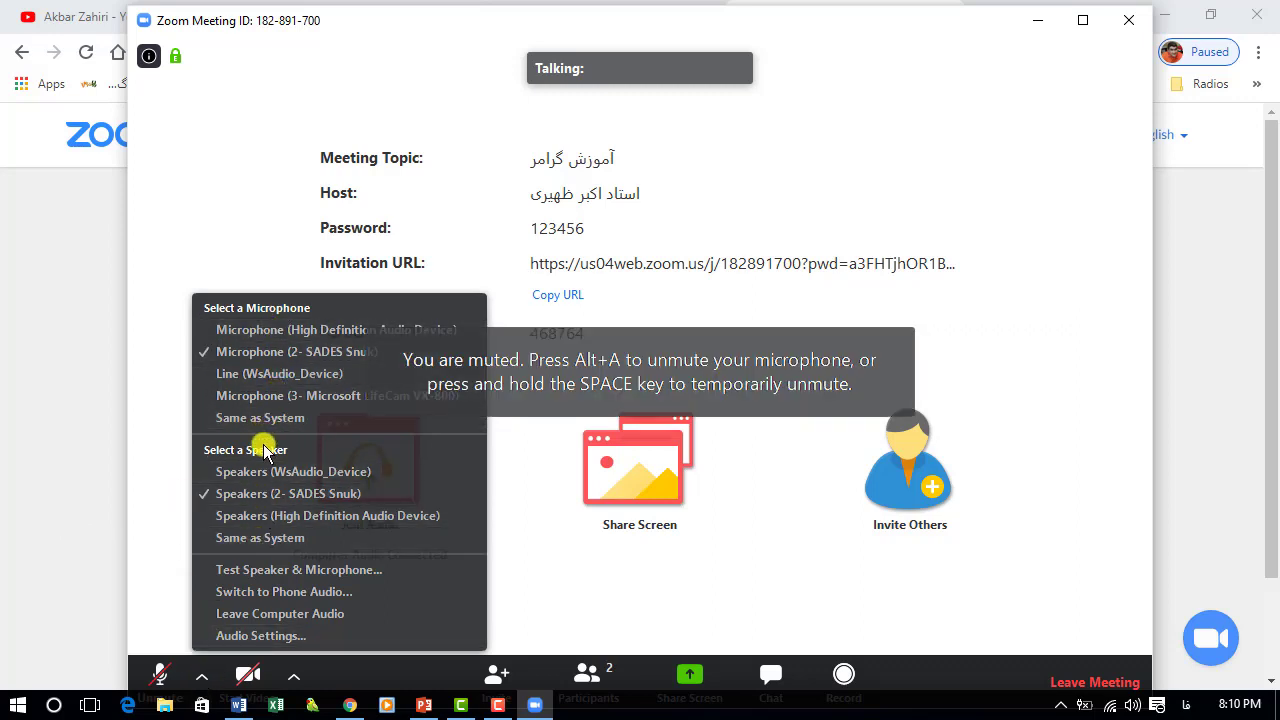
pyautogui.click(262, 636)
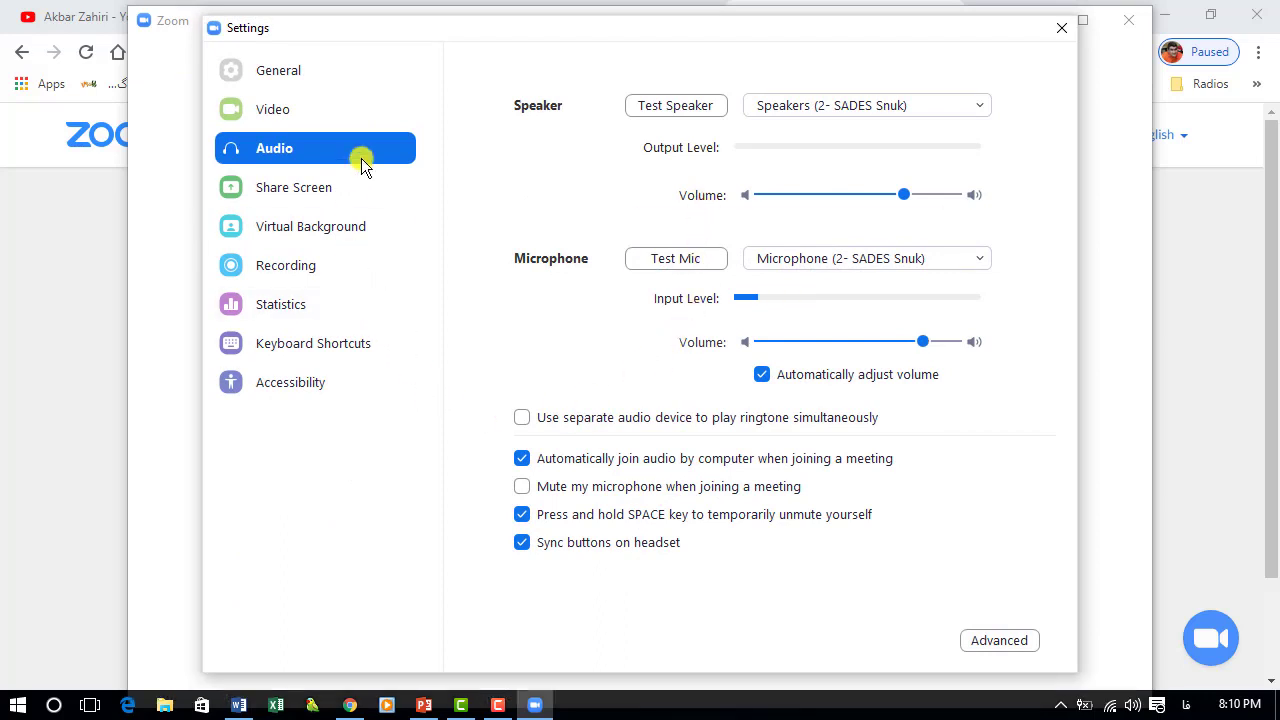
pyautogui.click(288, 73)
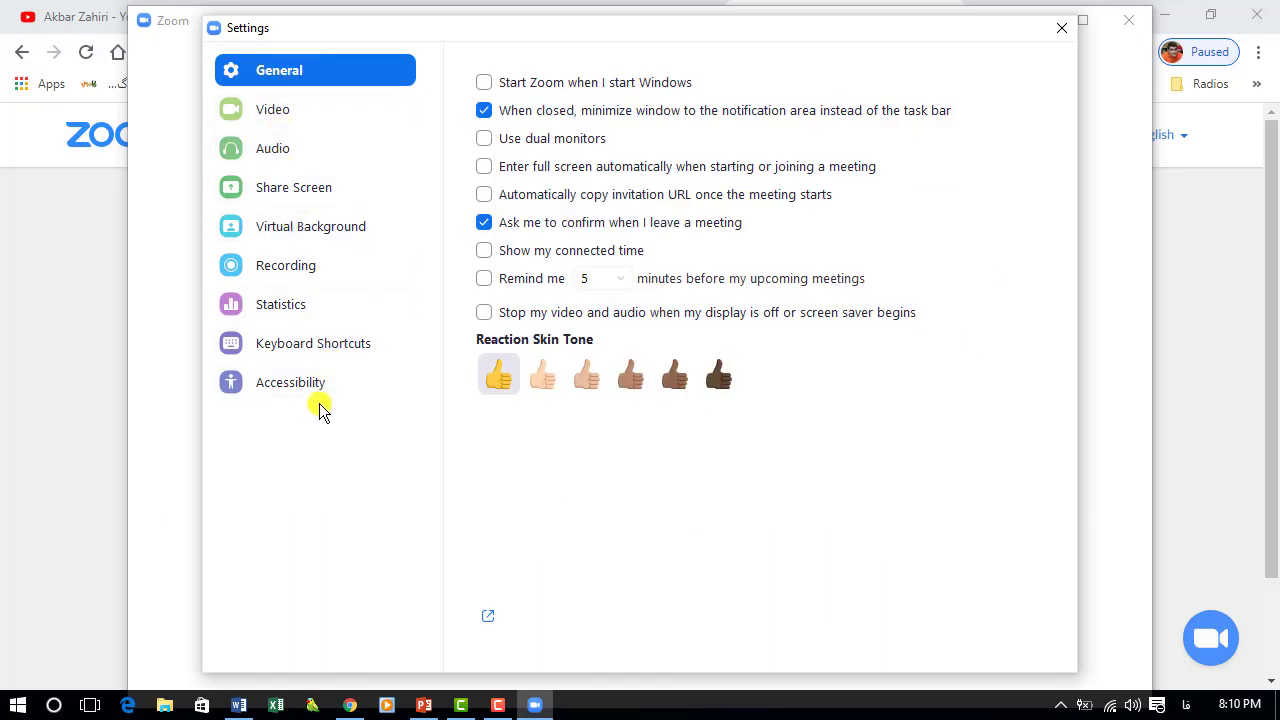
pyautogui.click(1058, 30)
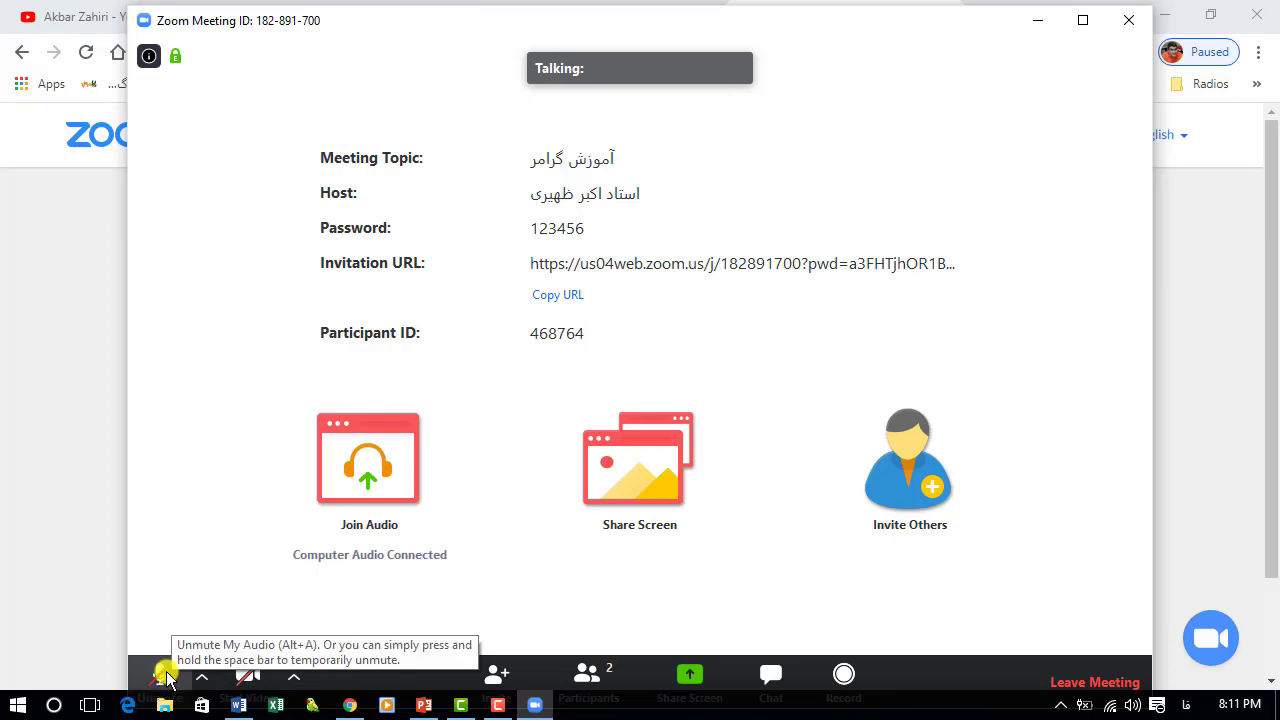
# - Start and stop the meeting video, and select Microsoft LifeCam VX-800 as the camera
pyautogui.click(249, 675)
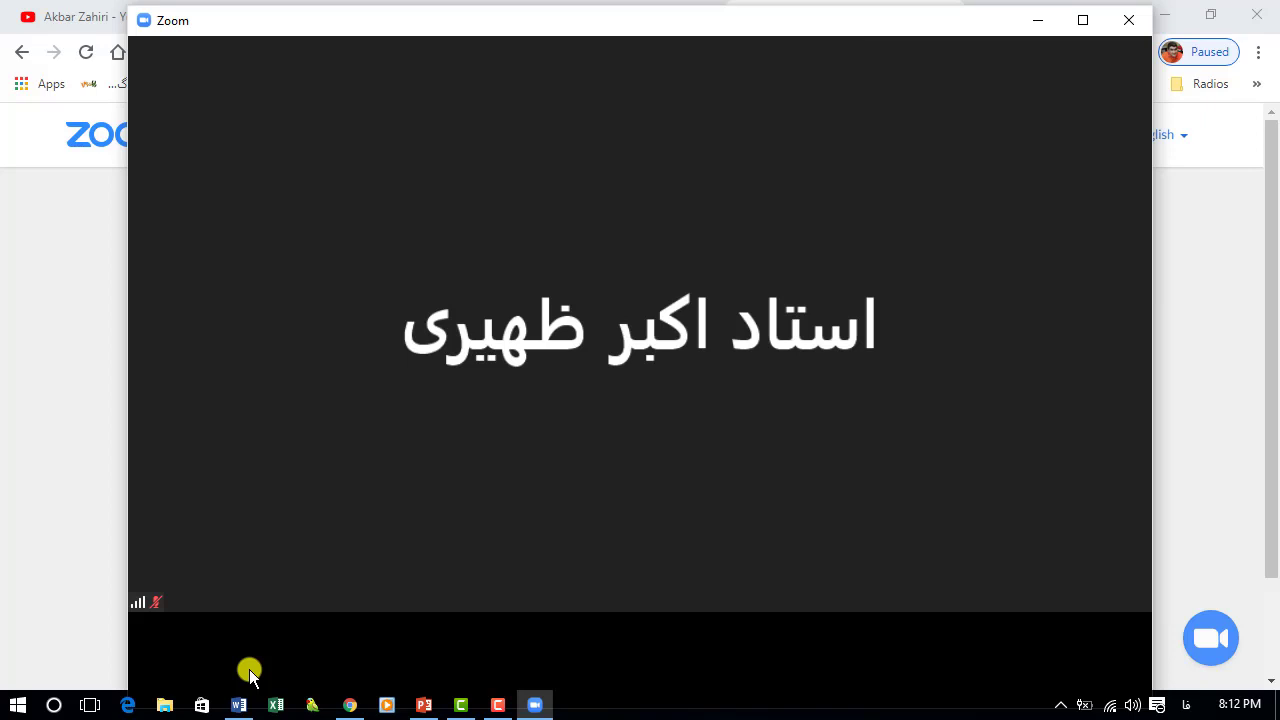
pyautogui.moveTo(485, 483)
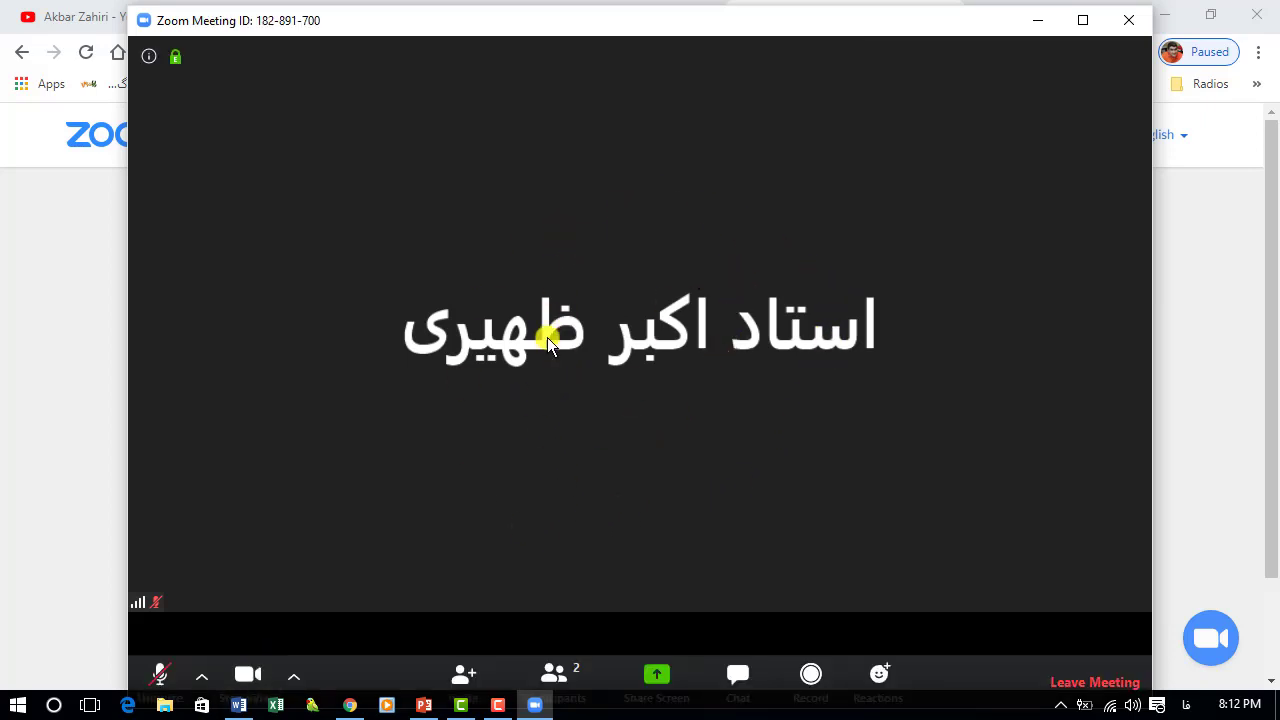
pyautogui.click(250, 679)
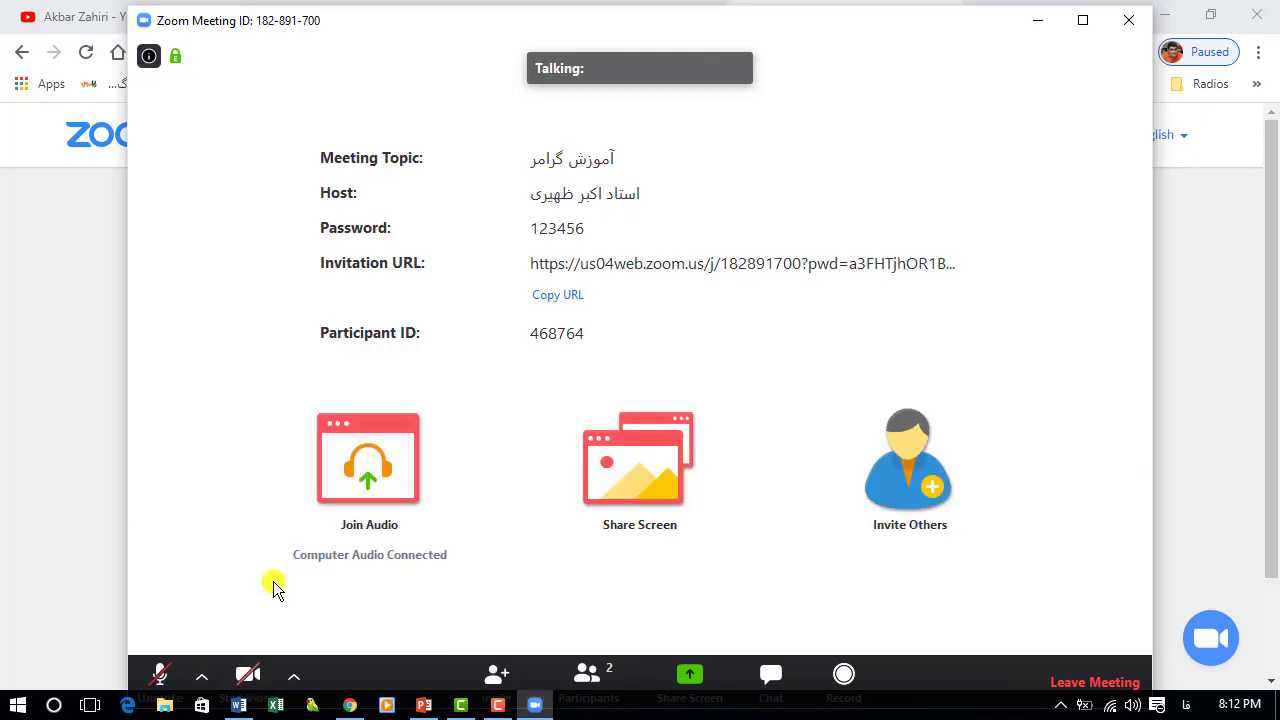
pyautogui.click(290, 679)
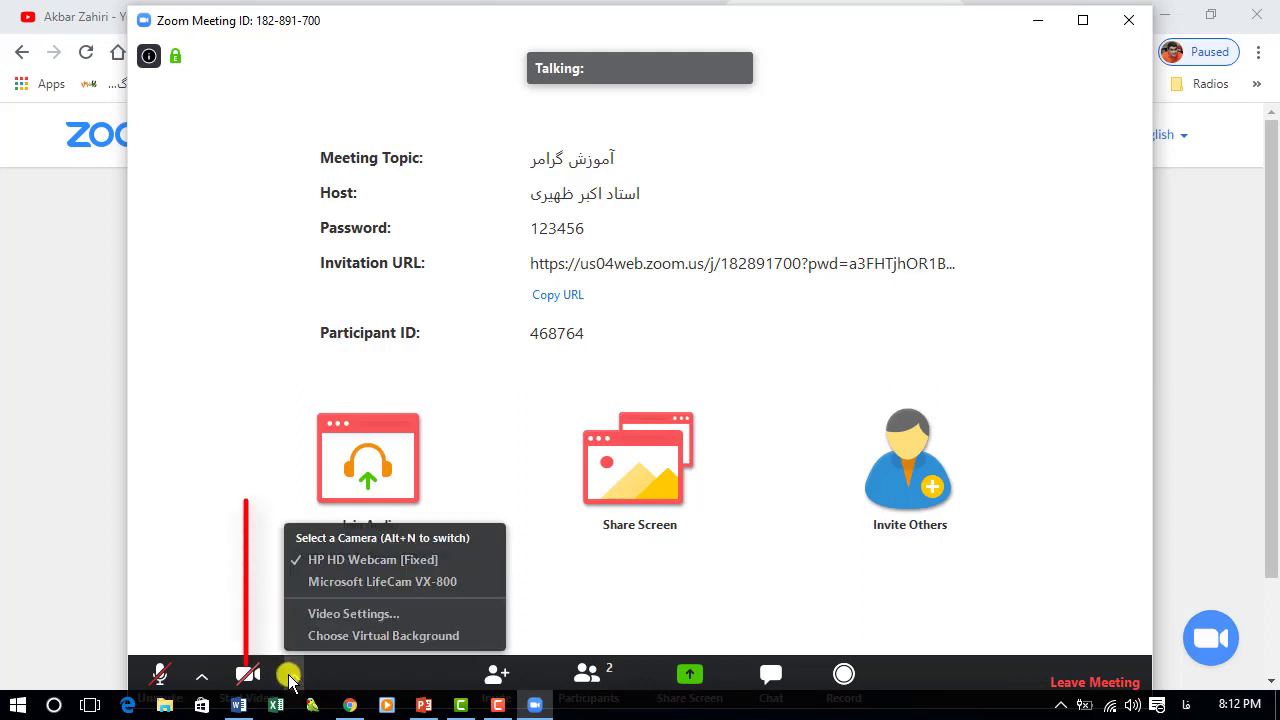
pyautogui.click(341, 582)
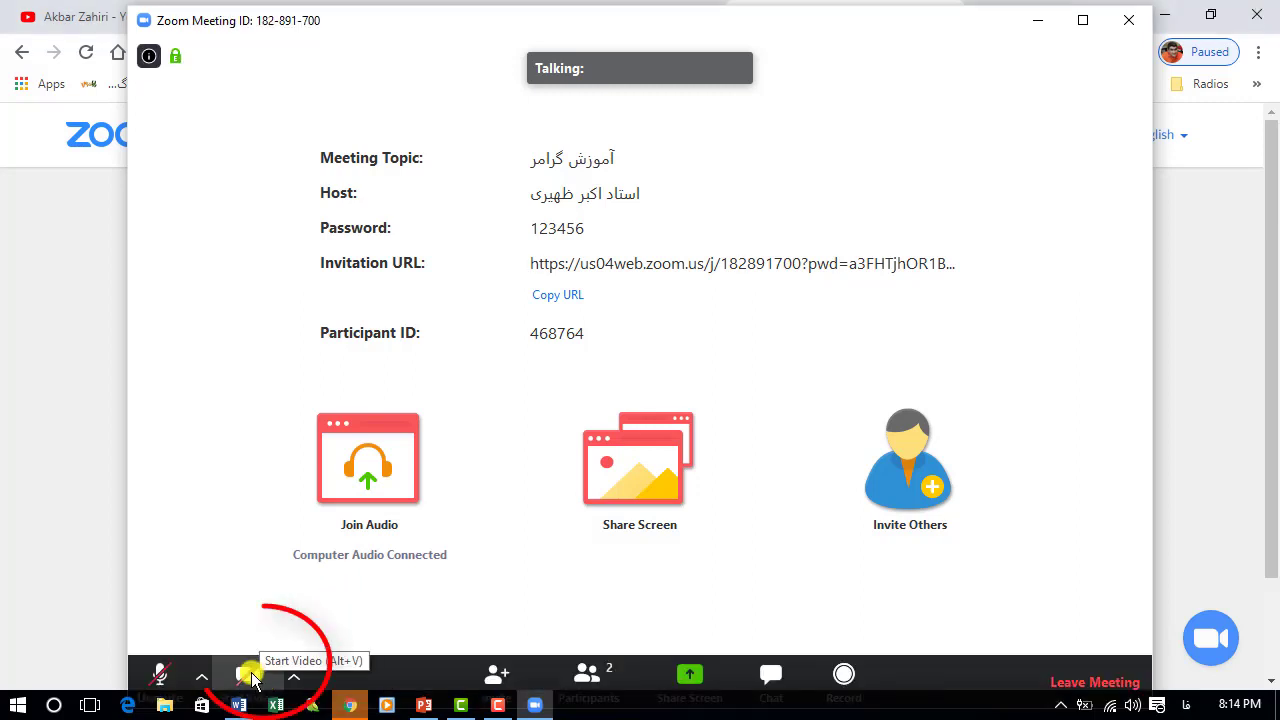
# - Start the meeting video and switch between the two cameras, ending with HP HD Webcam [Fixed]
pyautogui.click(250, 677)
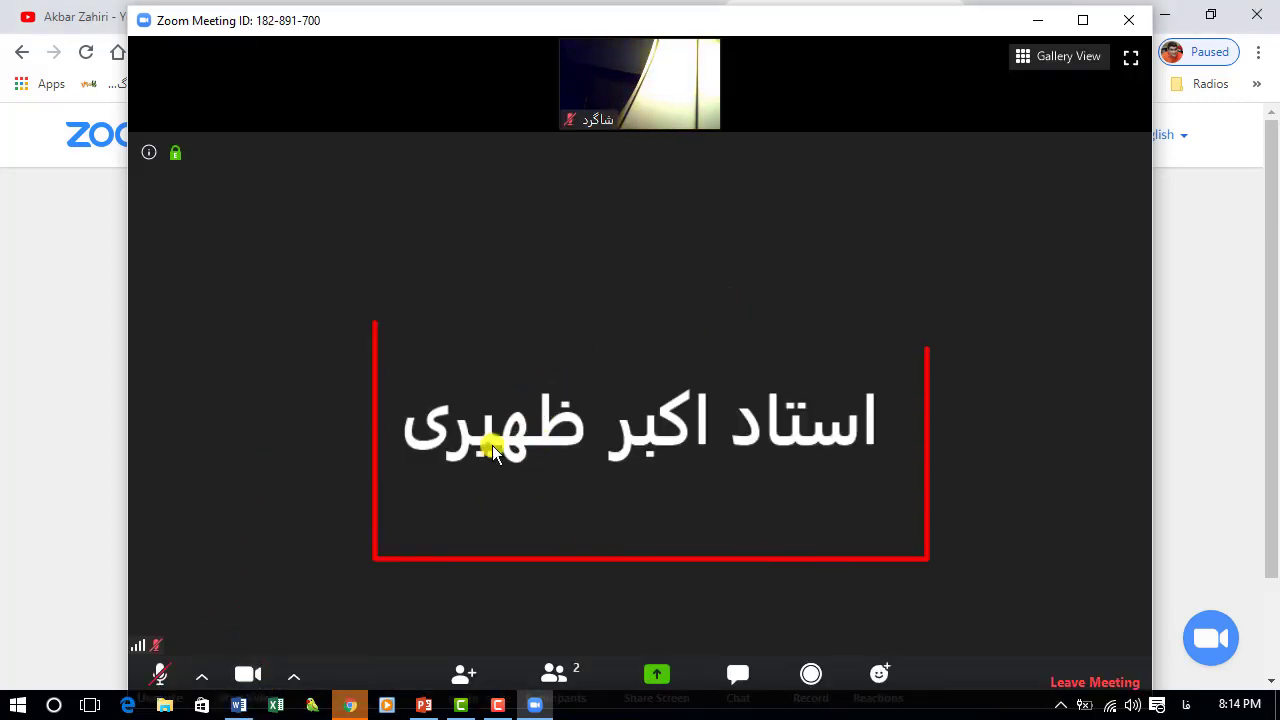
pyautogui.moveTo(591, 63)
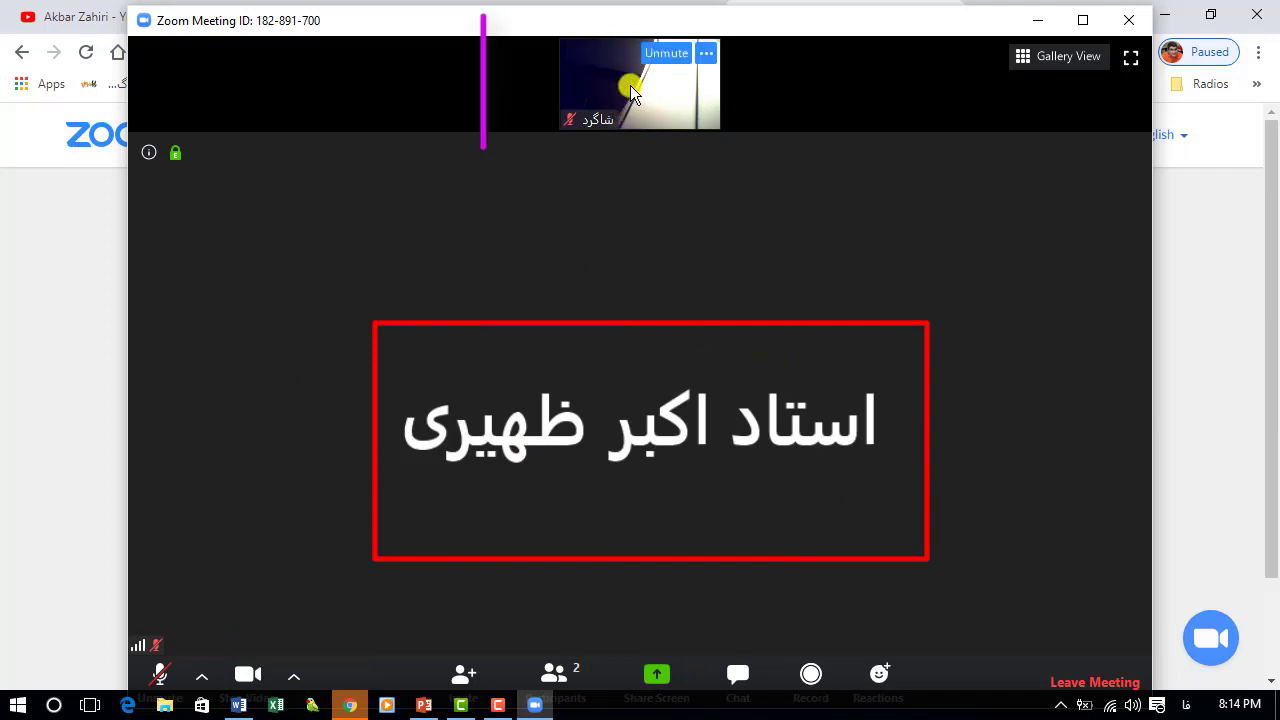
pyautogui.click(293, 675)
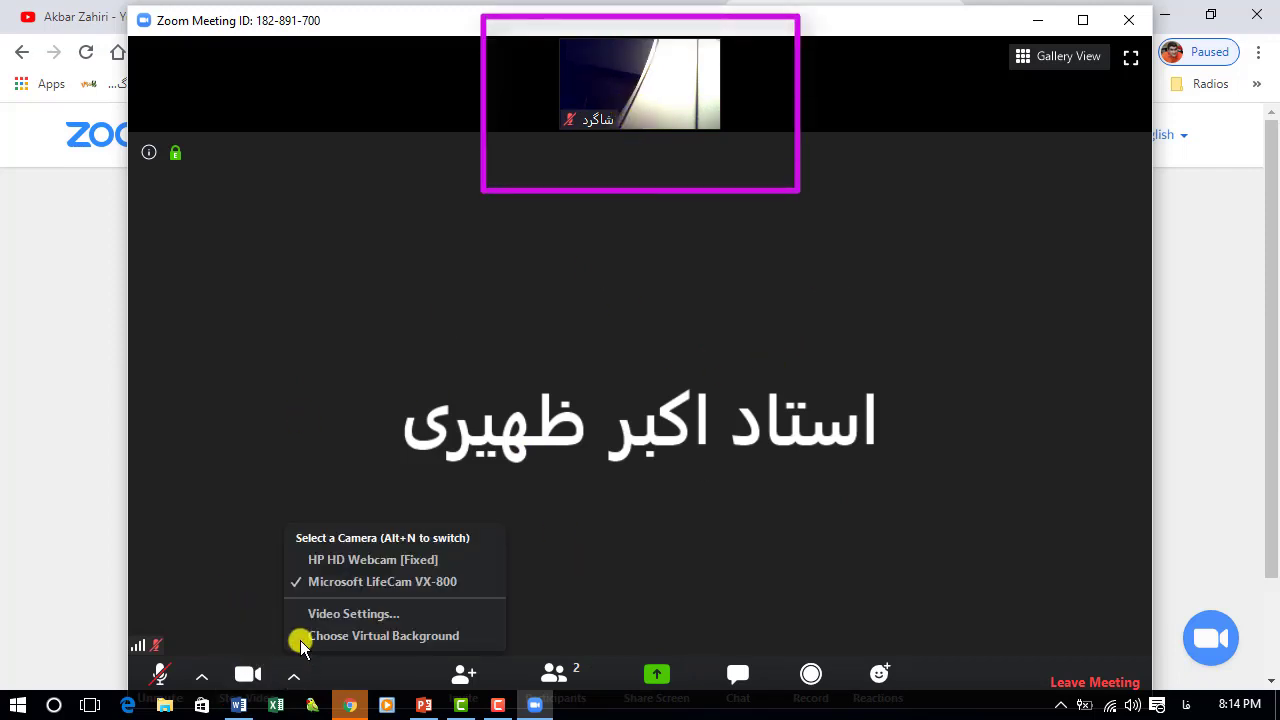
pyautogui.click(325, 562)
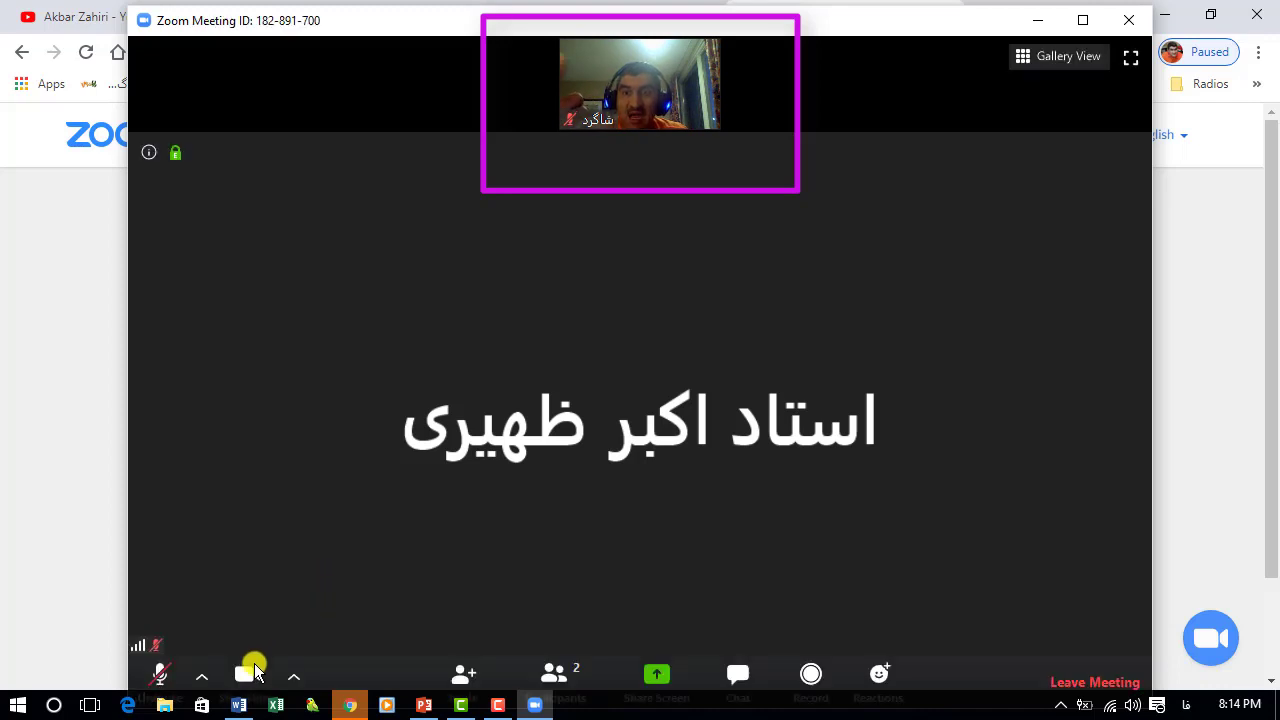
pyautogui.click(295, 672)
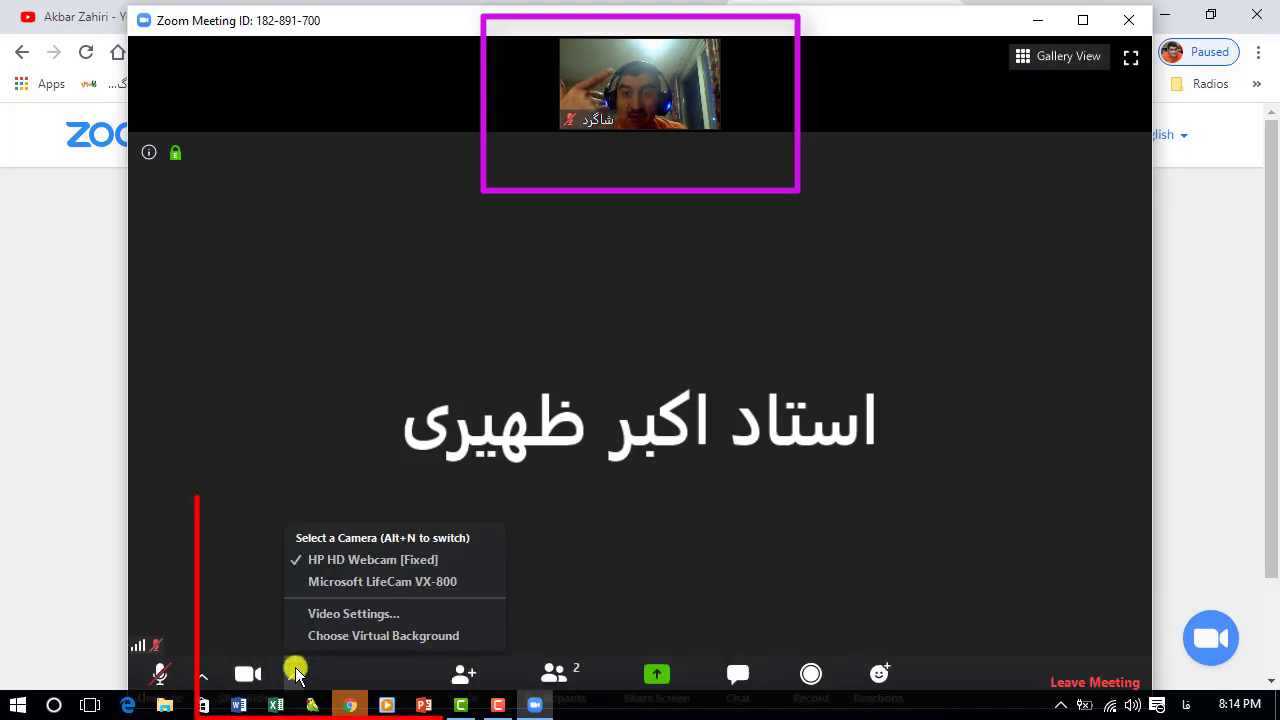
pyautogui.click(322, 582)
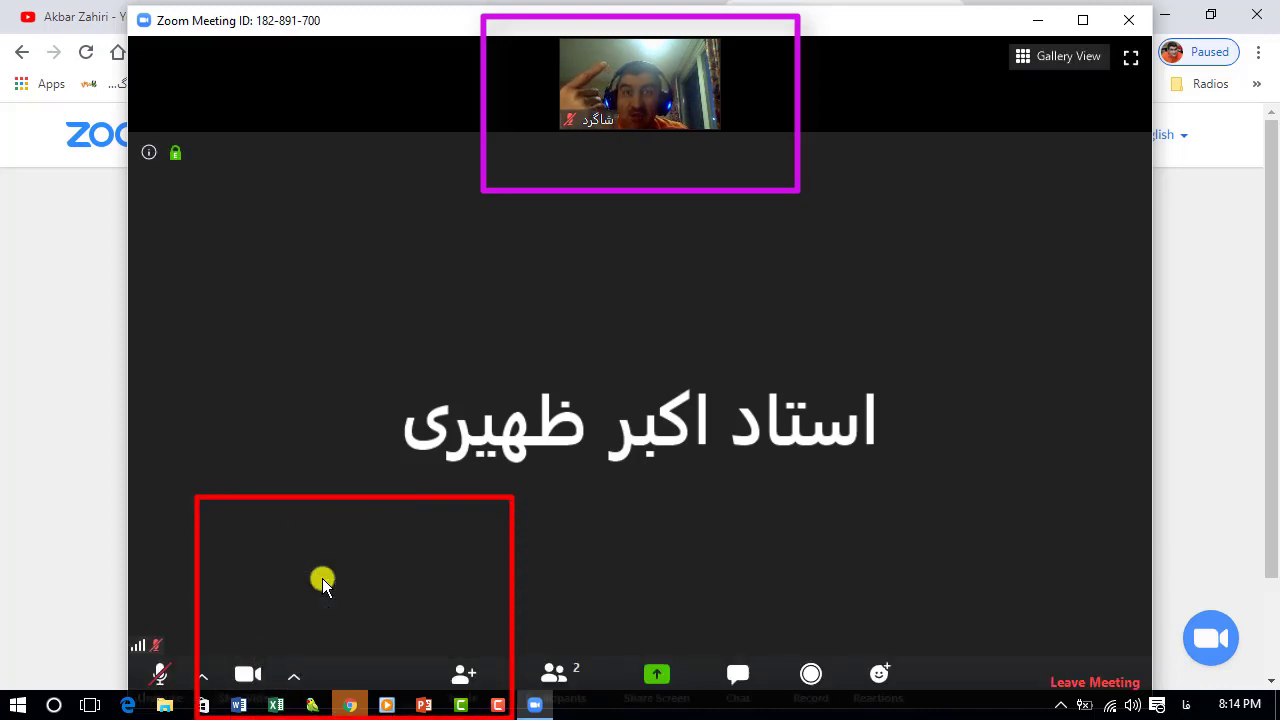
pyautogui.click(295, 676)
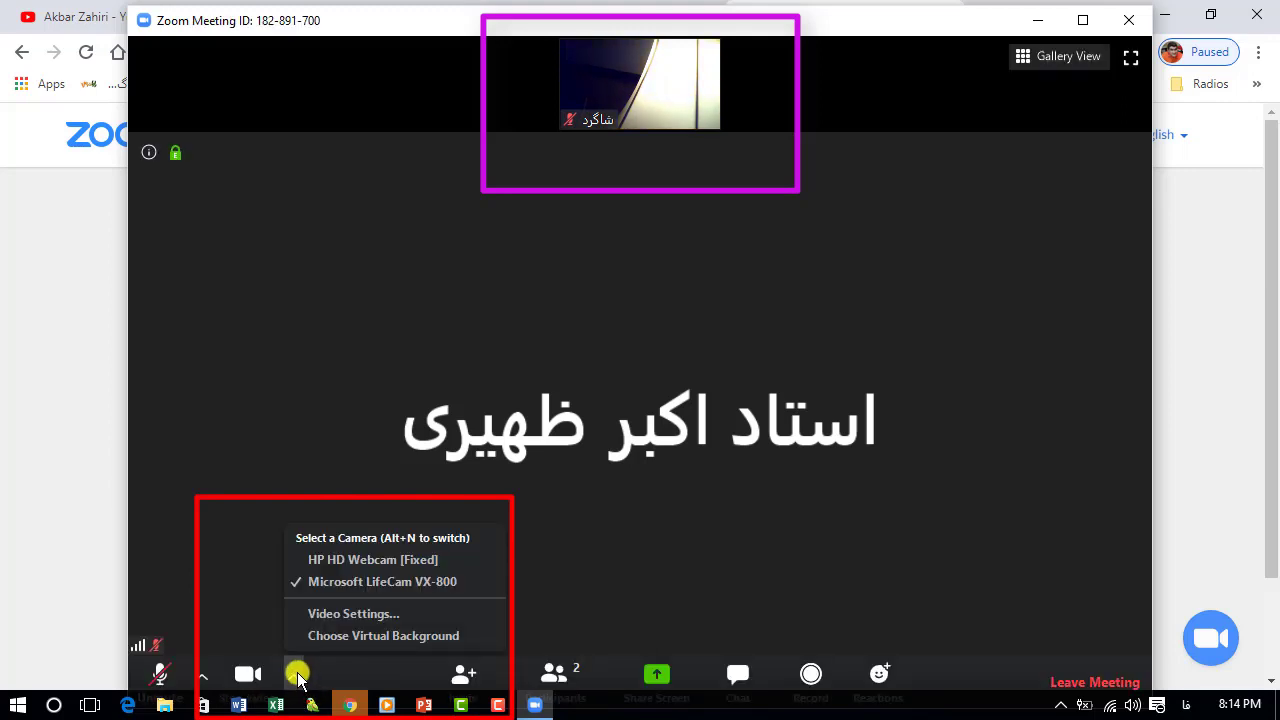
pyautogui.click(327, 558)
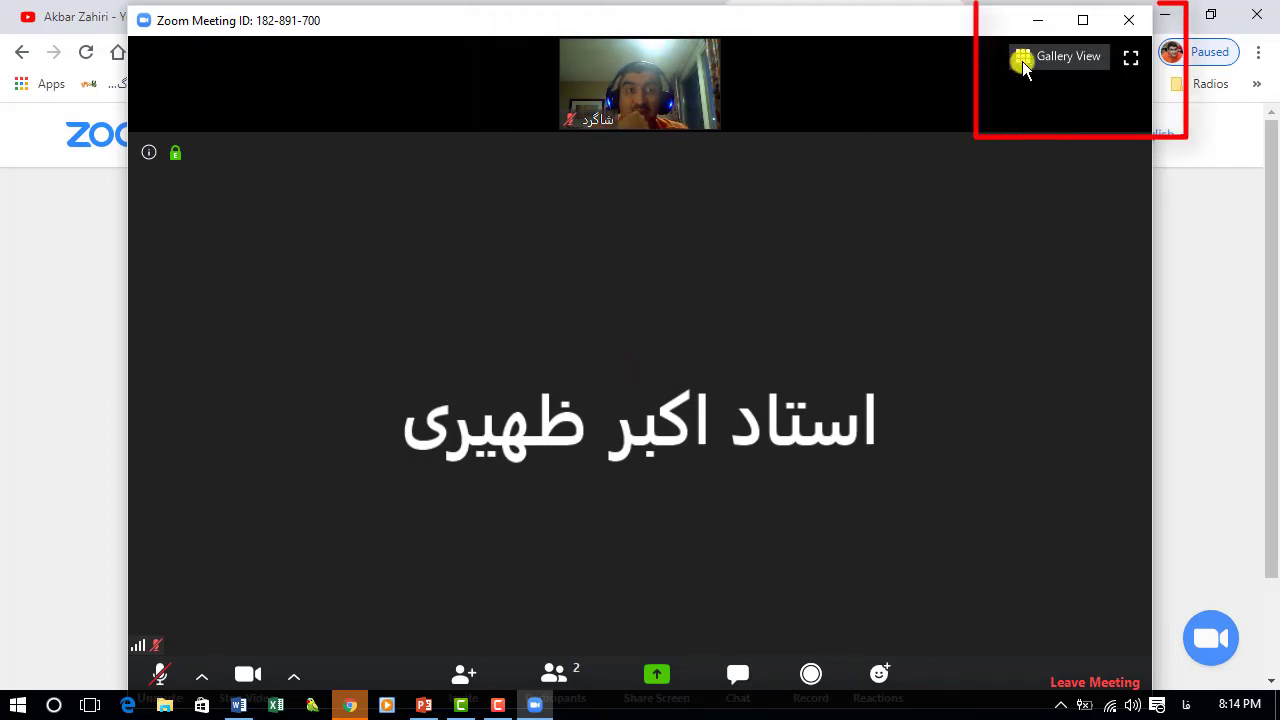
# - Switch the meeting layout to Gallery View and back to Speaker View
pyautogui.click(1066, 55)
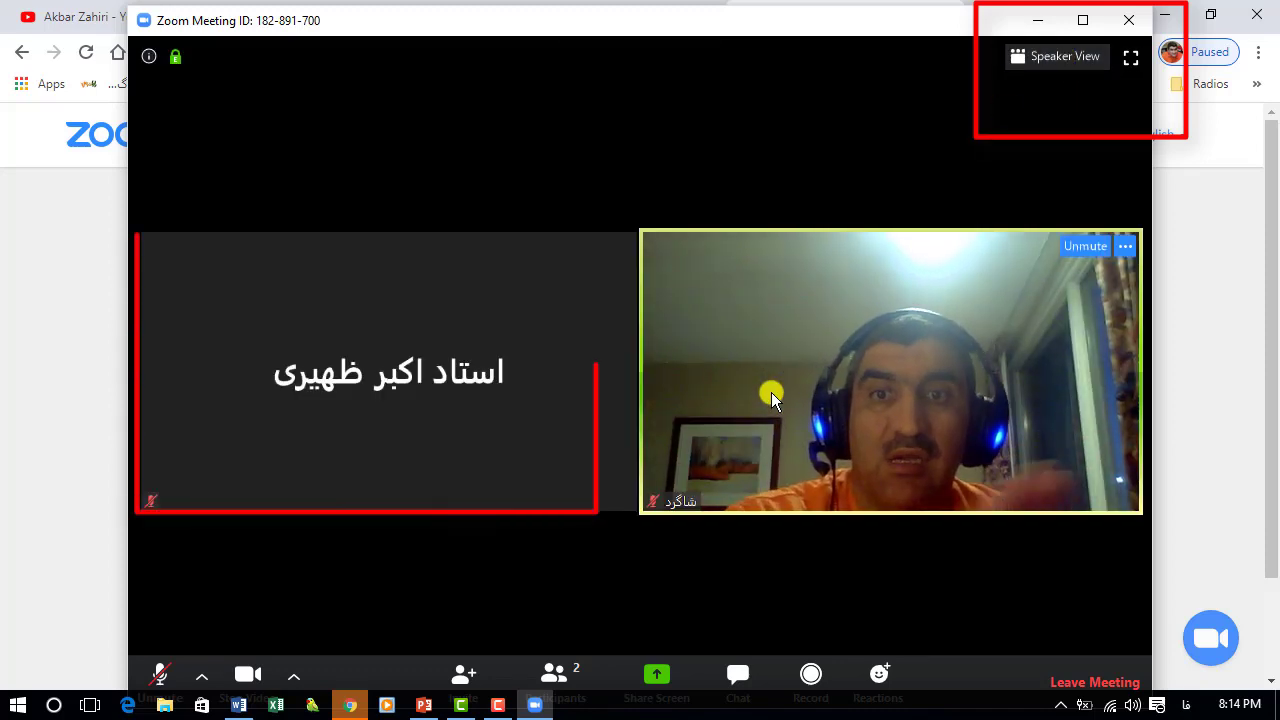
pyautogui.moveTo(515, 395)
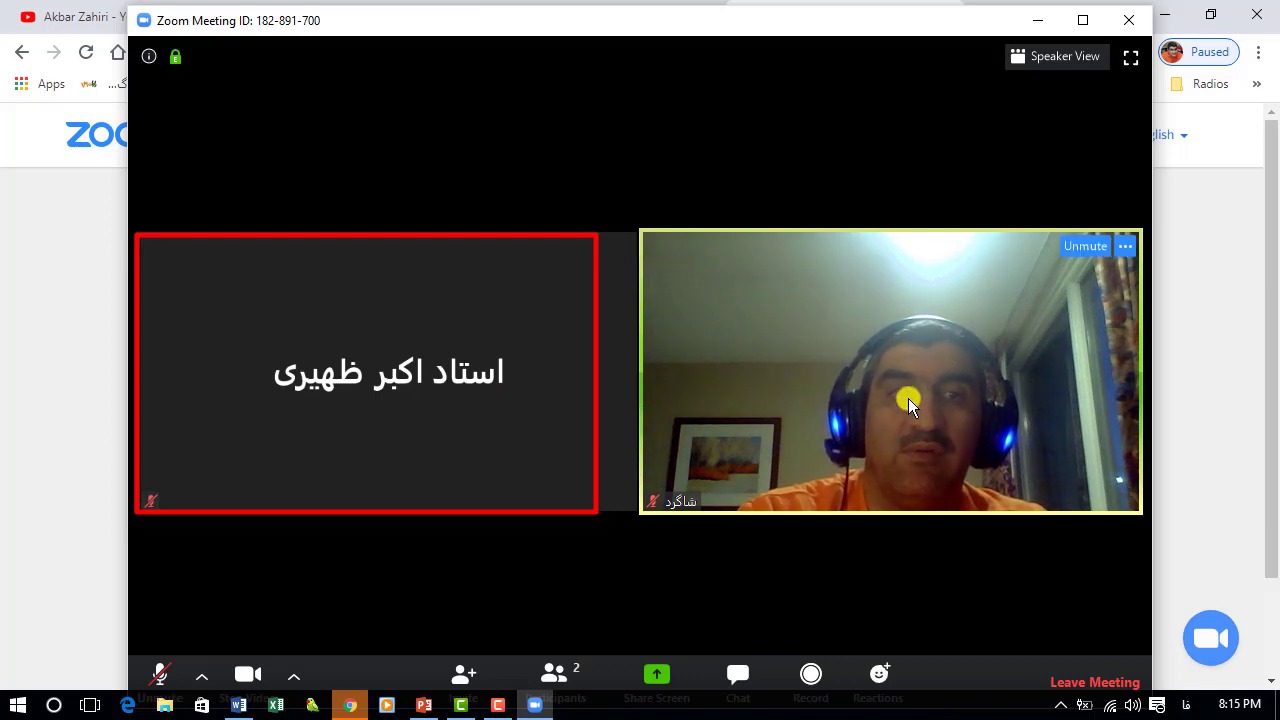
pyautogui.click(1055, 60)
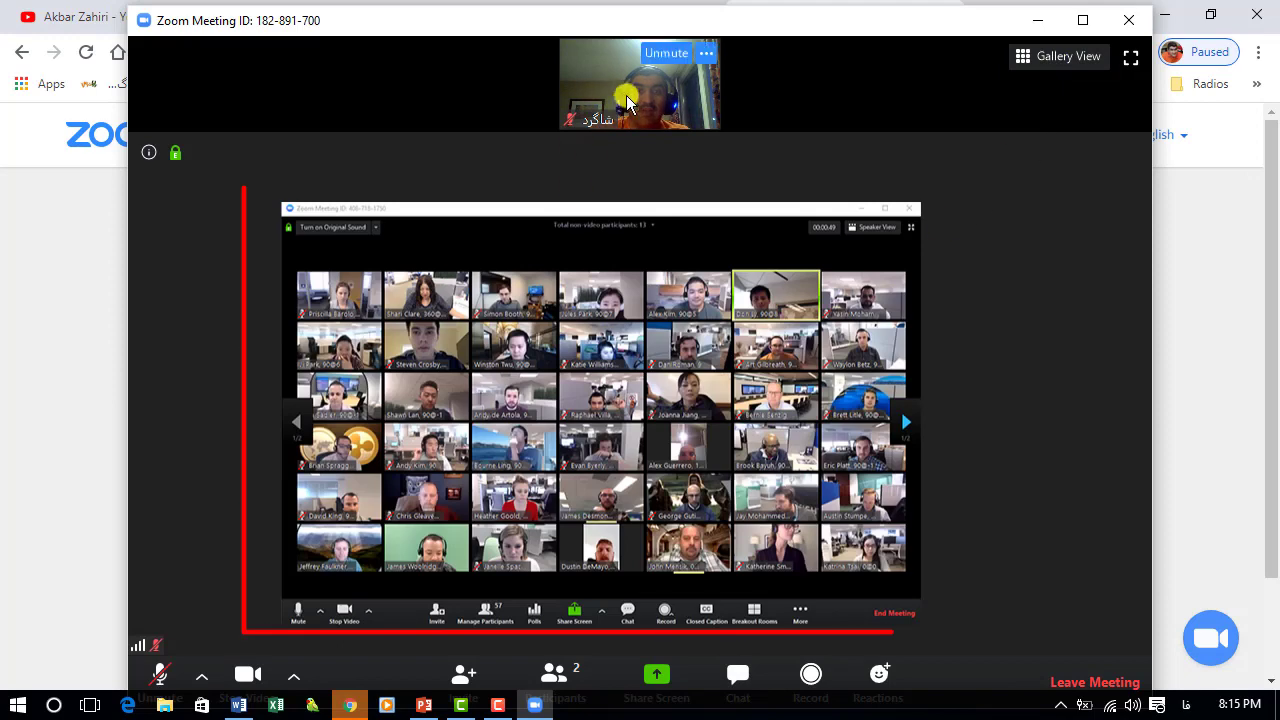
# - Unmute and mute the microphone from the participant's own video thumbnail, and stop the meeting video
pyautogui.moveTo(665, 78)
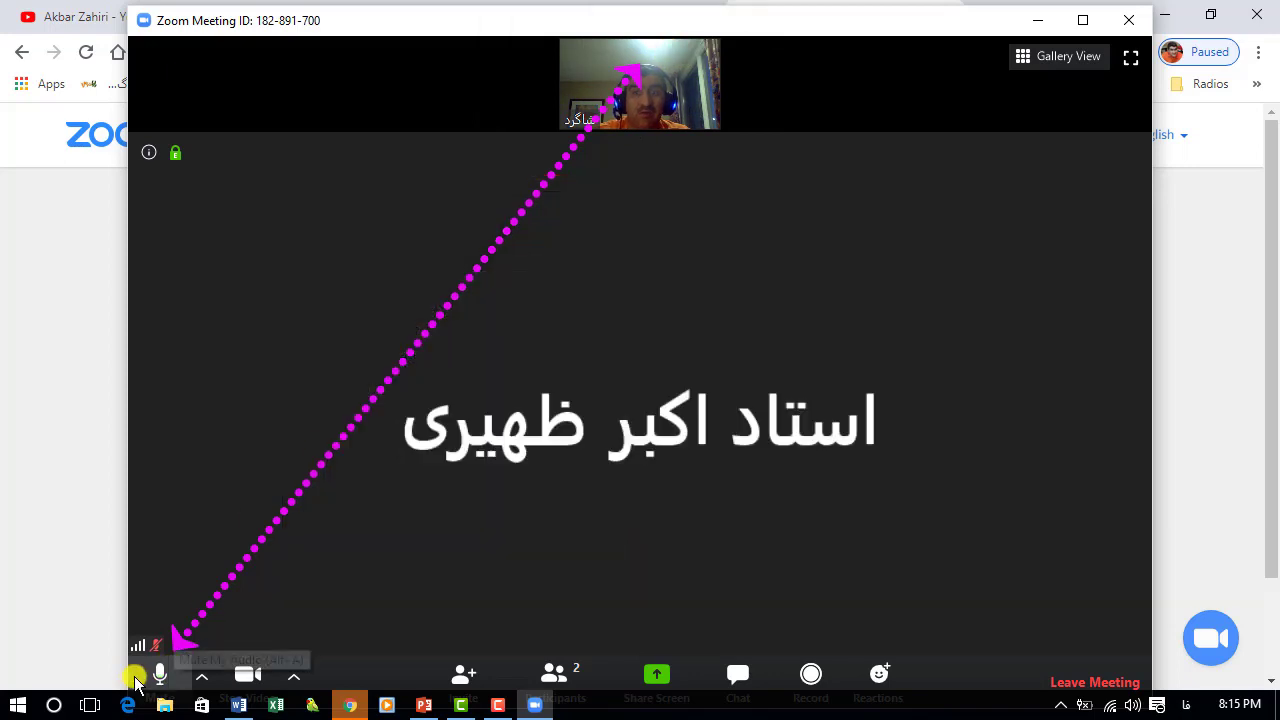
pyautogui.click(666, 52)
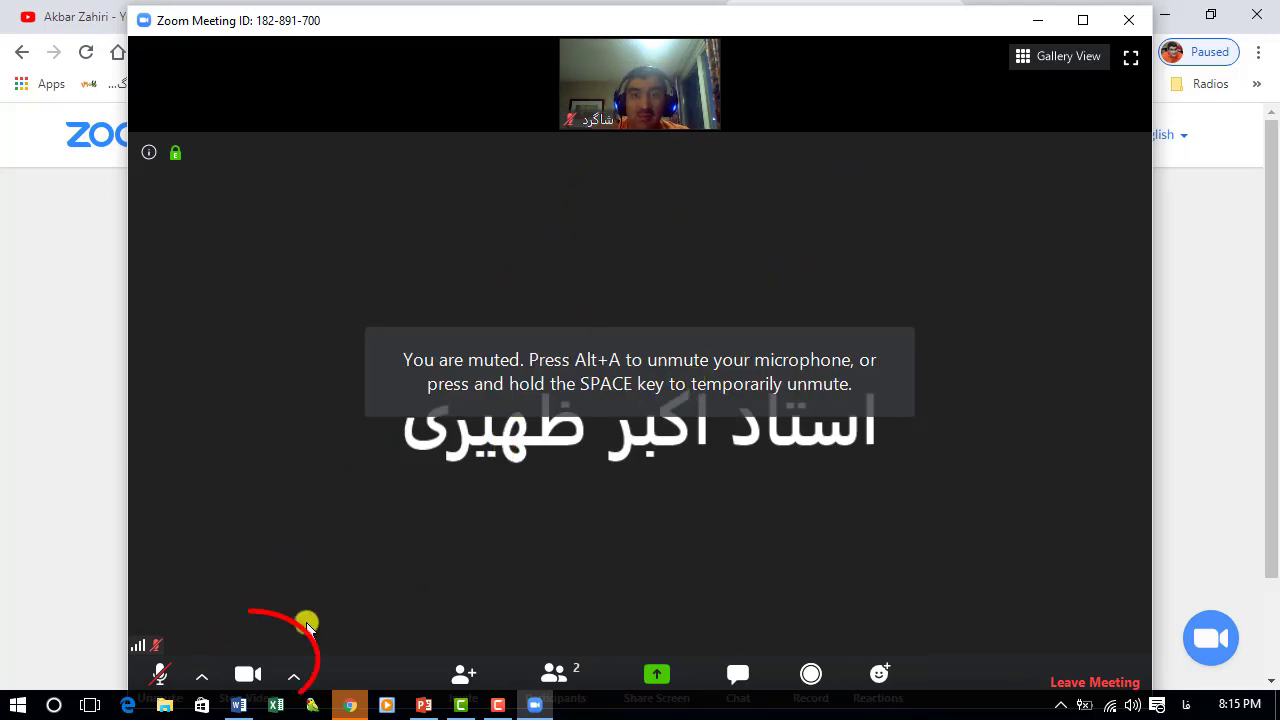
pyautogui.click(249, 676)
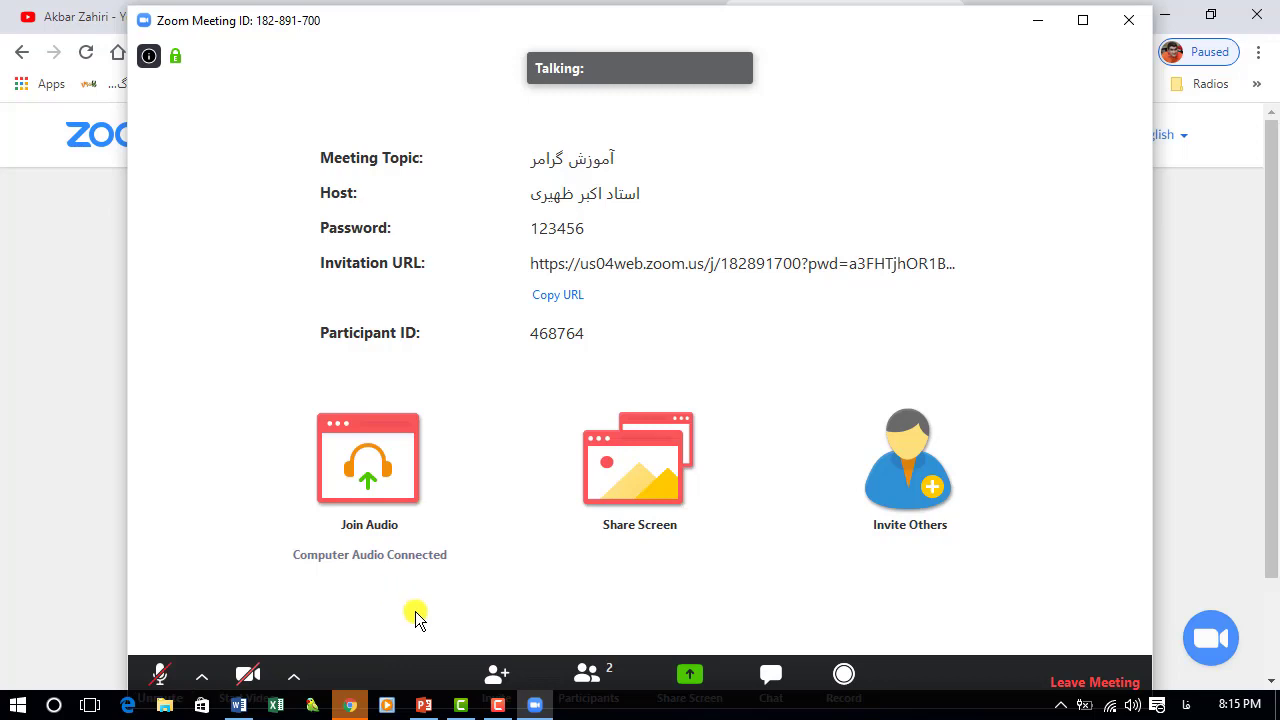
# - Review the meeting's e-mail invitation options, including a Gmail invitation whose browser tab is closed, and return to the Zoom meeting
pyautogui.click(497, 673)
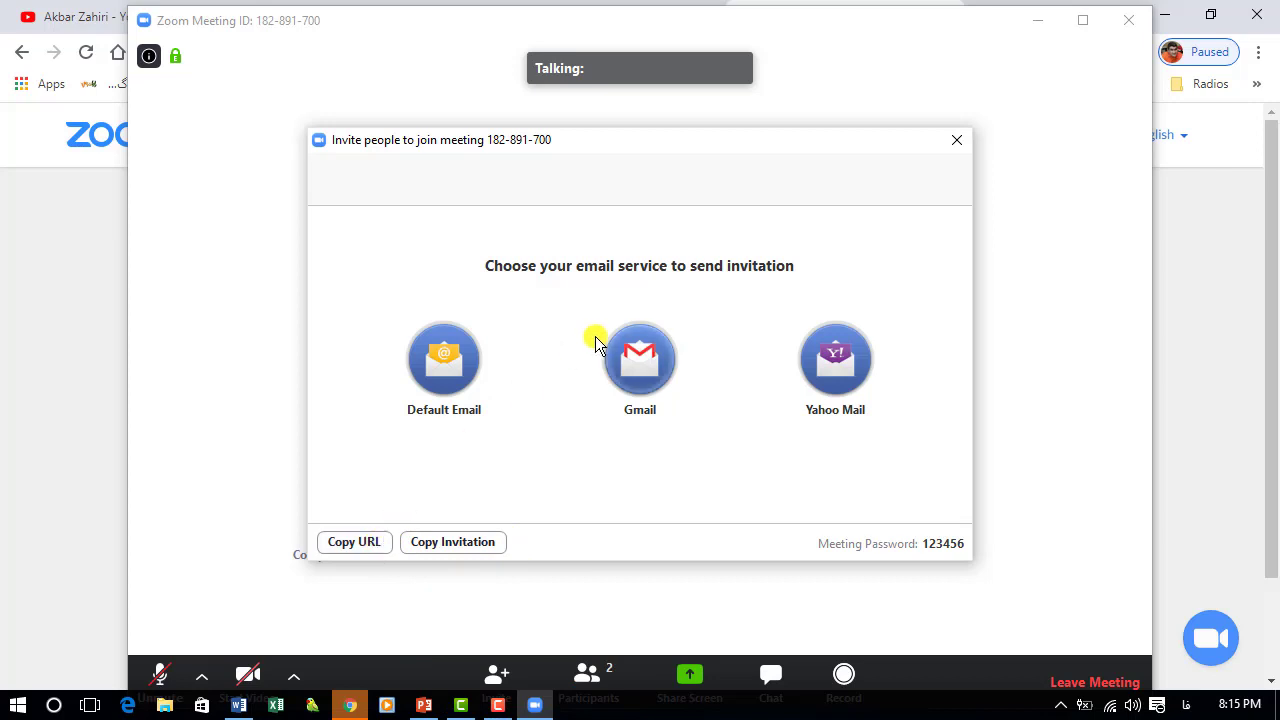
pyautogui.click(957, 140)
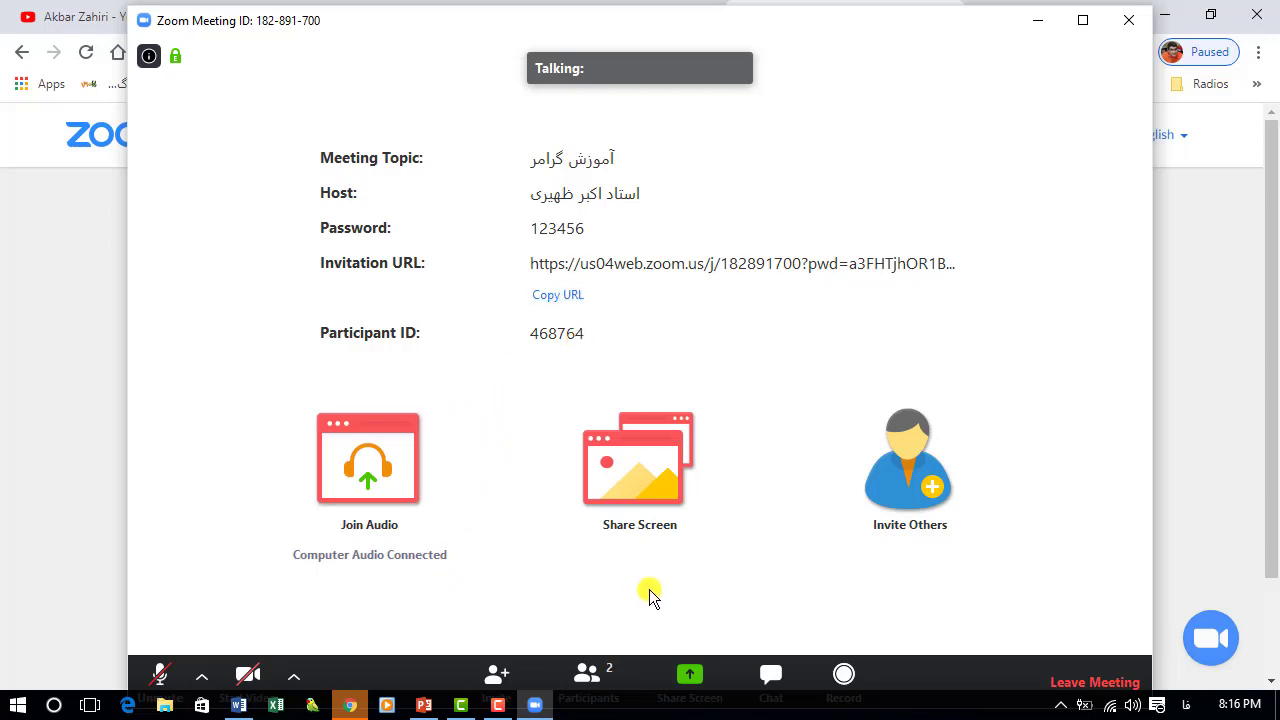
pyautogui.click(497, 673)
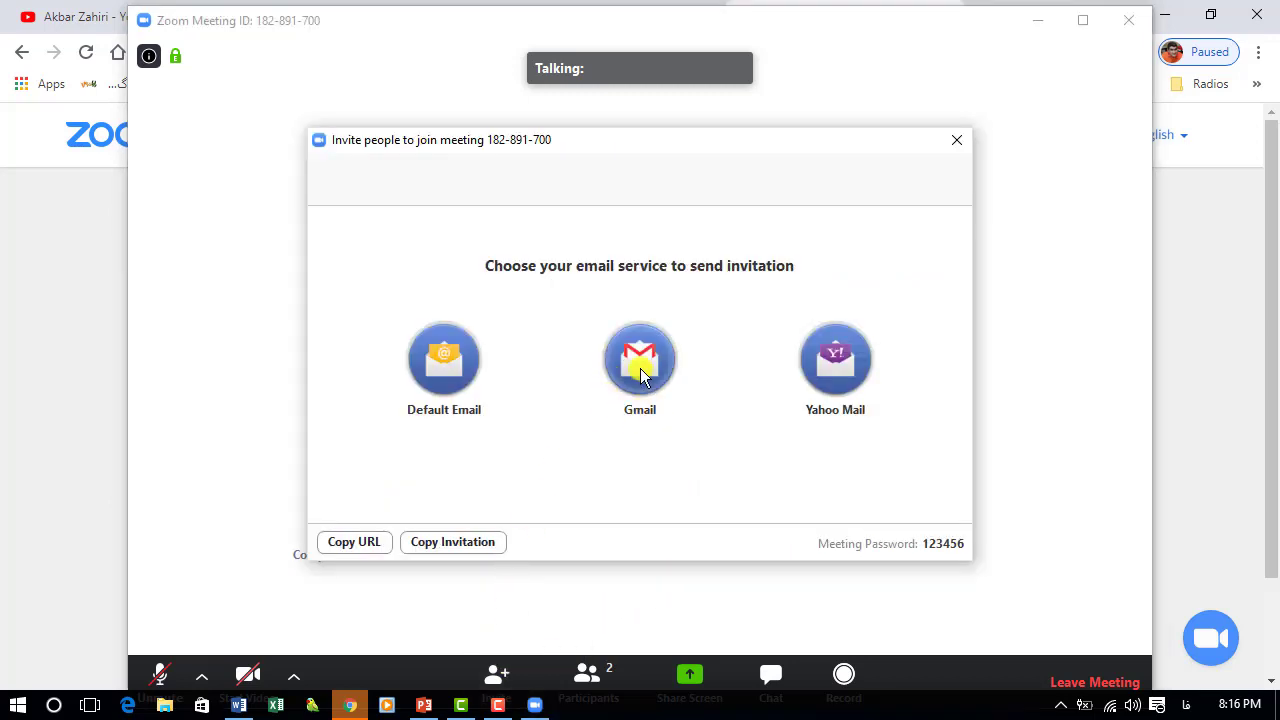
pyautogui.click(640, 368)
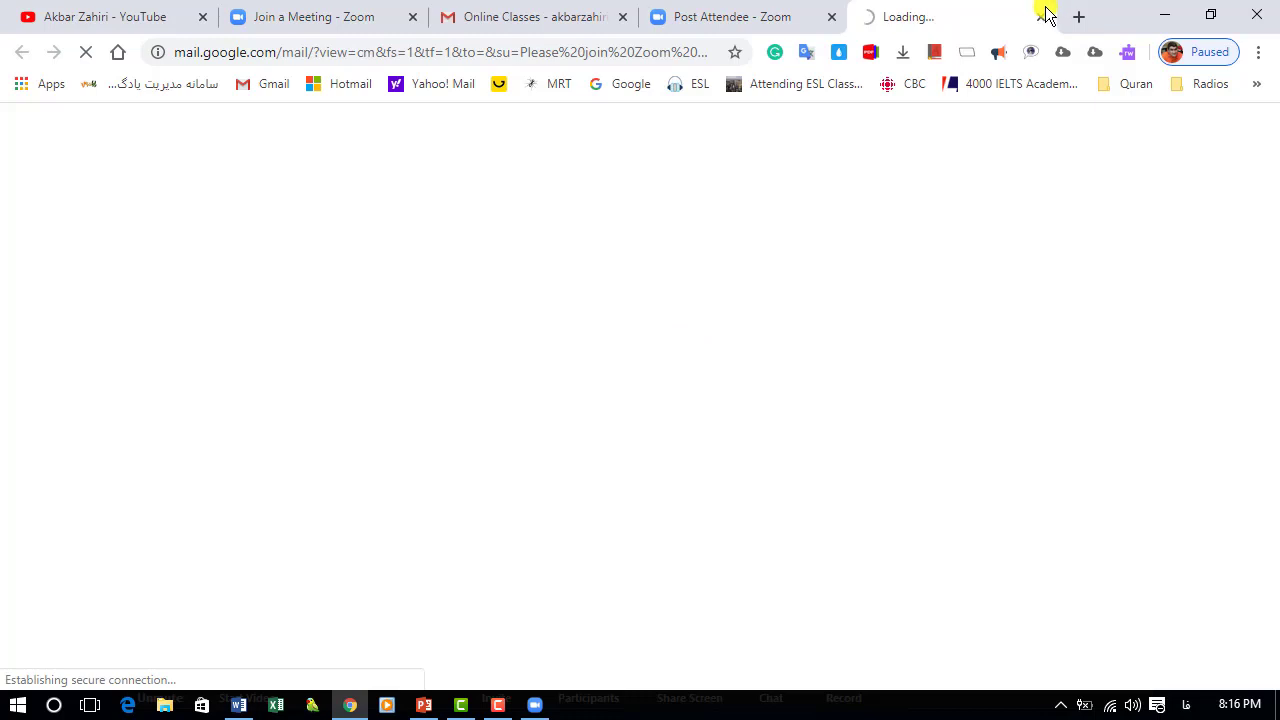
pyautogui.click(1042, 16)
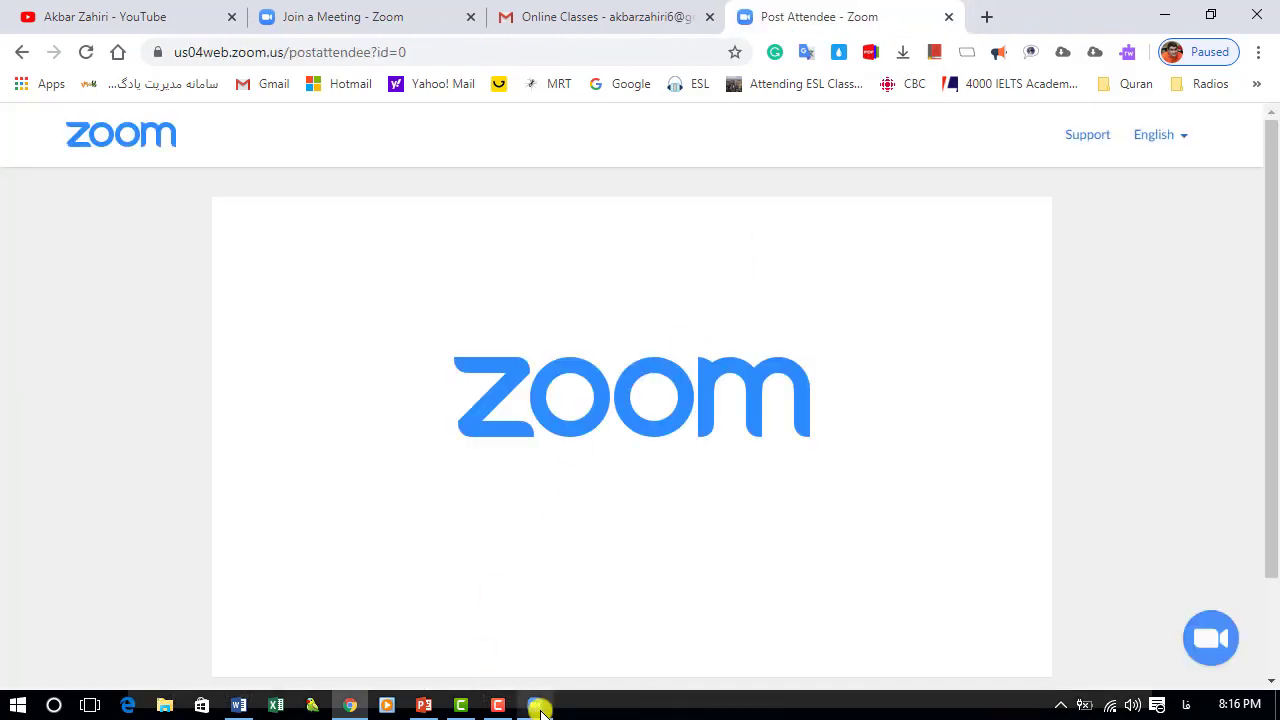
pyautogui.click(537, 706)
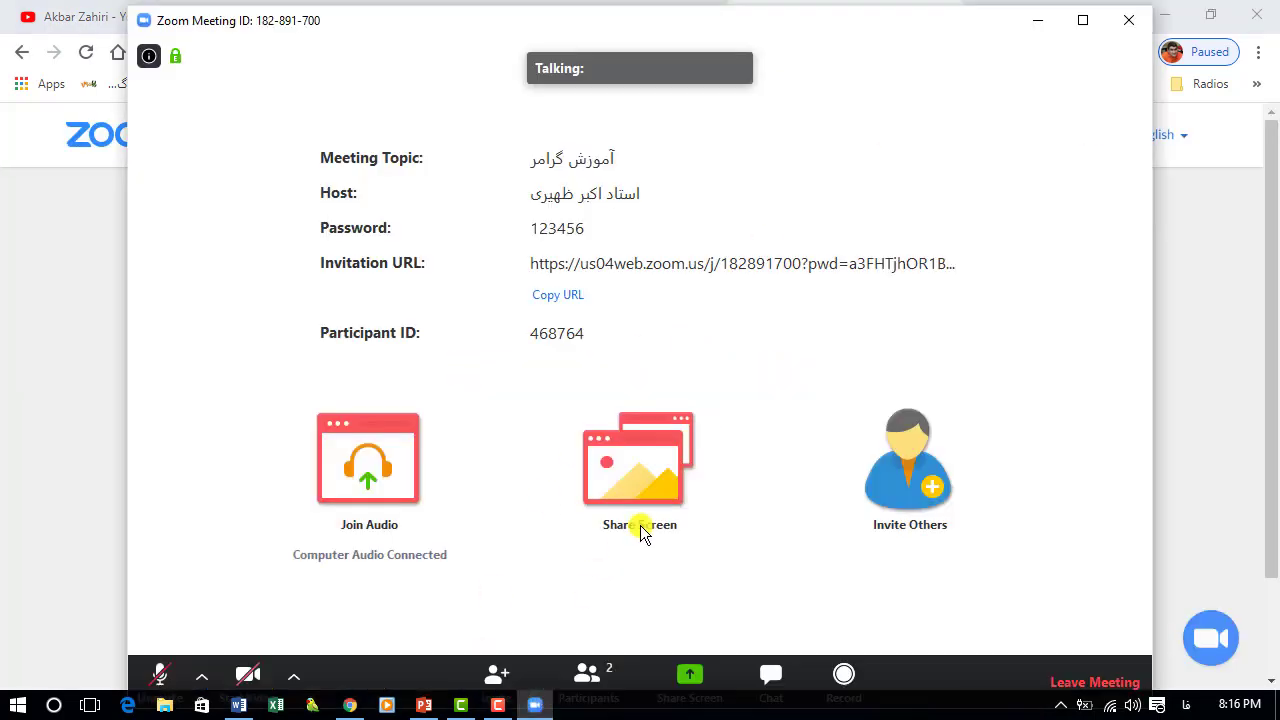
pyautogui.click(903, 482)
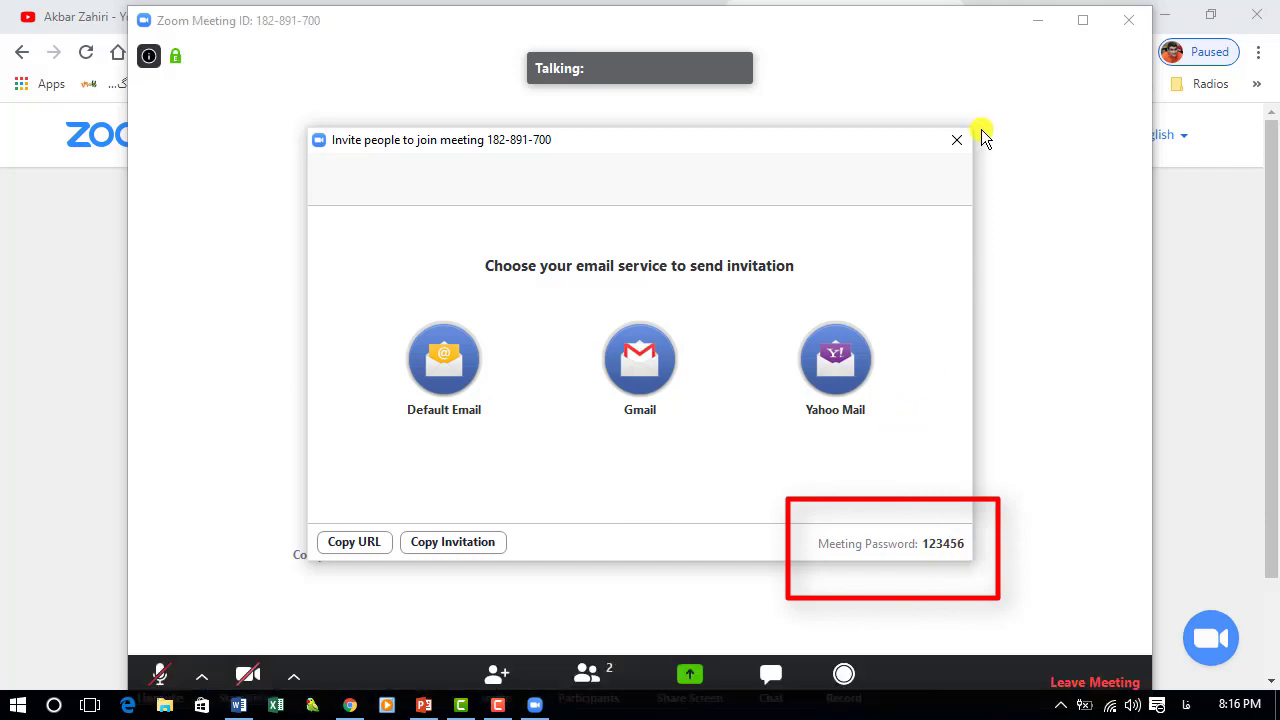
pyautogui.click(953, 142)
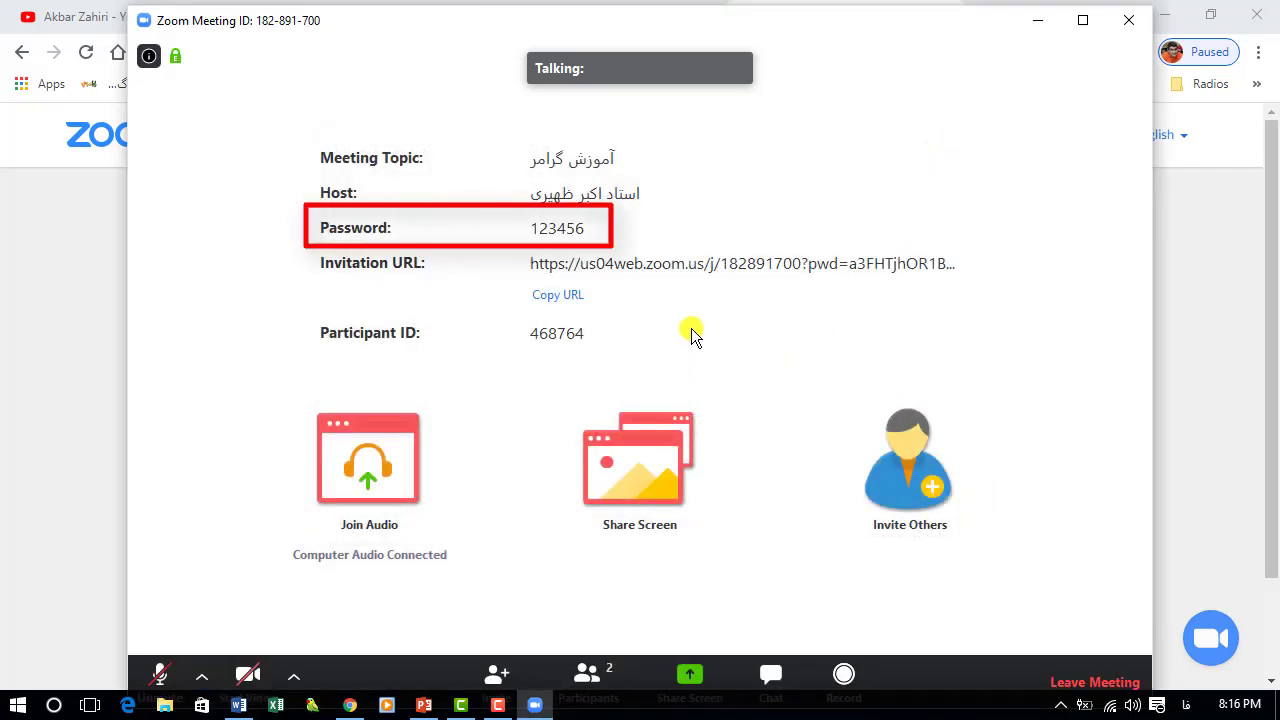
# - Show the participants list, unmute and mute the own microphone there, and open the own entry's additional options
pyautogui.click(596, 672)
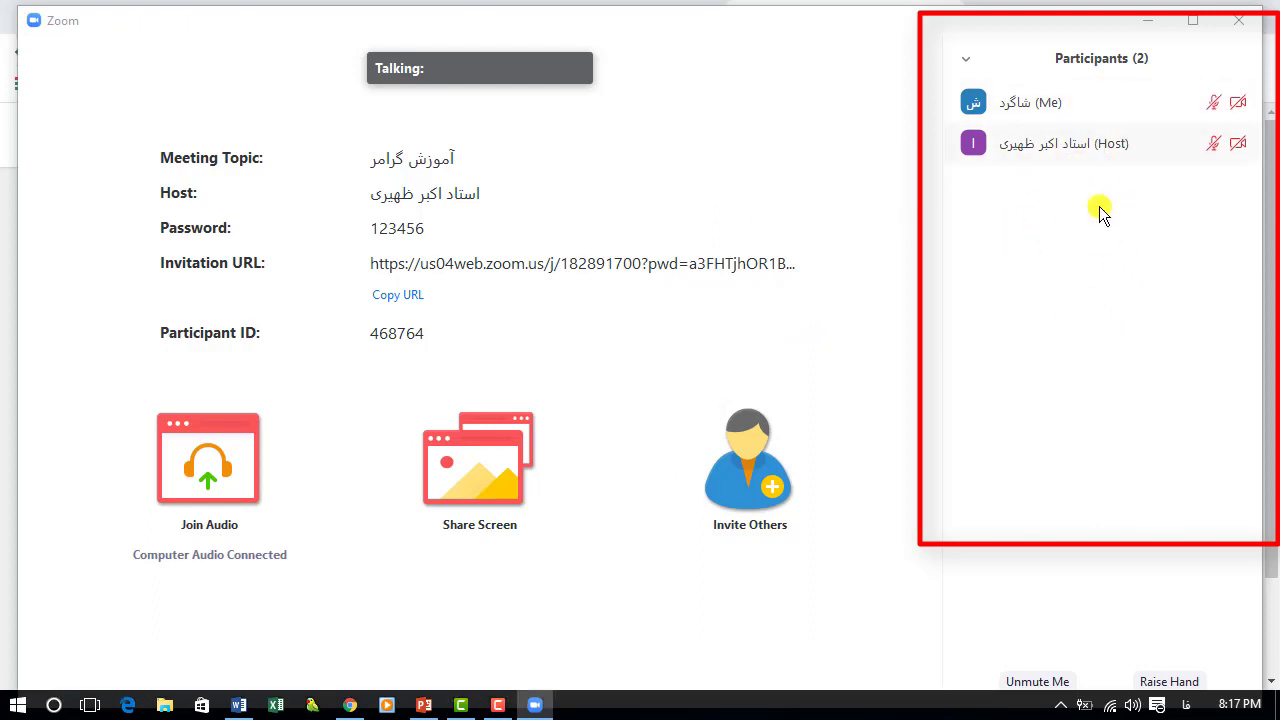
pyautogui.moveTo(1205, 100)
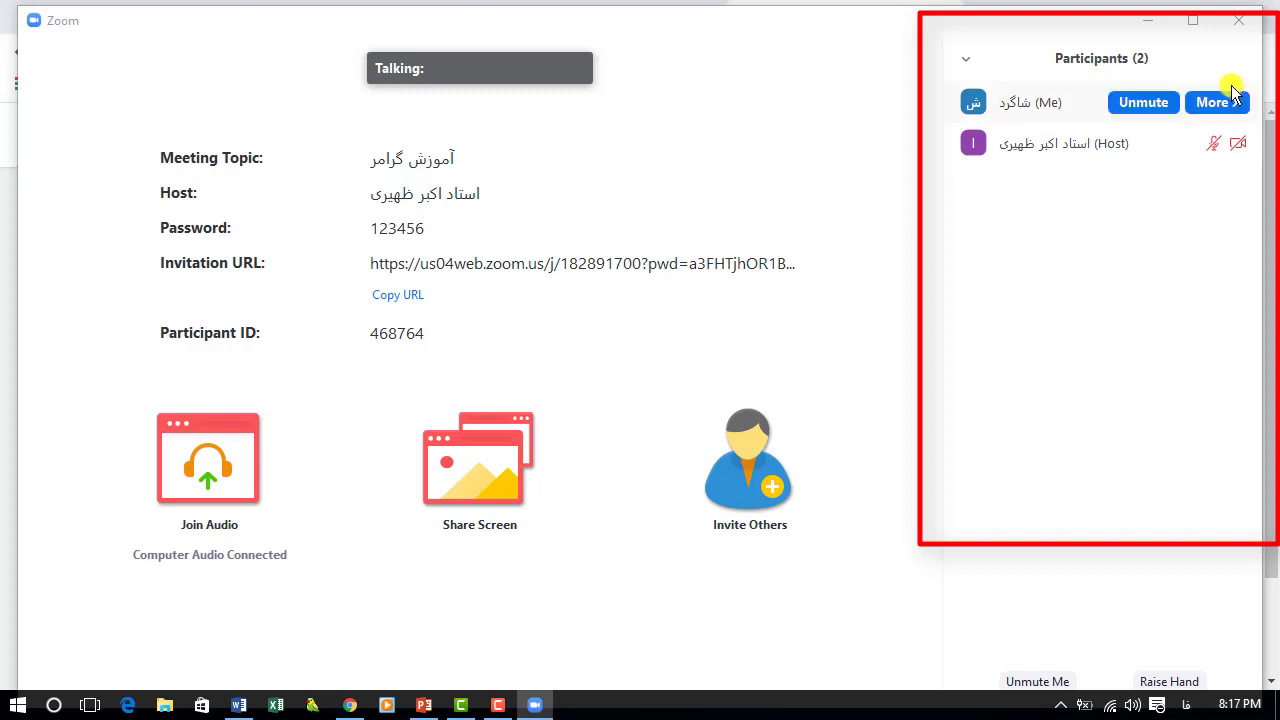
pyautogui.click(1155, 103)
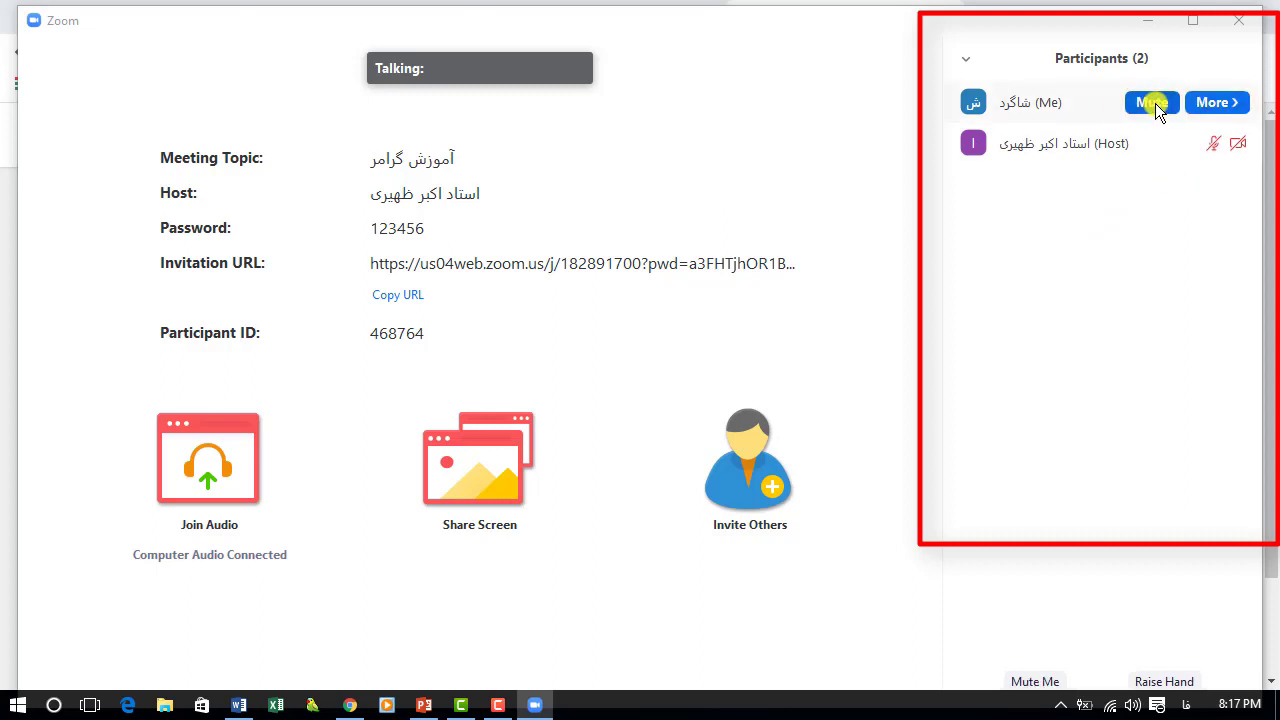
pyautogui.click(1155, 103)
pyautogui.click(1224, 102)
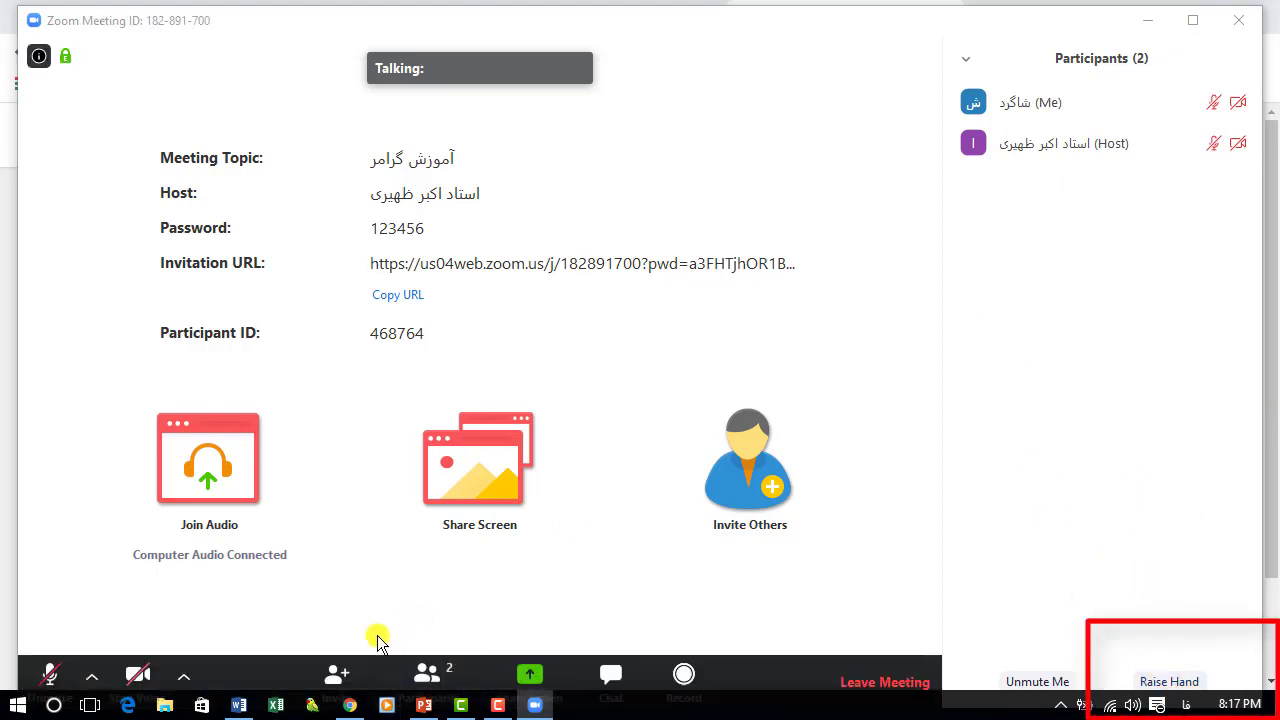
# - Raise a hand in the participants list and lower it again
pyautogui.click(1148, 678)
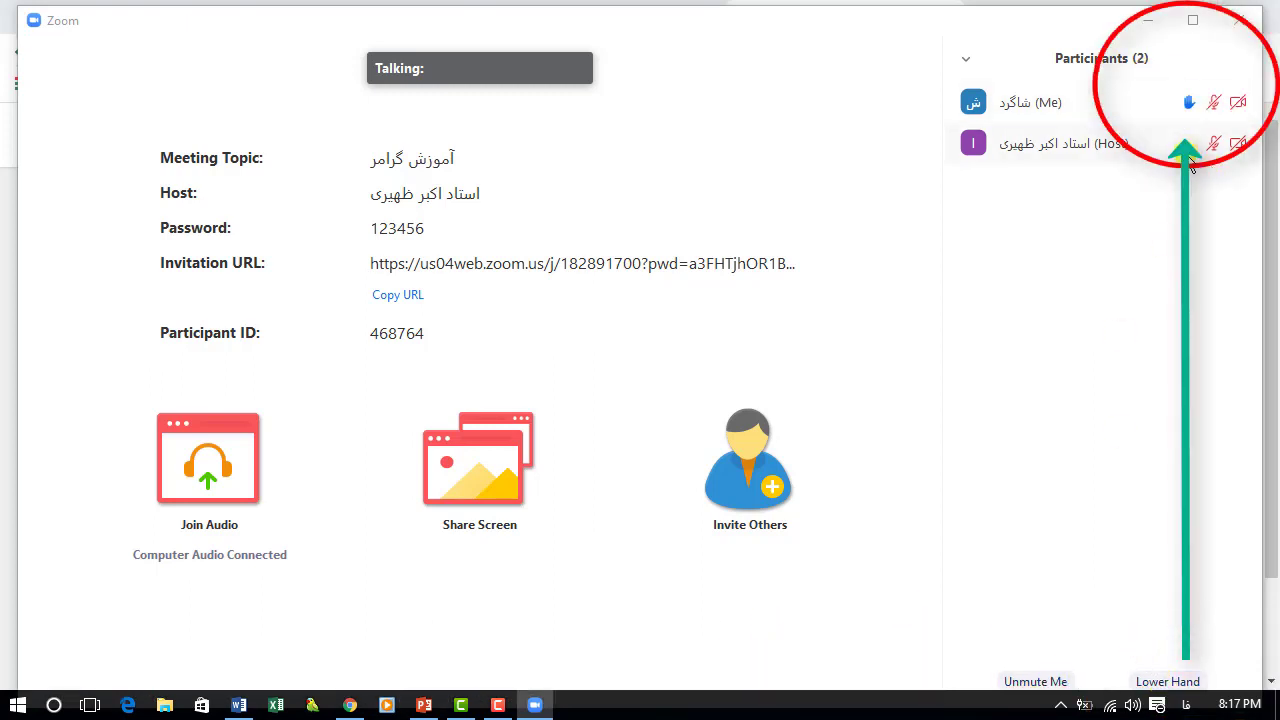
pyautogui.moveTo(1191, 122)
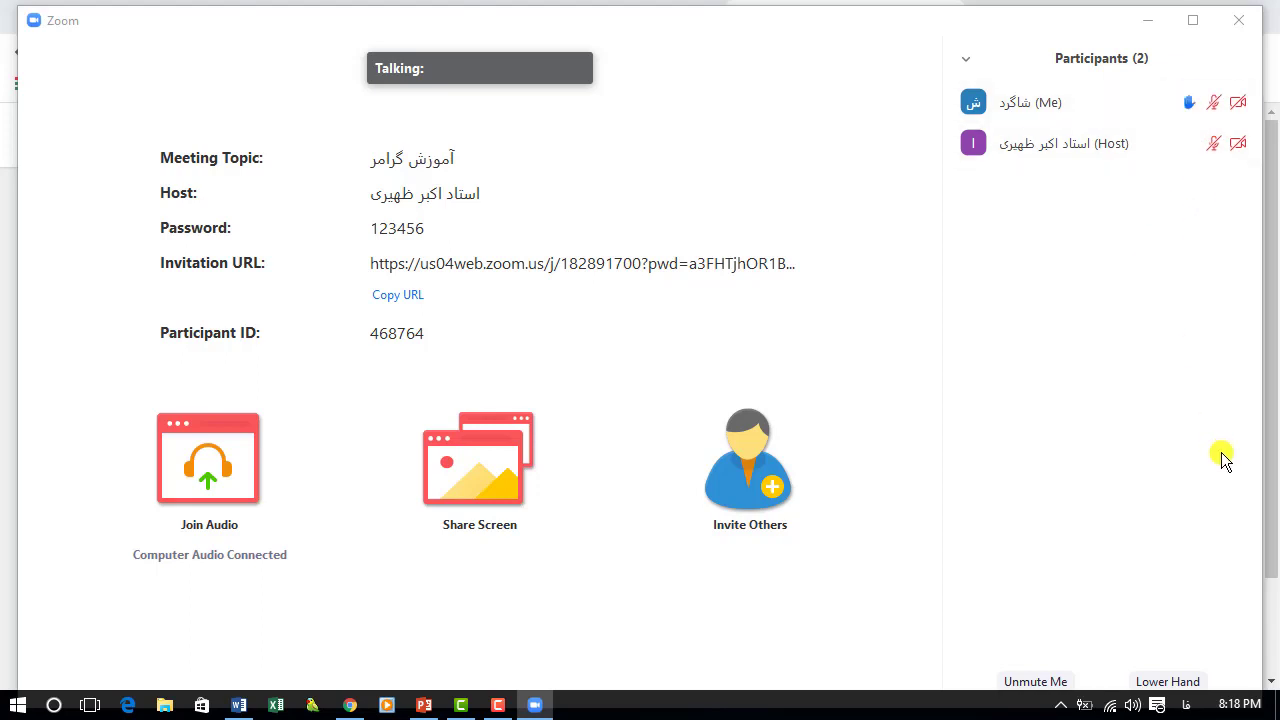
pyautogui.click(1170, 682)
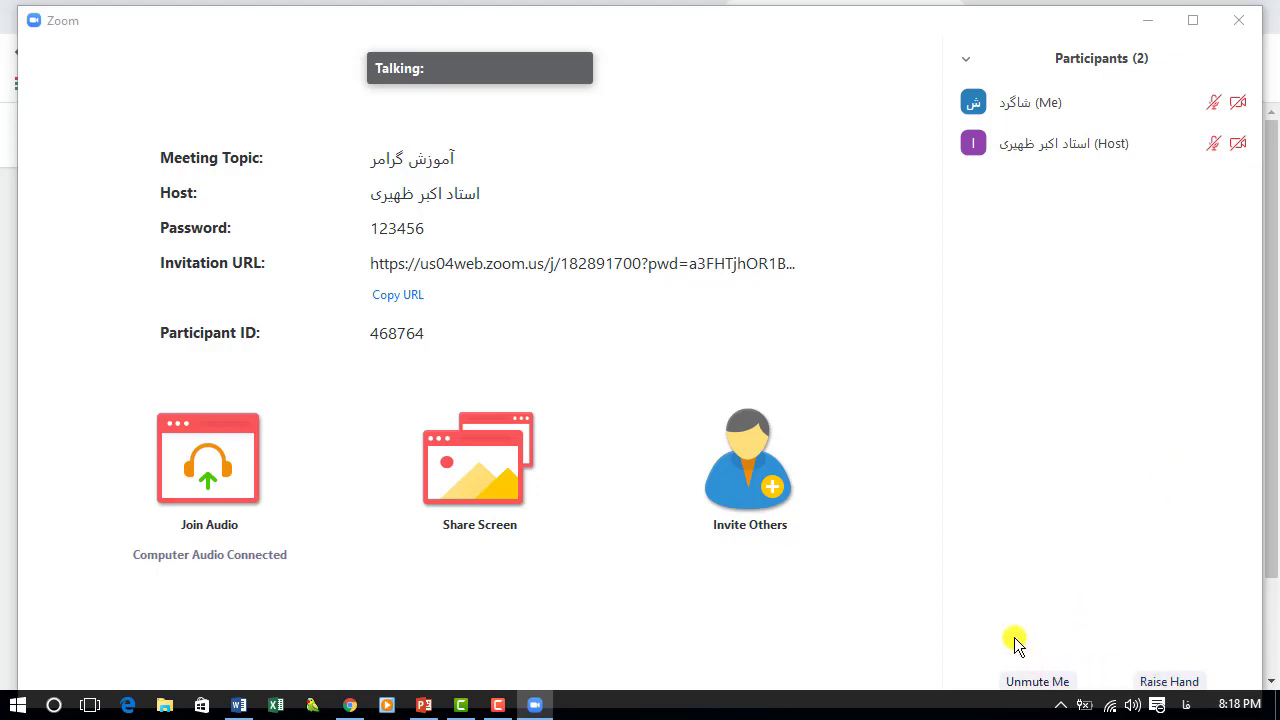
pyautogui.moveTo(1216, 104)
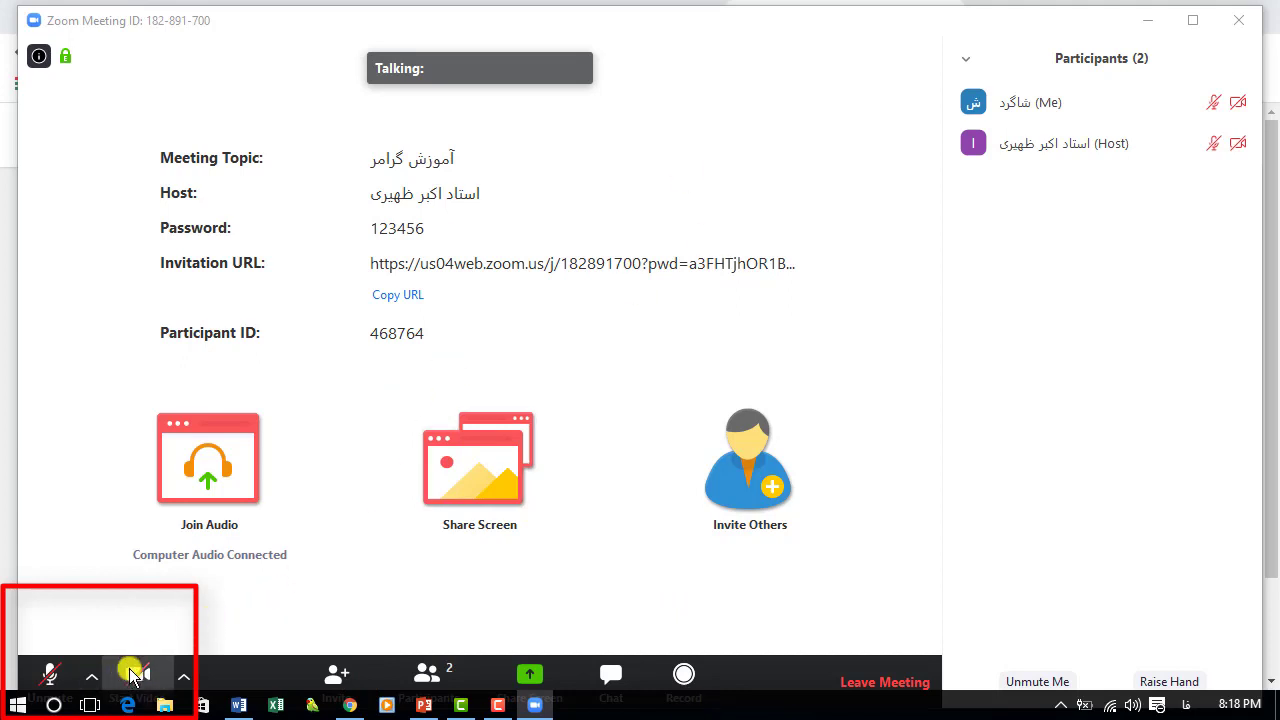
# - Open and dismiss the meeting's invitation window, and hide the participants list
pyautogui.click(333, 672)
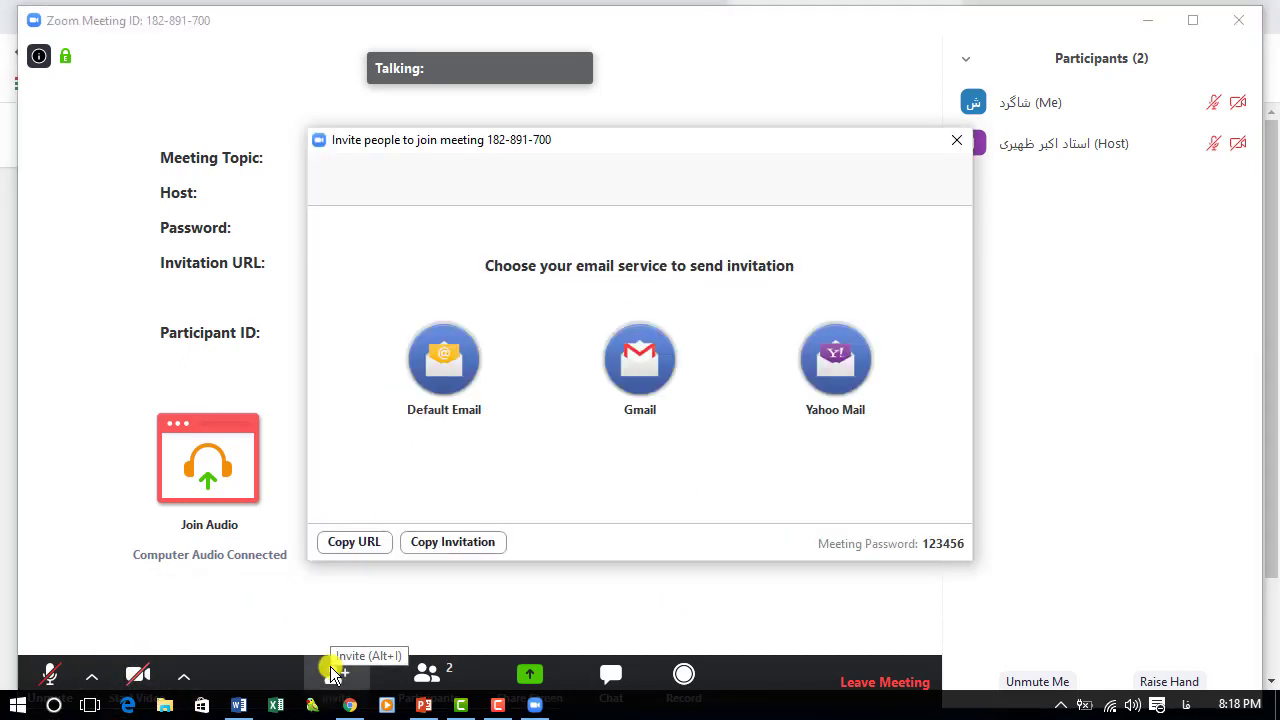
pyautogui.click(957, 141)
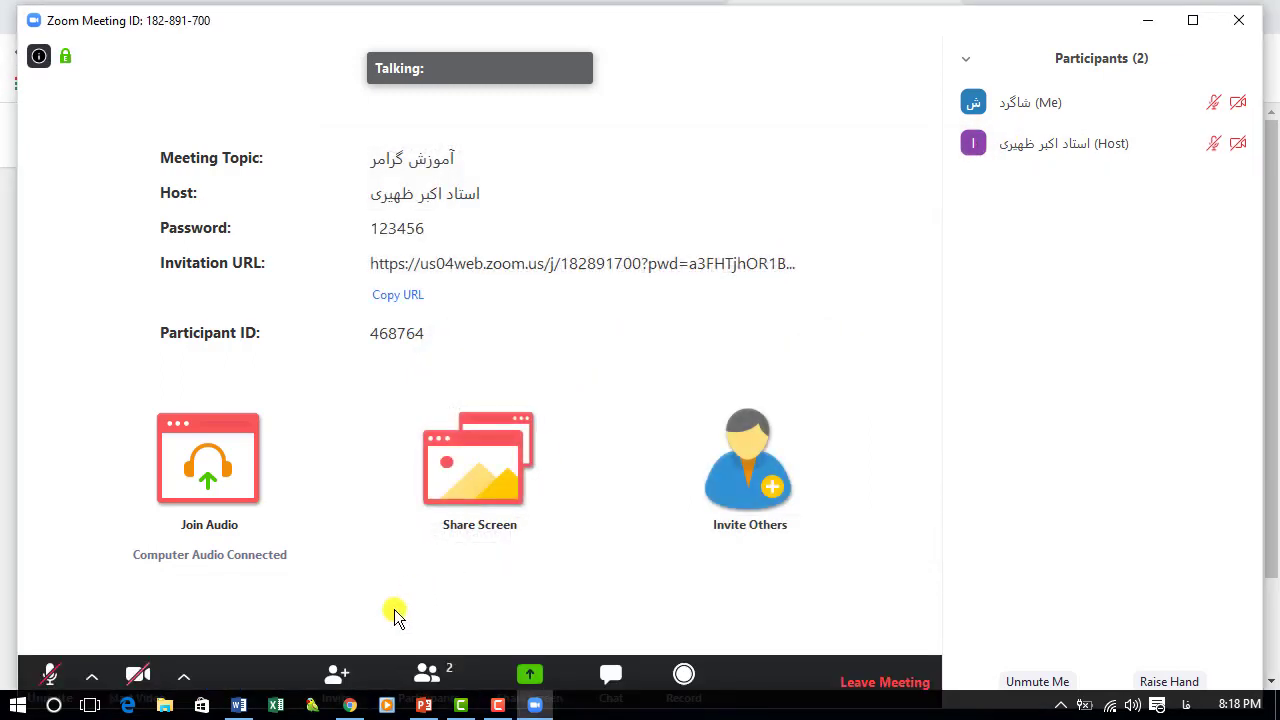
pyautogui.click(420, 673)
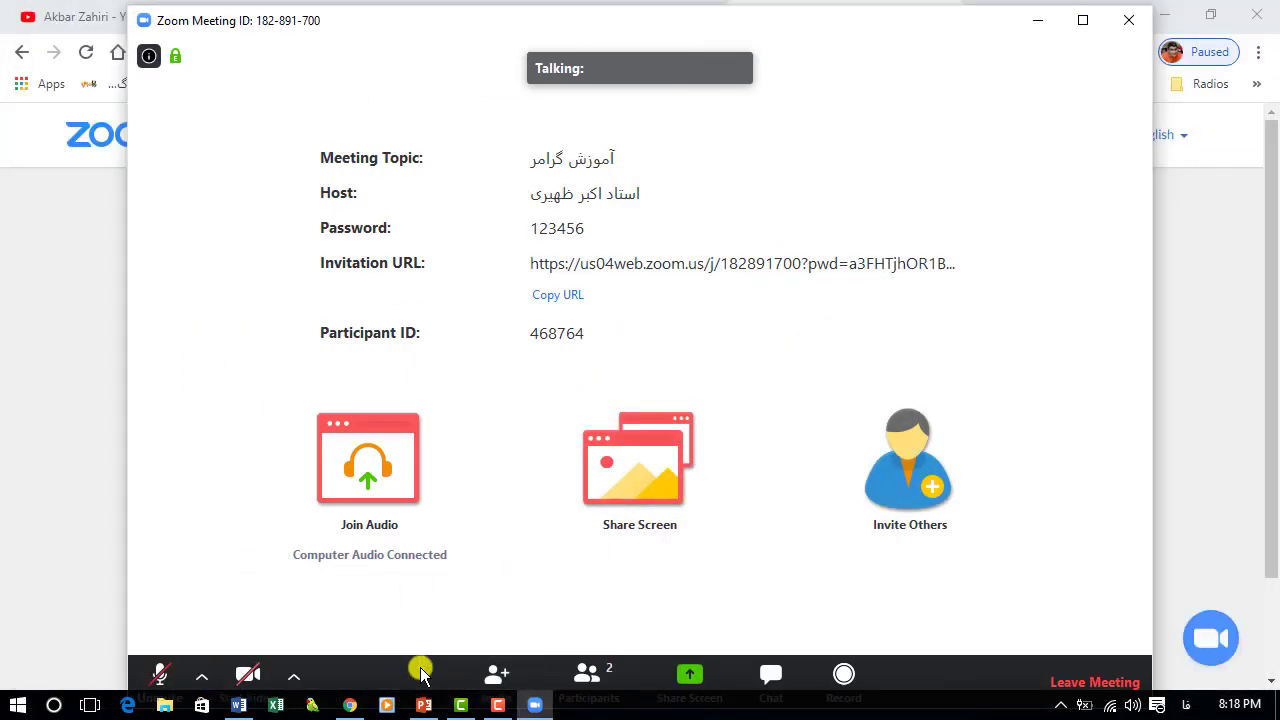
# - Show the participants list and close it using its own display options
pyautogui.click(586, 675)
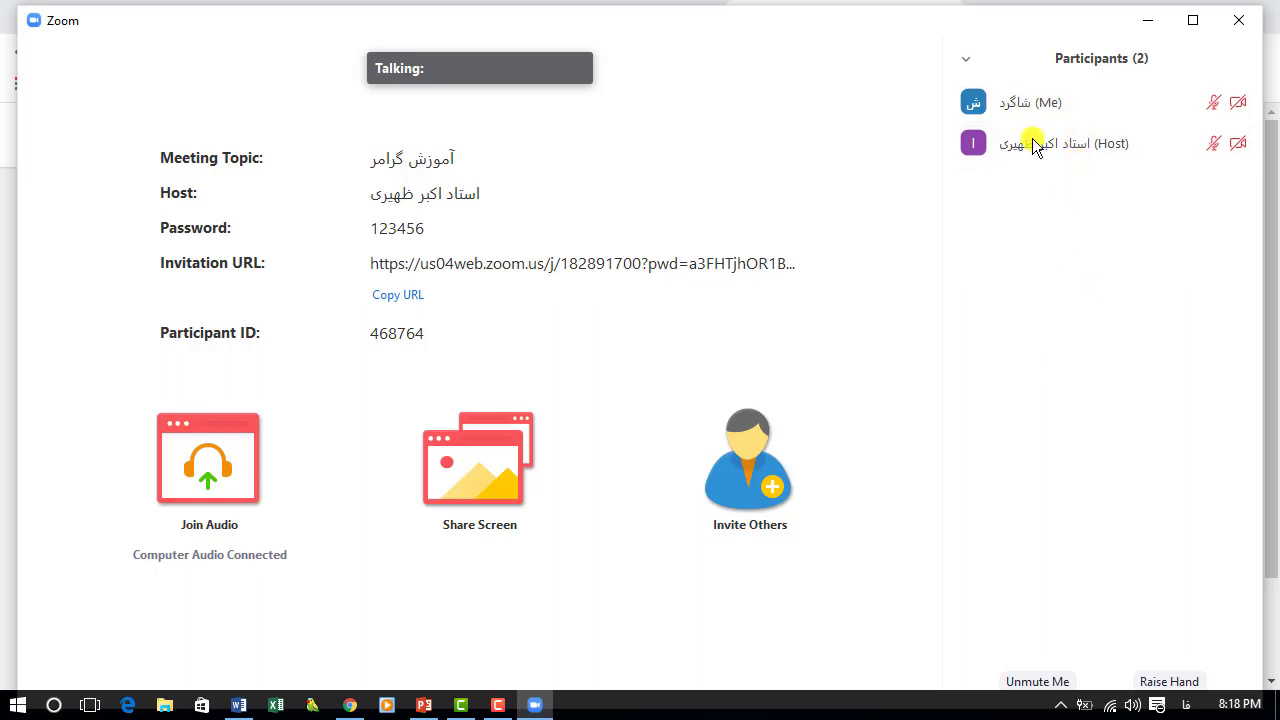
pyautogui.click(967, 57)
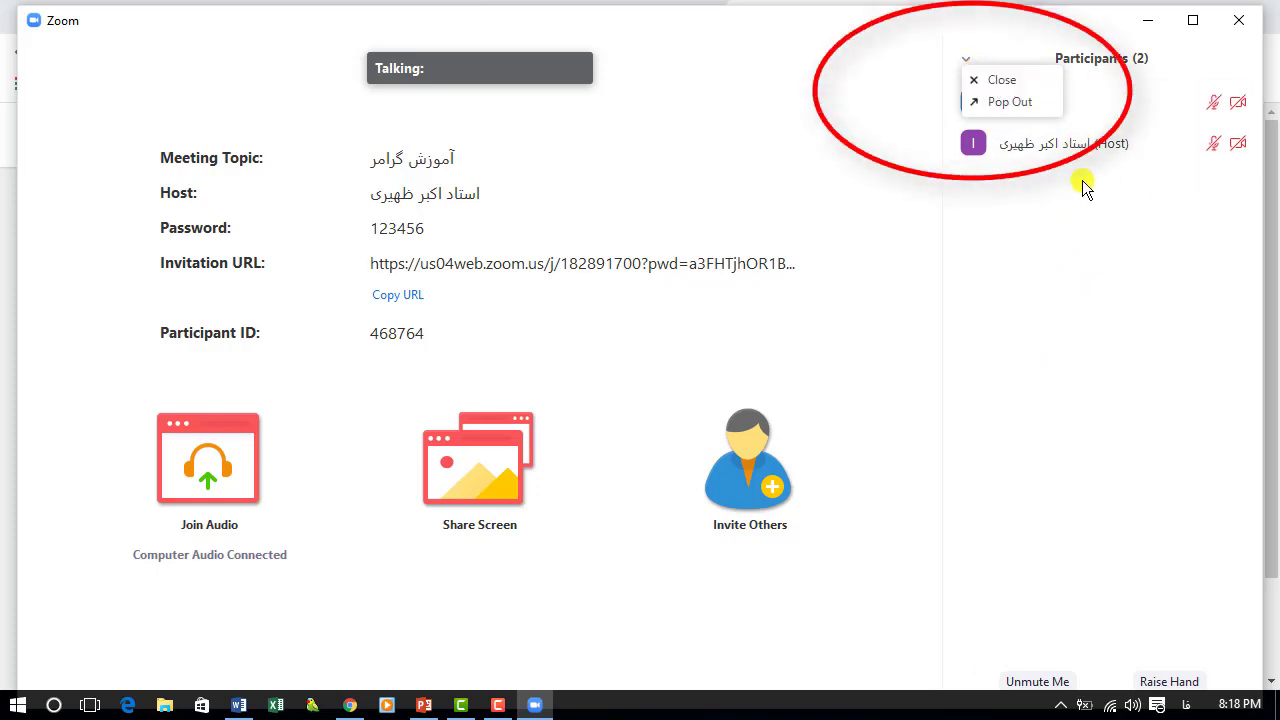
pyautogui.click(994, 78)
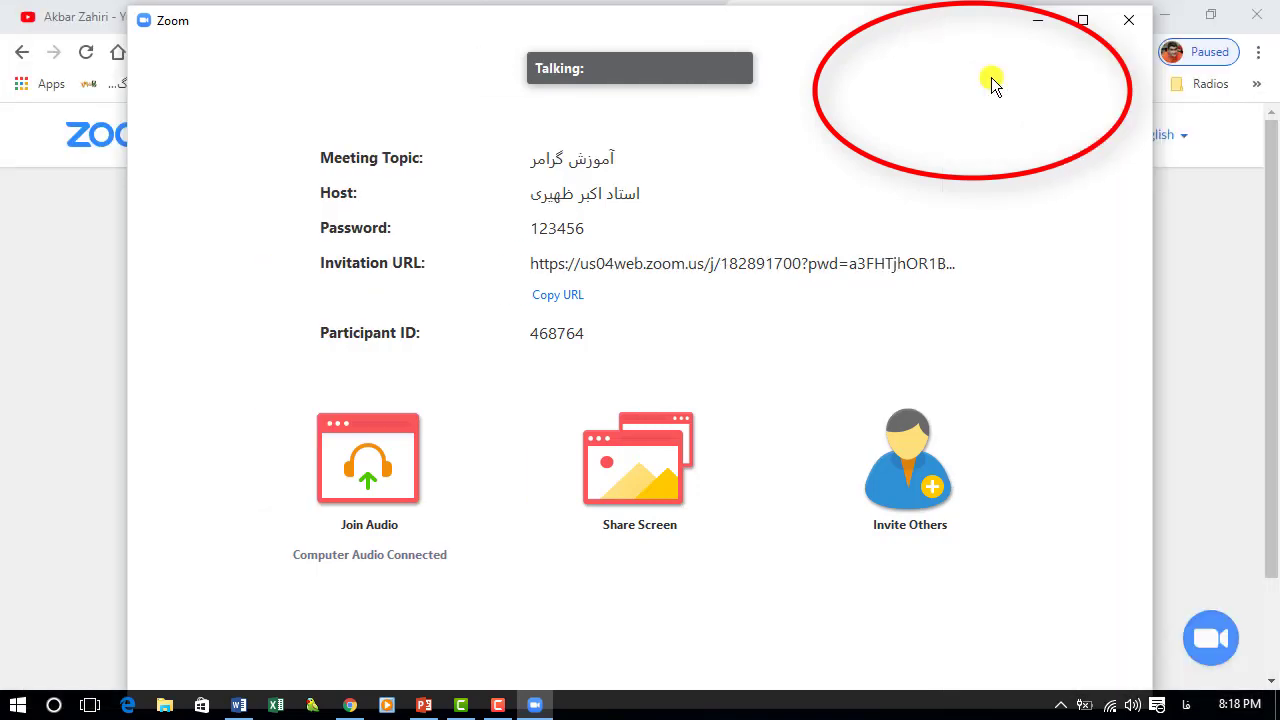
# - Show the participants list again, pop it out into a separate window, maximize the meeting window, and move the list to the meeting's upper-left corner
pyautogui.click(588, 672)
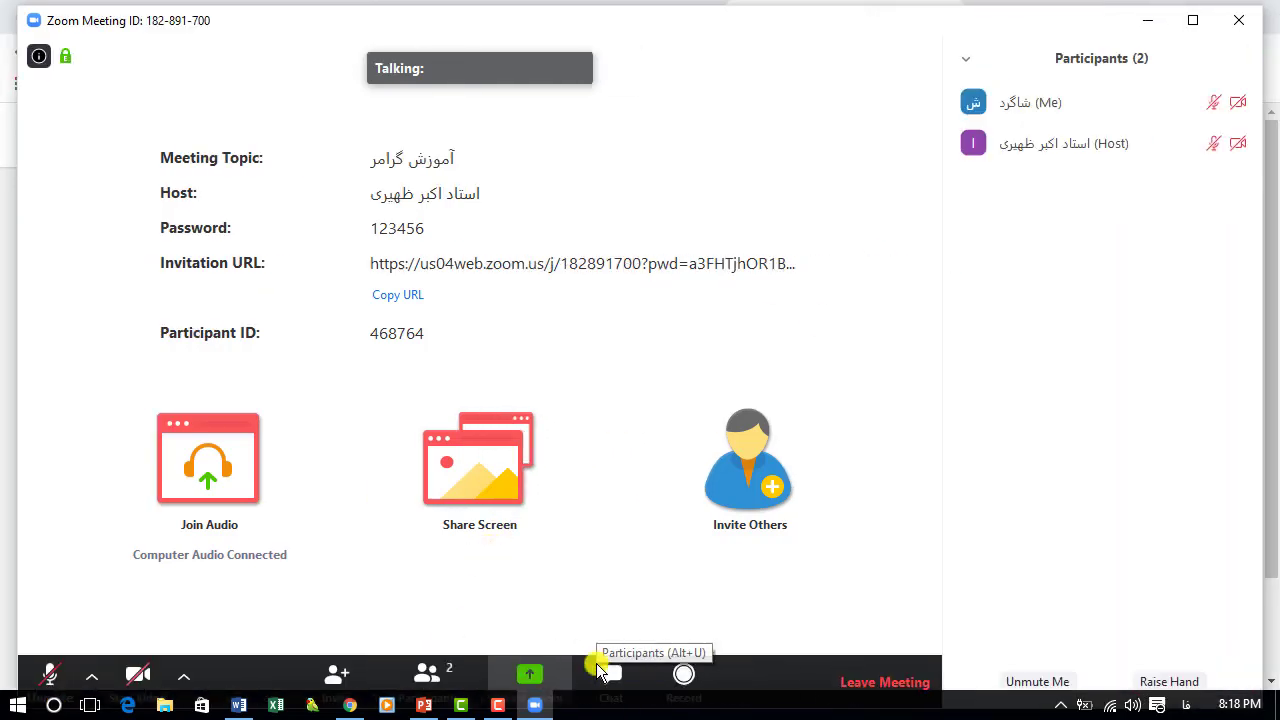
pyautogui.click(965, 57)
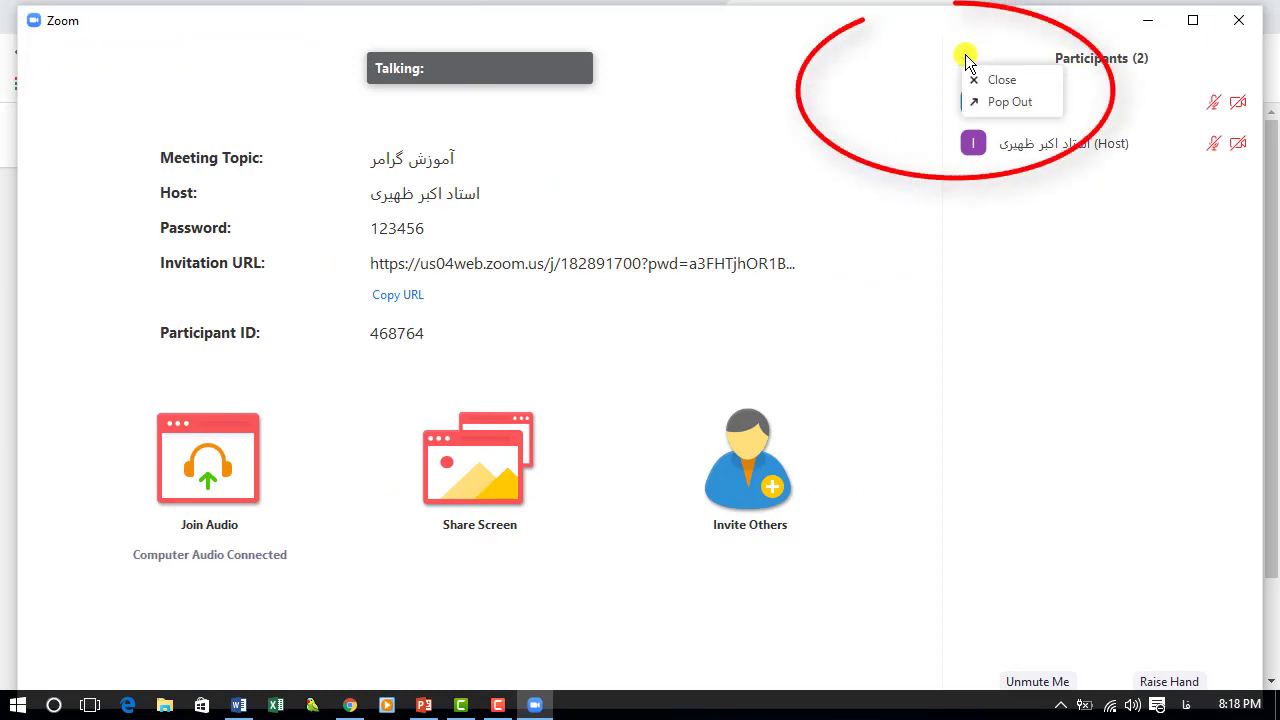
pyautogui.click(998, 101)
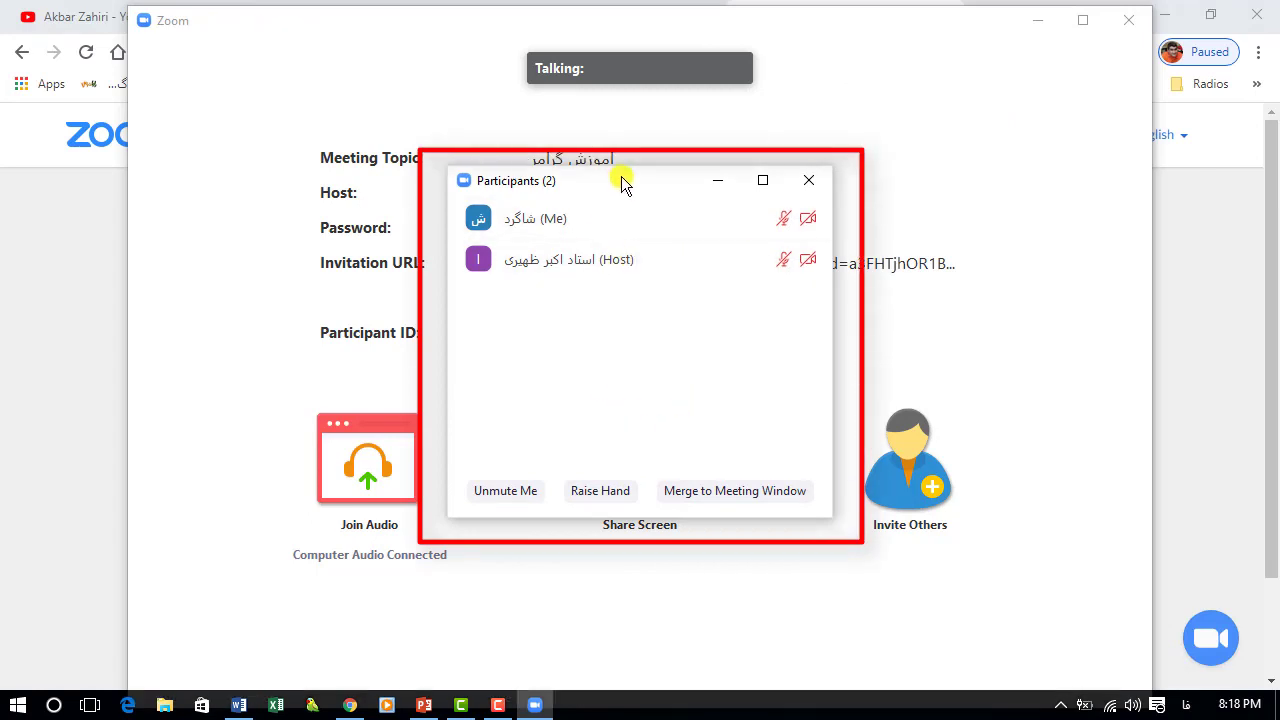
pyautogui.moveTo(621, 176)
pyautogui.mouseDown()
pyautogui.moveTo(541, 164)
pyautogui.moveTo(315, 41)
pyautogui.moveTo(261, 40)
pyautogui.moveTo(955, 56)
pyautogui.moveTo(693, 135)
pyautogui.moveTo(851, 23)
pyautogui.moveTo(854, 131)
pyautogui.moveTo(696, 139)
pyautogui.mouseUp()
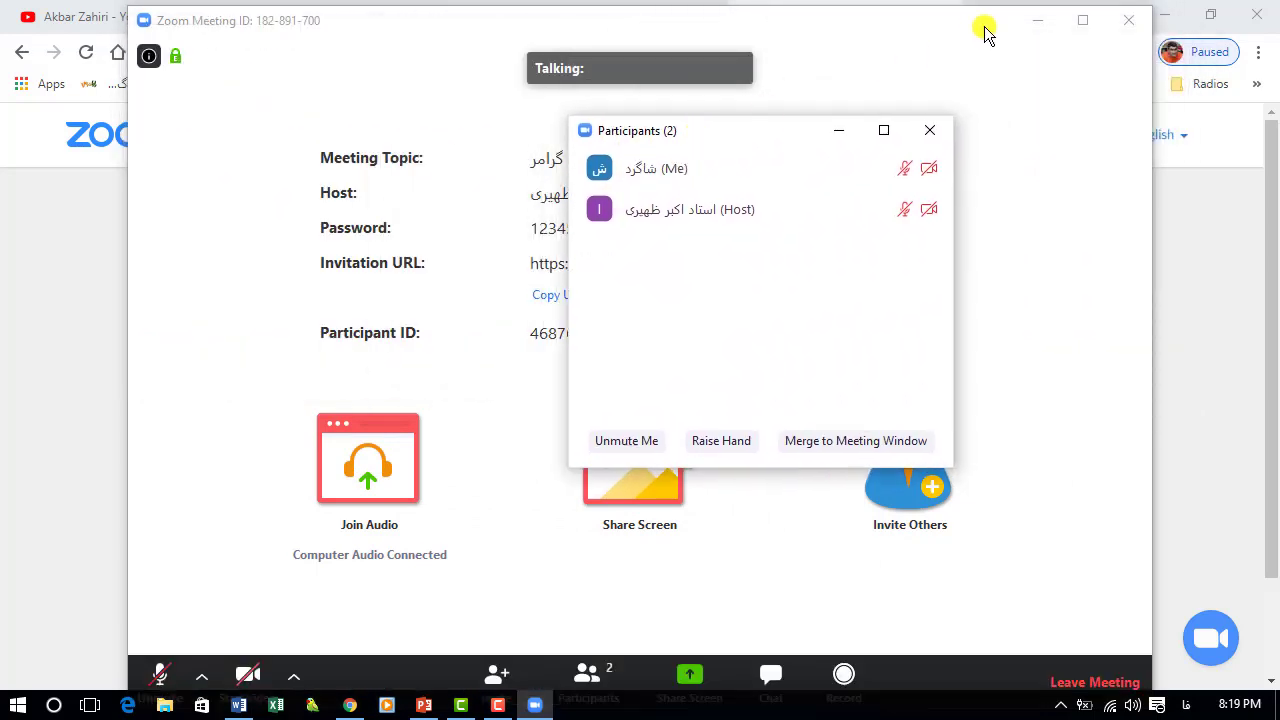
pyautogui.click(1093, 30)
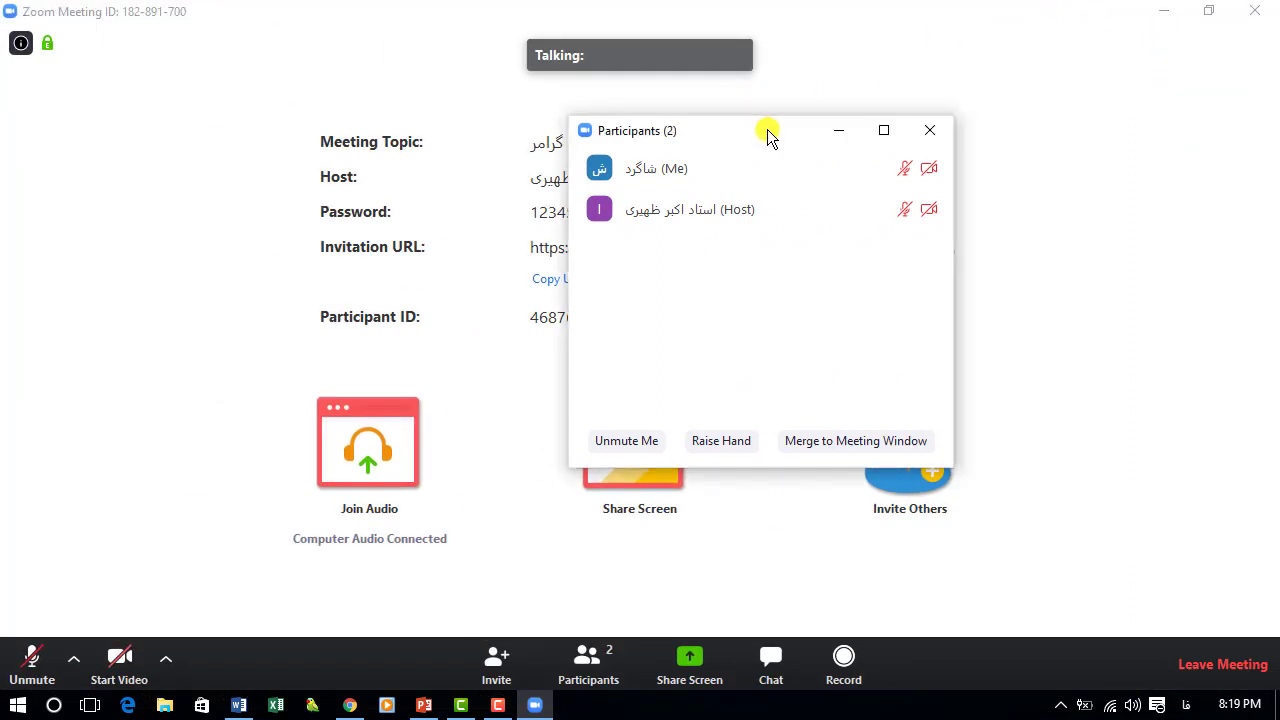
pyautogui.moveTo(770, 137); pyautogui.dragTo(208, 22)
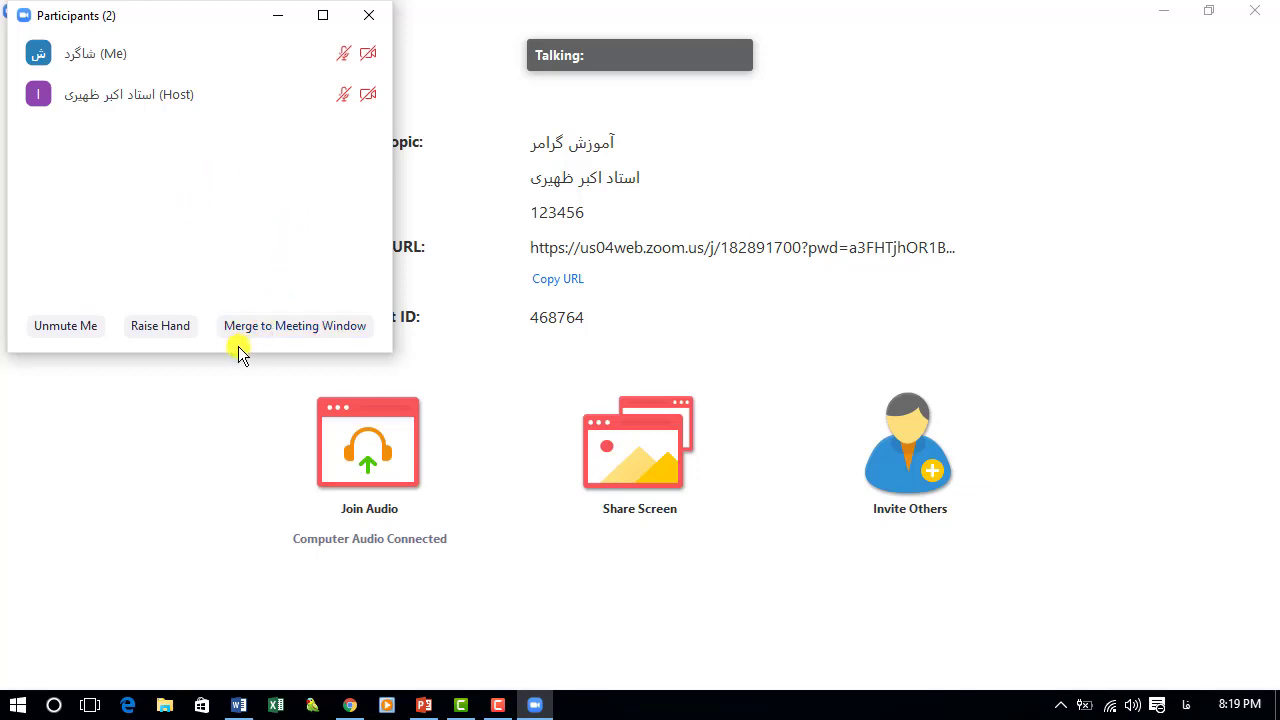
# - Merge the popped-out participants list back into the meeting window and close the list
pyautogui.click(290, 326)
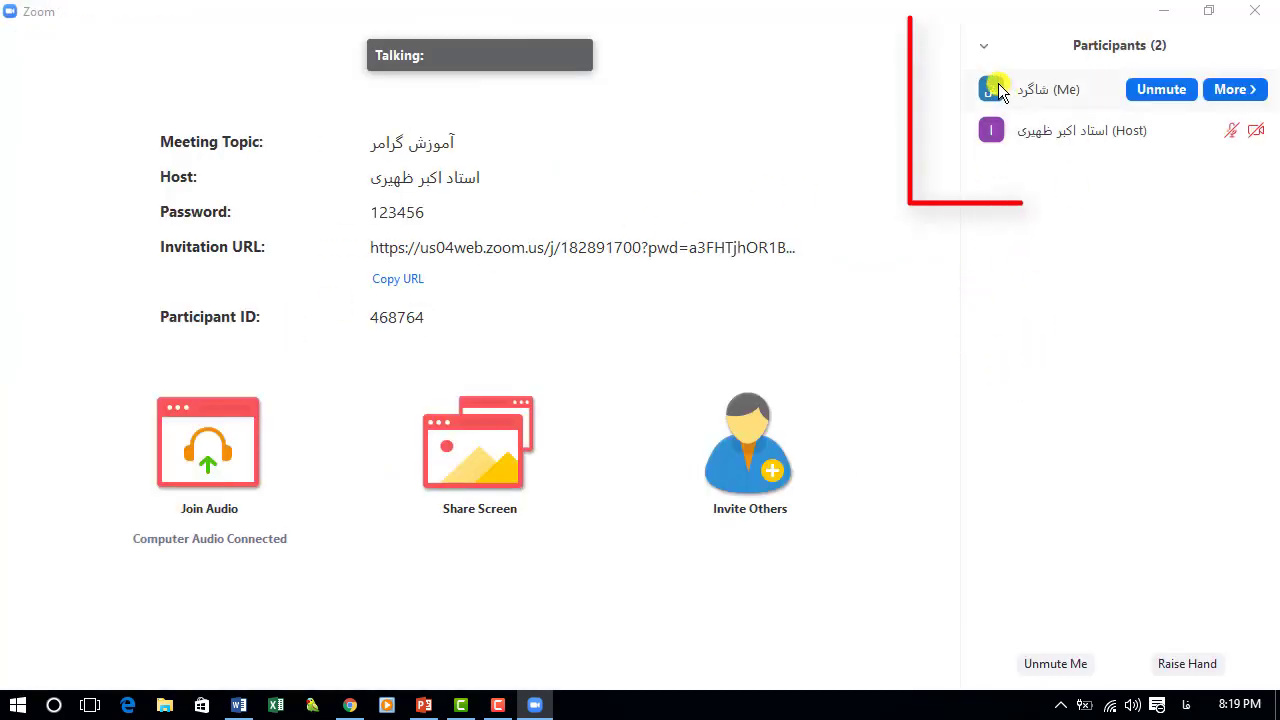
pyautogui.click(986, 48)
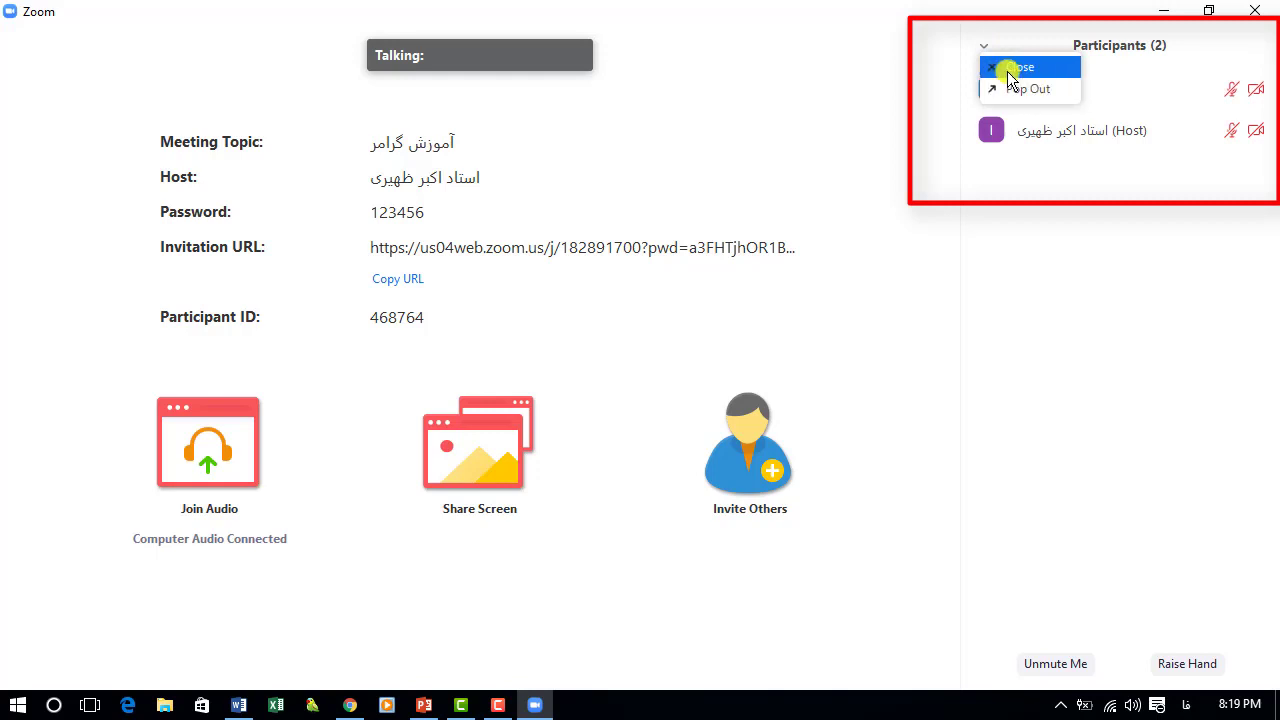
pyautogui.click(1008, 70)
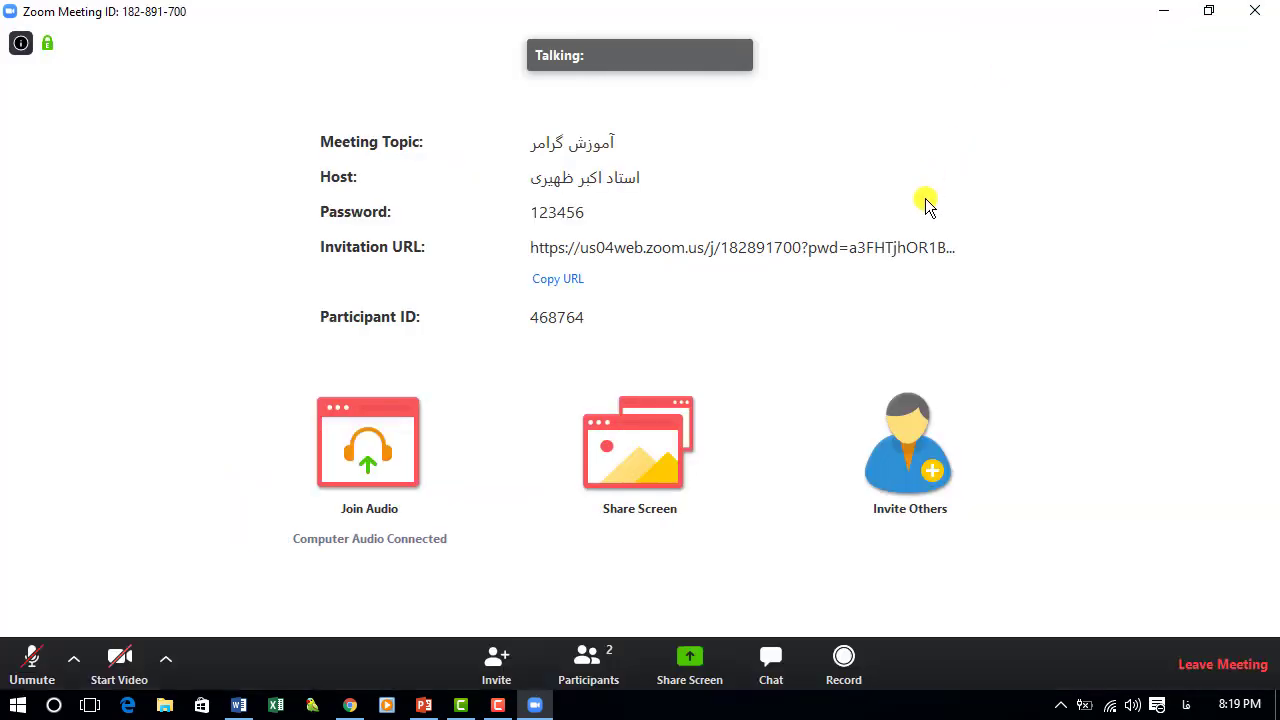
# - Review the windows and applications available for screen sharing, and dismiss the selection without sharing
pyautogui.click(690, 660)
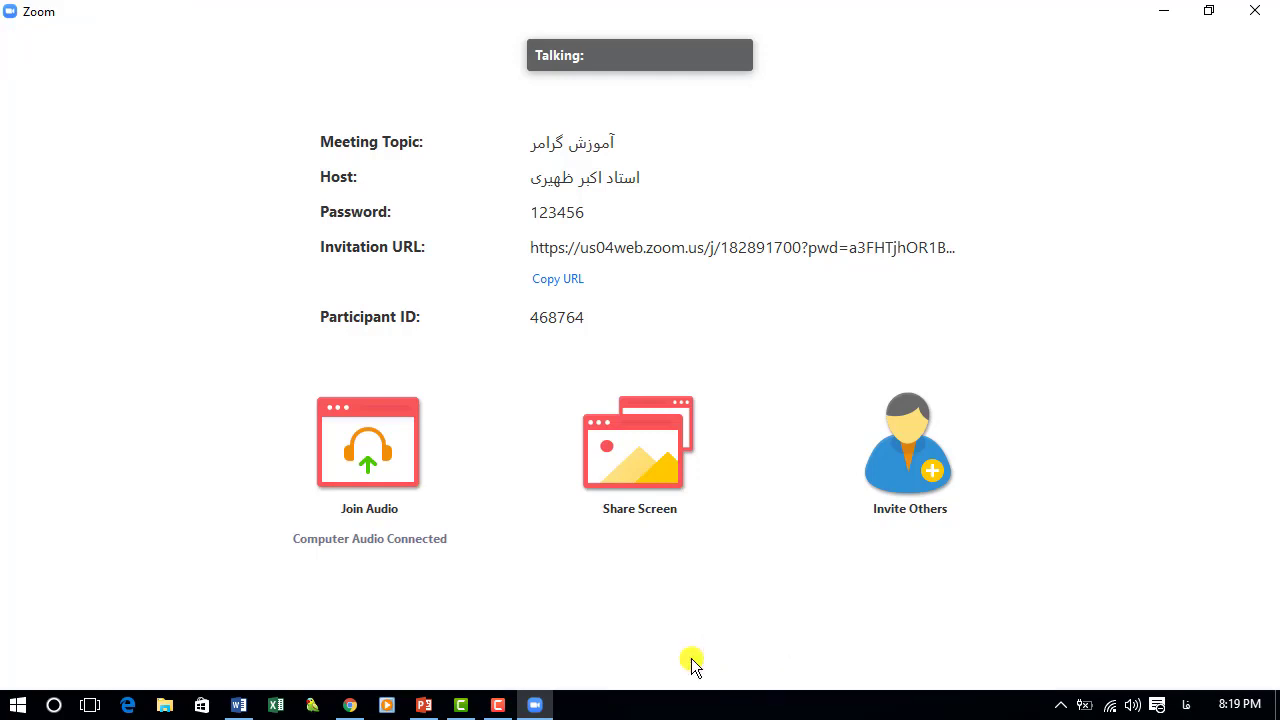
pyautogui.moveTo(686, 620)
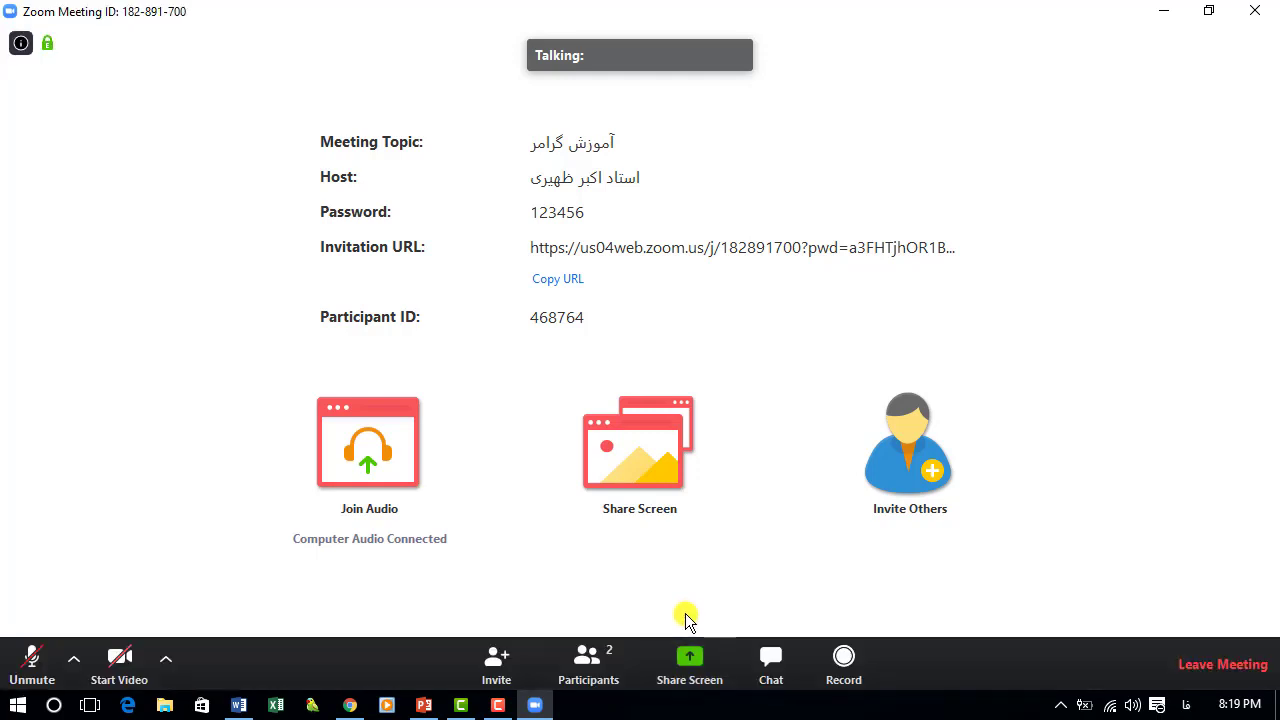
pyautogui.click(689, 664)
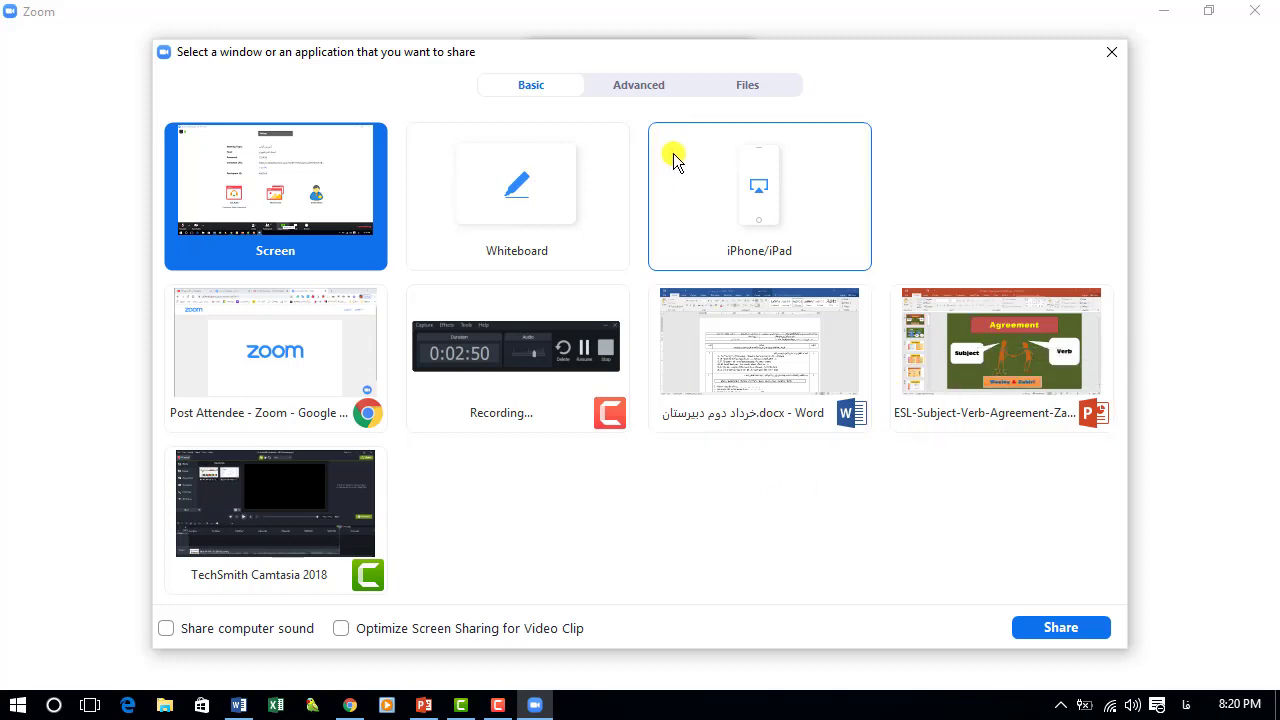
pyautogui.moveTo(540, 648)
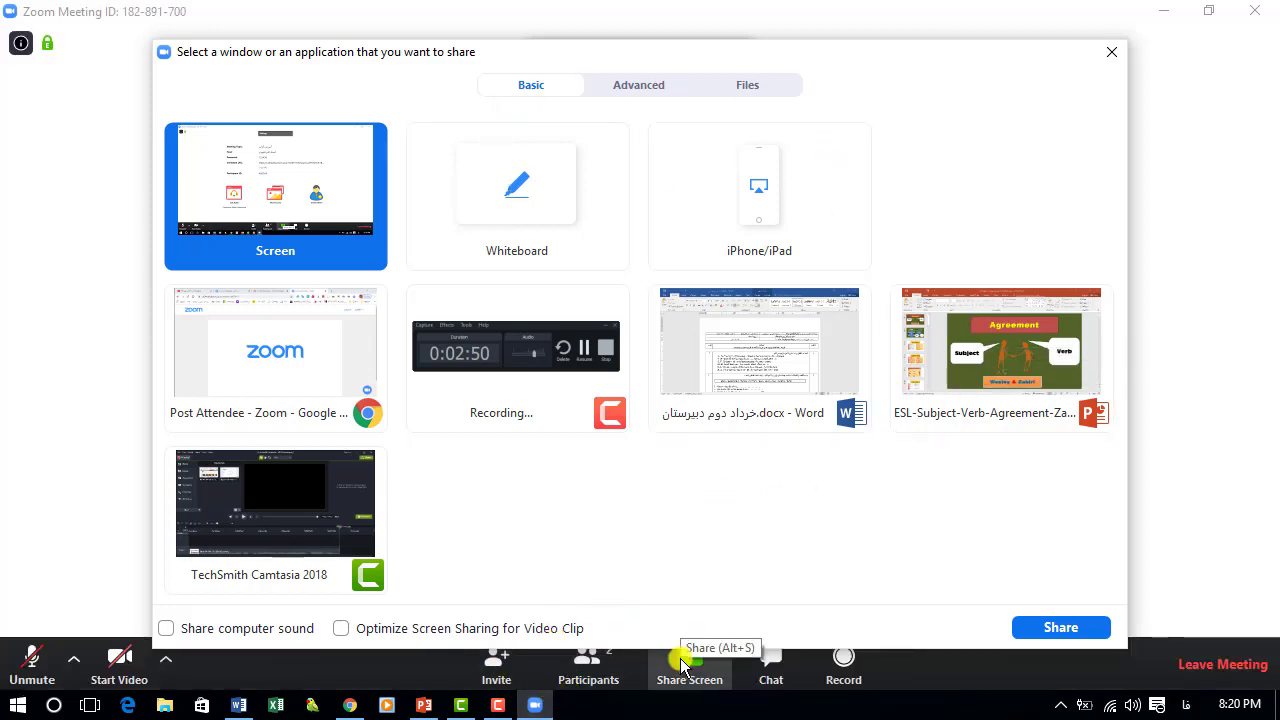
pyautogui.click(1111, 51)
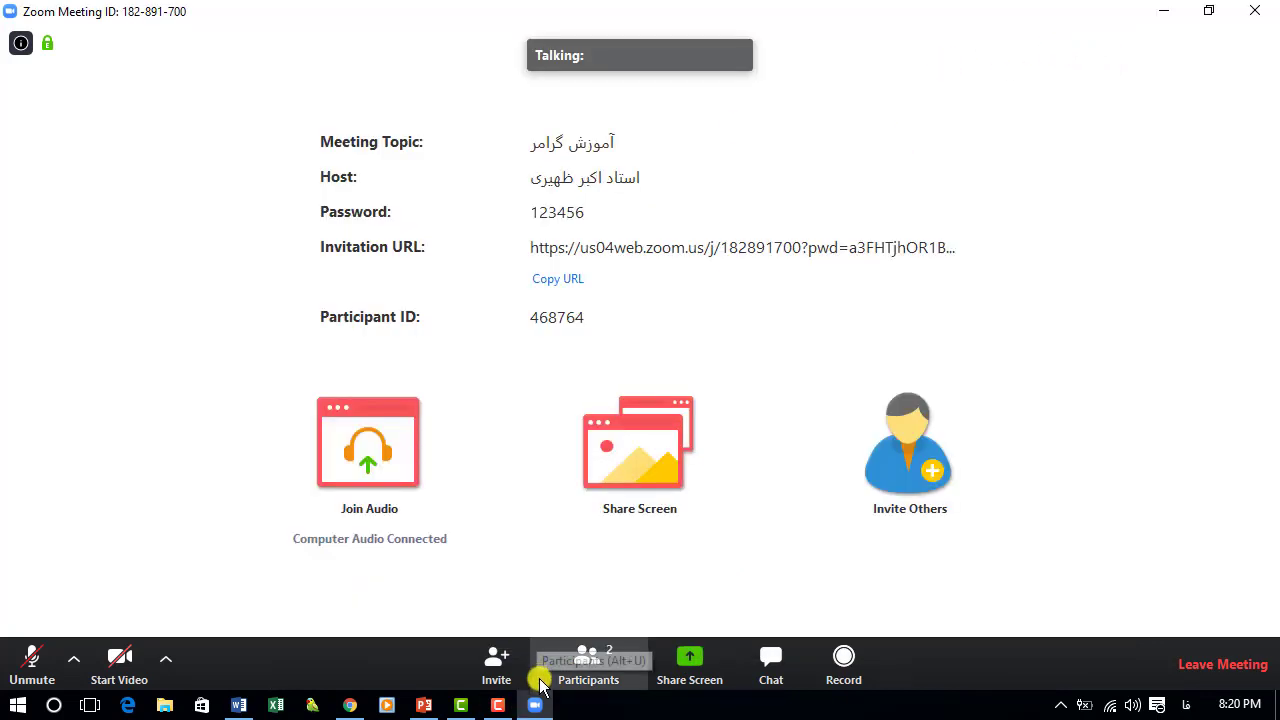
# - Switch to Chrome and load google.com in a new tab, followed by the presenter's YouTube channel page
pyautogui.click(352, 705)
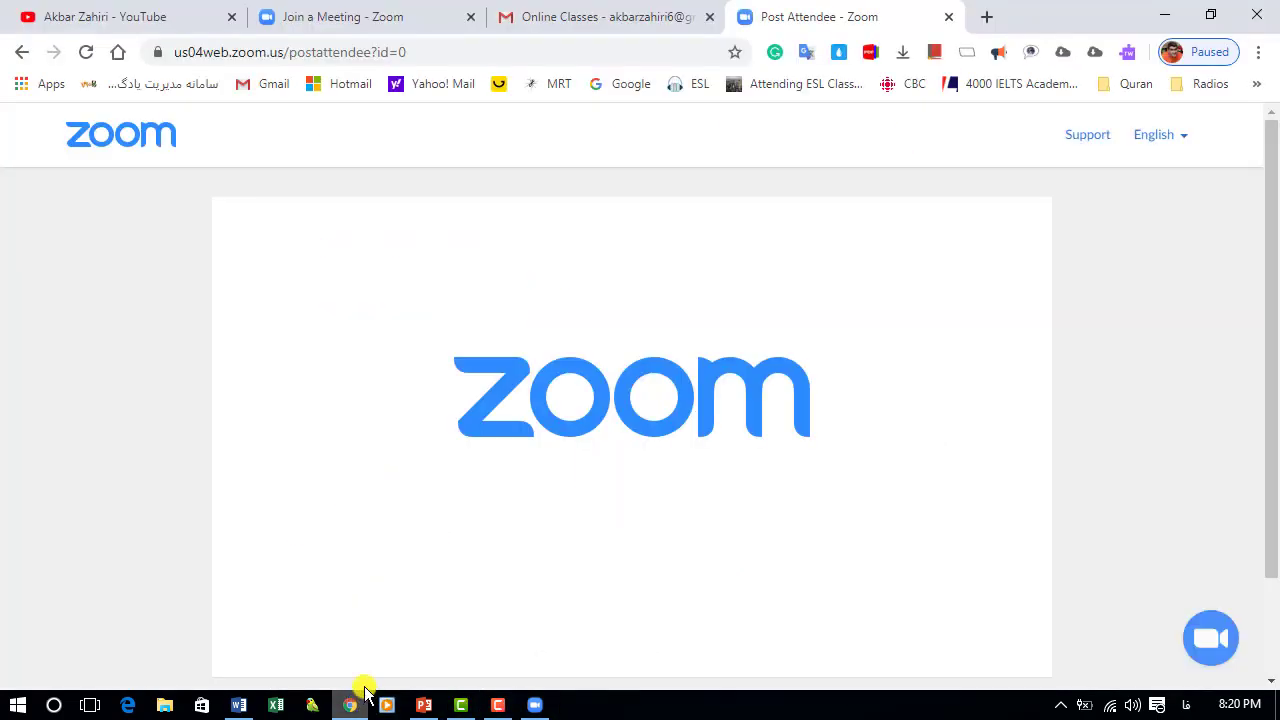
pyautogui.click(986, 18)
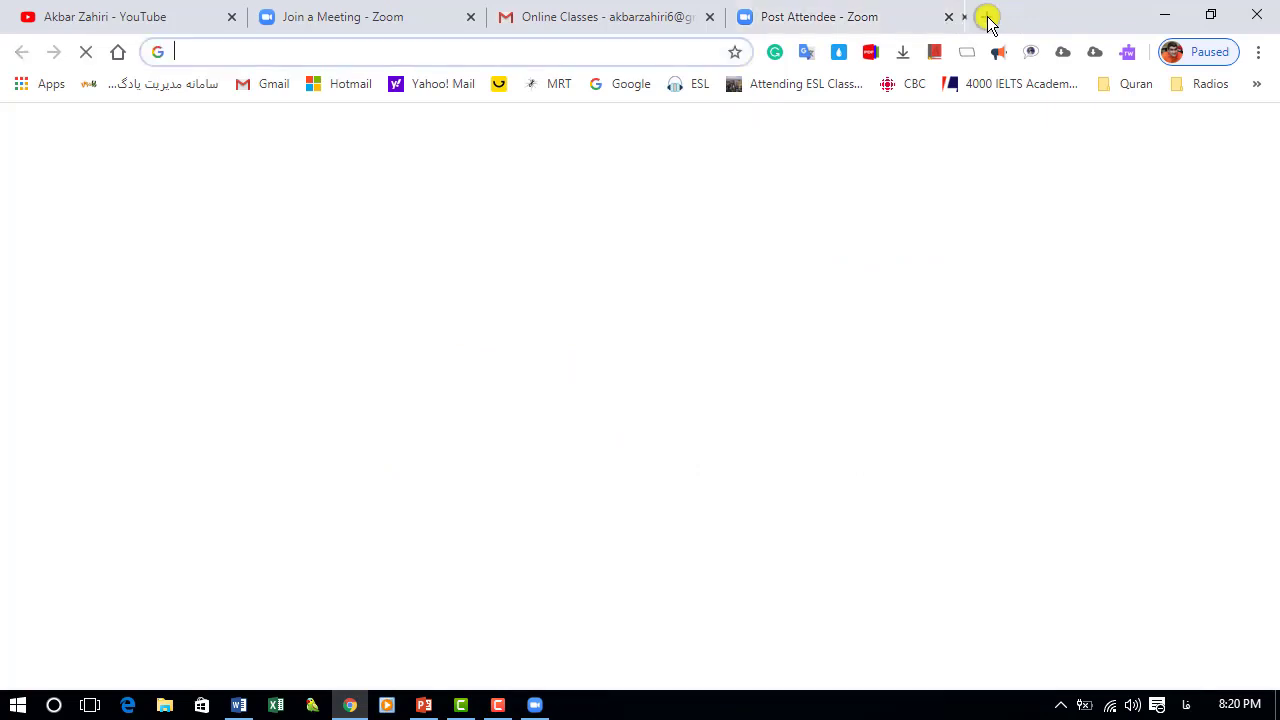
pyautogui.write('google.com')
pyautogui.press('Return')
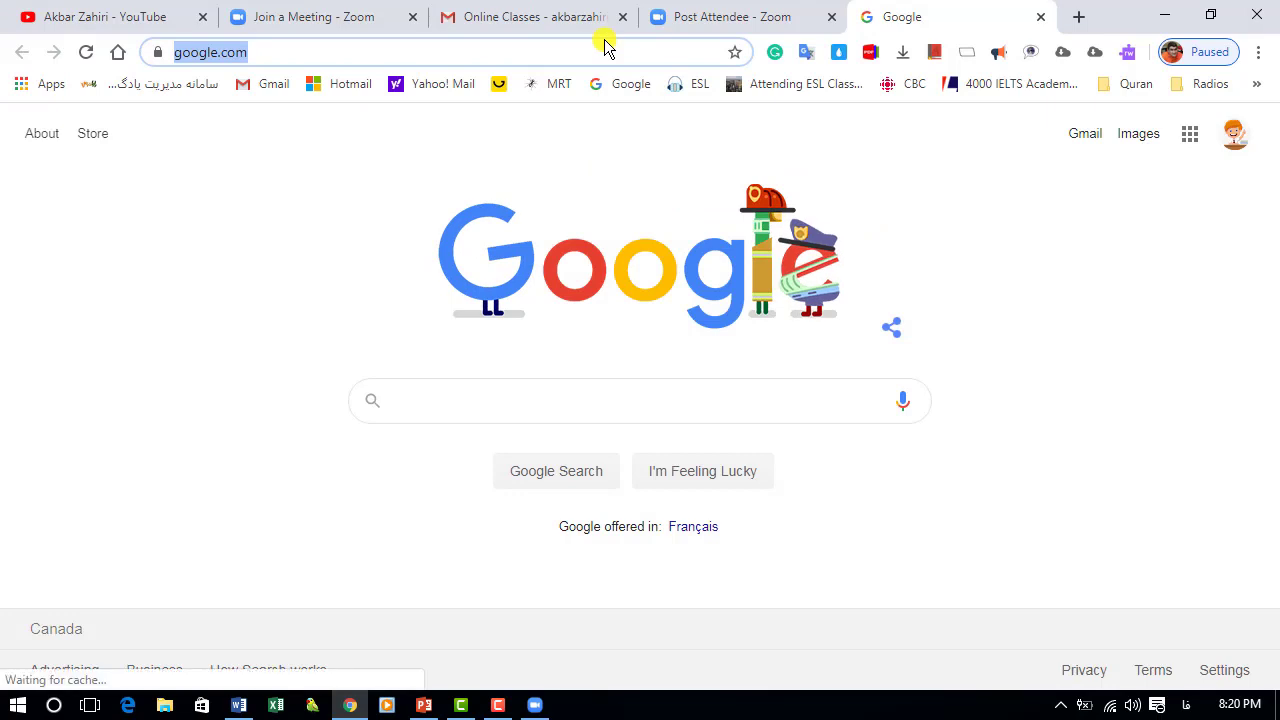
pyautogui.write('https://www.youtube.com/c/AkbarZahiri')
pyautogui.press('Return')
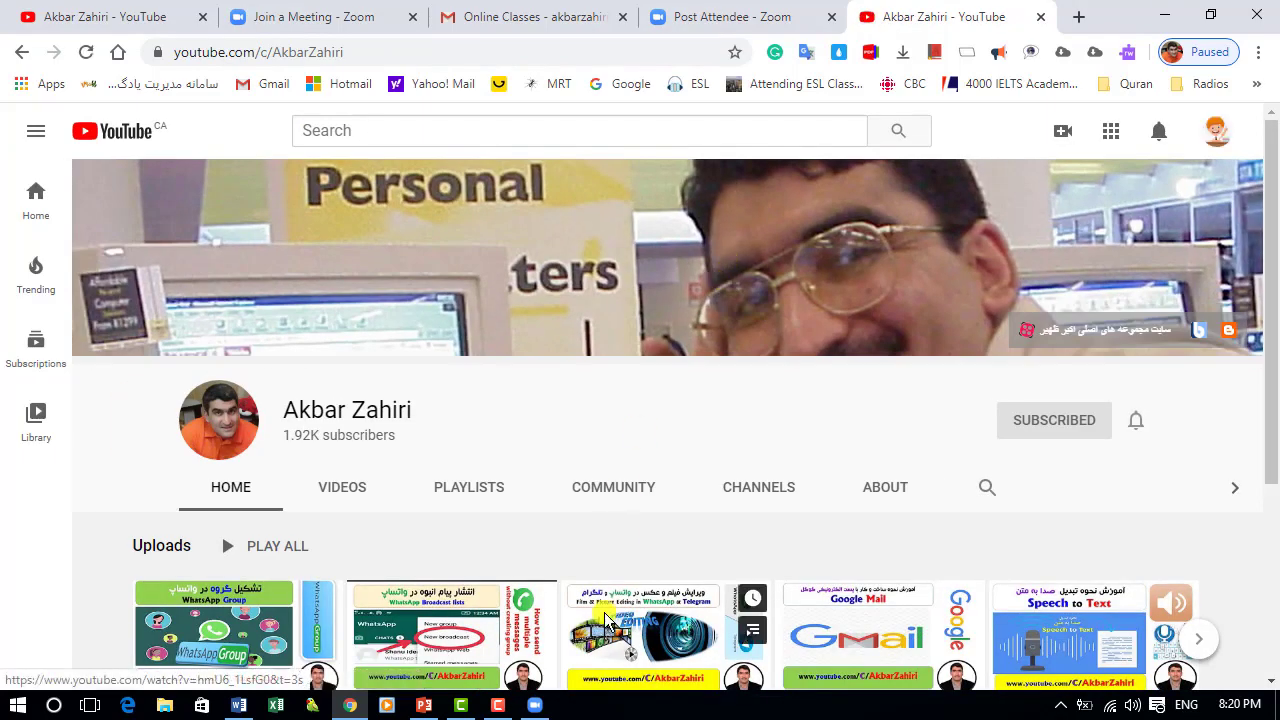
# - Return to the Zoom meeting, share the Chrome window showing the YouTube channel, and stop sharing it
pyautogui.click(538, 708)
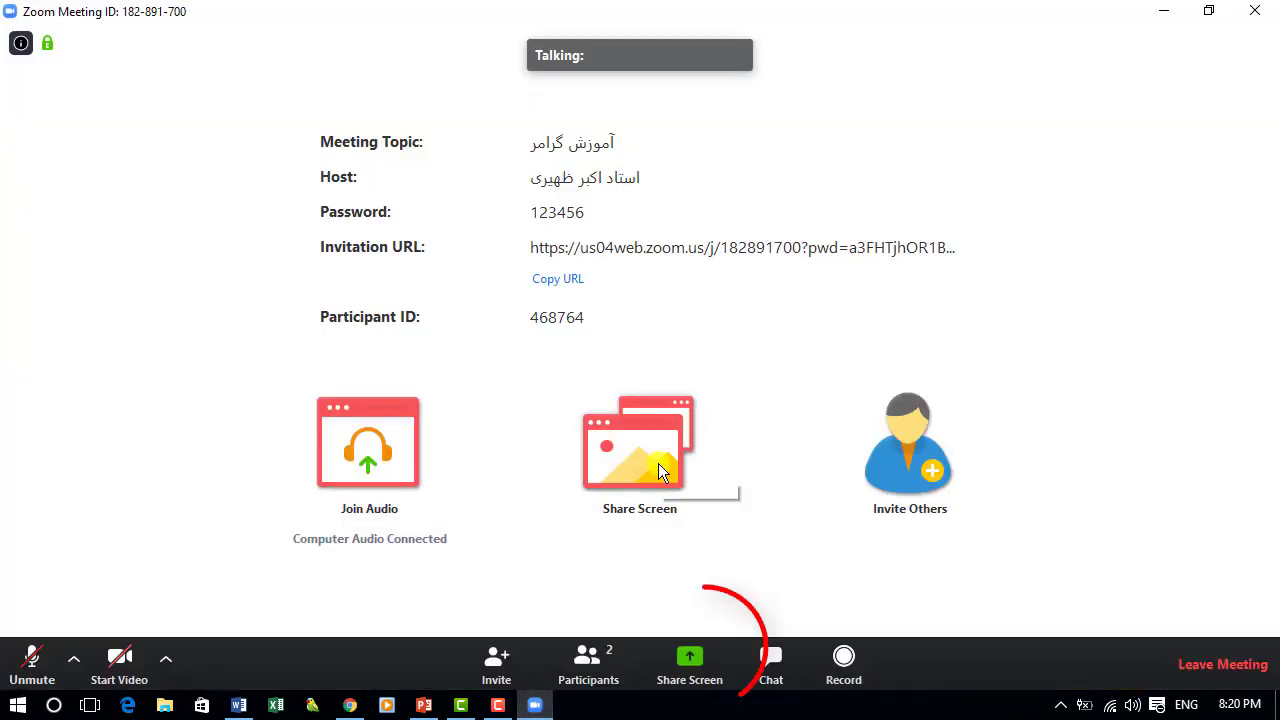
pyautogui.click(697, 662)
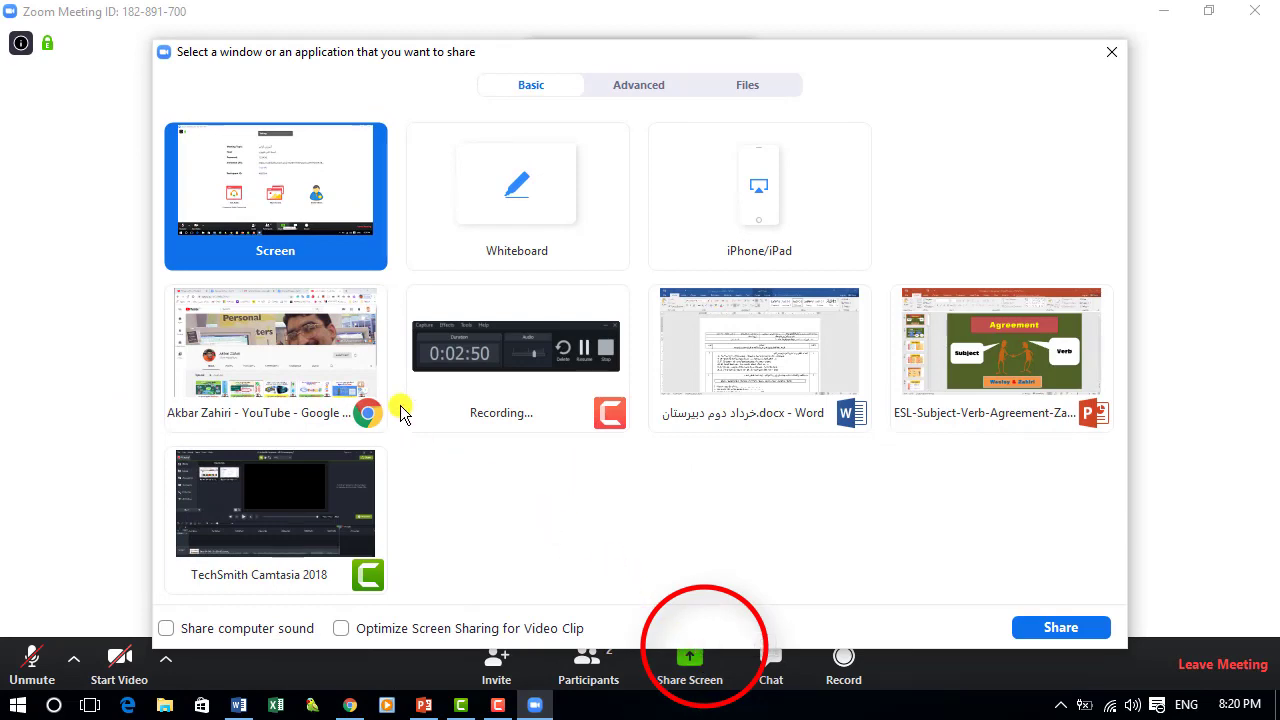
pyautogui.click(330, 343)
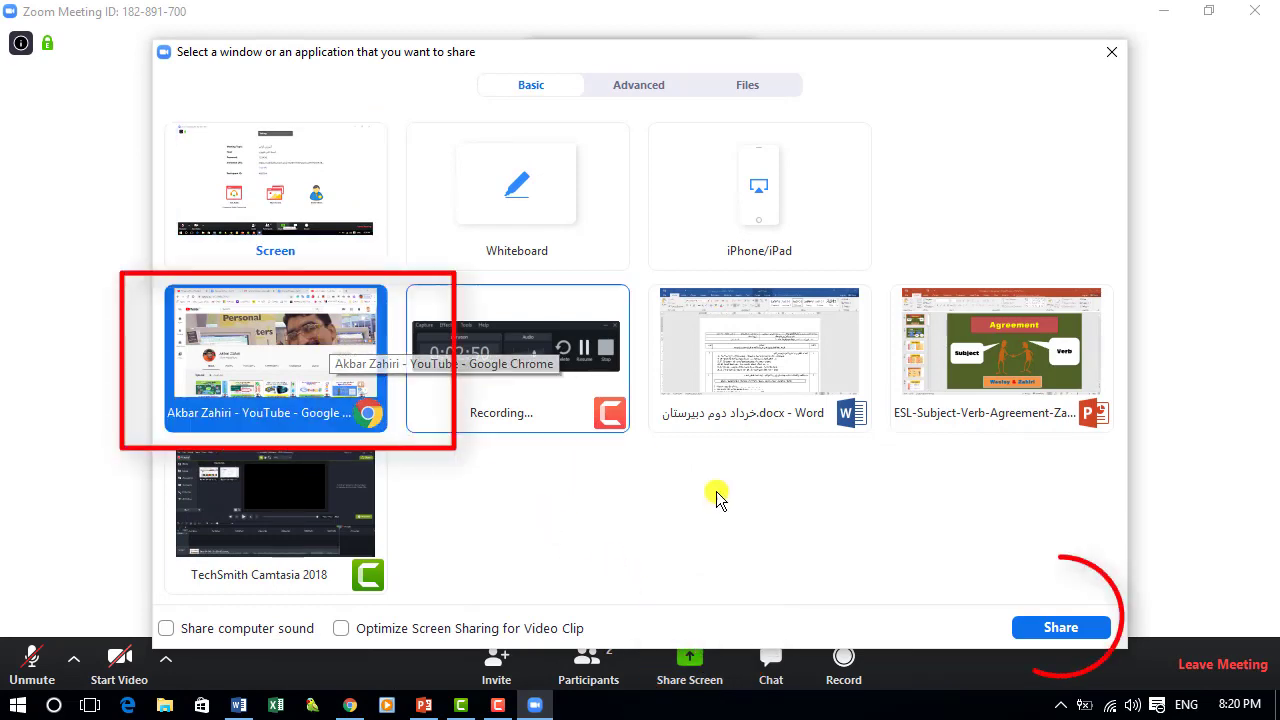
pyautogui.click(1061, 627)
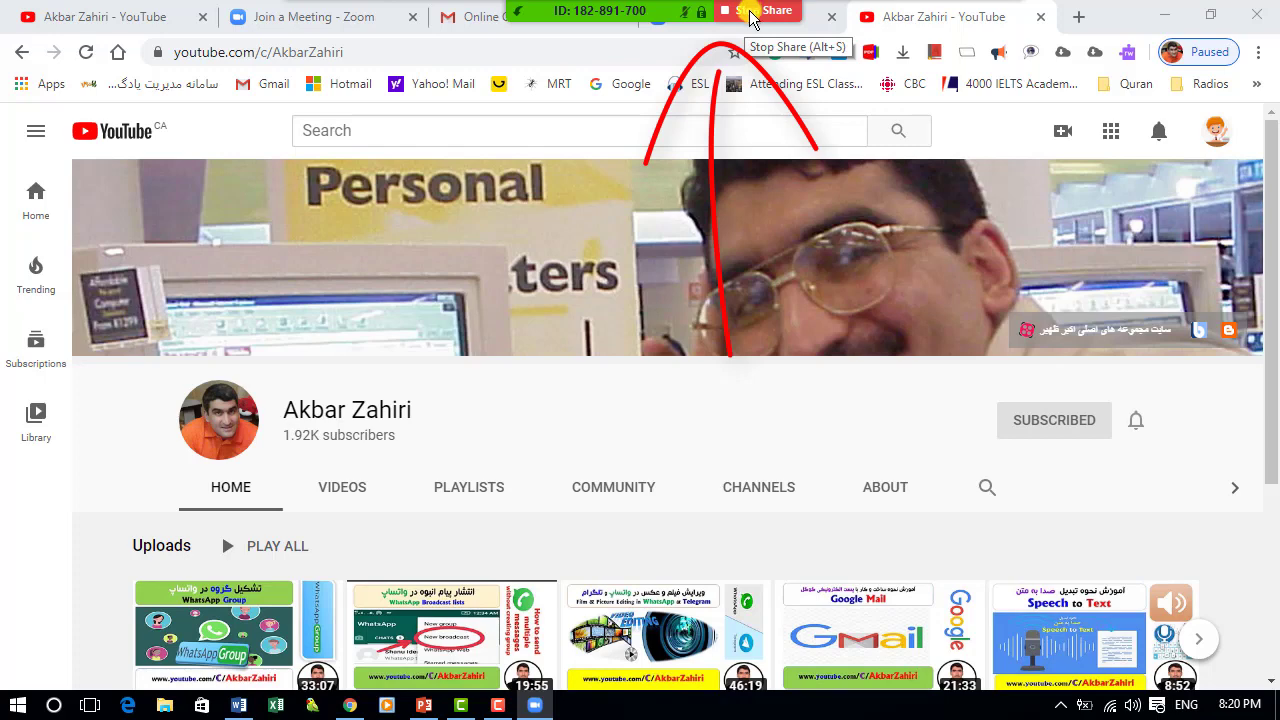
pyautogui.click(749, 19)
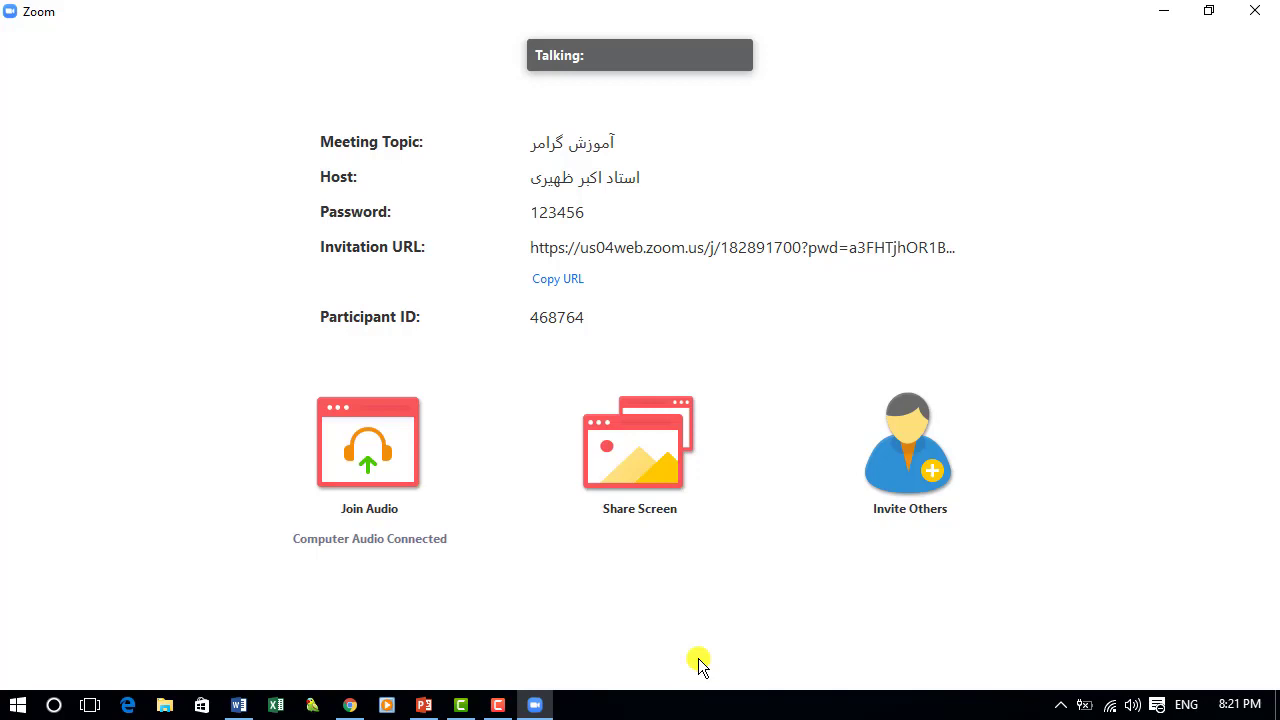
# - Open the meeting's group chat and send the message "thanks" to Everyone
pyautogui.moveTo(705, 655)
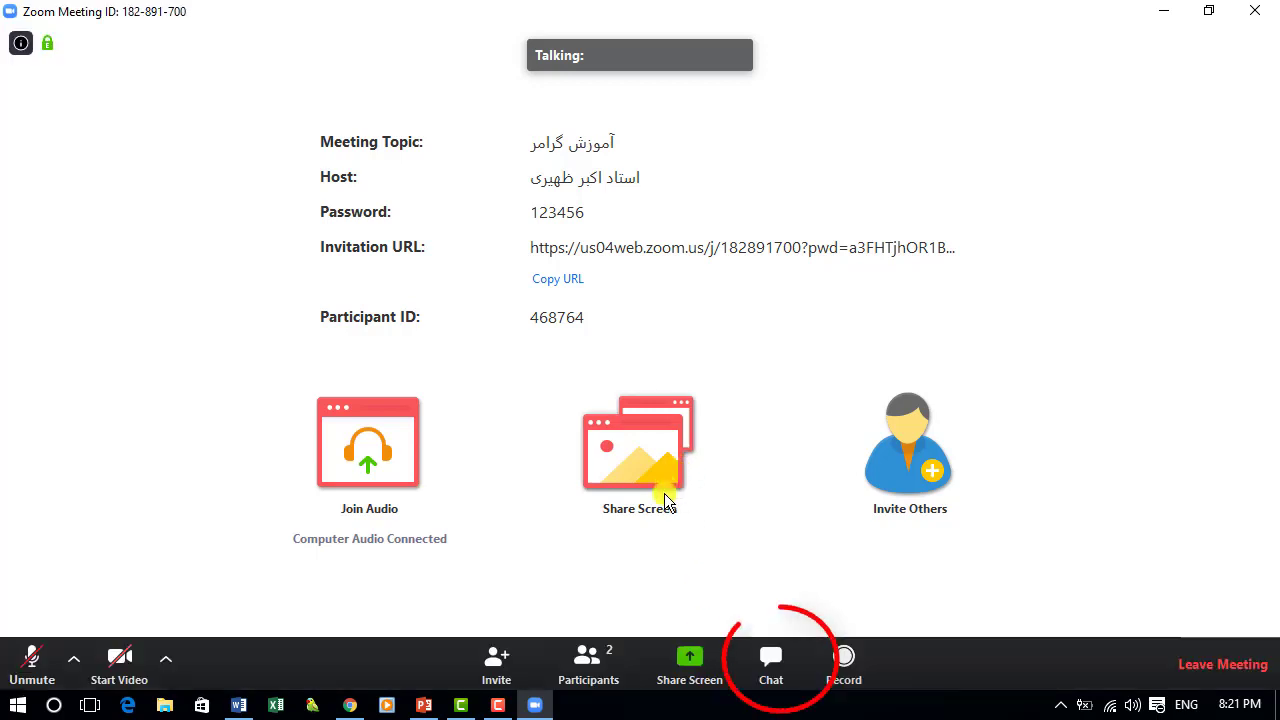
pyautogui.click(770, 668)
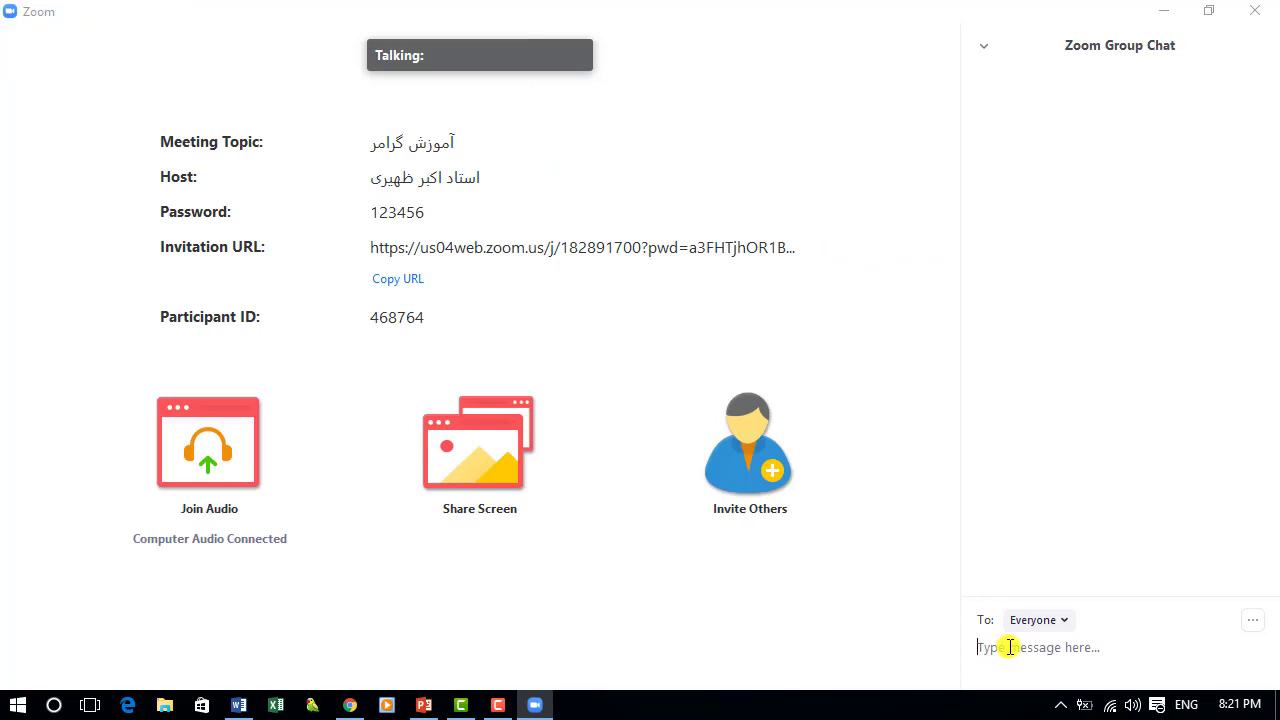
pyautogui.write('tha')
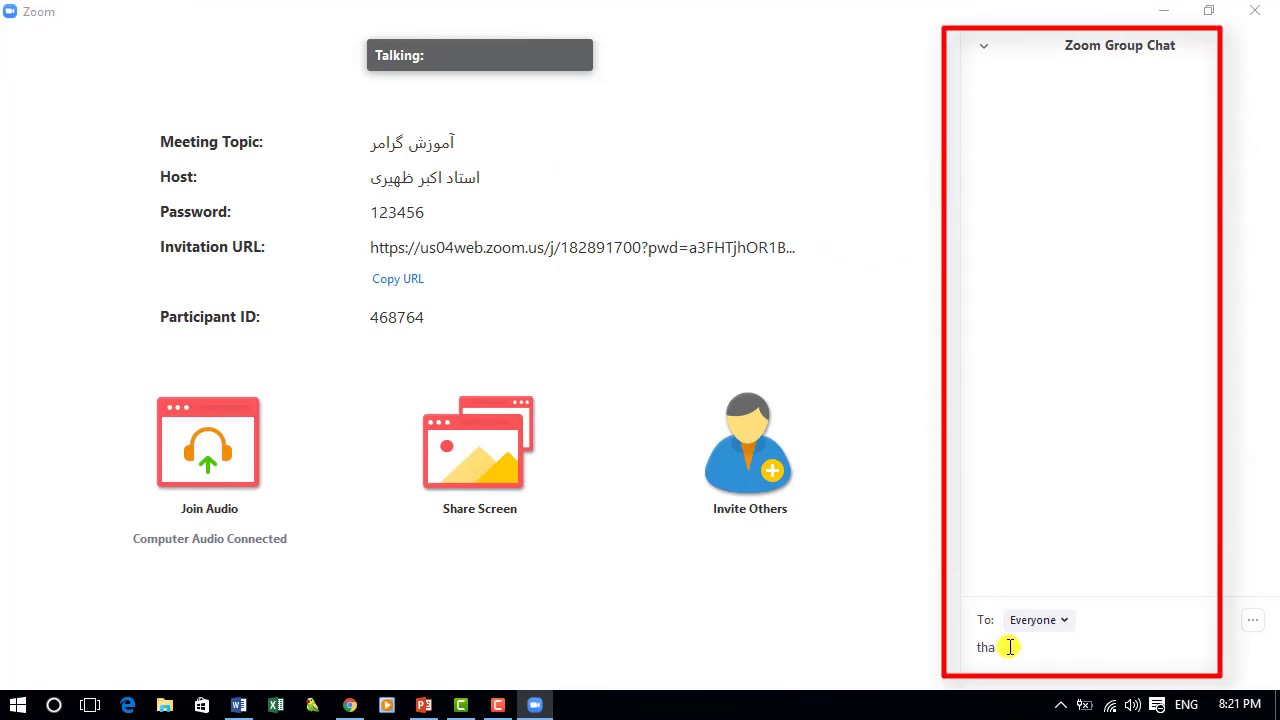
pyautogui.write('nks')
pyautogui.press('Return')
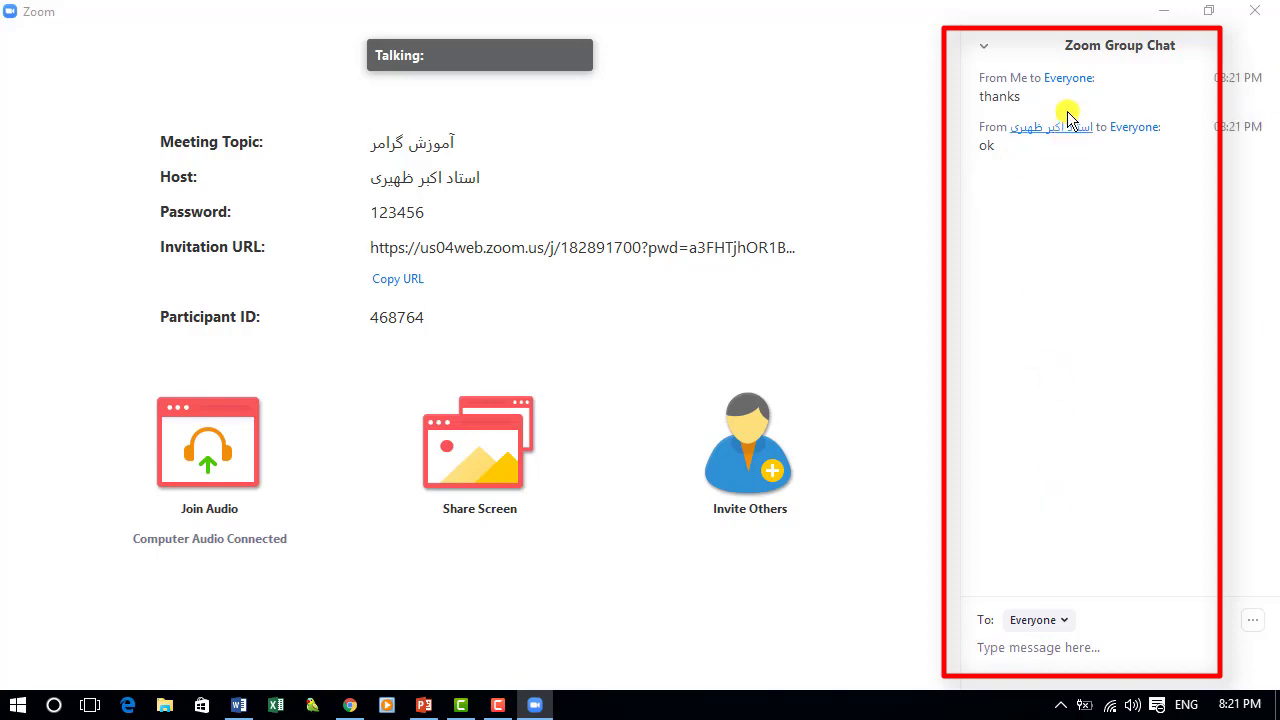
# - Review the chat's recipient choices without changing Everyone, and show its Save Chat option without saving
pyautogui.click(1060, 624)
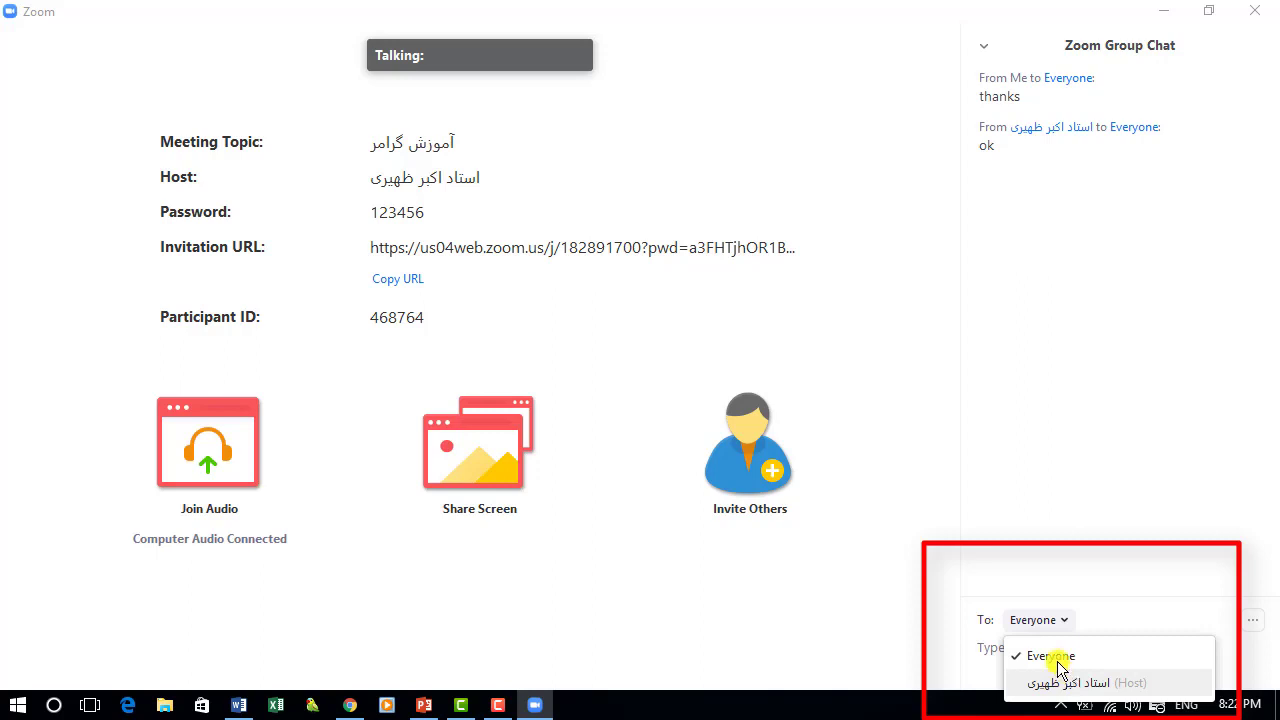
pyautogui.click(1189, 491)
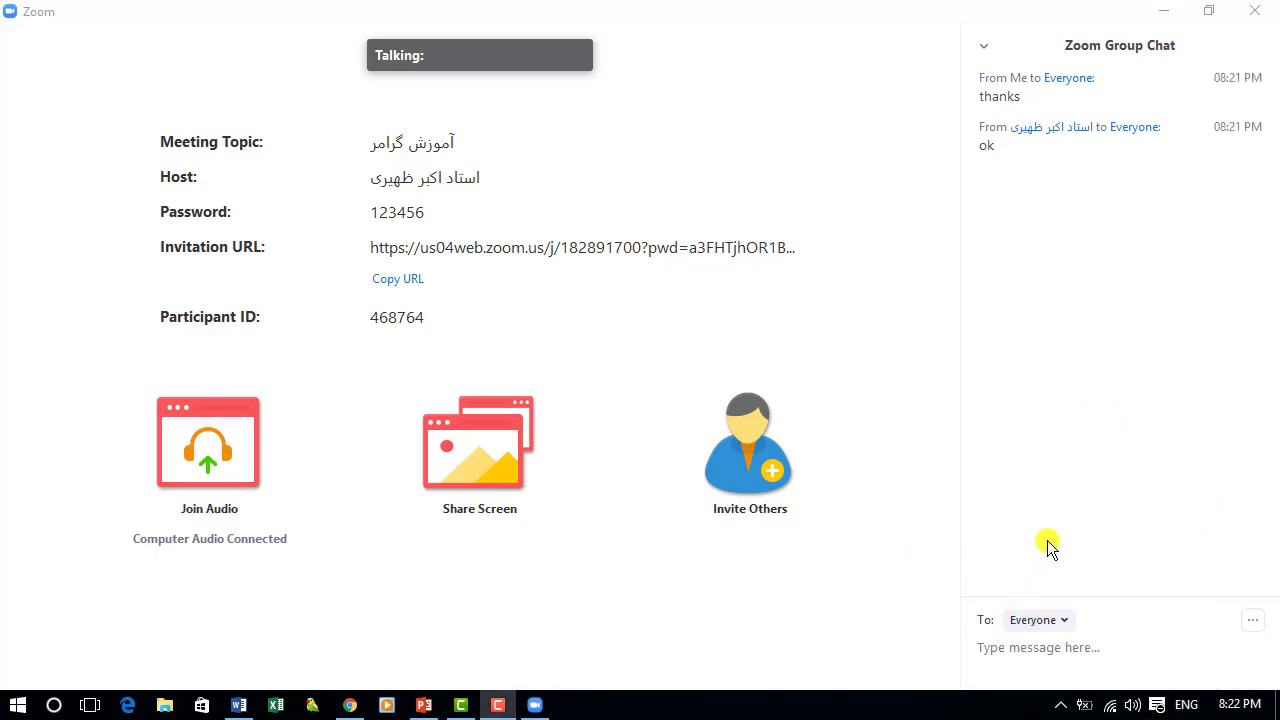
pyautogui.click(1254, 624)
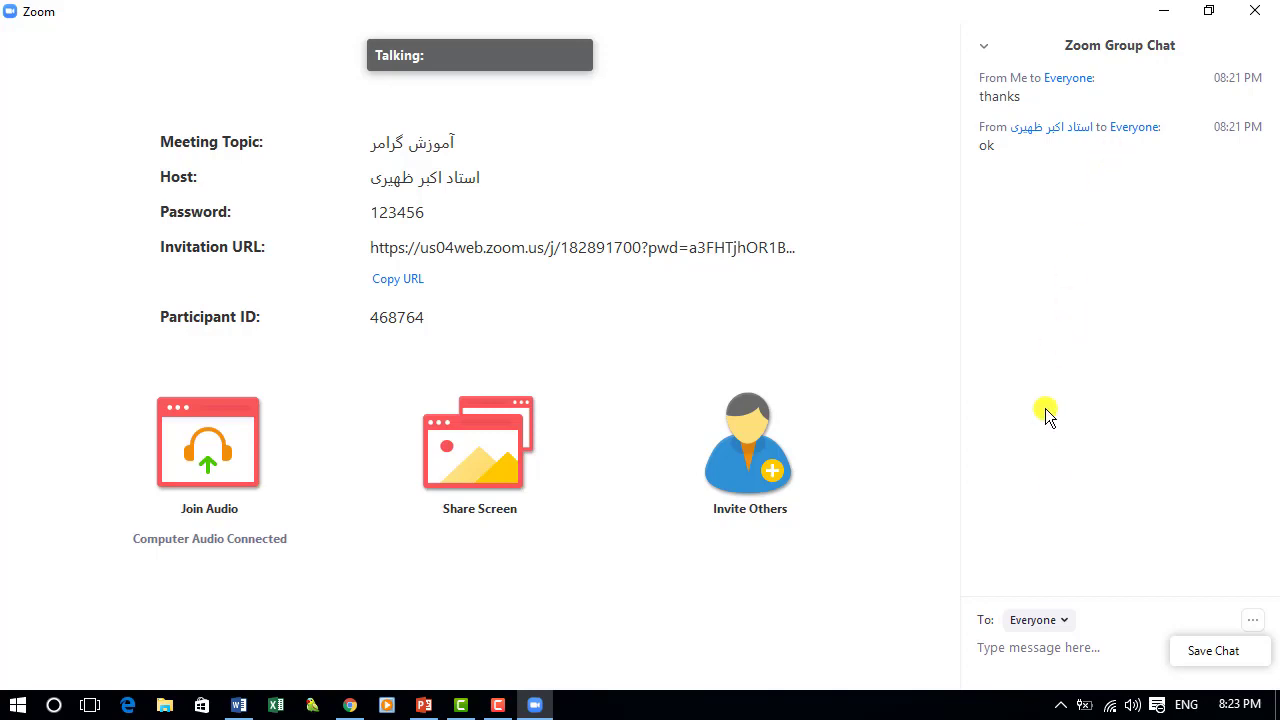
pyautogui.moveTo(665, 655)
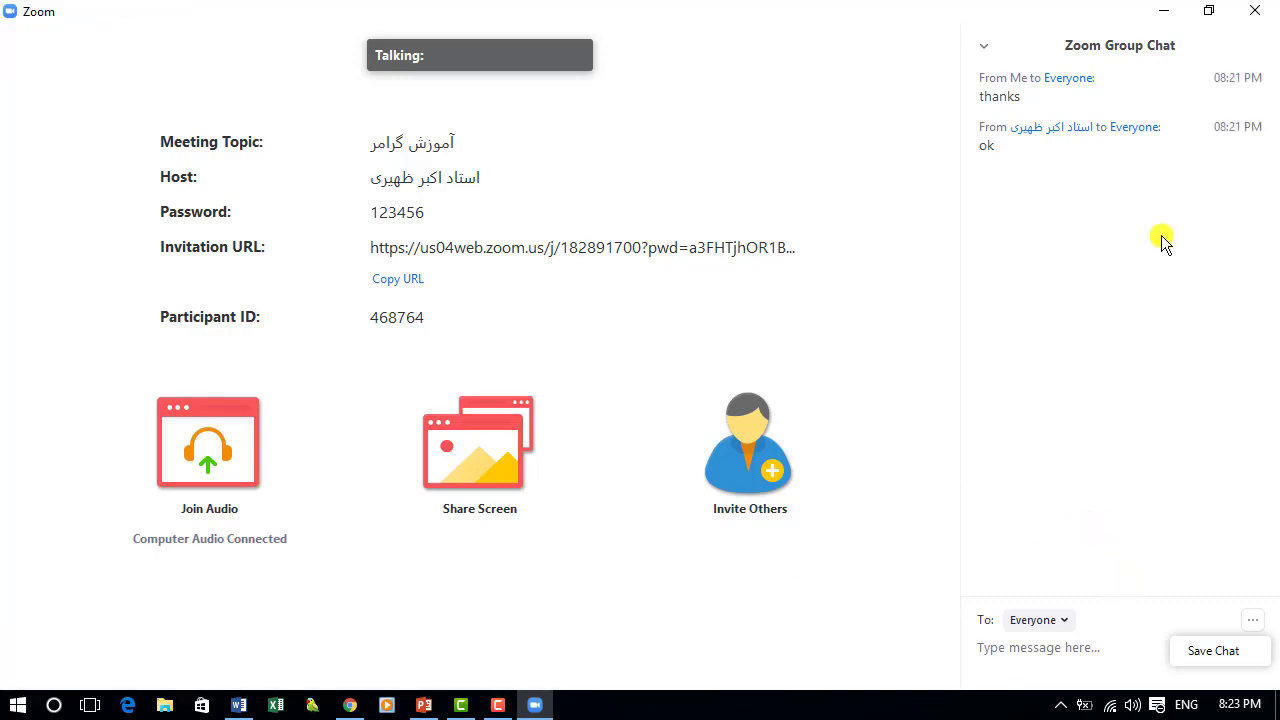
# - Pop the group chat out into its own window, move it higher over the meeting, and close it
pyautogui.click(984, 46)
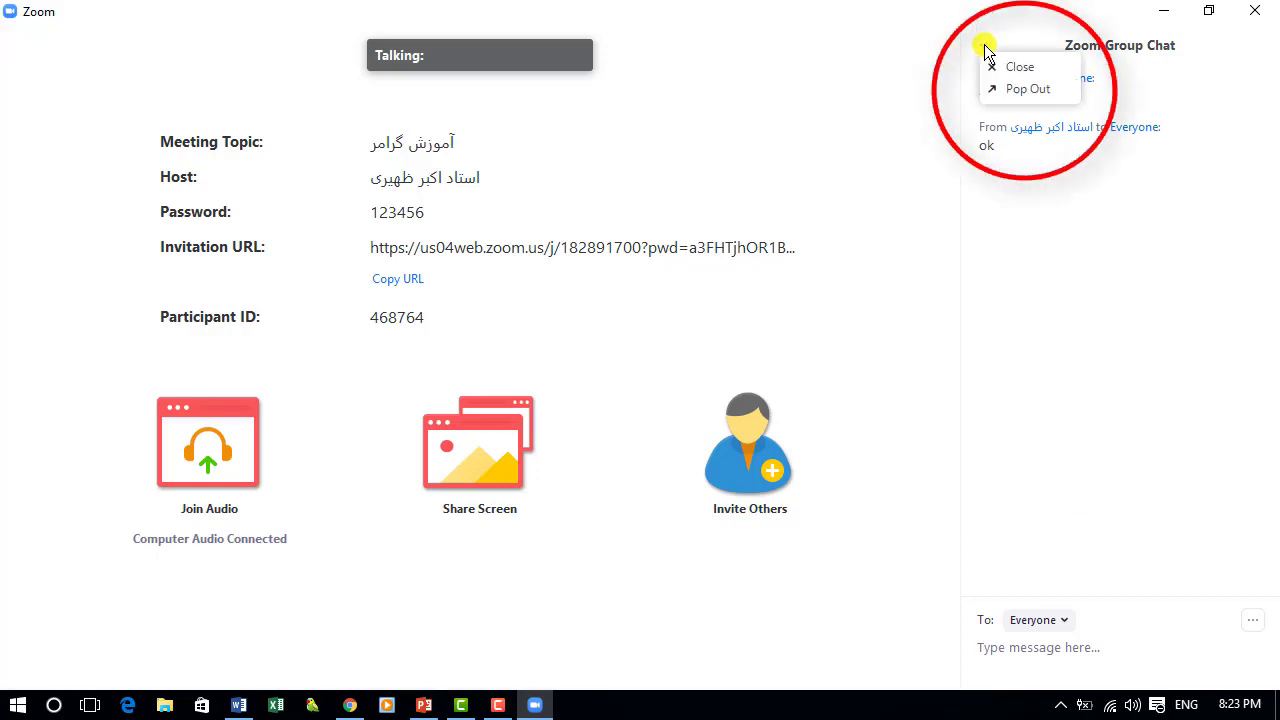
pyautogui.click(1024, 88)
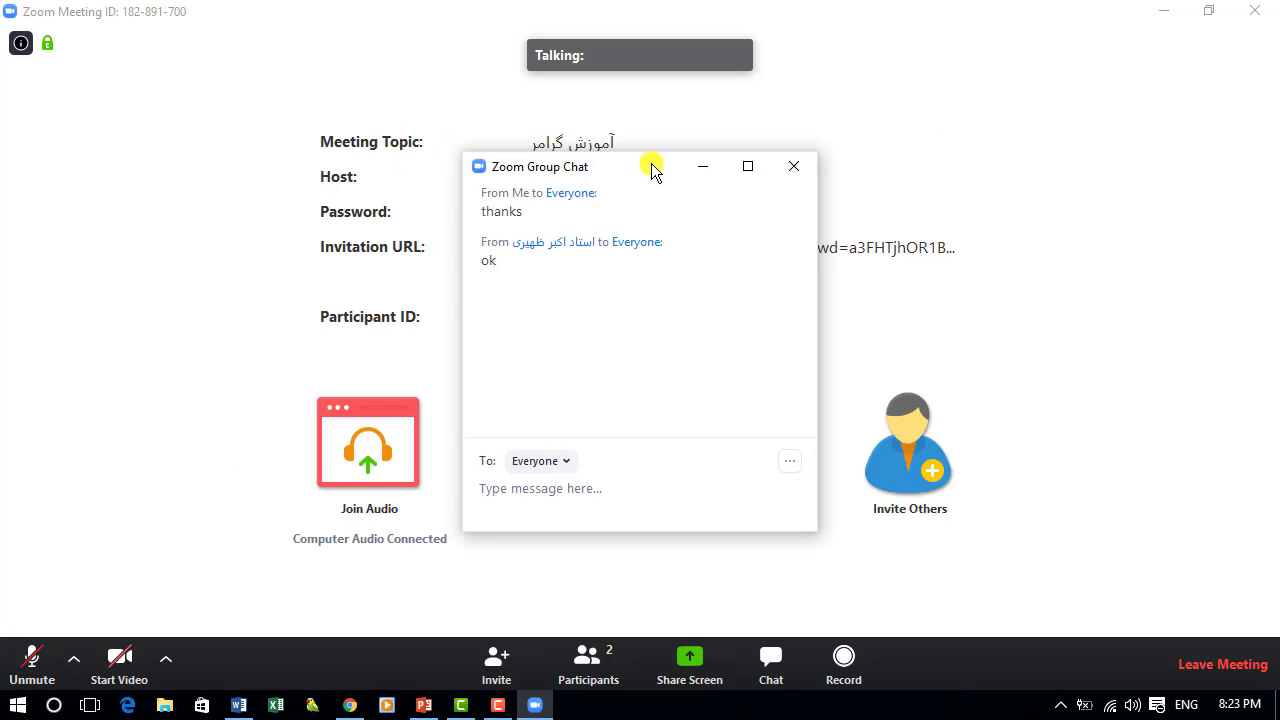
pyautogui.moveTo(651, 166); pyautogui.dragTo(606, 66)
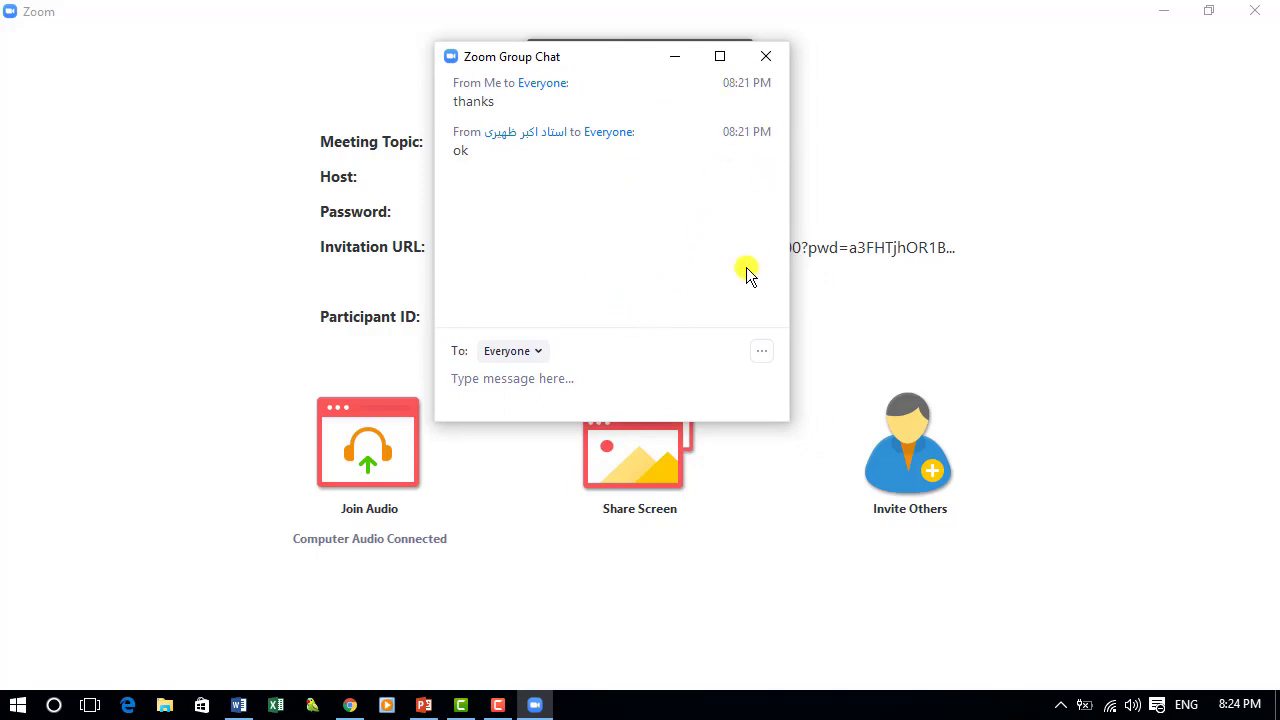
pyautogui.click(766, 56)
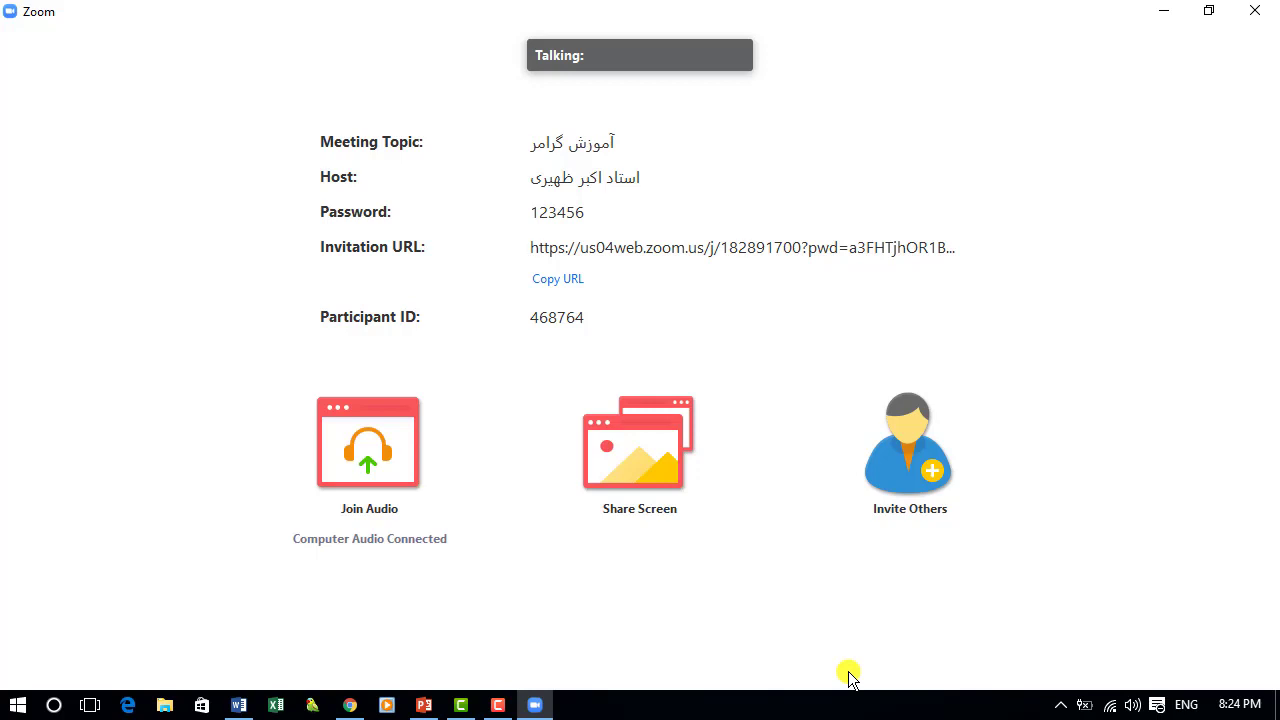
# - Try to record the meeting, and dismiss the resulting message
pyautogui.moveTo(849, 634)
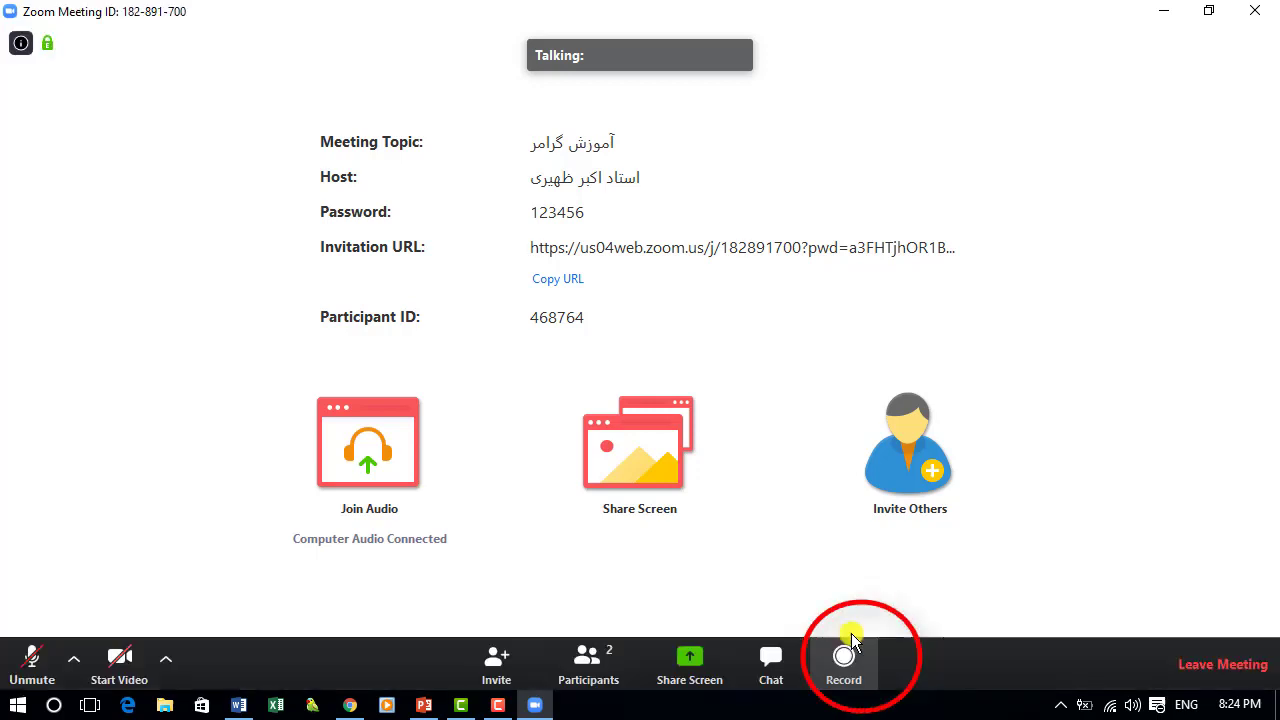
pyautogui.click(853, 656)
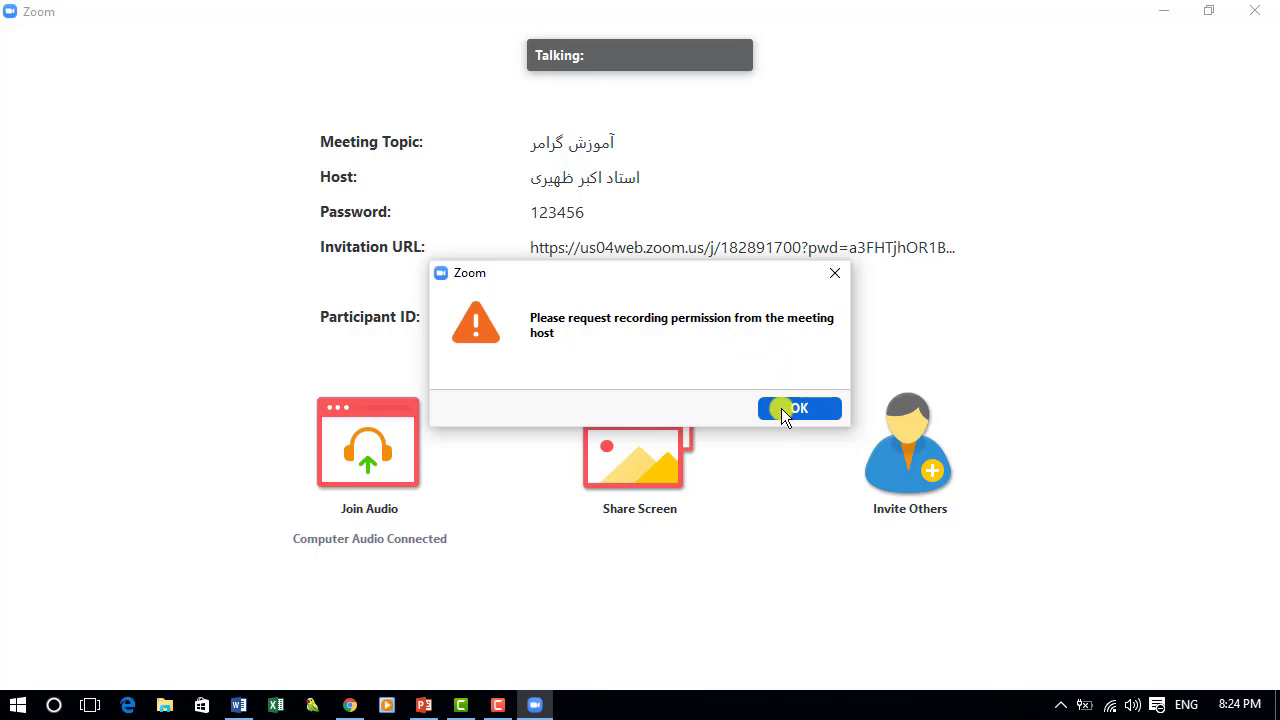
pyautogui.click(781, 408)
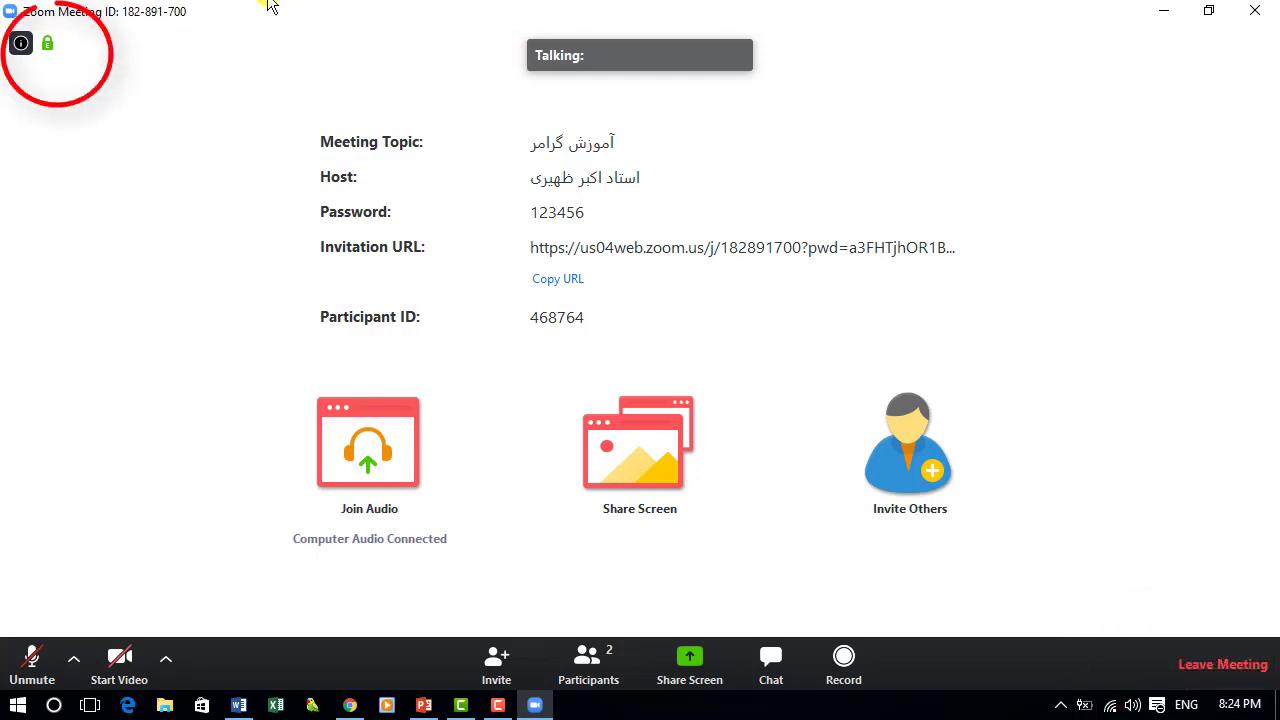
# - View the meeting information, including its ID, host and invitation URL, and hide it again
pyautogui.click(21, 42)
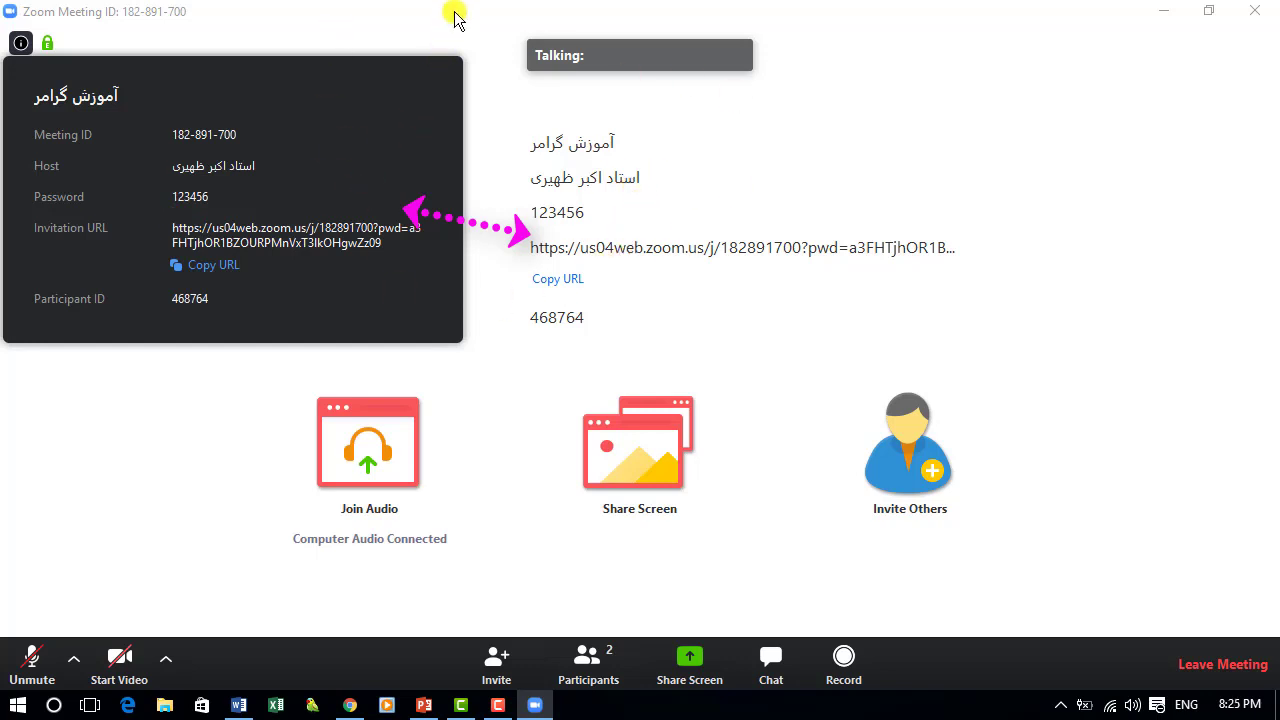
pyautogui.moveTo(43, 40)
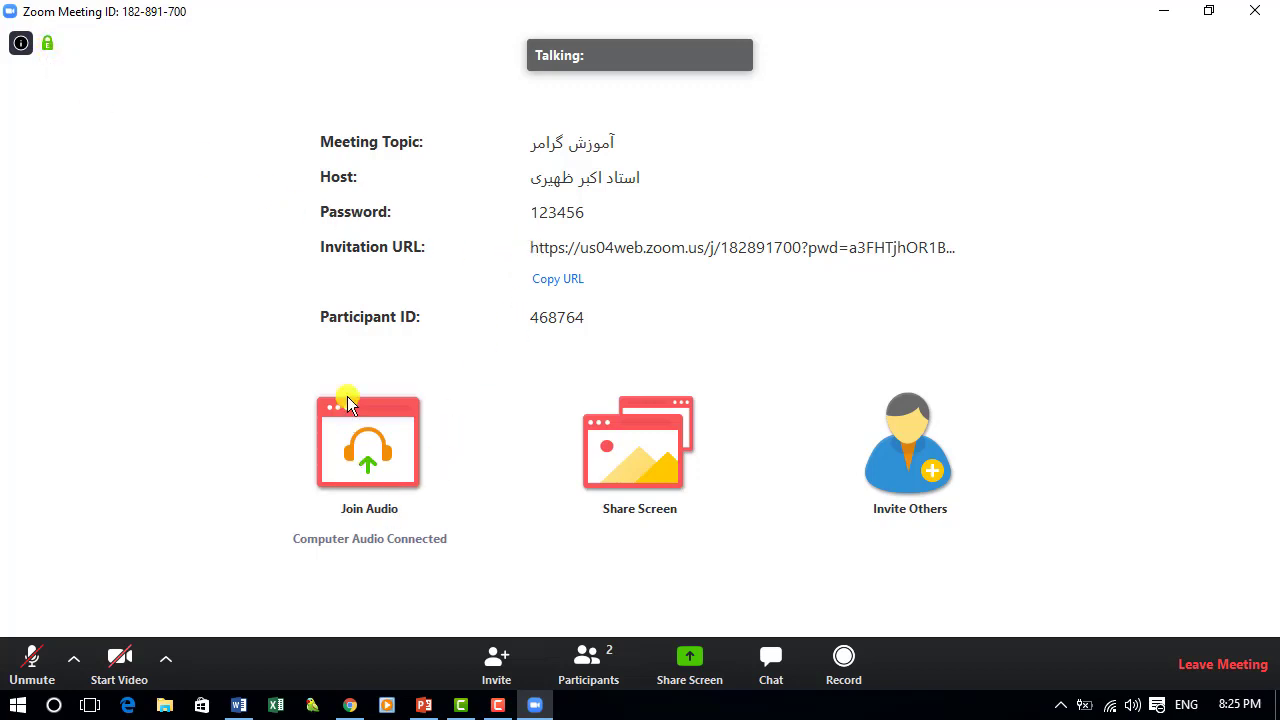
# - Test the speaker and microphone from the Join Audio options, answering Yes to both checks, and finish the test
pyautogui.click(352, 472)
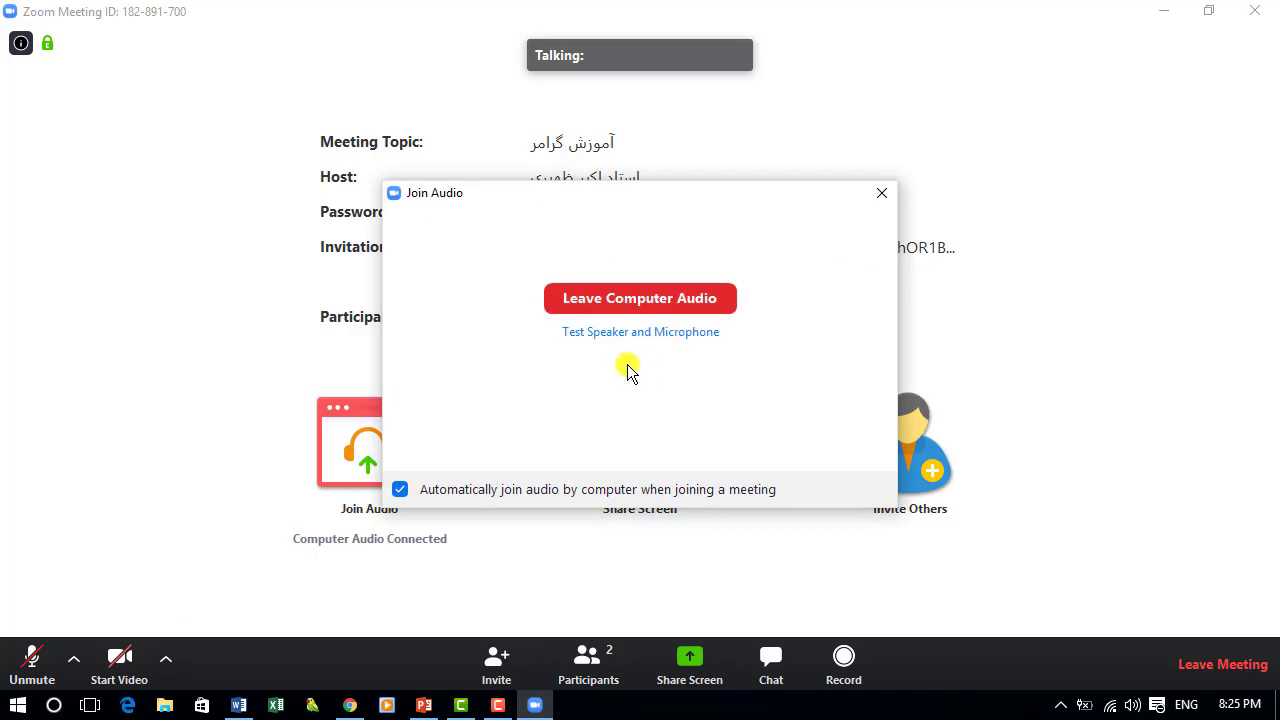
pyautogui.click(607, 333)
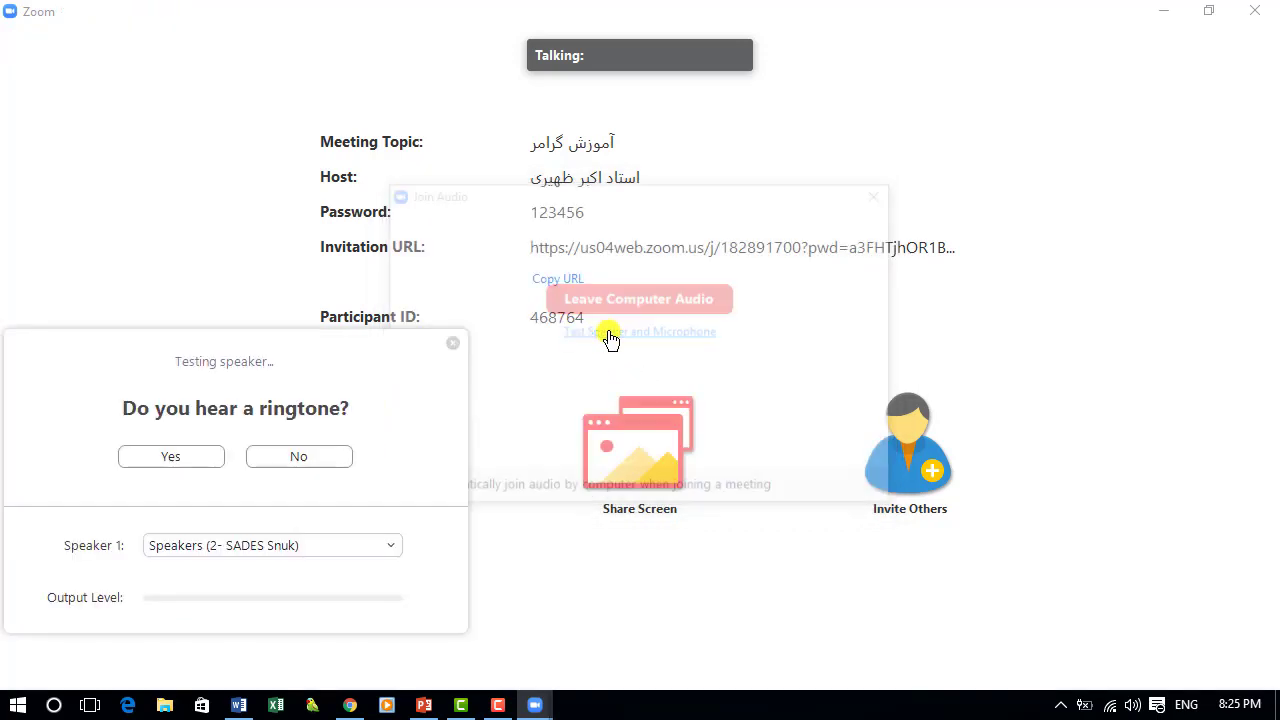
pyautogui.click(172, 458)
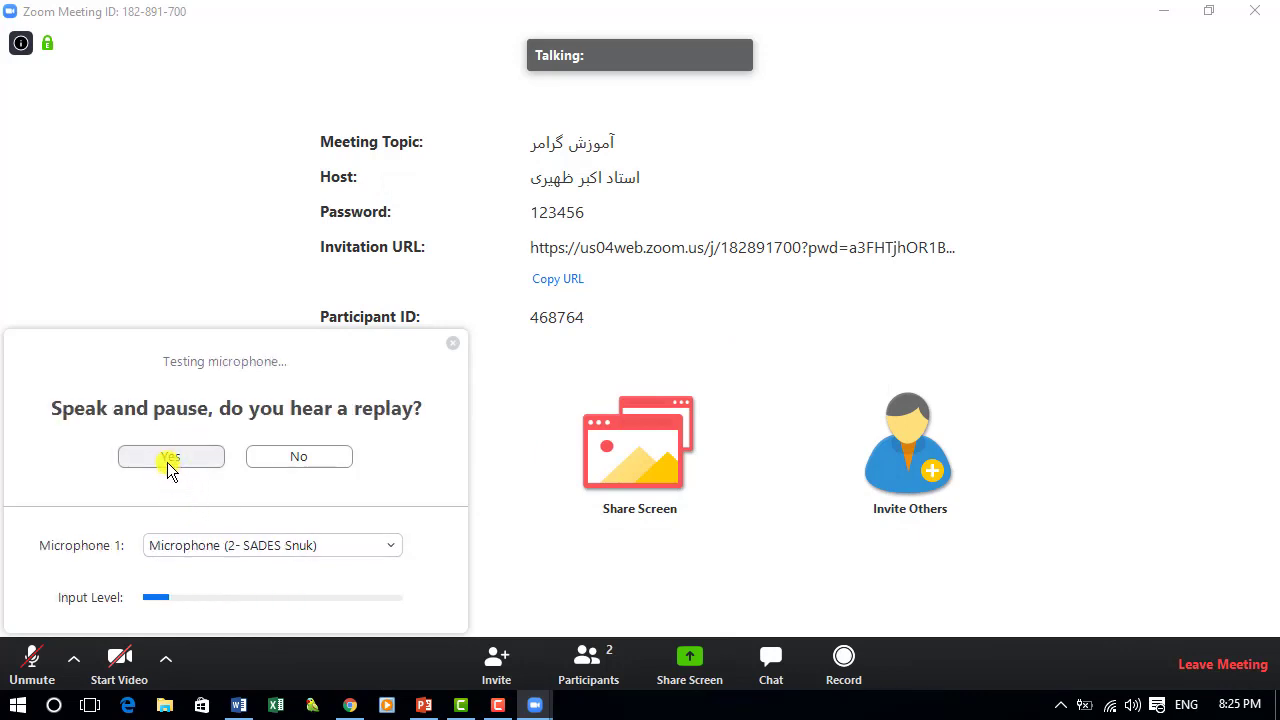
pyautogui.click(167, 455)
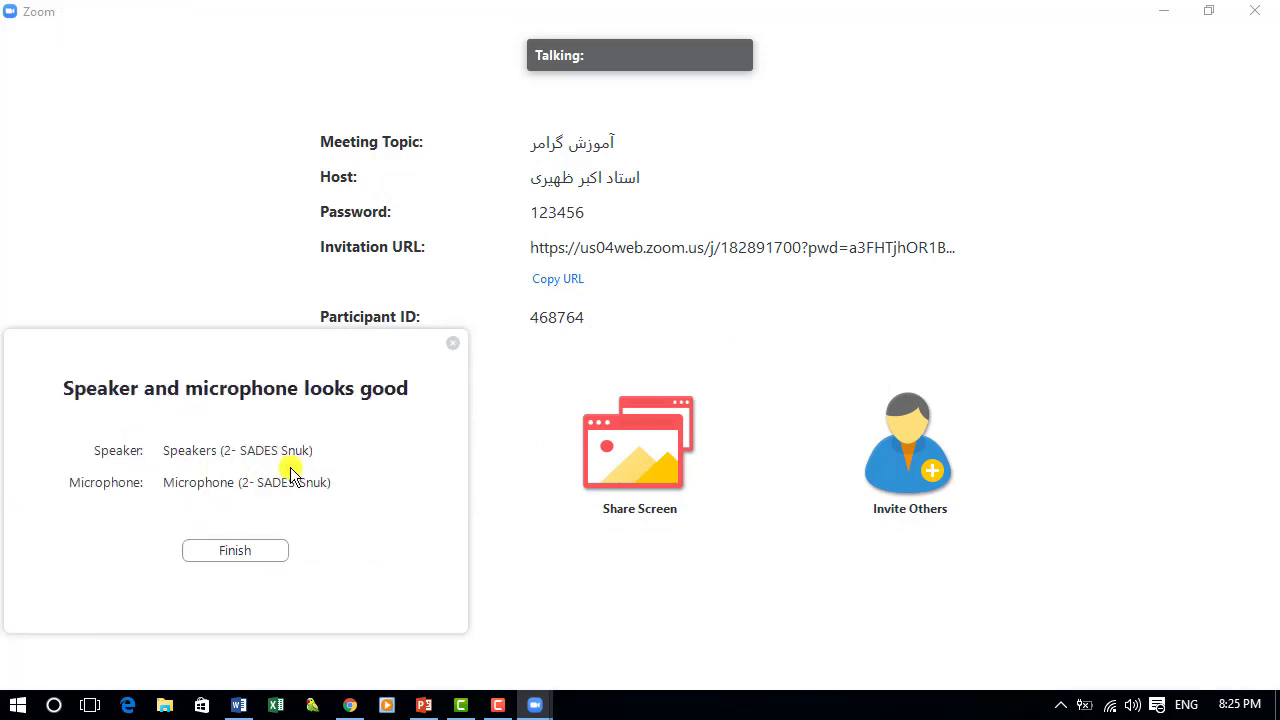
pyautogui.click(251, 549)
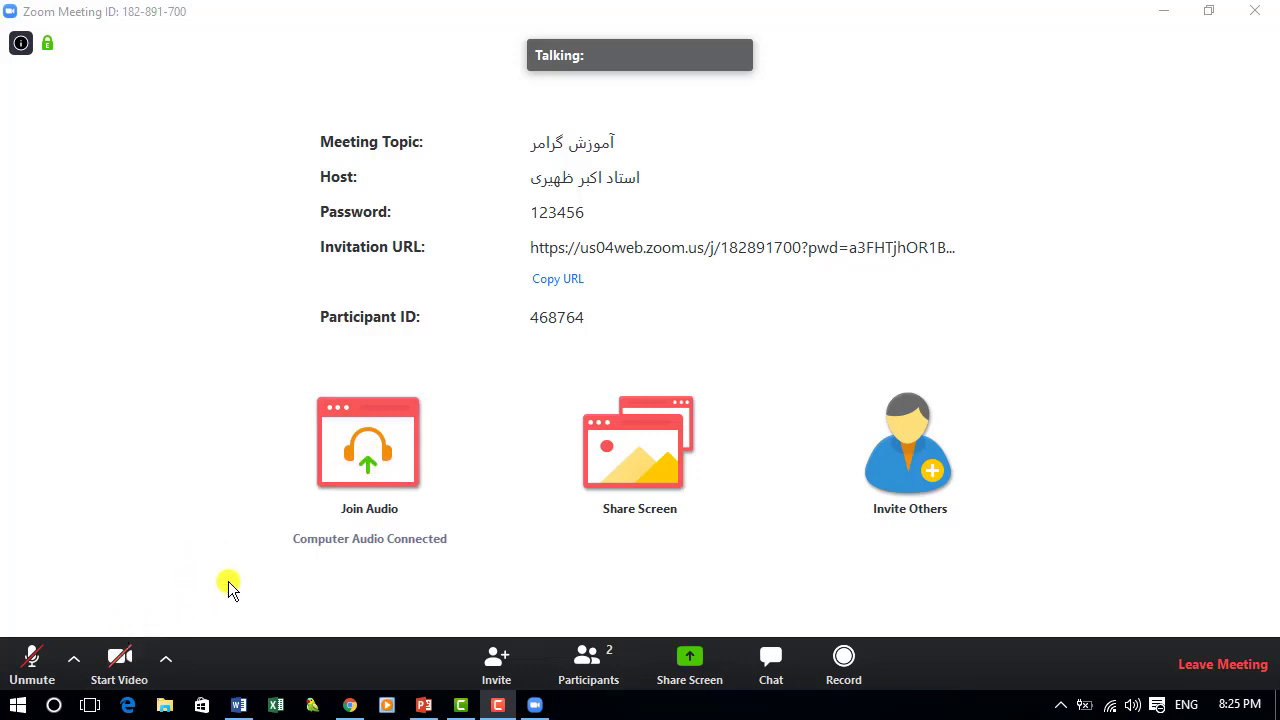
# - Review the Join Audio options for leaving computer audio and joining audio automatically, and close them
pyautogui.click(395, 465)
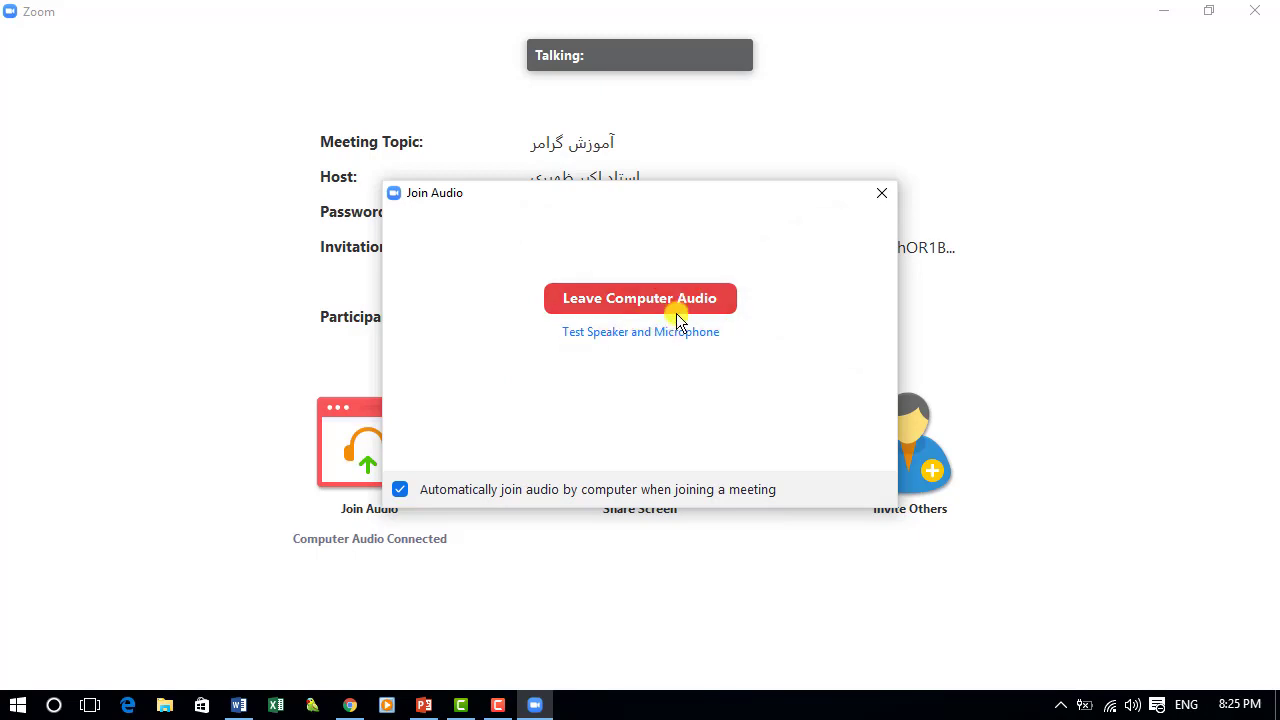
pyautogui.click(401, 489)
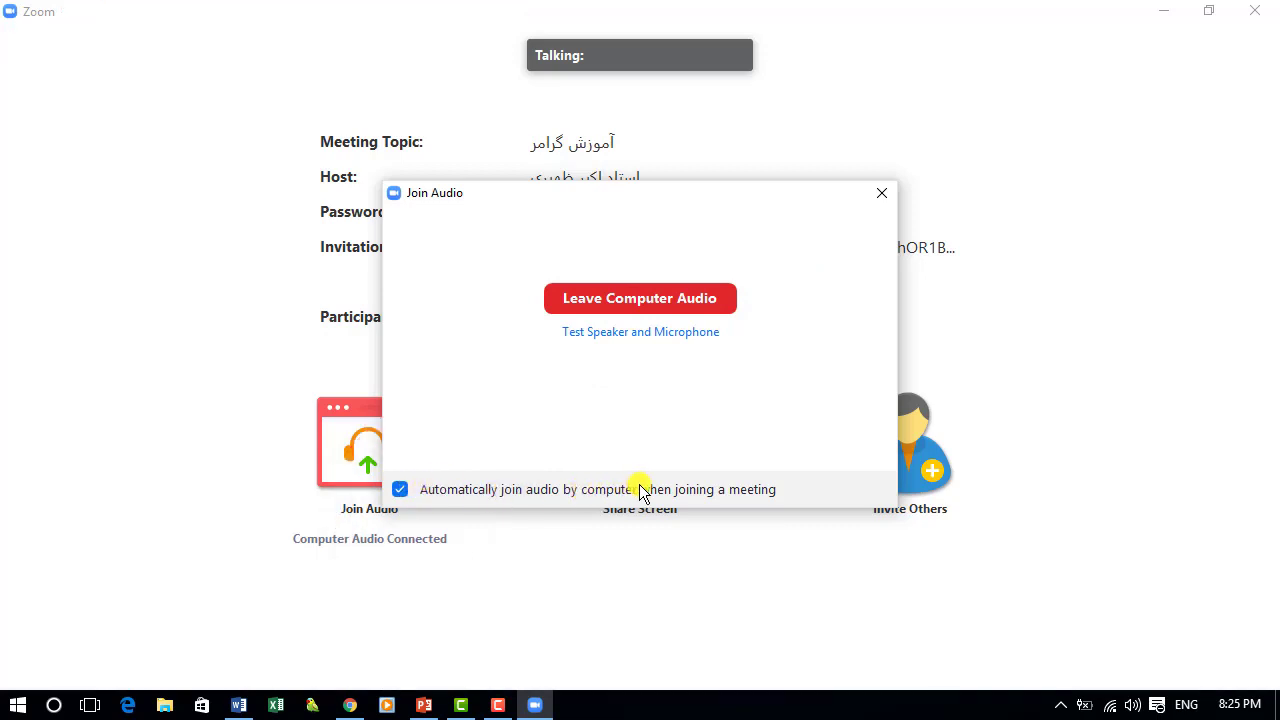
pyautogui.click(880, 196)
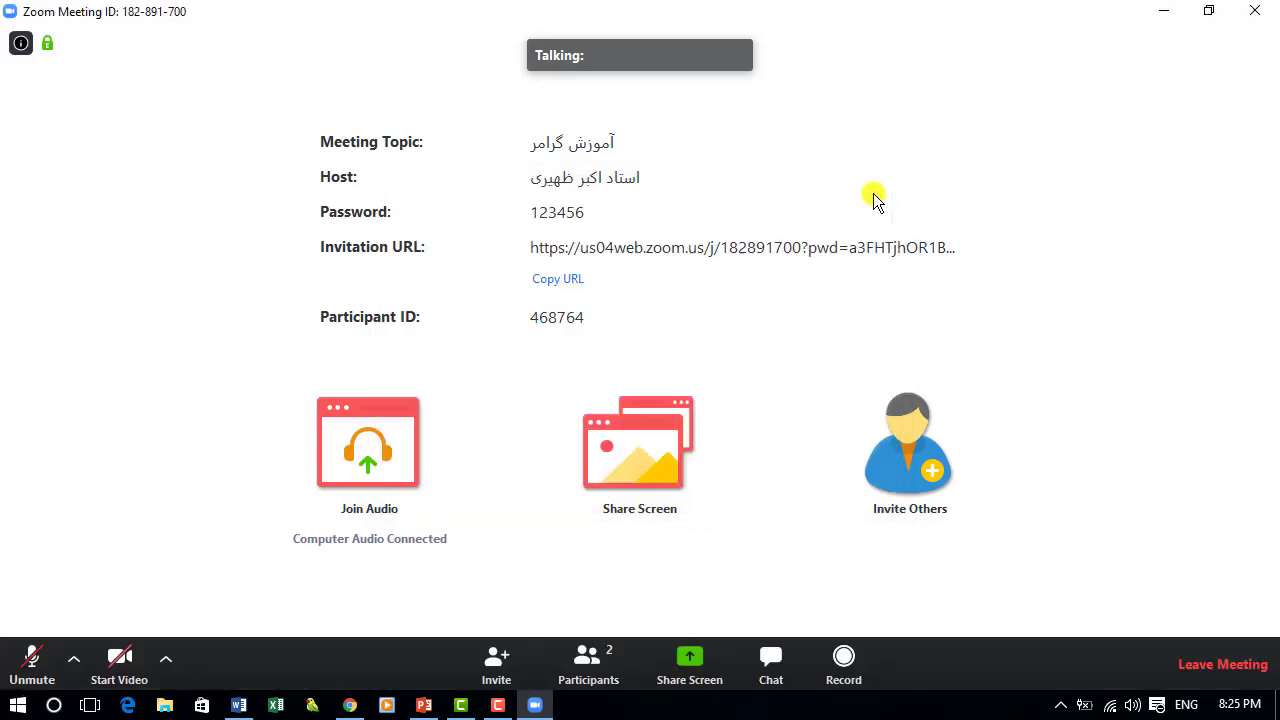
# - Share the ESL-Subject-Verb-Agreement PowerPoint window in the meeting, checking the presentation in PowerPoint before starting the share
pyautogui.click(643, 458)
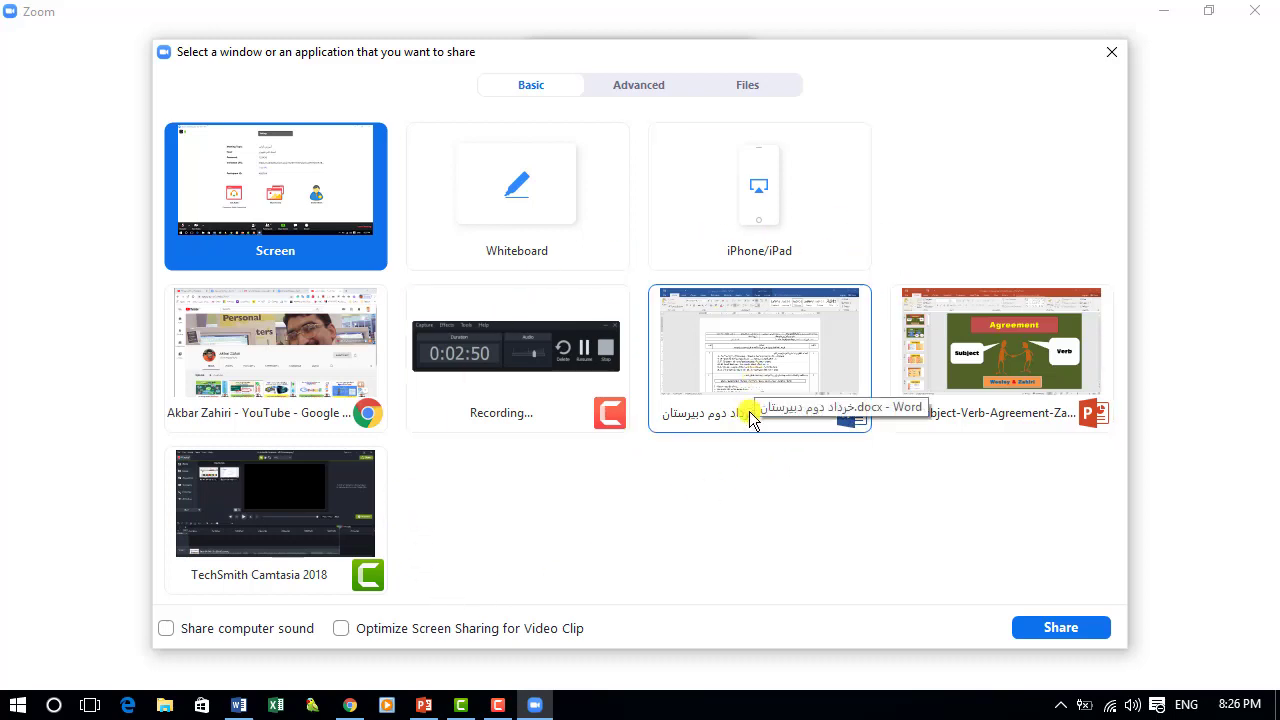
pyautogui.click(934, 366)
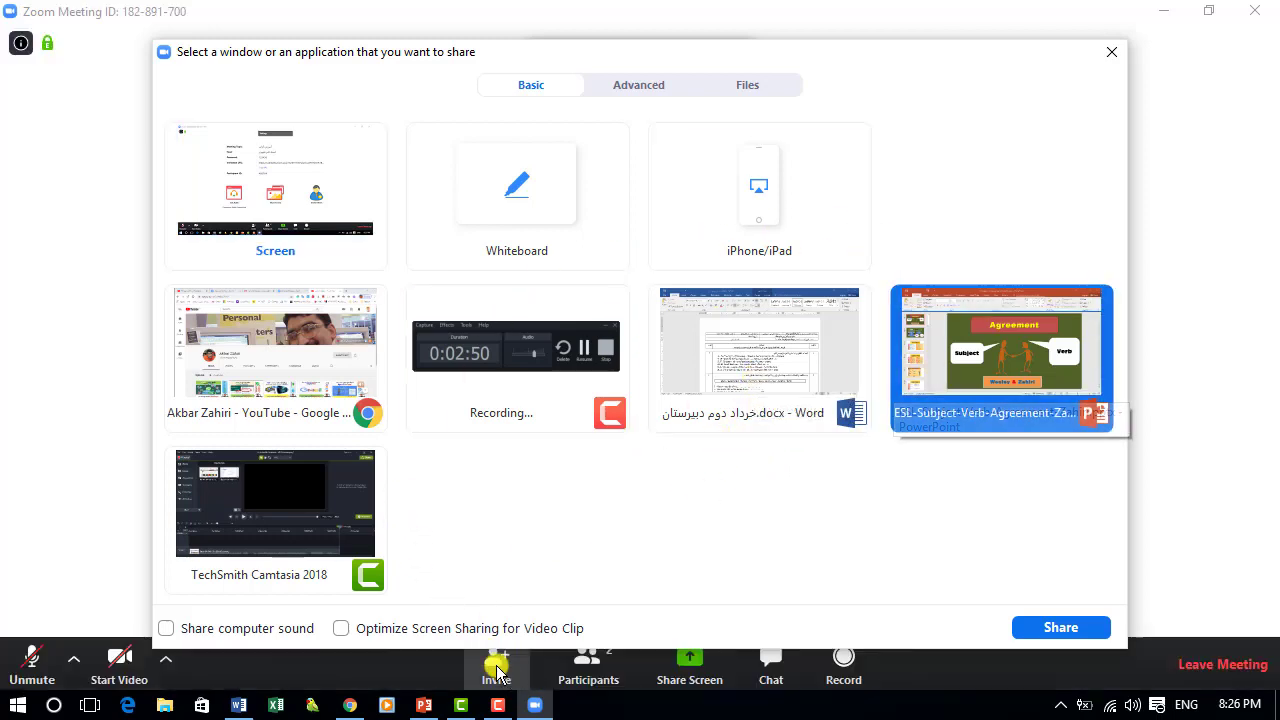
pyautogui.moveTo(421, 700)
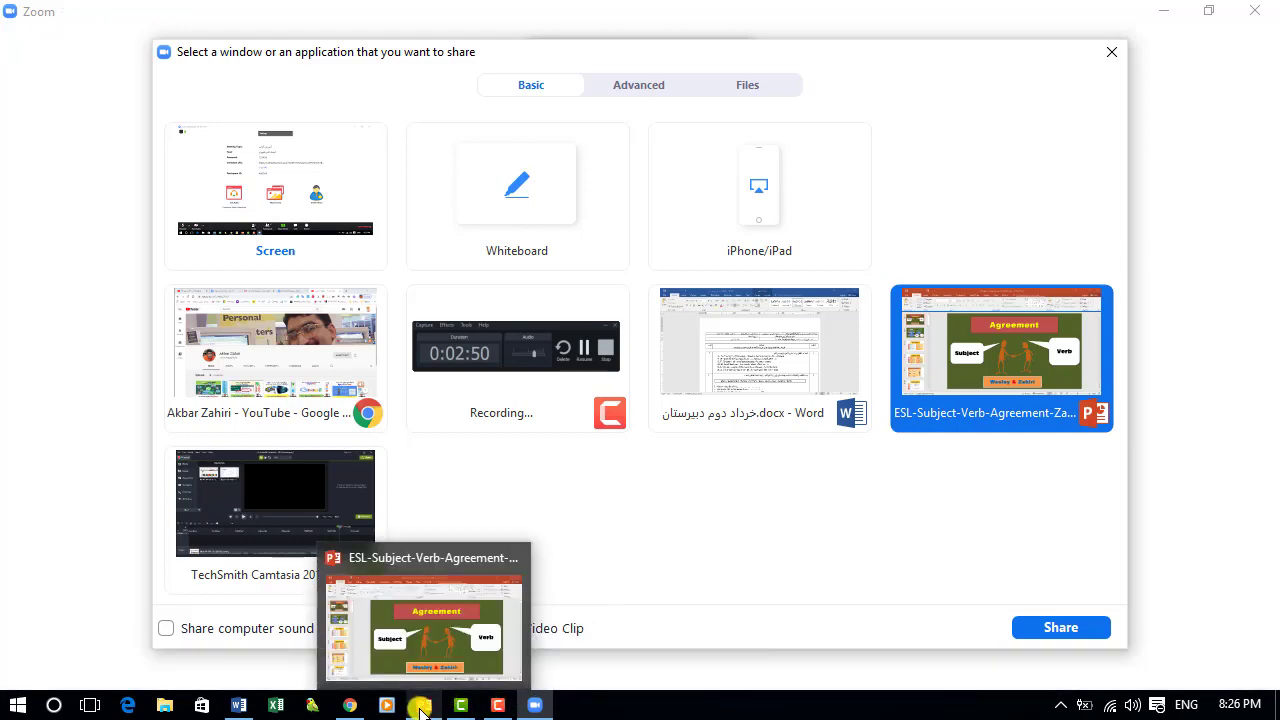
pyautogui.click(438, 655)
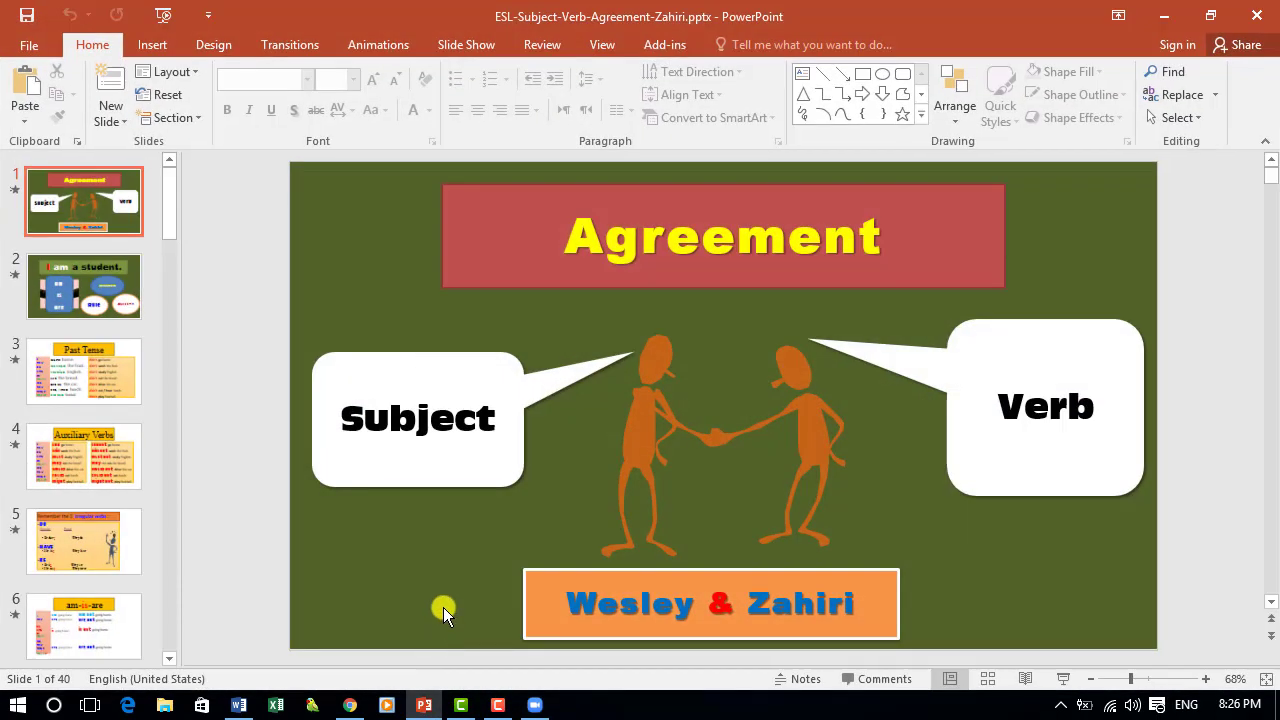
pyautogui.click(1148, 16)
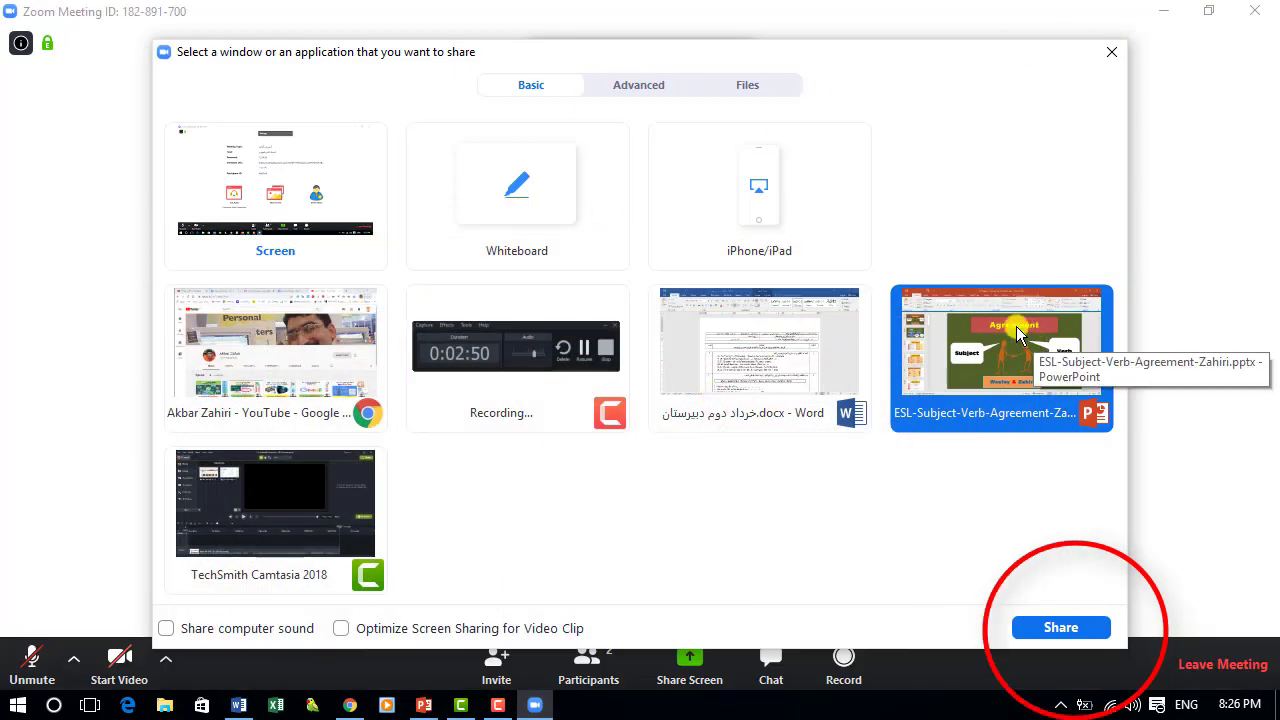
pyautogui.click(1036, 624)
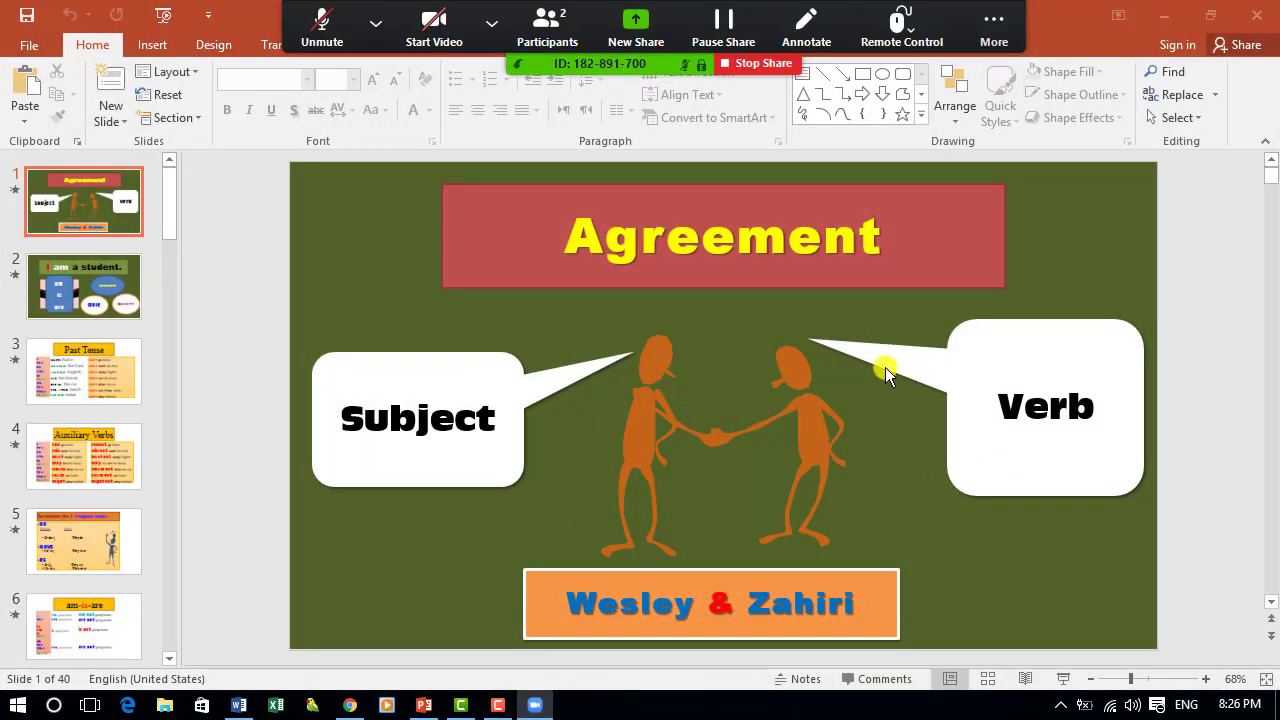
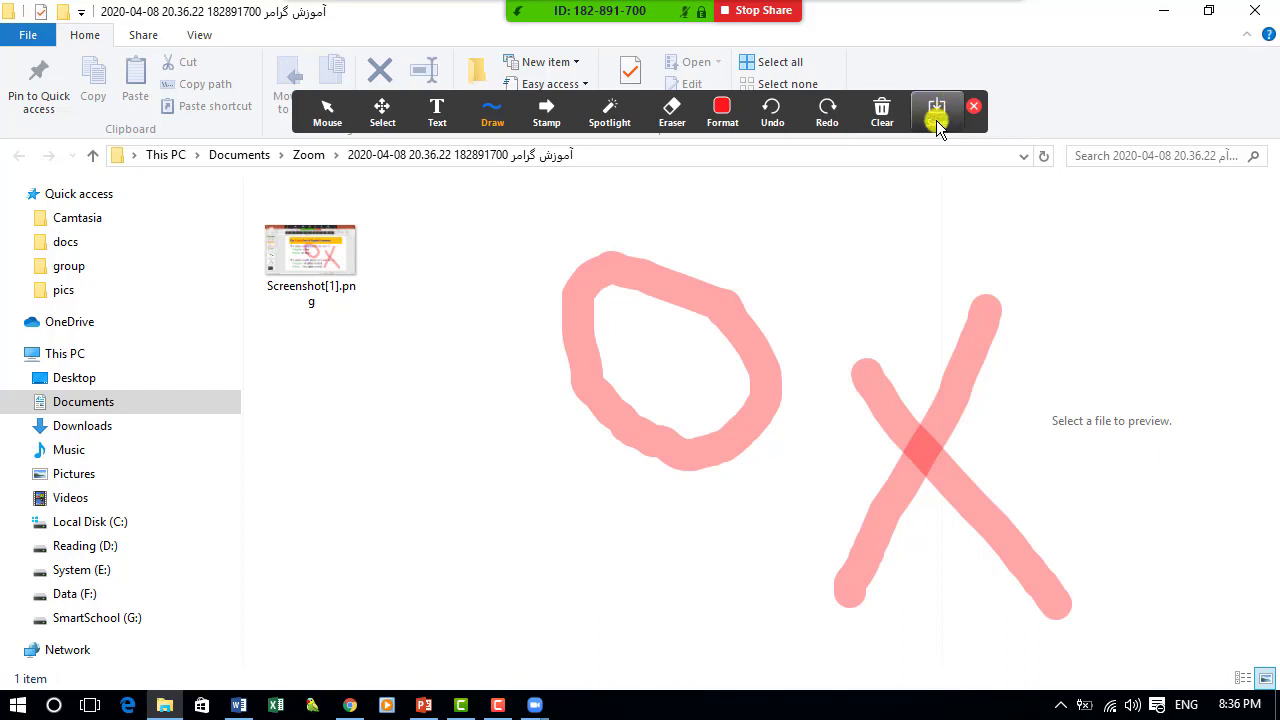
# - Return the annotation tool to Mouse and close the annotation controls, leaving the drawn O and X in place
pyautogui.click(327, 114)
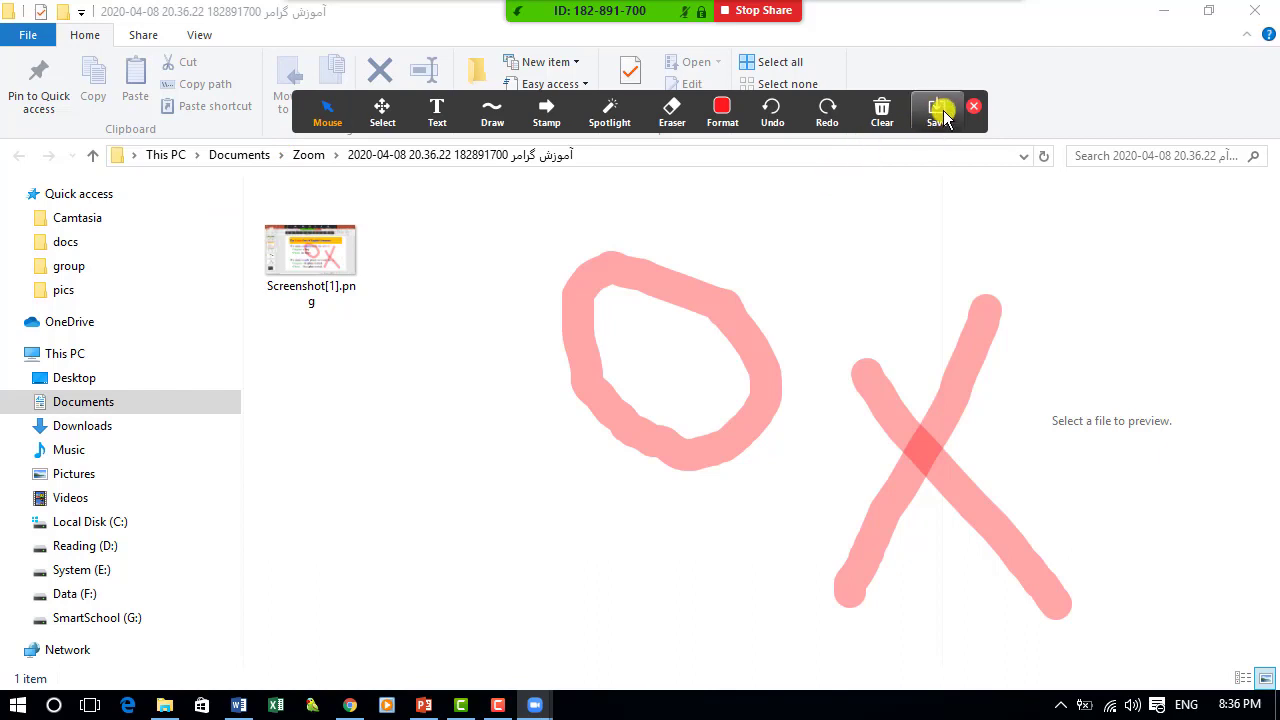
pyautogui.click(975, 109)
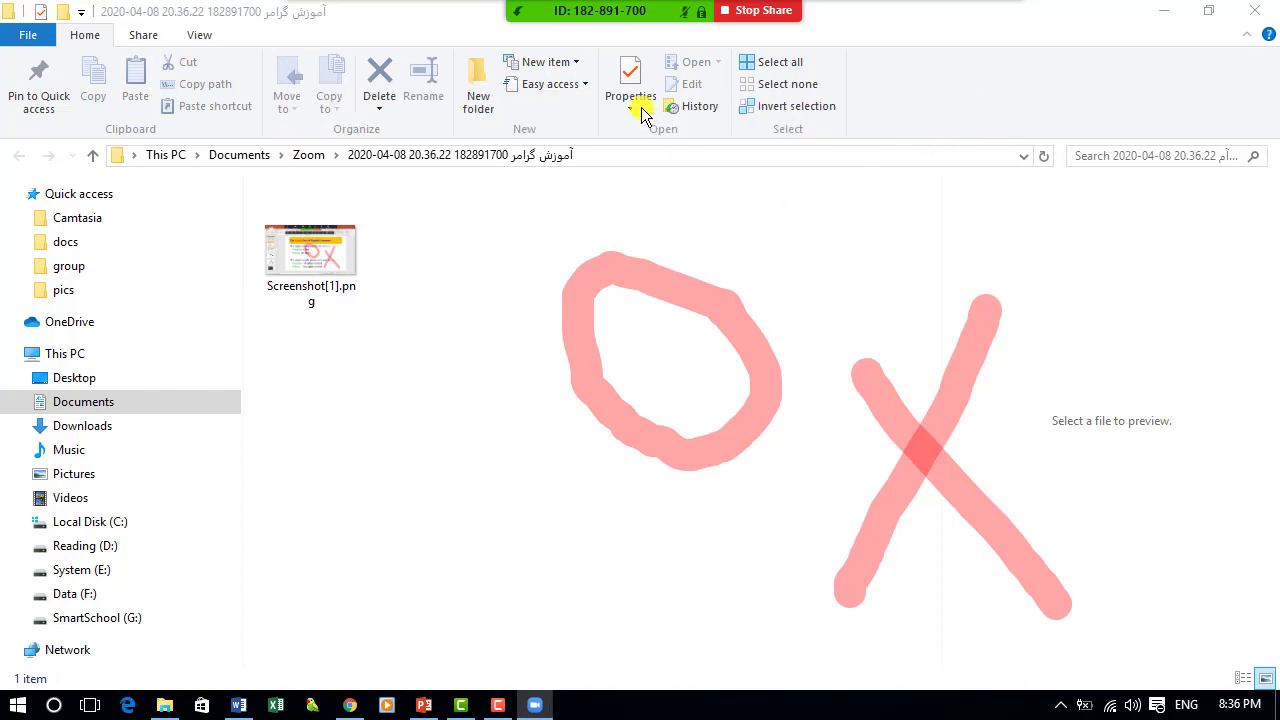
pyautogui.moveTo(658, 5)
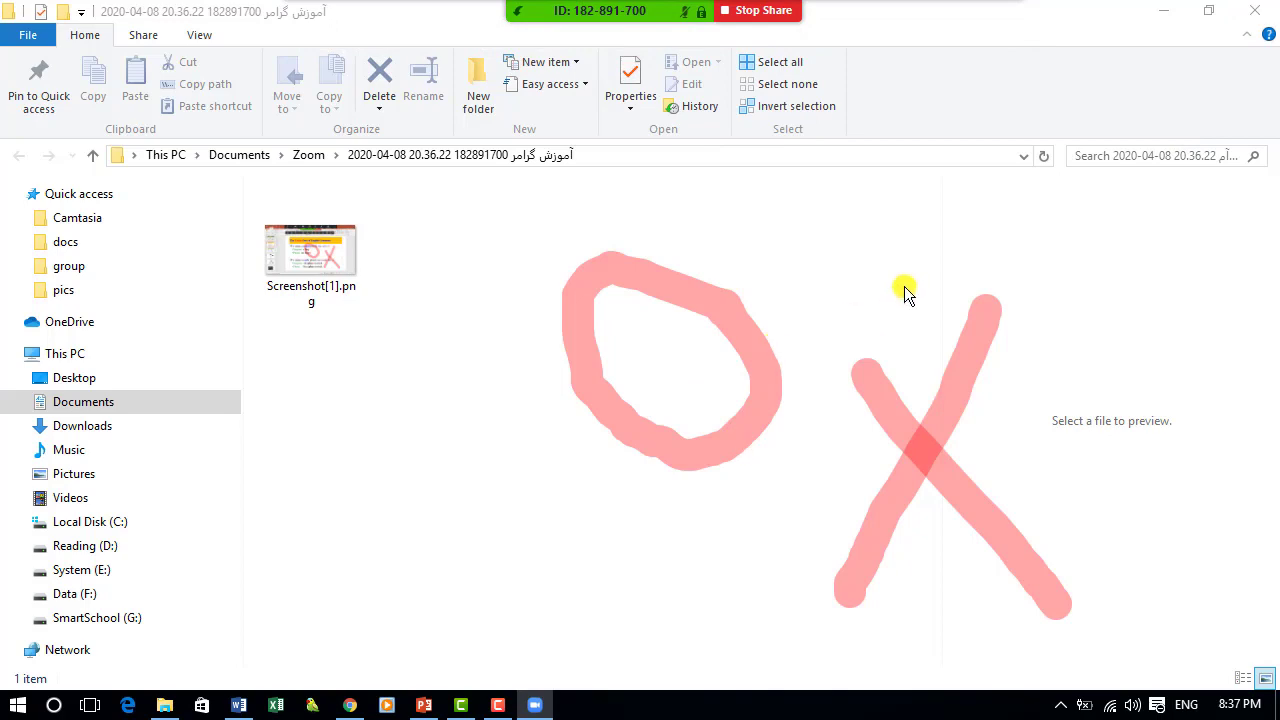
# - Check the browser and PowerPoint windows, and switch the meeting share to the Chrome window showing the YouTube channel page
pyautogui.click(349, 705)
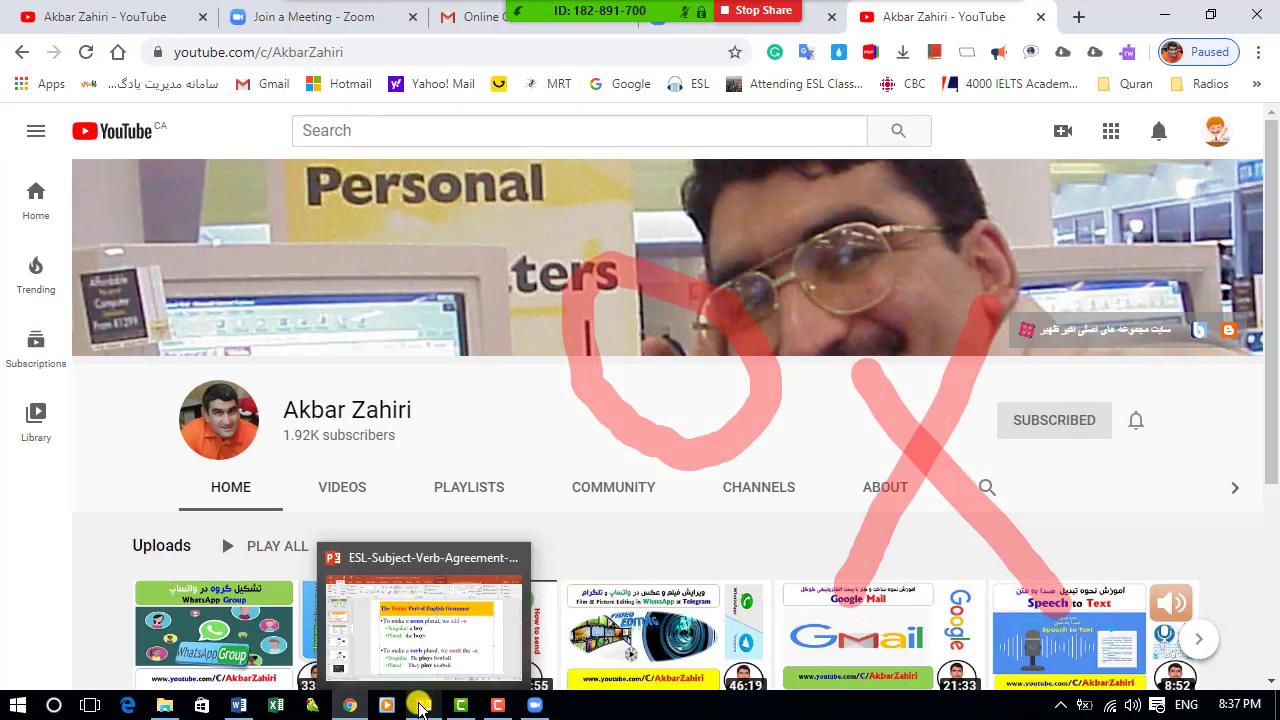
pyautogui.click(421, 706)
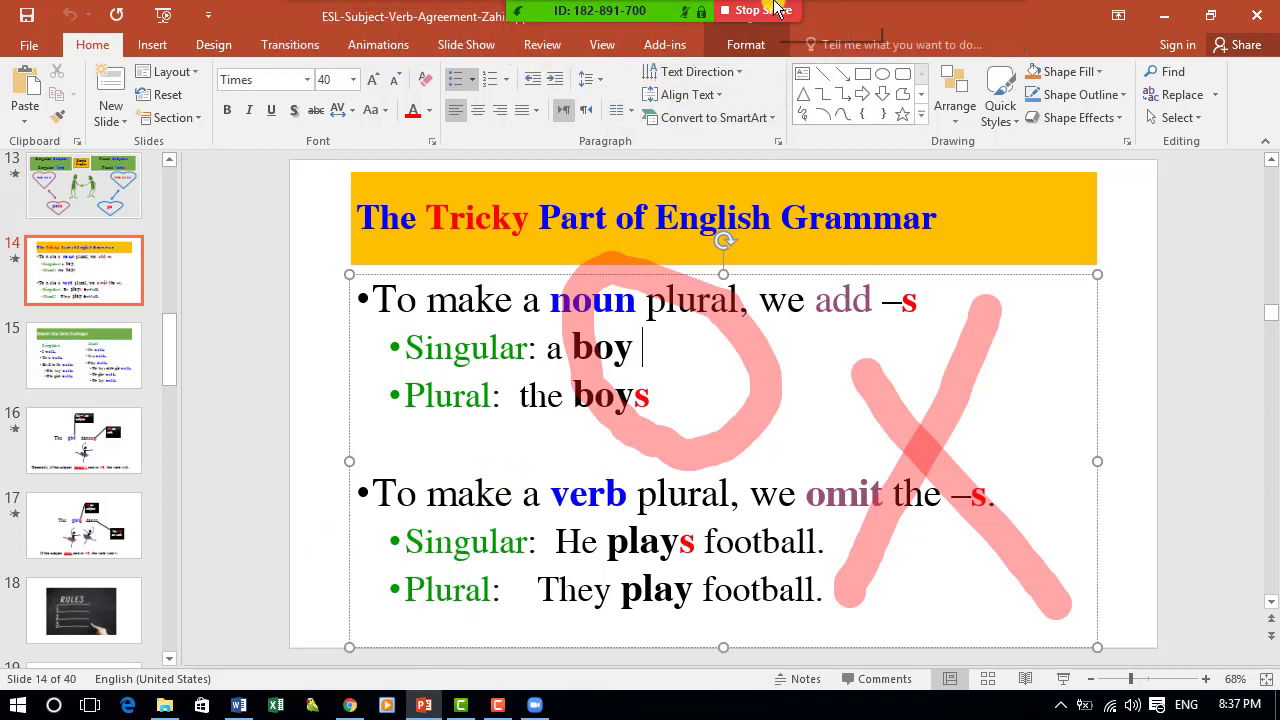
pyautogui.moveTo(735, 10)
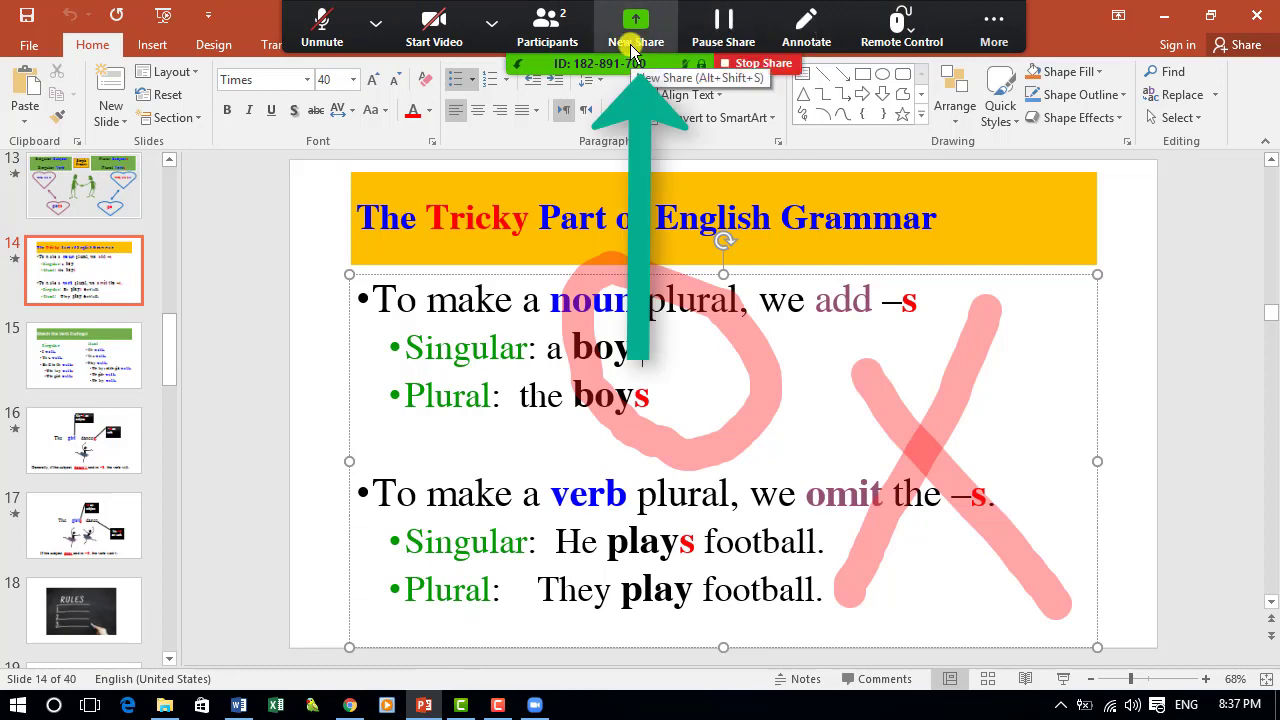
pyautogui.click(634, 28)
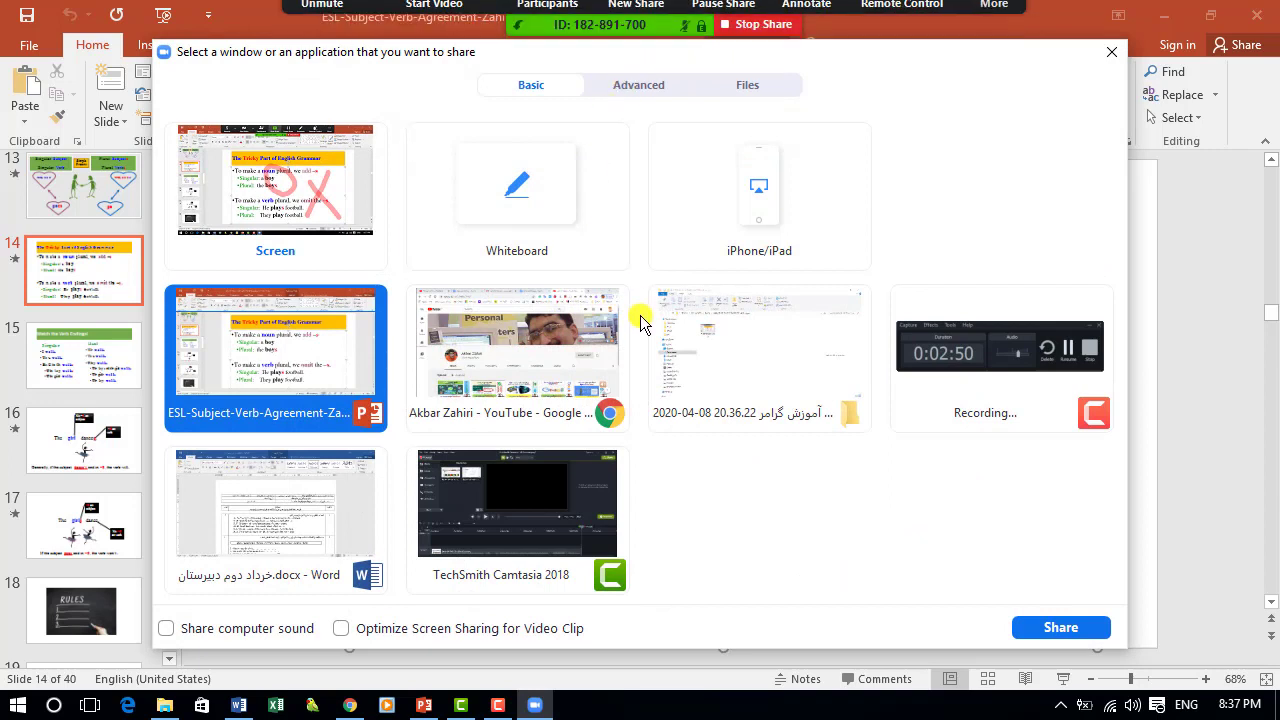
pyautogui.click(530, 330)
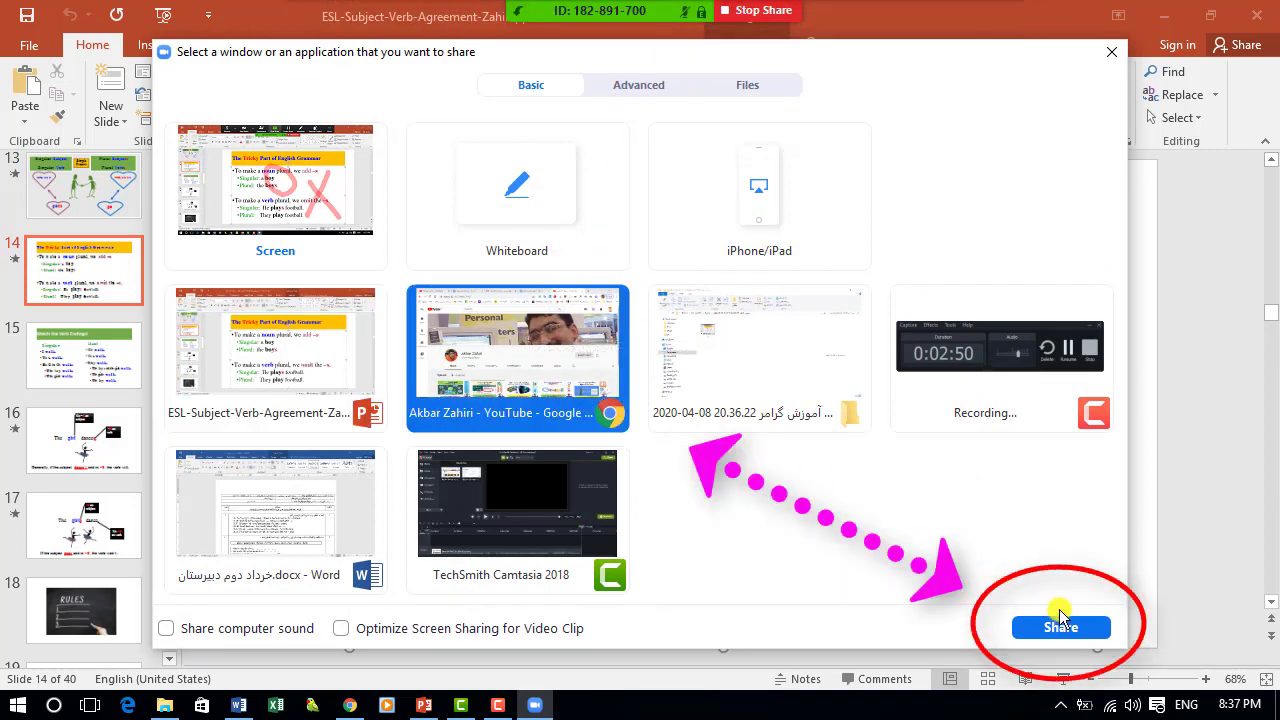
pyautogui.click(1050, 628)
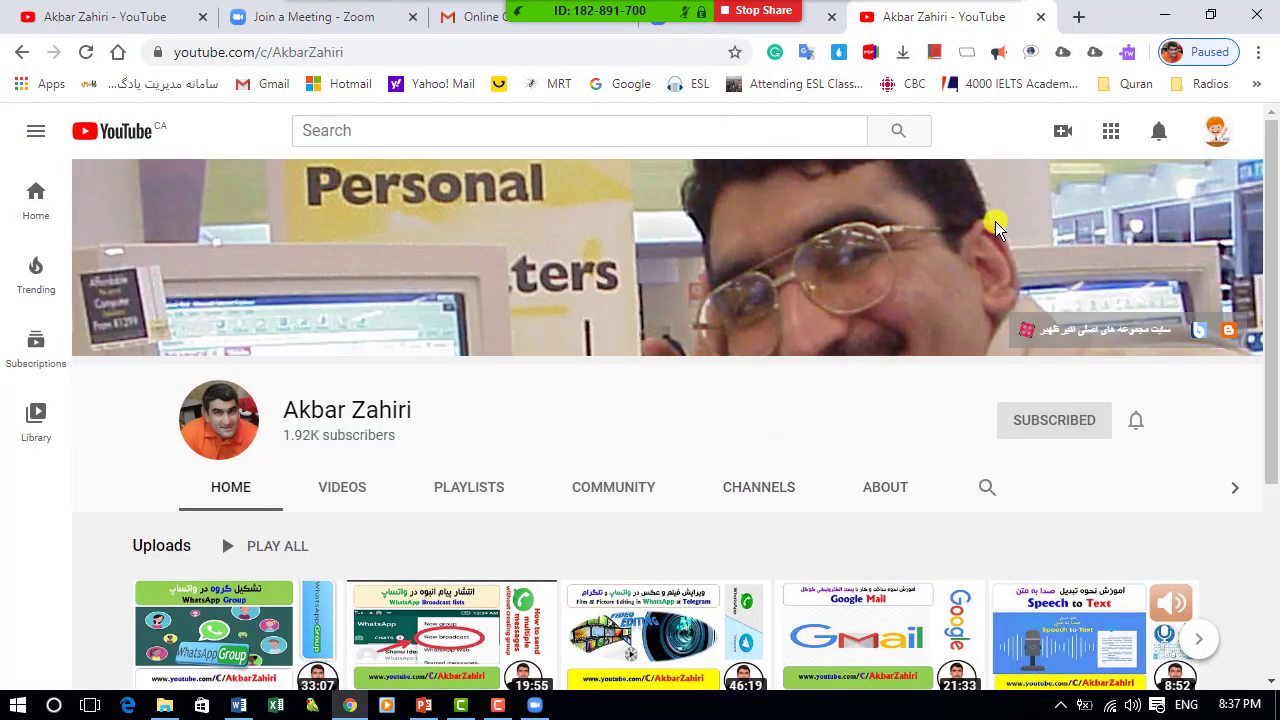
# - Annotate the shared YouTube page by drawing red freehand loops around the SUBSCRIBED button and the PLAYLISTS heading
pyautogui.moveTo(707, 10)
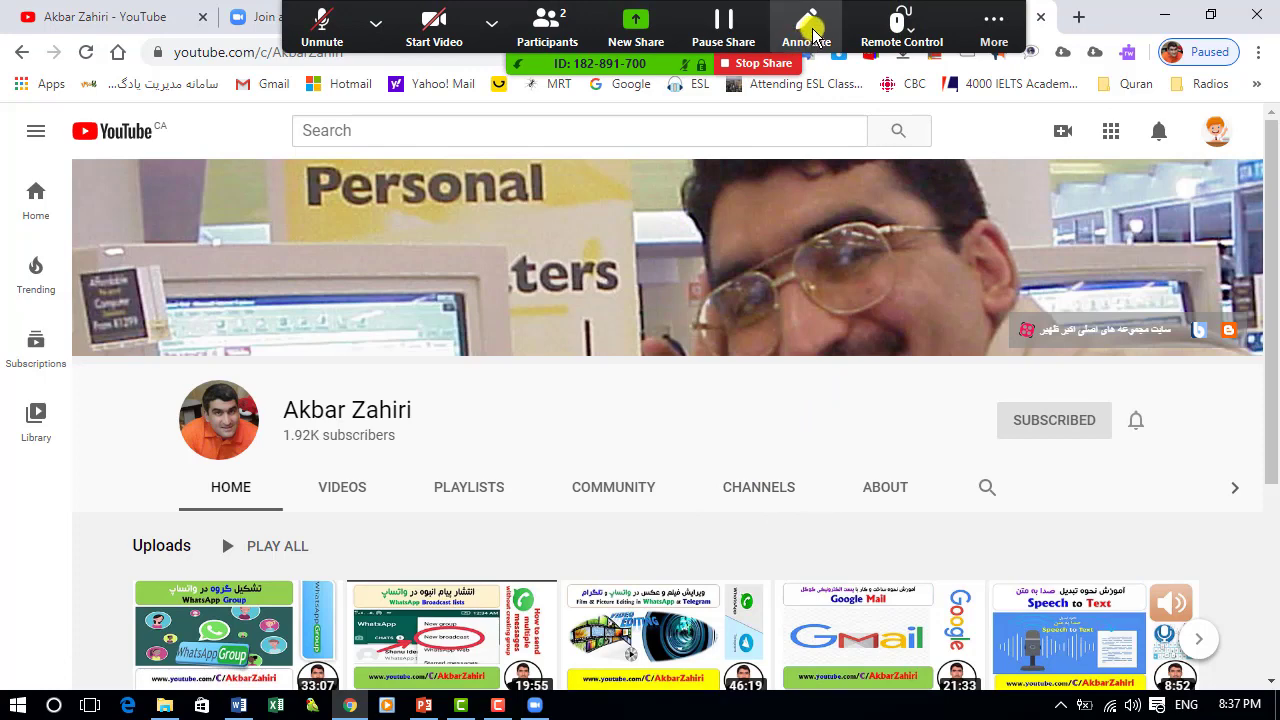
pyautogui.click(810, 35)
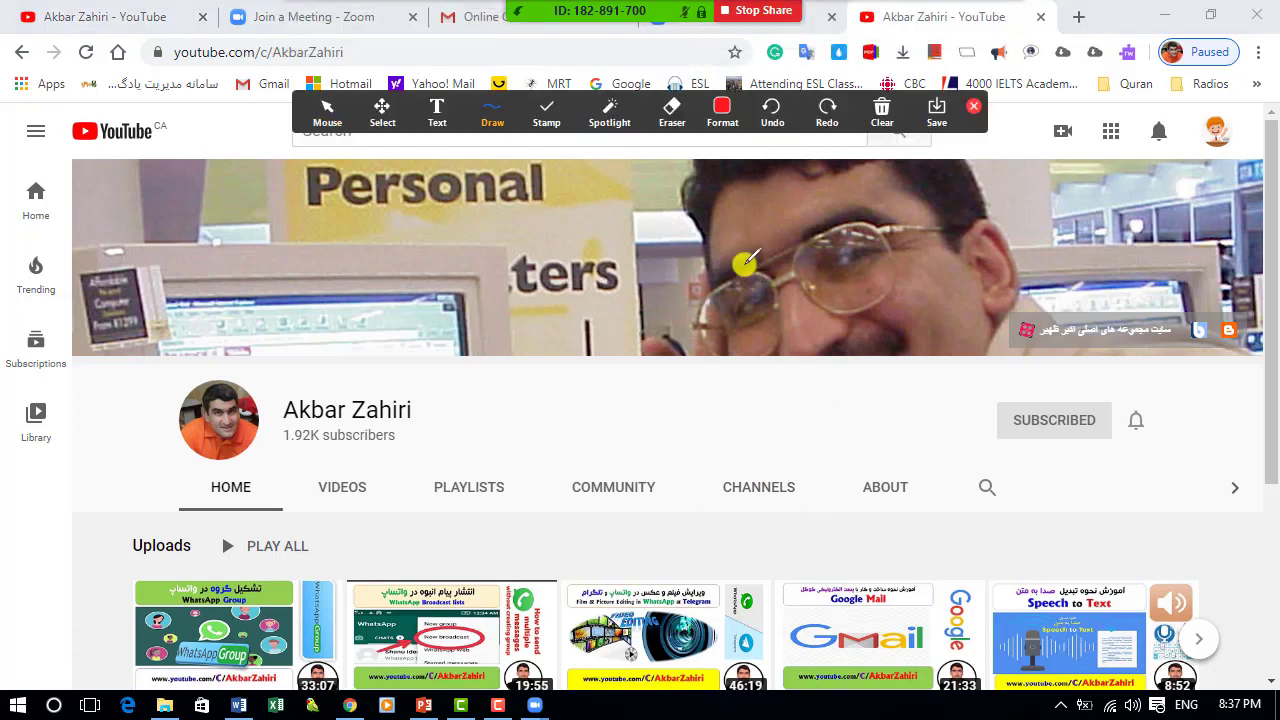
pyautogui.click(981, 381)
pyautogui.moveTo(983, 380)
pyautogui.mouseDown()
pyautogui.moveTo(1100, 369)
pyautogui.moveTo(1183, 406)
pyautogui.moveTo(1137, 463)
pyautogui.moveTo(966, 428)
pyautogui.moveTo(972, 378)
pyautogui.mouseUp()
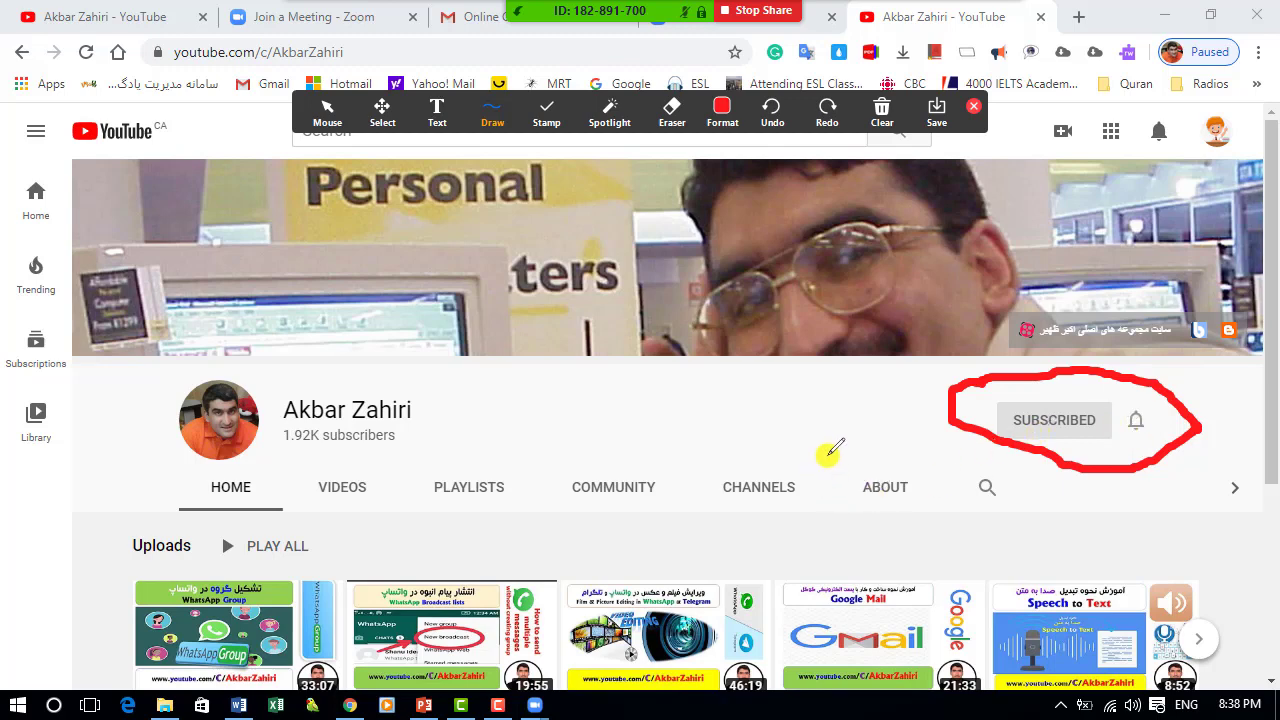
pyautogui.moveTo(439, 441)
pyautogui.mouseDown()
pyautogui.moveTo(503, 468)
pyautogui.moveTo(474, 506)
pyautogui.moveTo(474, 434)
pyautogui.moveTo(482, 442)
pyautogui.mouseUp()
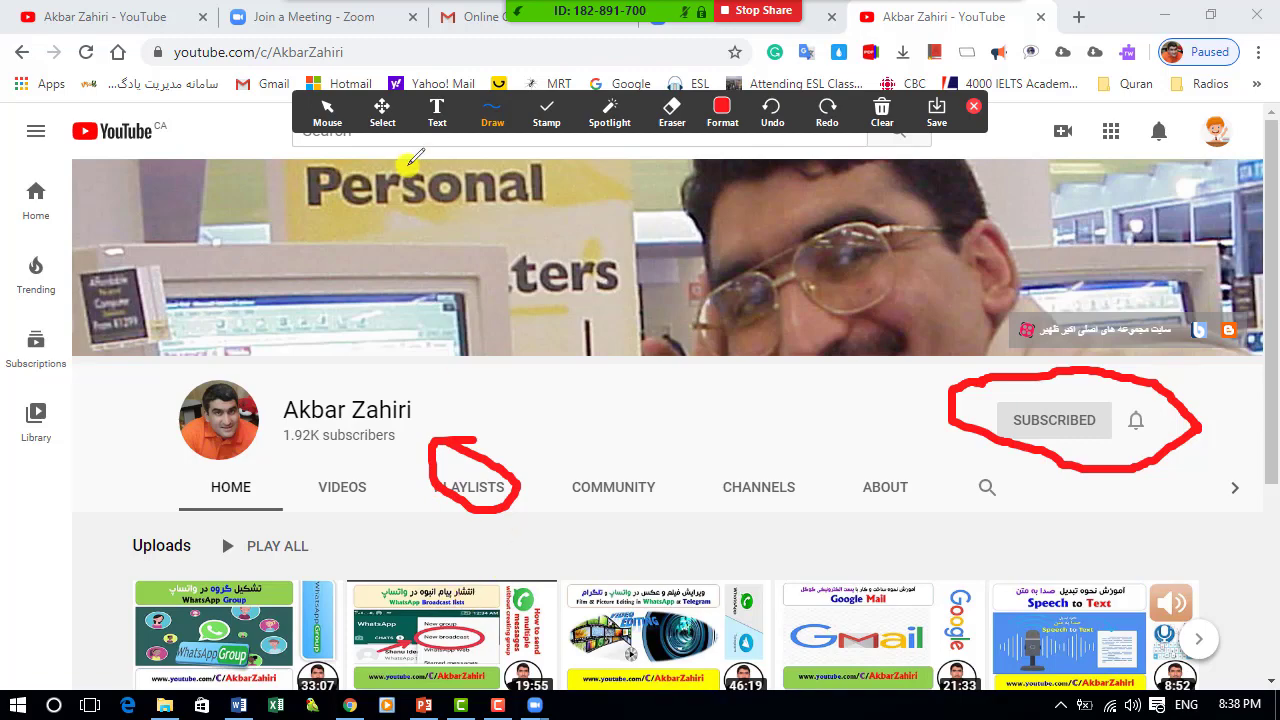
# - Return the annotation tool to Mouse and scroll the shared YouTube page to its Uploads row
pyautogui.click(327, 110)
pyautogui.moveTo(1275, 350)
pyautogui.mouseDown()
pyautogui.moveTo(1262, 497)
pyautogui.moveTo(1260, 391)
pyautogui.moveTo(1229, 551)
pyautogui.moveTo(1252, 395)
pyautogui.moveTo(1266, 394)
pyautogui.moveTo(1243, 457)
pyautogui.moveTo(1180, 423)
pyautogui.mouseUp()
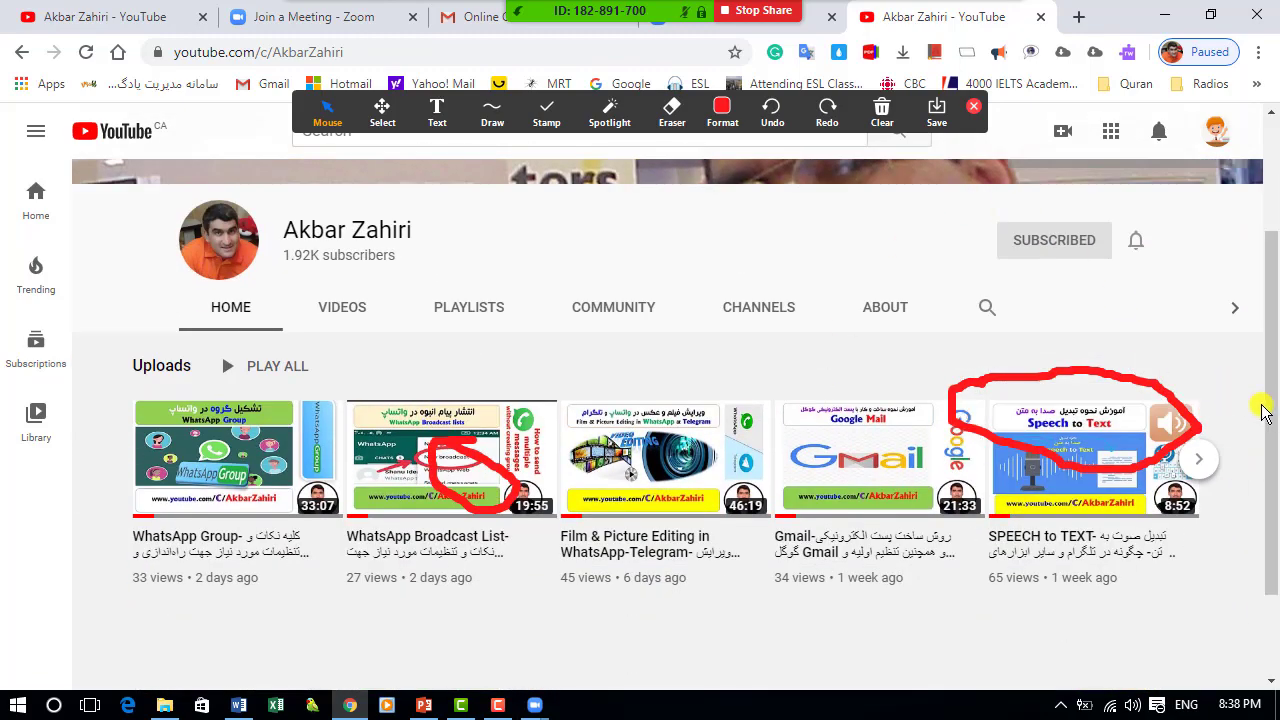
pyautogui.moveTo(1266, 406)
pyautogui.mouseDown()
pyautogui.moveTo(1275, 305)
pyautogui.moveTo(1275, 440)
pyautogui.moveTo(1262, 392)
pyautogui.mouseUp()
# - Apply Clear Viewers' Drawings and Clear All Drawings to the shared page, and close the annotation controls
pyautogui.click(880, 112)
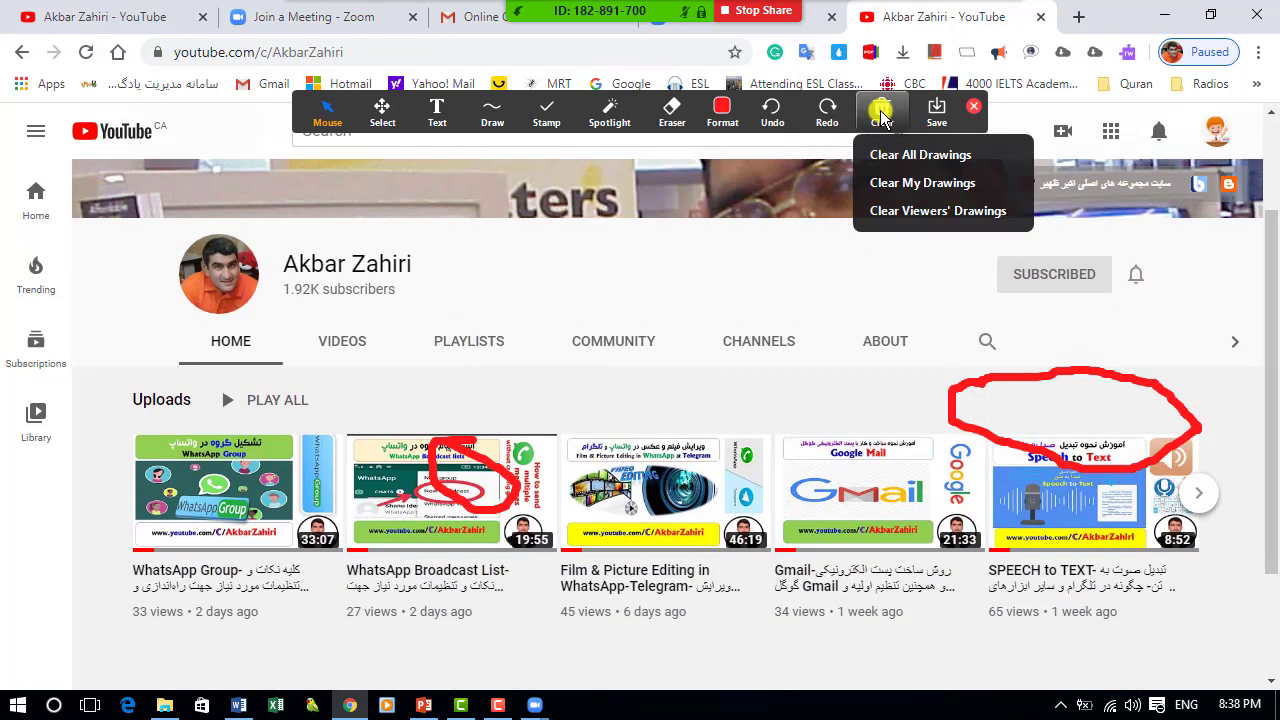
pyautogui.click(894, 208)
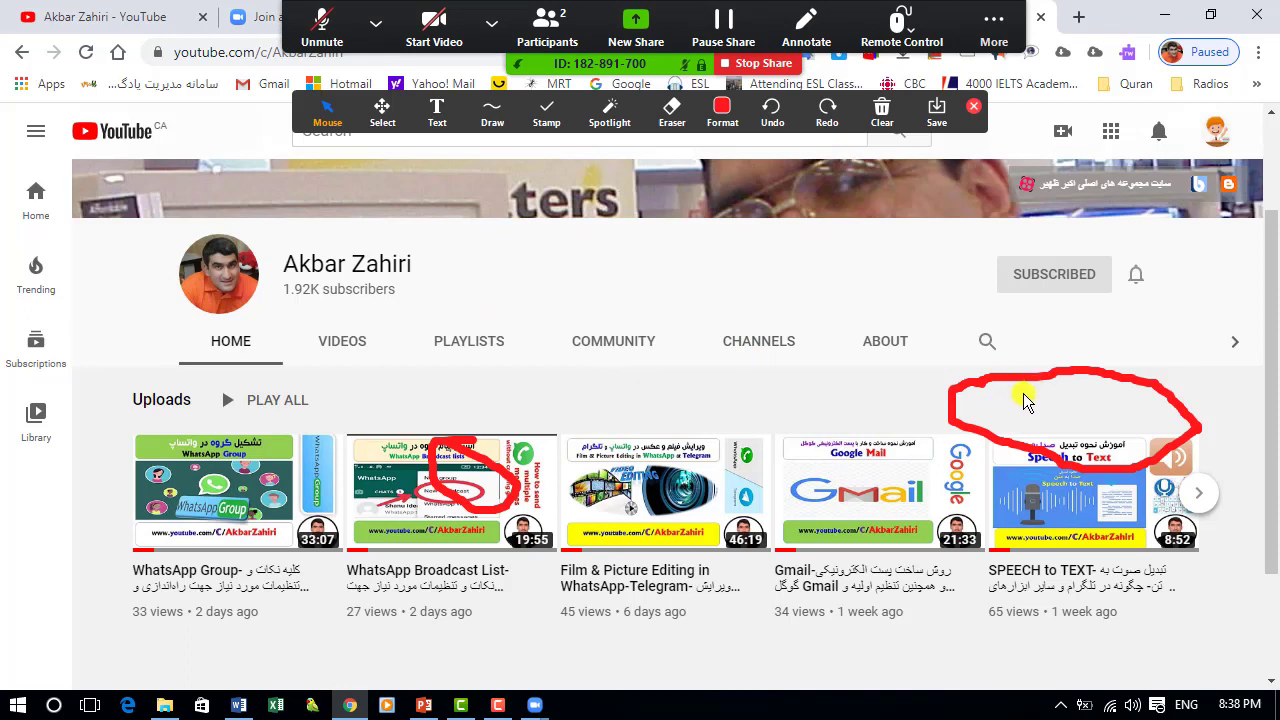
pyautogui.click(903, 123)
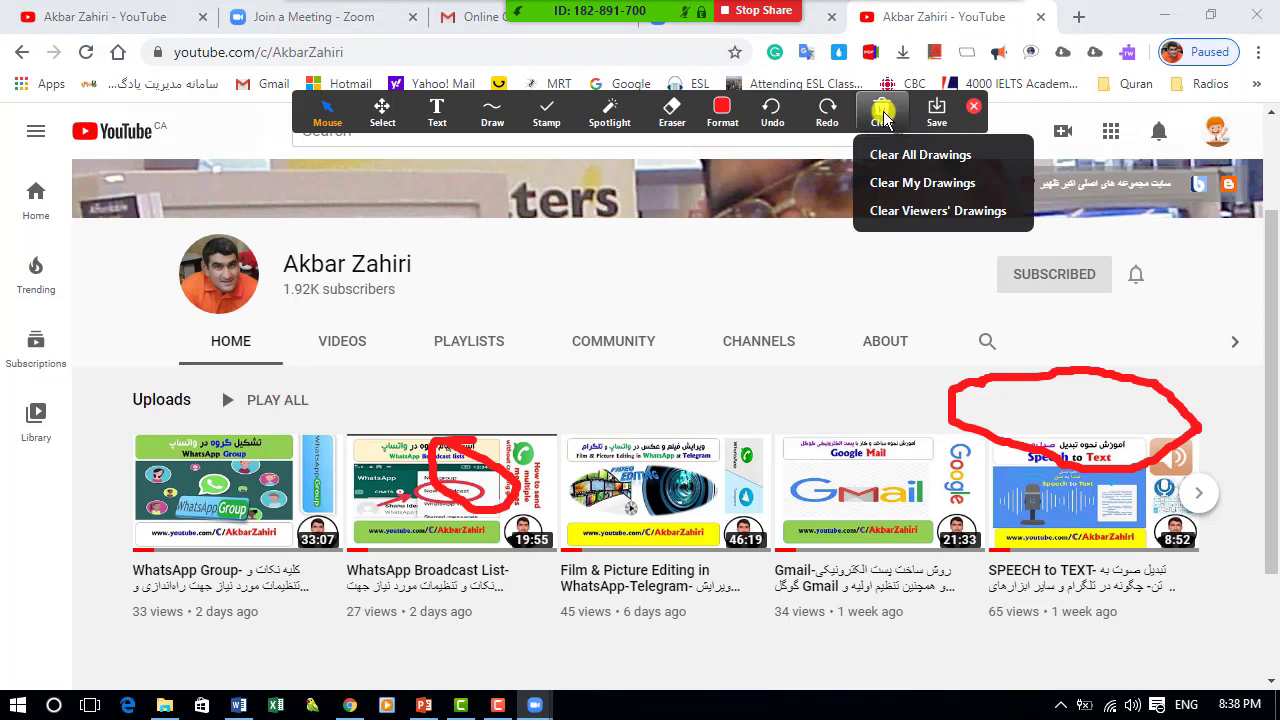
pyautogui.click(888, 154)
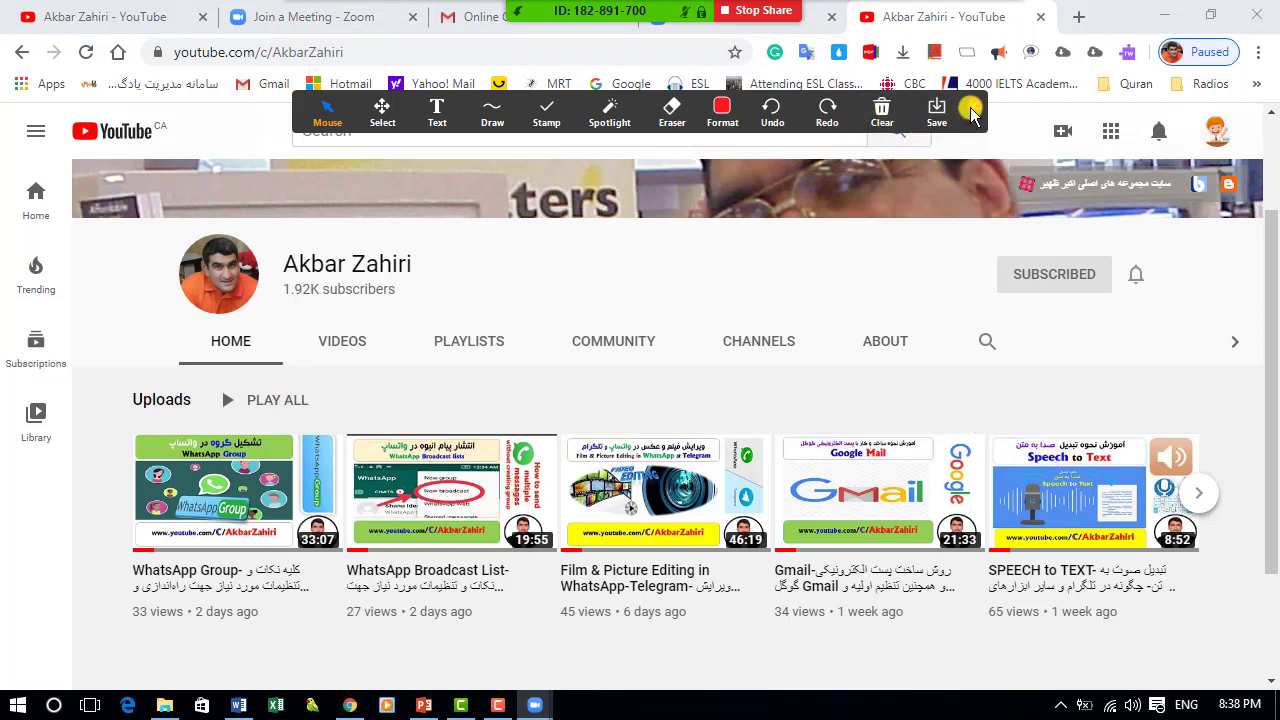
pyautogui.click(973, 106)
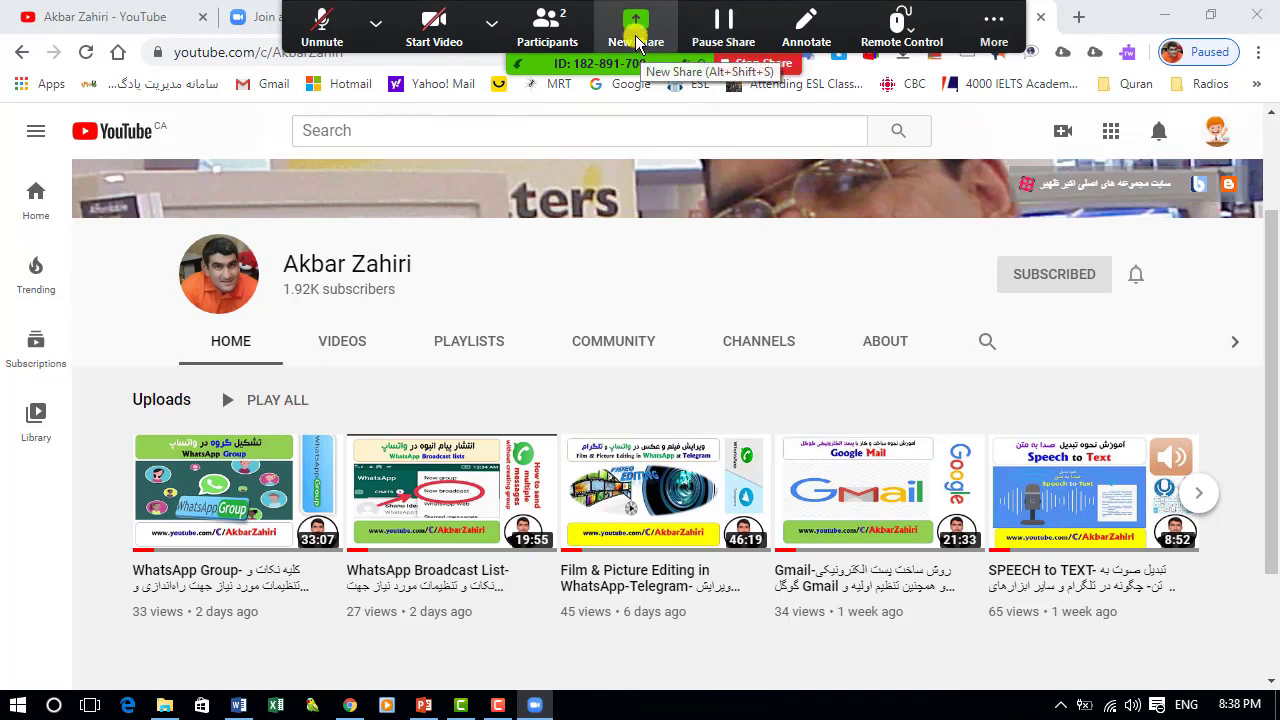
# - Pause the screen share and review the Remote Control options without giving control to a participant
pyautogui.click(723, 35)
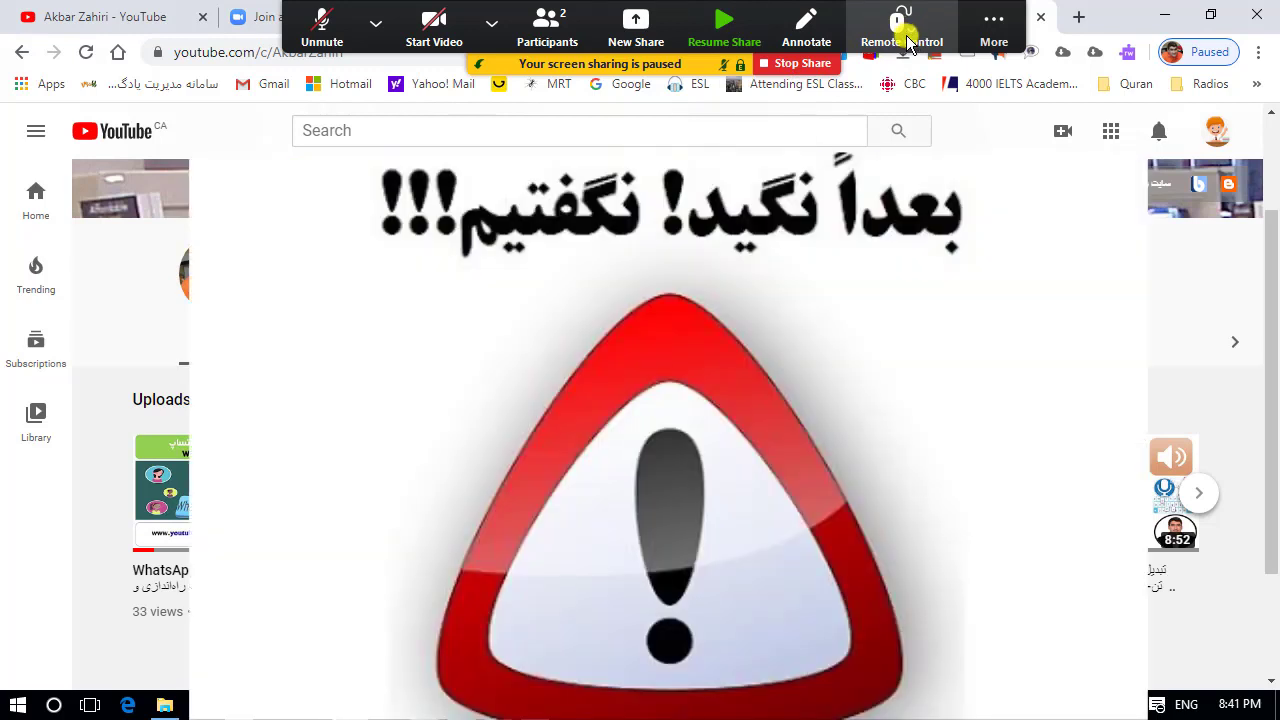
pyautogui.click(911, 33)
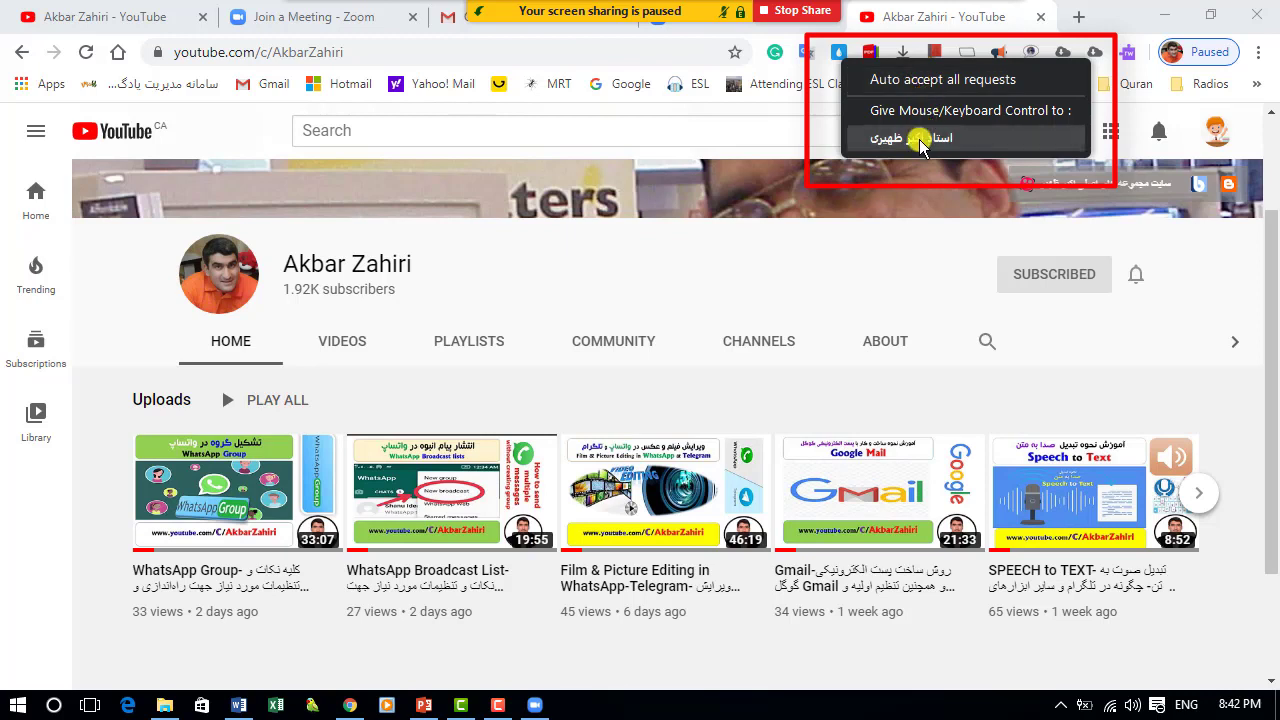
pyautogui.click(876, 275)
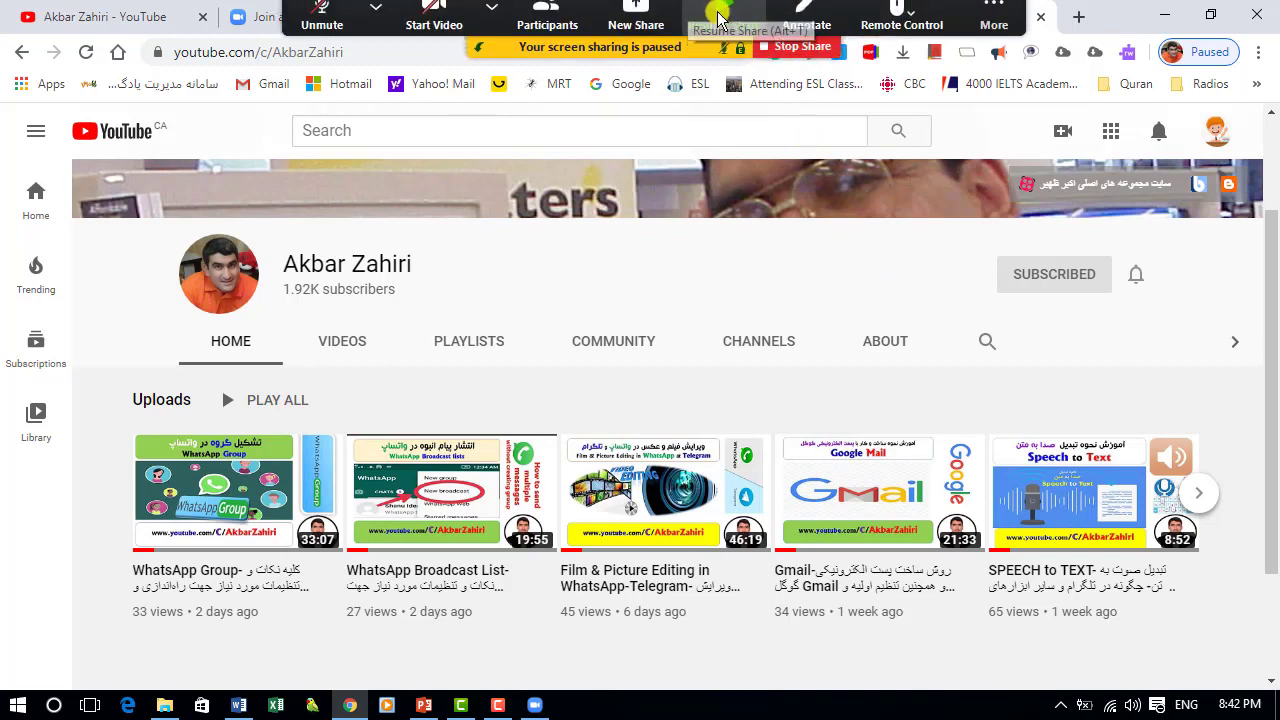
pyautogui.click(870, 32)
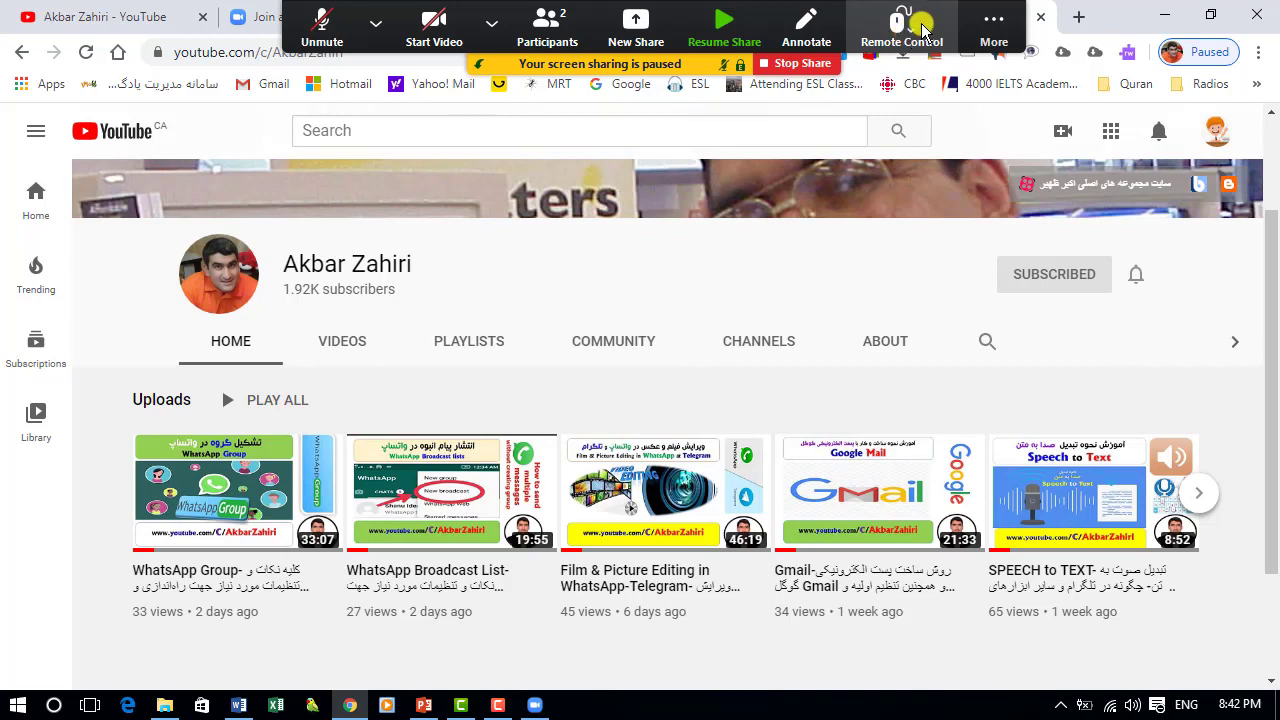
# - Try to record the meeting from the additional sharing options and dismiss the notice
pyautogui.click(990, 32)
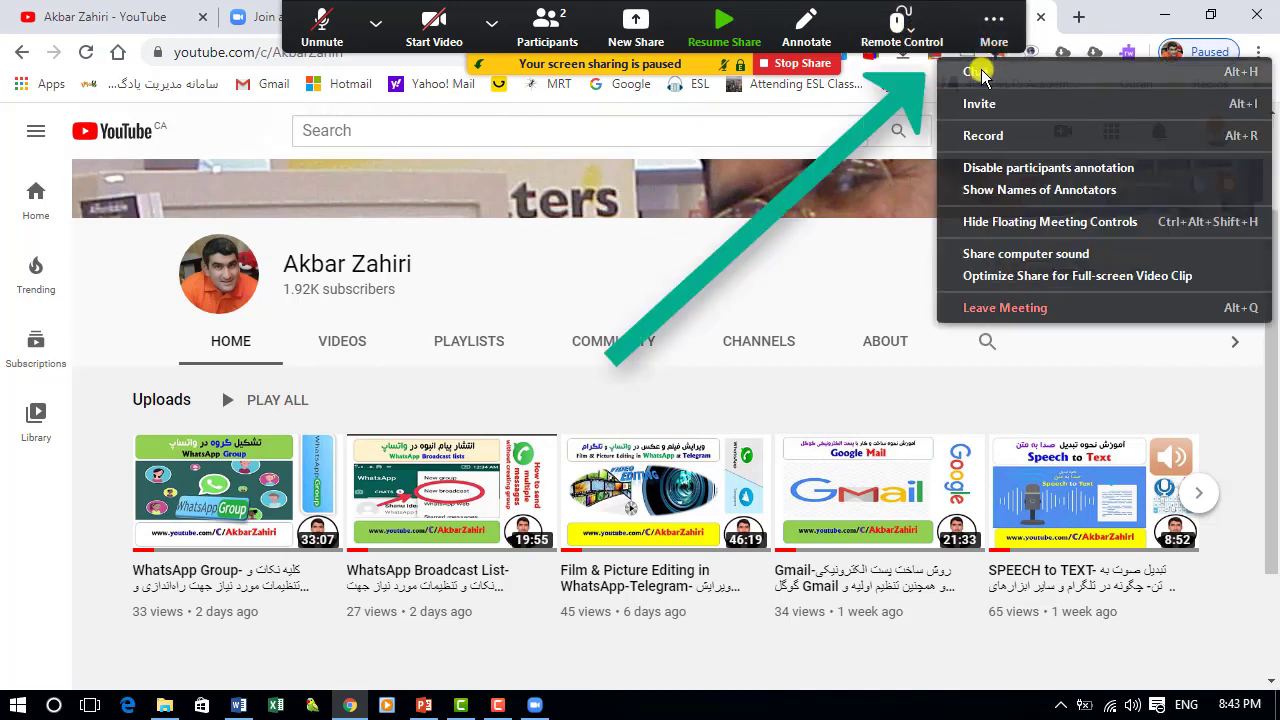
pyautogui.click(1024, 136)
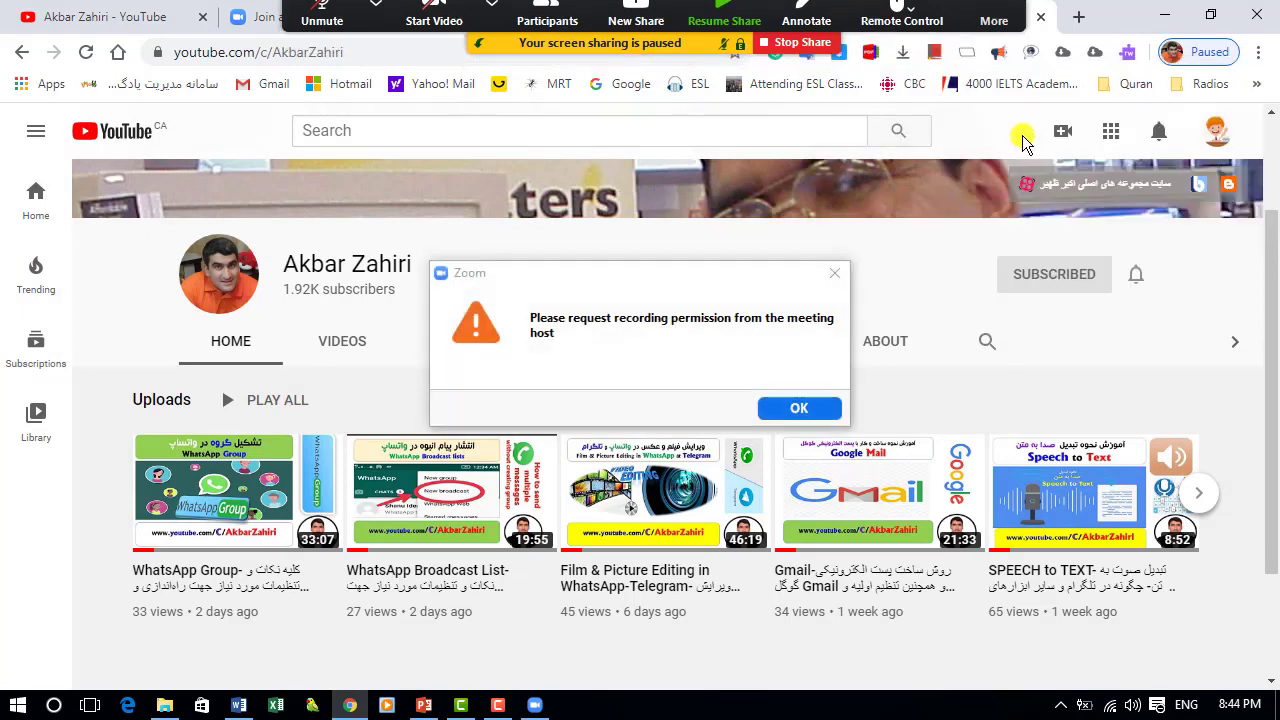
pyautogui.click(798, 405)
# - Review the remaining additional sharing options, close them, and stop the screen share
pyautogui.moveTo(820, 35)
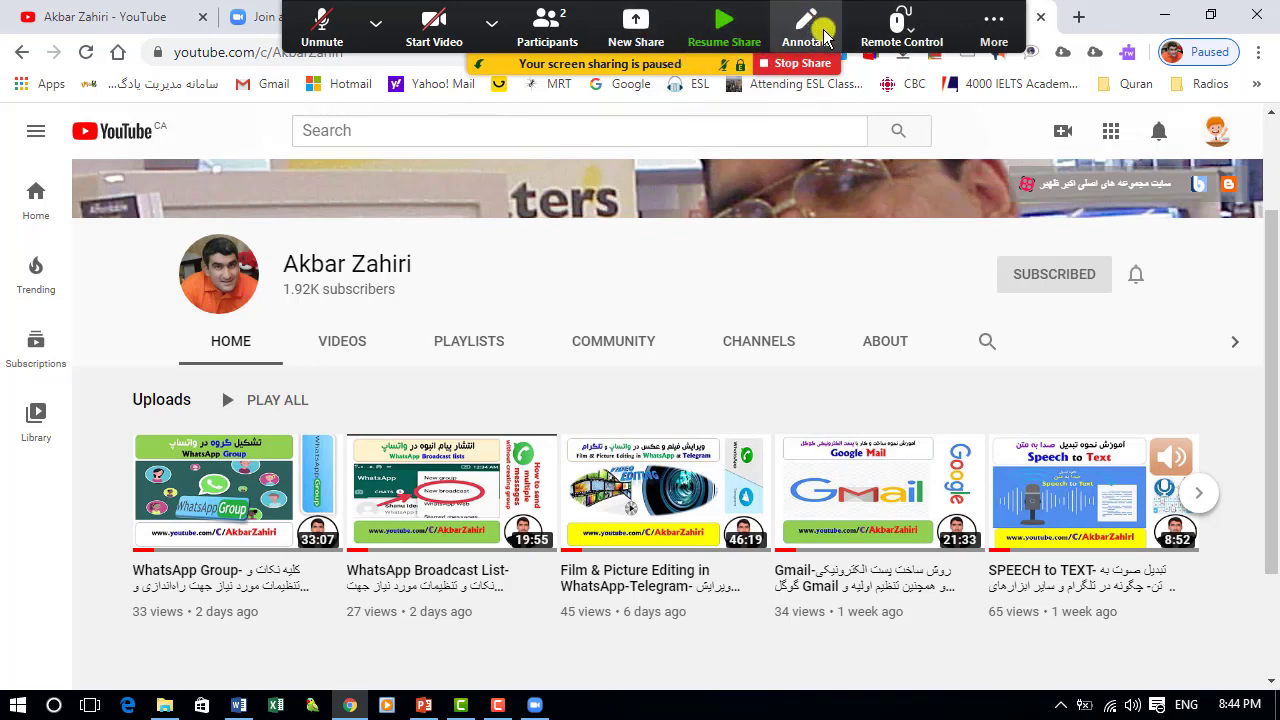
pyautogui.click(975, 28)
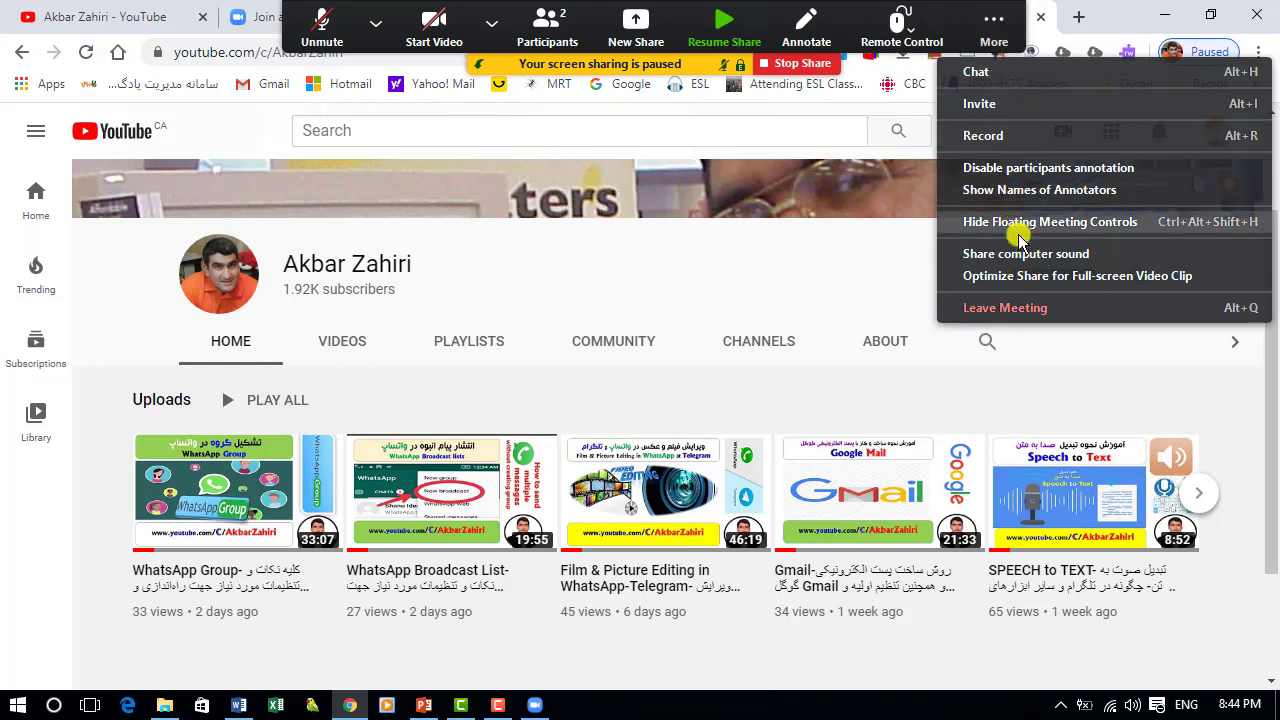
pyautogui.click(994, 24)
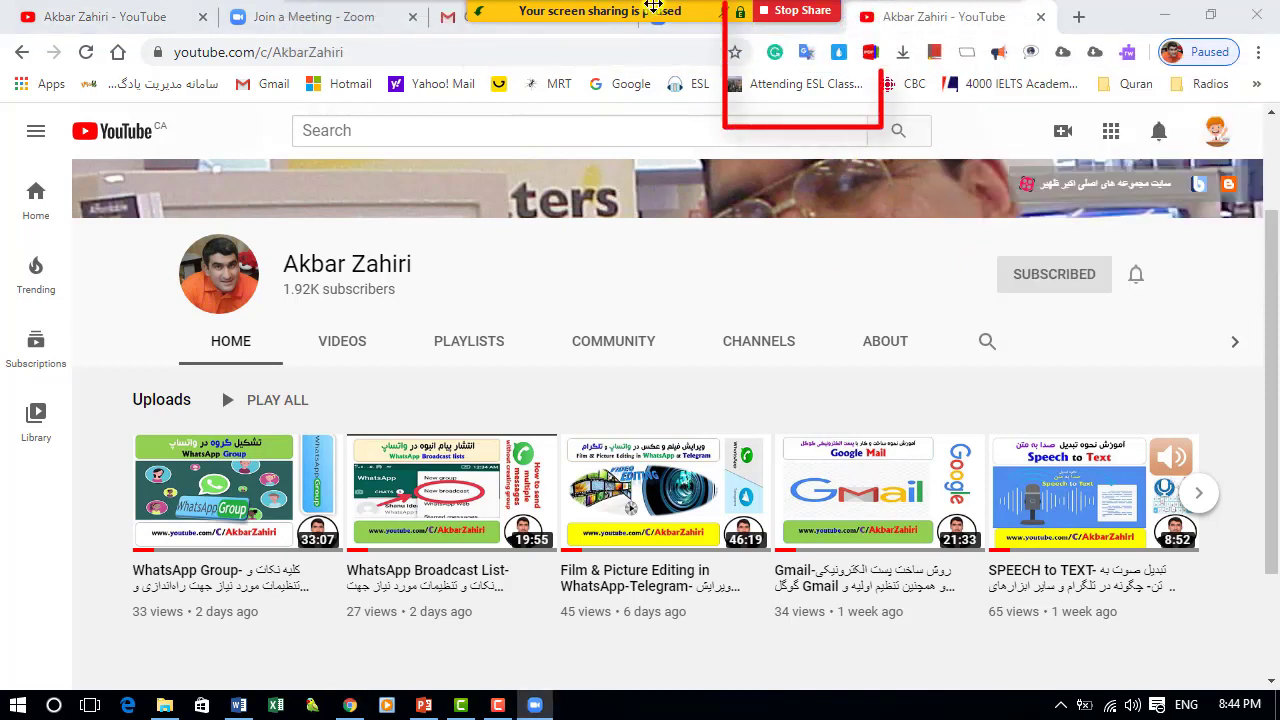
pyautogui.moveTo(636, 12)
pyautogui.click(791, 68)
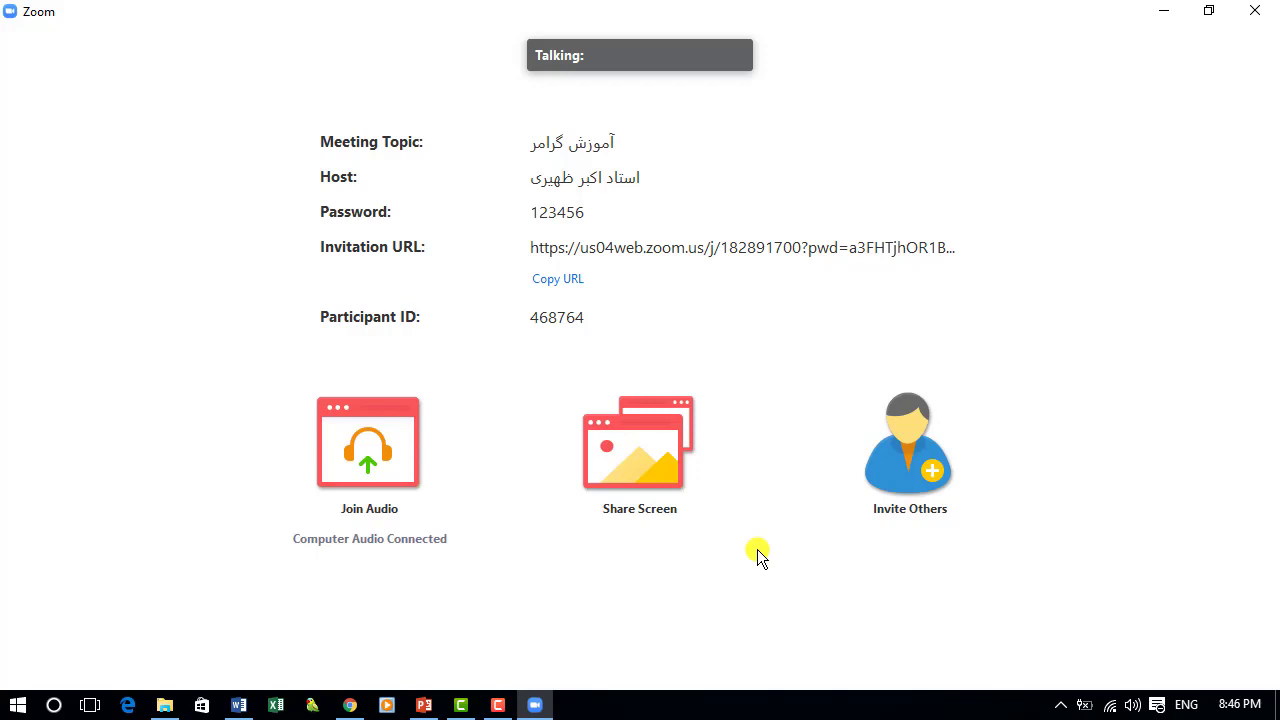
# - Try to start a new screen share from the meeting controls and dismiss the notice
pyautogui.moveTo(752, 563)
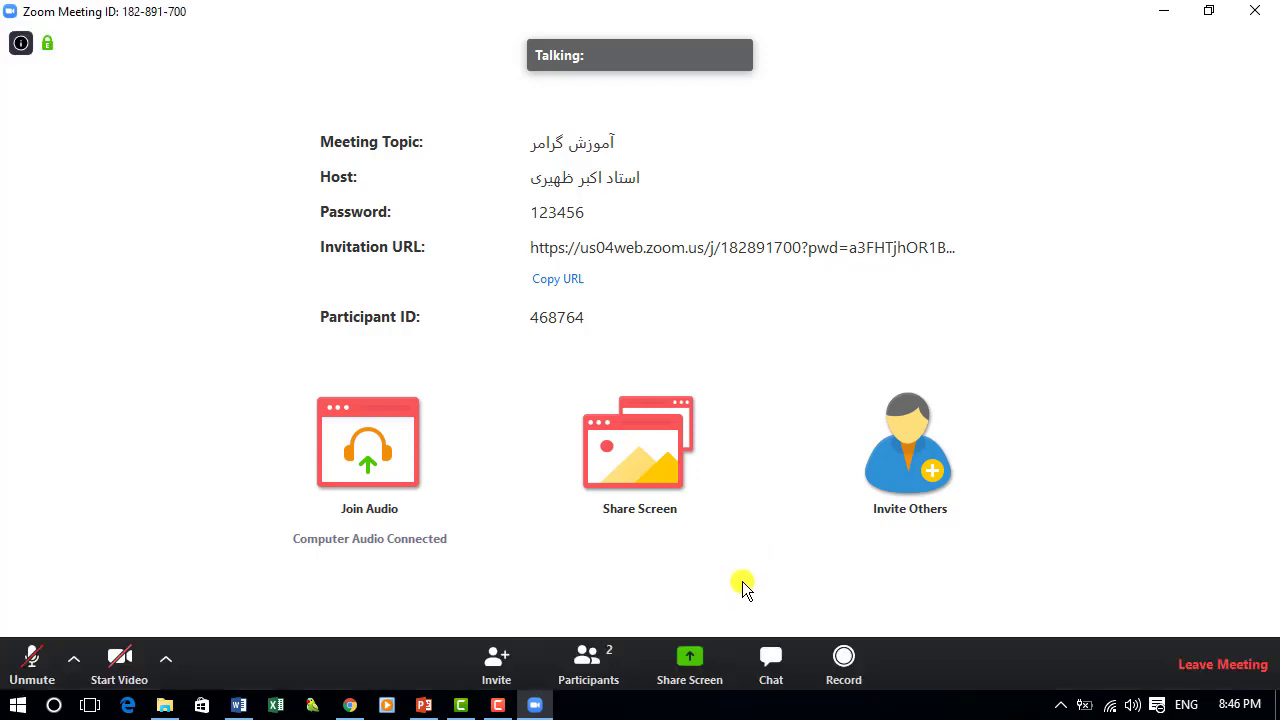
pyautogui.click(696, 660)
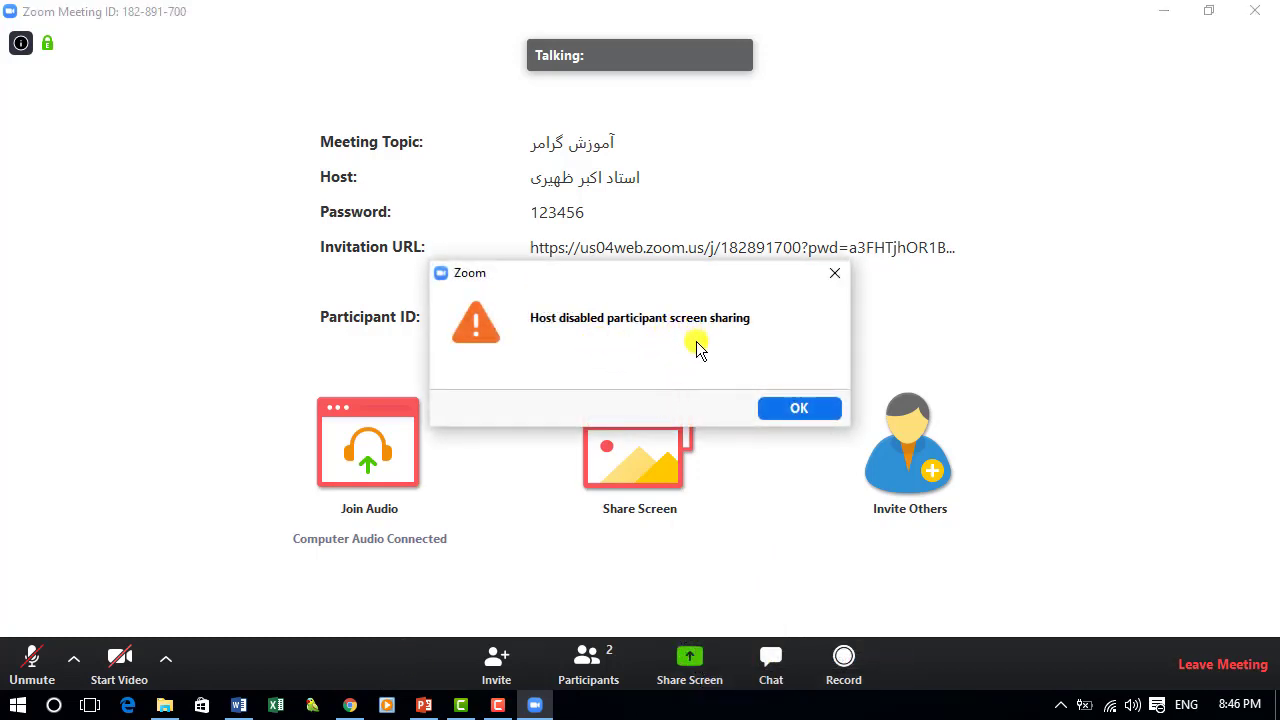
pyautogui.click(799, 407)
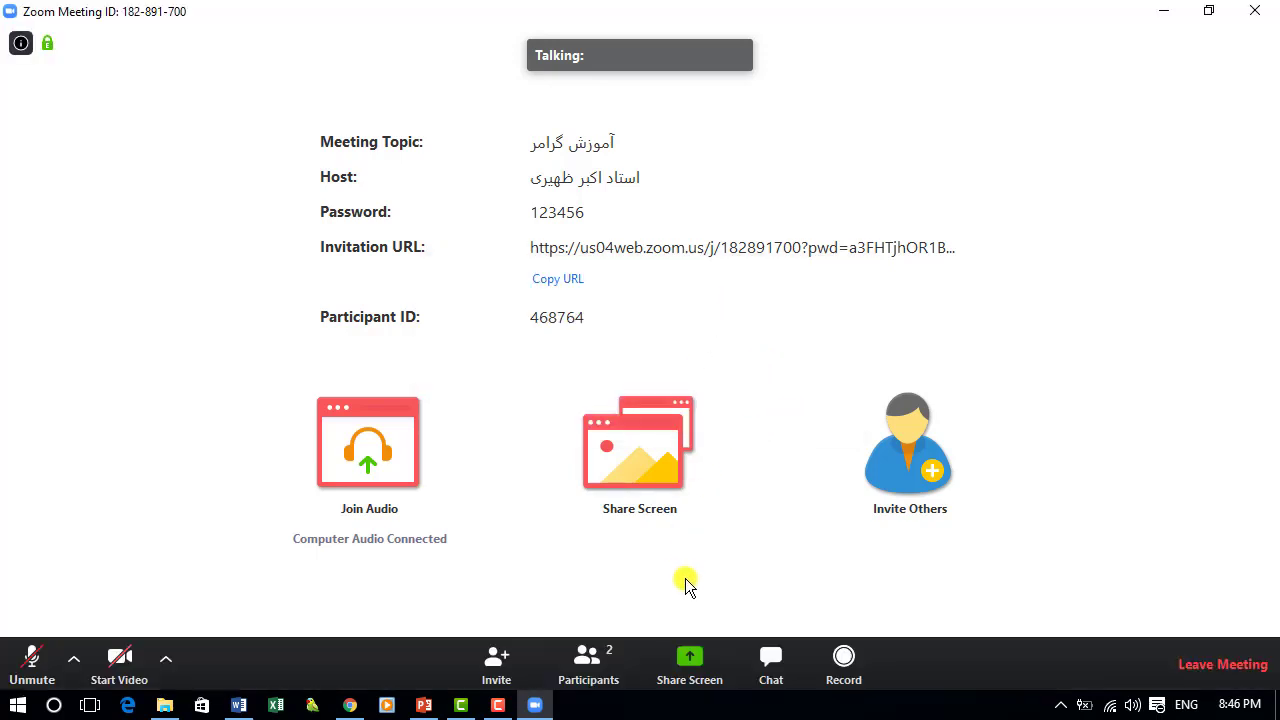
# - Check the group chat with everyone, close it, and try to record the meeting
pyautogui.click(768, 664)
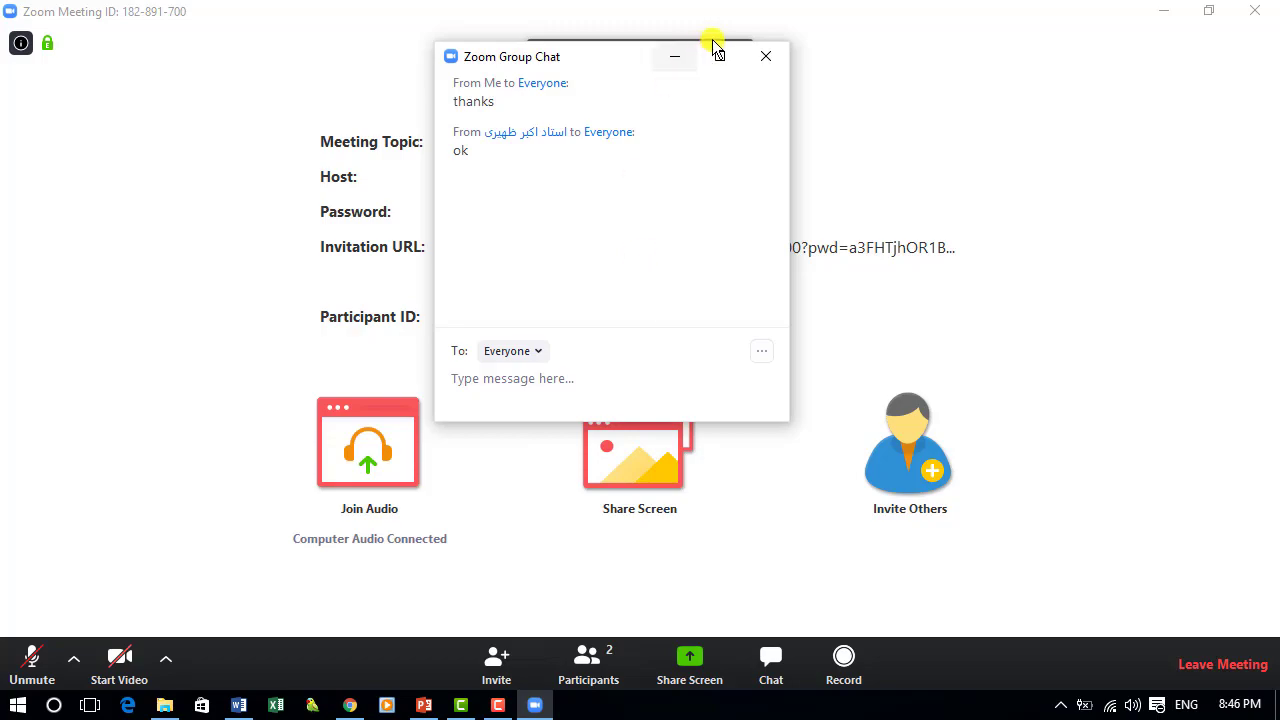
pyautogui.click(764, 56)
pyautogui.click(843, 660)
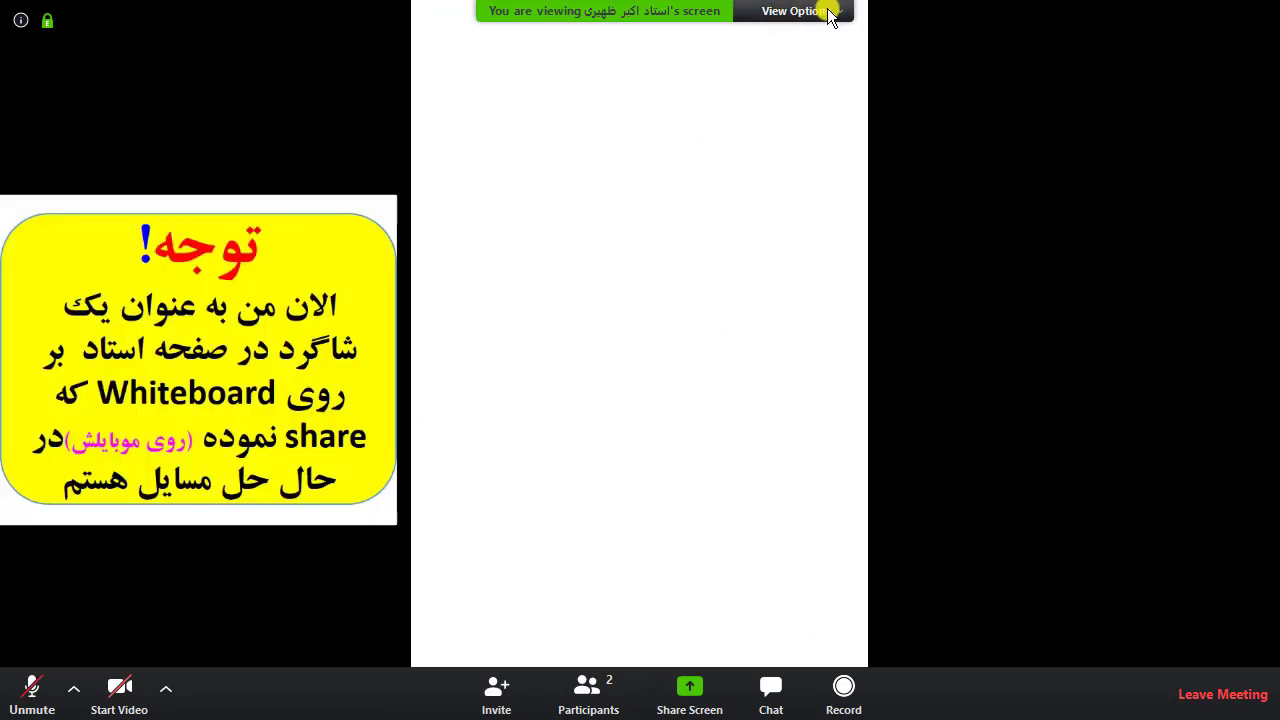
# - Start annotating the host's shared whiteboard and draw several red freehand strokes in its upper middle area
pyautogui.click(836, 12)
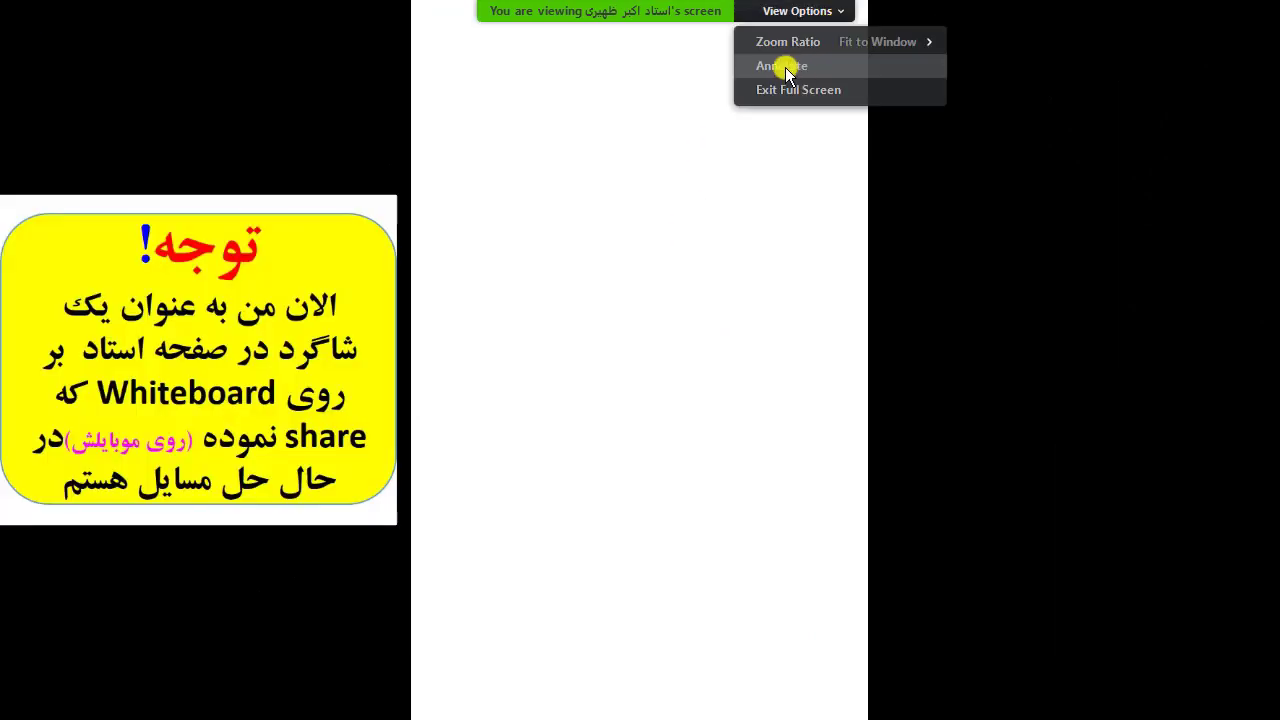
pyautogui.click(787, 66)
pyautogui.moveTo(668, 193)
pyautogui.mouseDown()
pyautogui.moveTo(702, 287)
pyautogui.moveTo(703, 237)
pyautogui.moveTo(757, 260)
pyautogui.moveTo(766, 326)
pyautogui.moveTo(750, 345)
pyautogui.mouseUp()
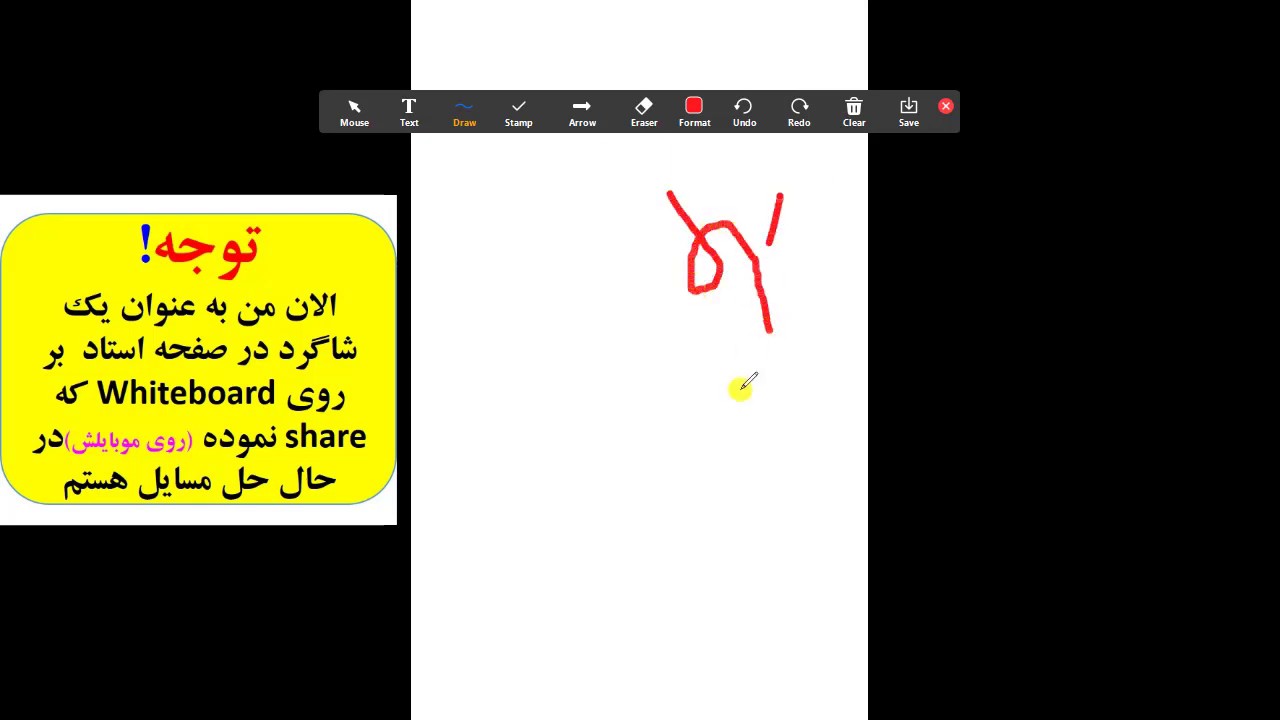
pyautogui.moveTo(770, 240); pyautogui.dragTo(736, 394)
pyautogui.moveTo(690, 310); pyautogui.dragTo(698, 435)
pyautogui.moveTo(606, 298); pyautogui.dragTo(674, 460)
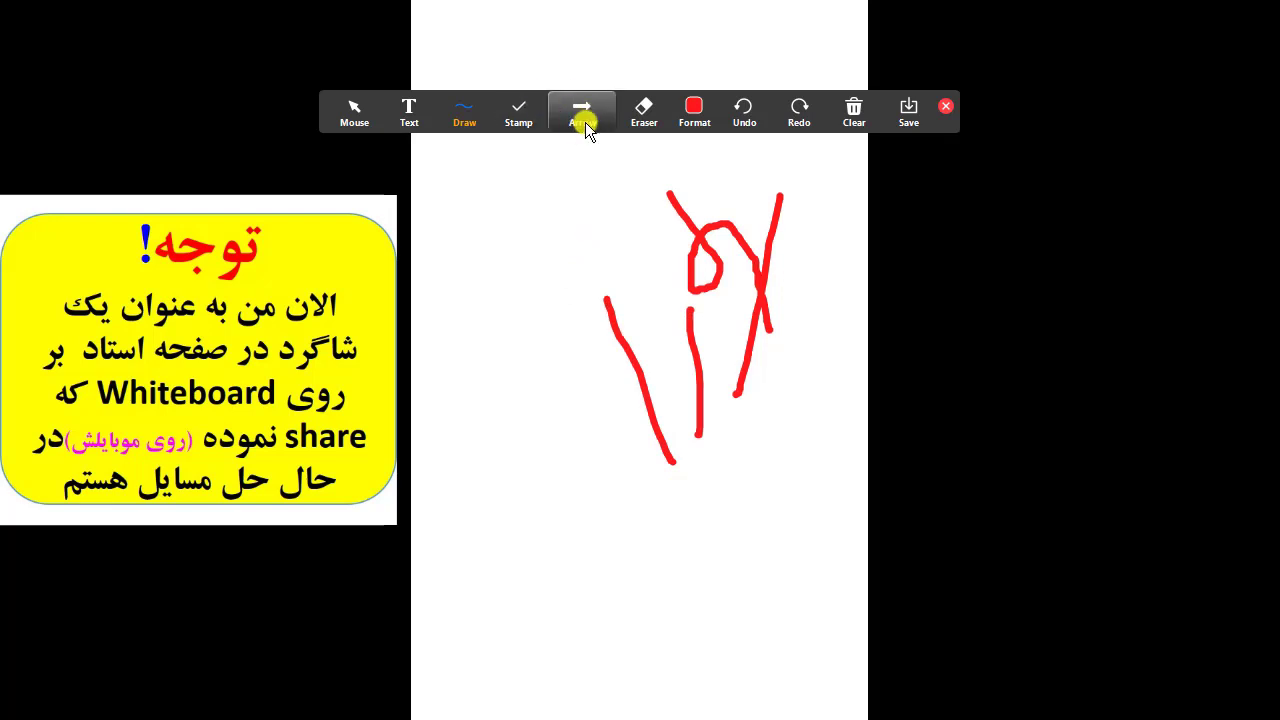
# - Place five arrow stamps in a column beside the red strokes on the host's whiteboard
pyautogui.moveTo(520, 117)
pyautogui.click(512, 160)
pyautogui.click(537, 186)
pyautogui.click(529, 226)
pyautogui.click(537, 287)
pyautogui.click(537, 301)
pyautogui.click(535, 368)
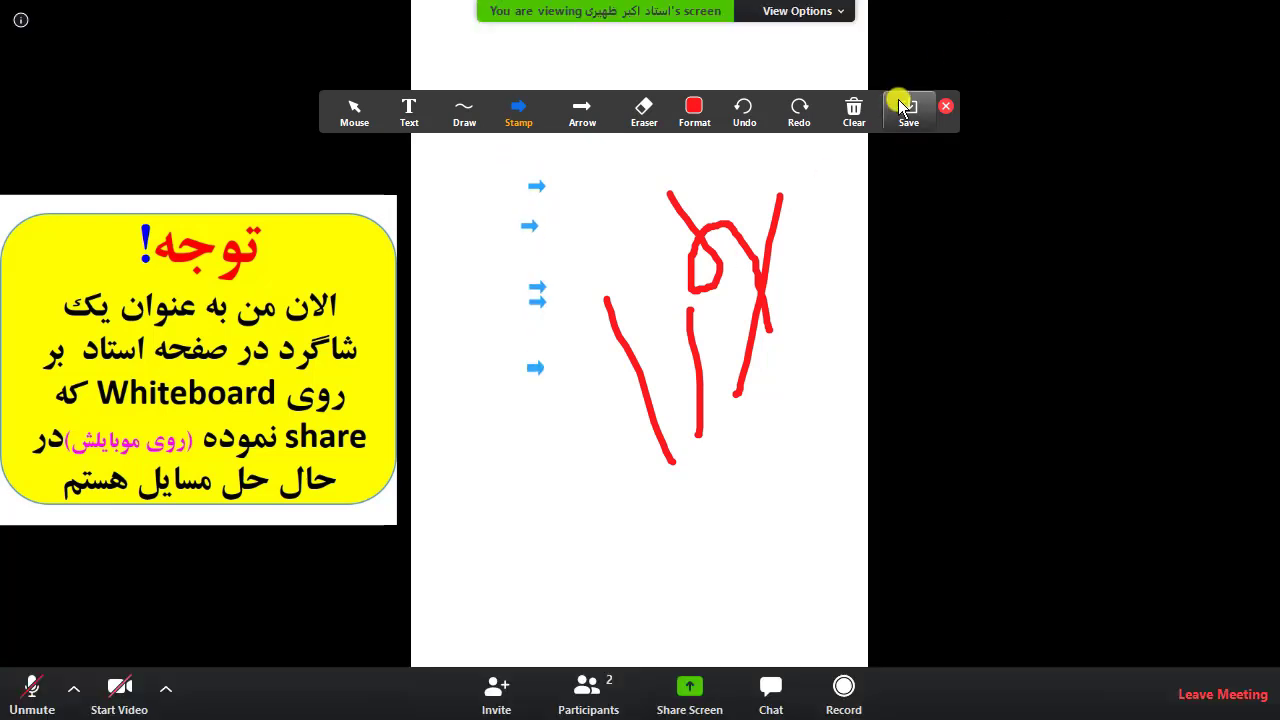
# - Clear the whiteboard annotations, then start annotating the host's shared picture and draw red freehand strokes around the seated man's head
pyautogui.click(851, 112)
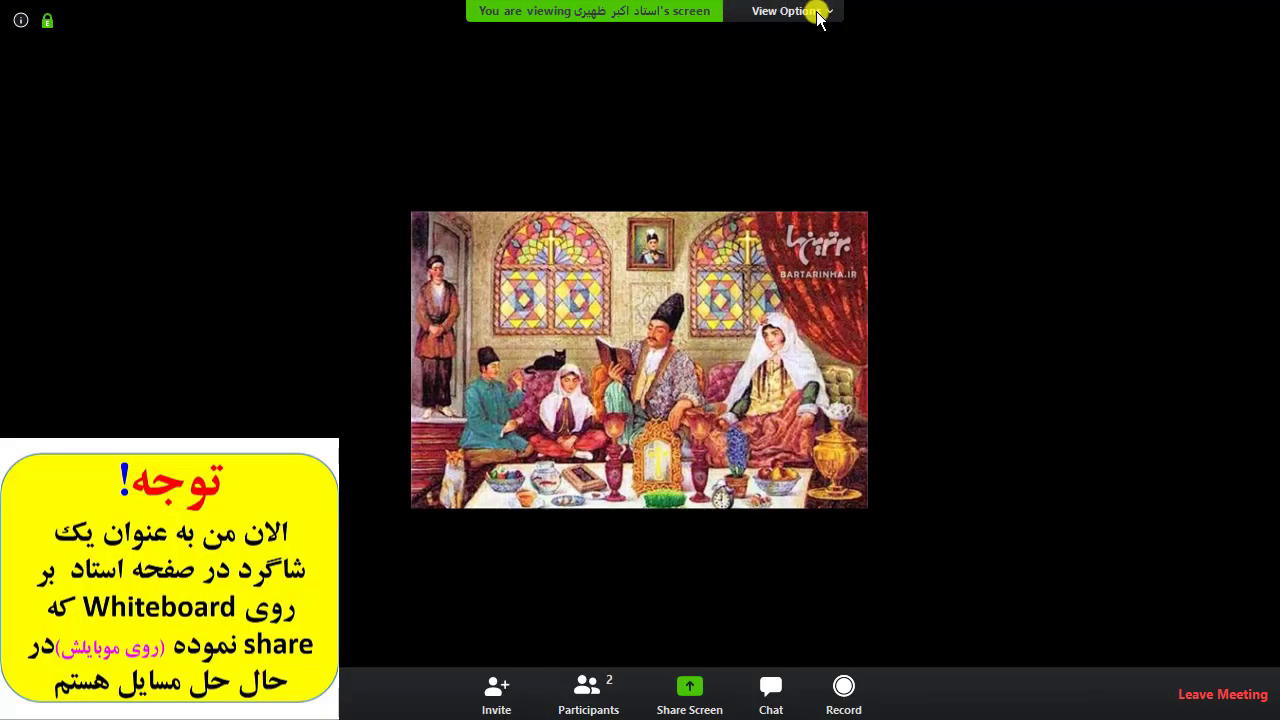
pyautogui.click(817, 12)
pyautogui.click(766, 64)
pyautogui.click(694, 110)
pyautogui.click(621, 347)
pyautogui.moveTo(668, 268)
pyautogui.mouseDown()
pyautogui.moveTo(698, 296)
pyautogui.moveTo(635, 312)
pyautogui.moveTo(660, 282)
pyautogui.moveTo(575, 348)
pyautogui.mouseUp()
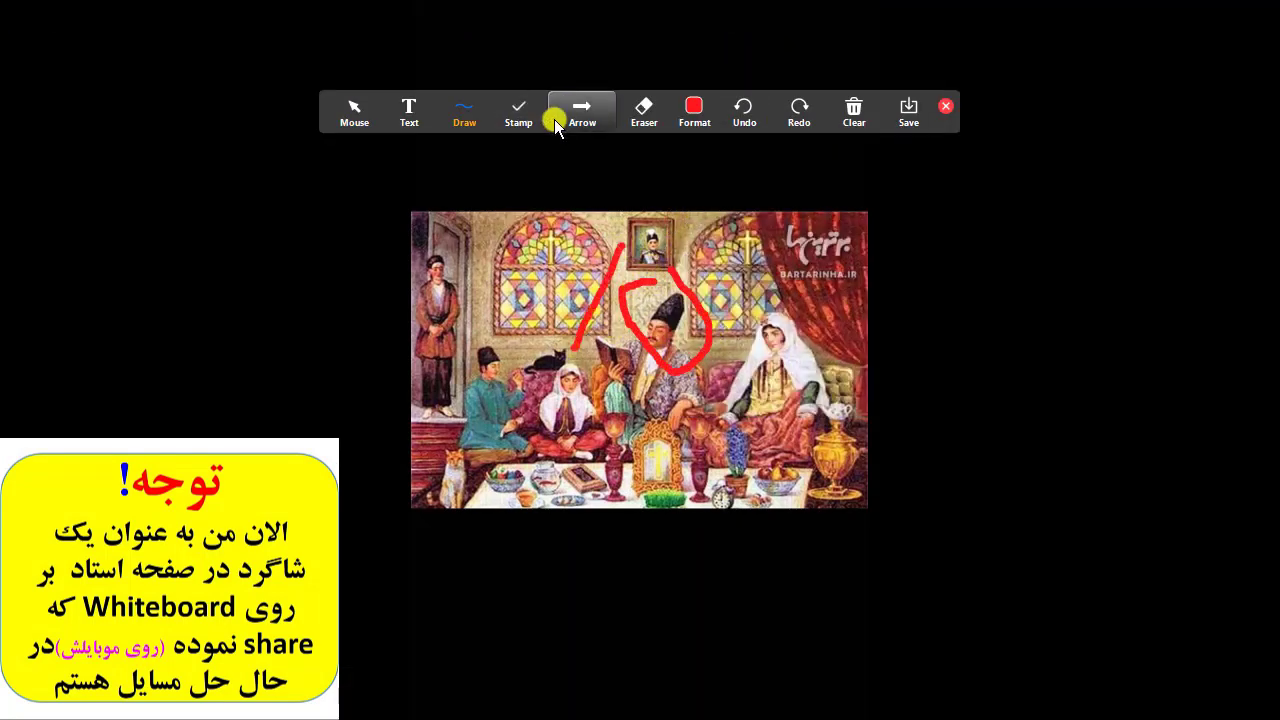
pyautogui.moveTo(537, 262); pyautogui.dragTo(560, 411)
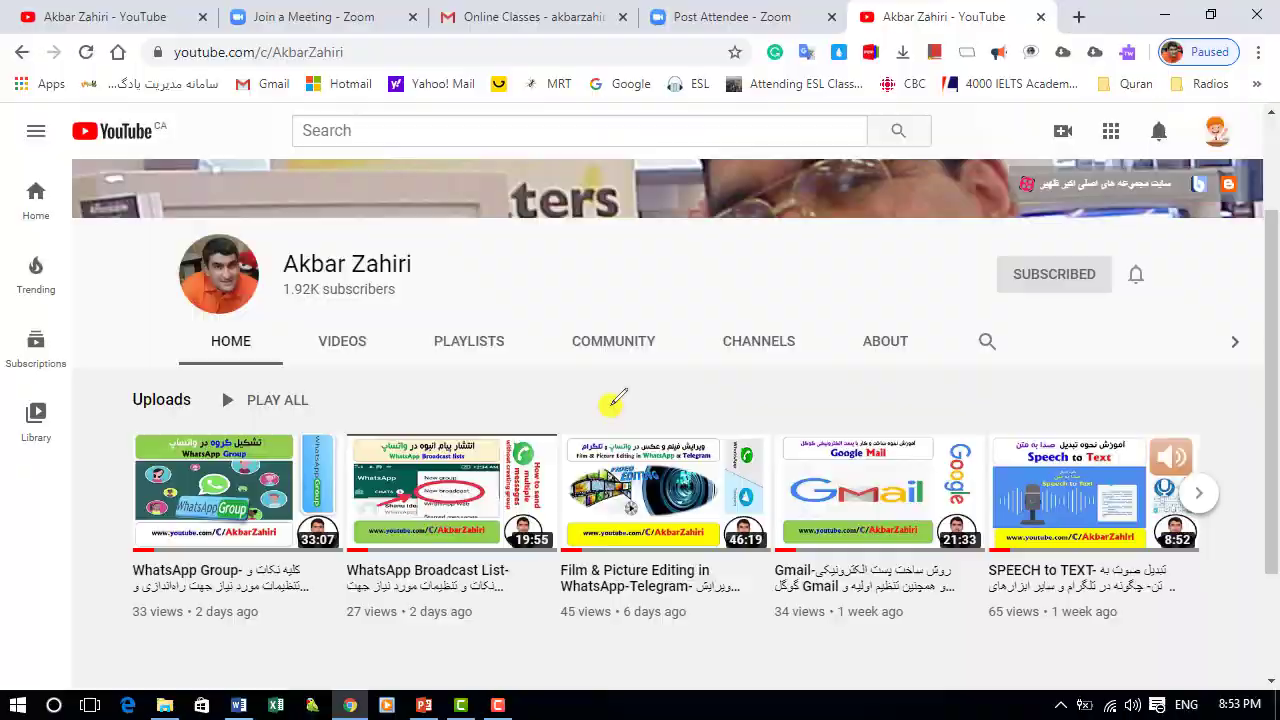
pyautogui.hotkey('alt', 's')
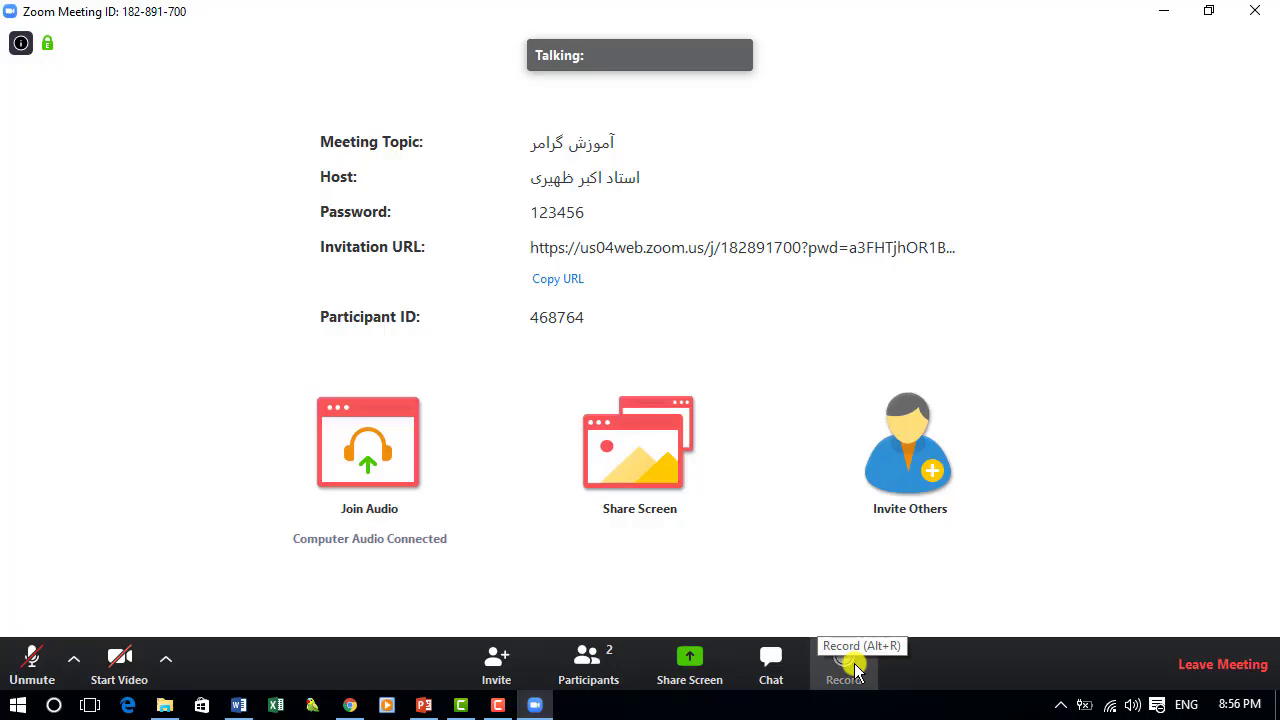
# - Try to record the meeting, dismiss the permission notice, and run a recording that is paused, resumed and stopped once the host allows it
pyautogui.click(838, 668)
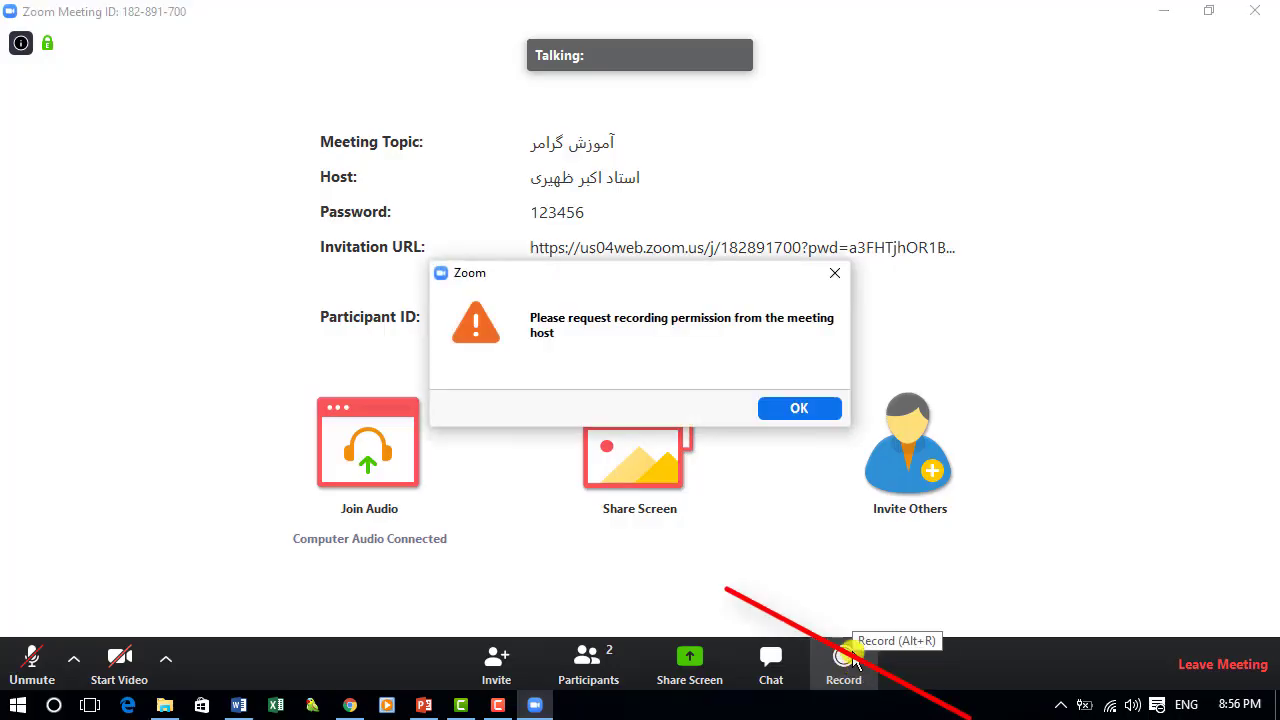
pyautogui.click(797, 408)
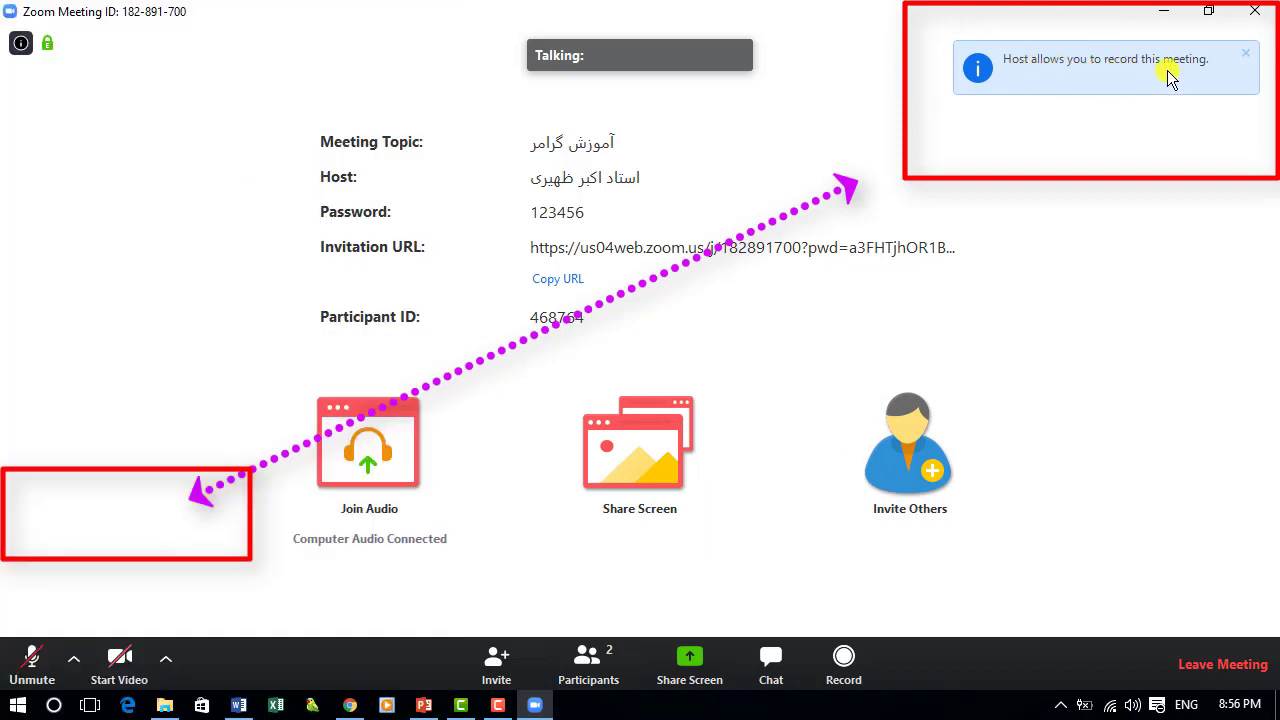
pyautogui.click(845, 660)
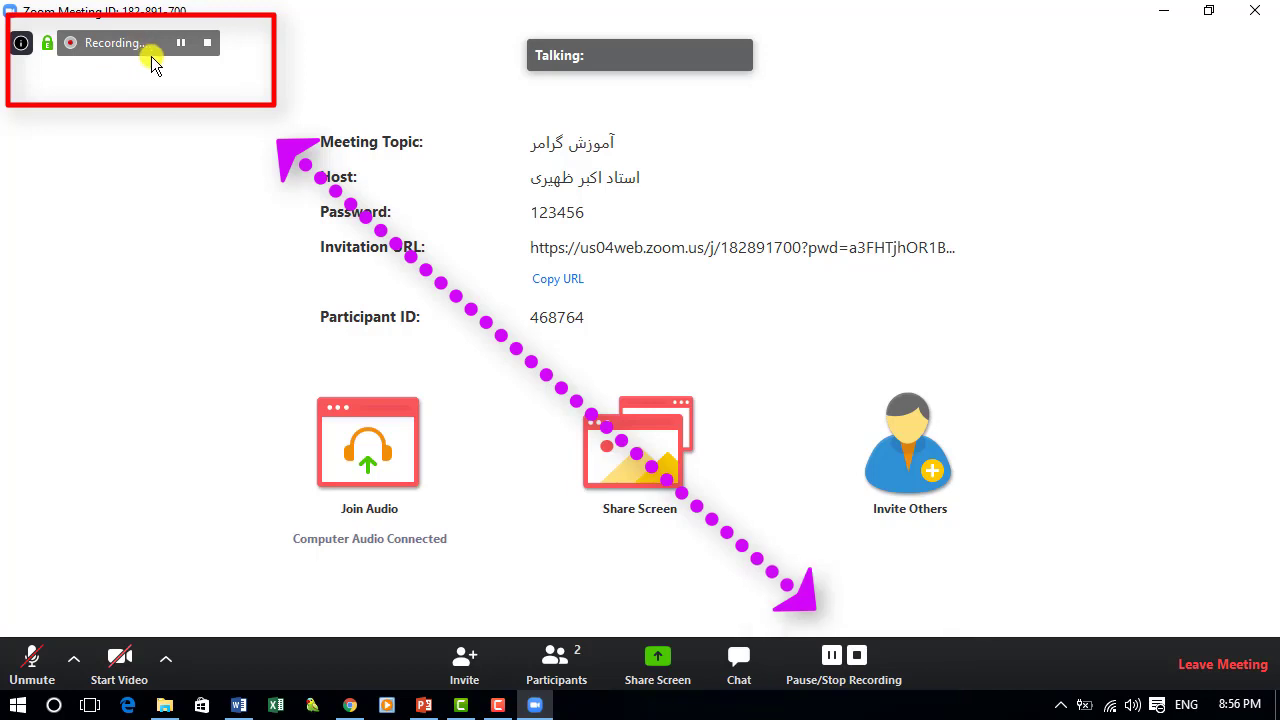
pyautogui.click(180, 42)
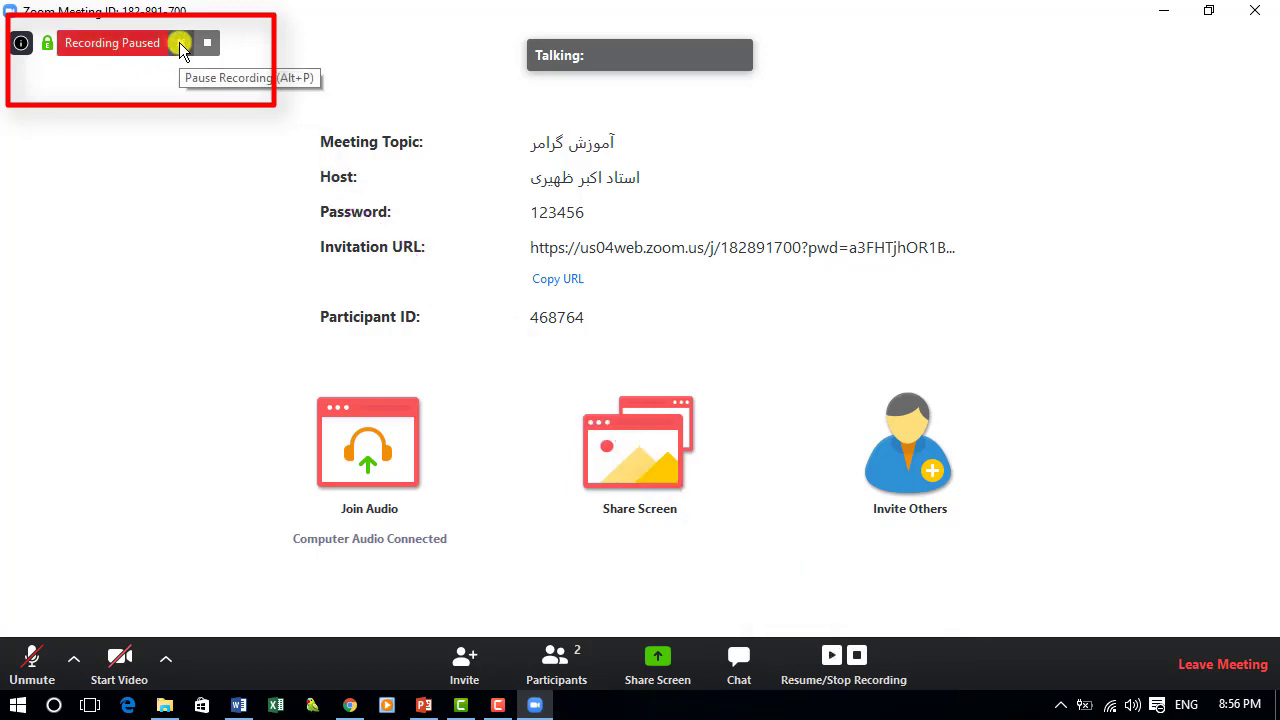
pyautogui.click(181, 44)
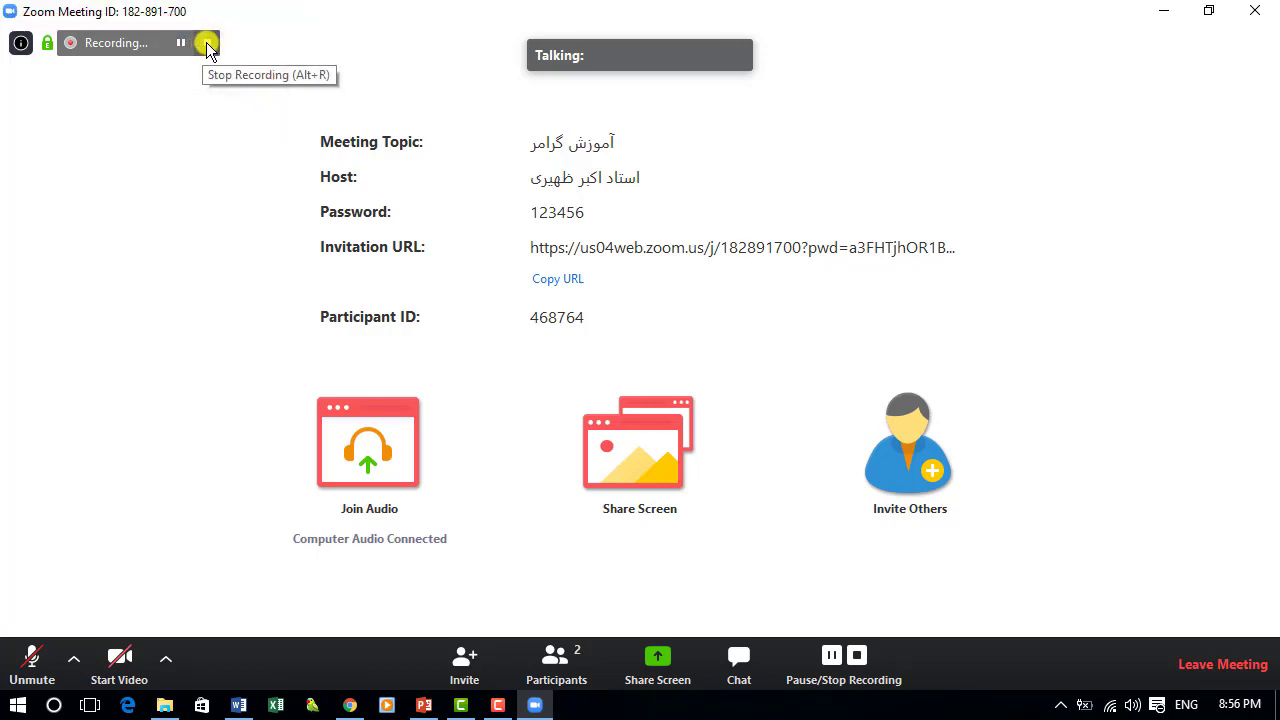
pyautogui.click(206, 42)
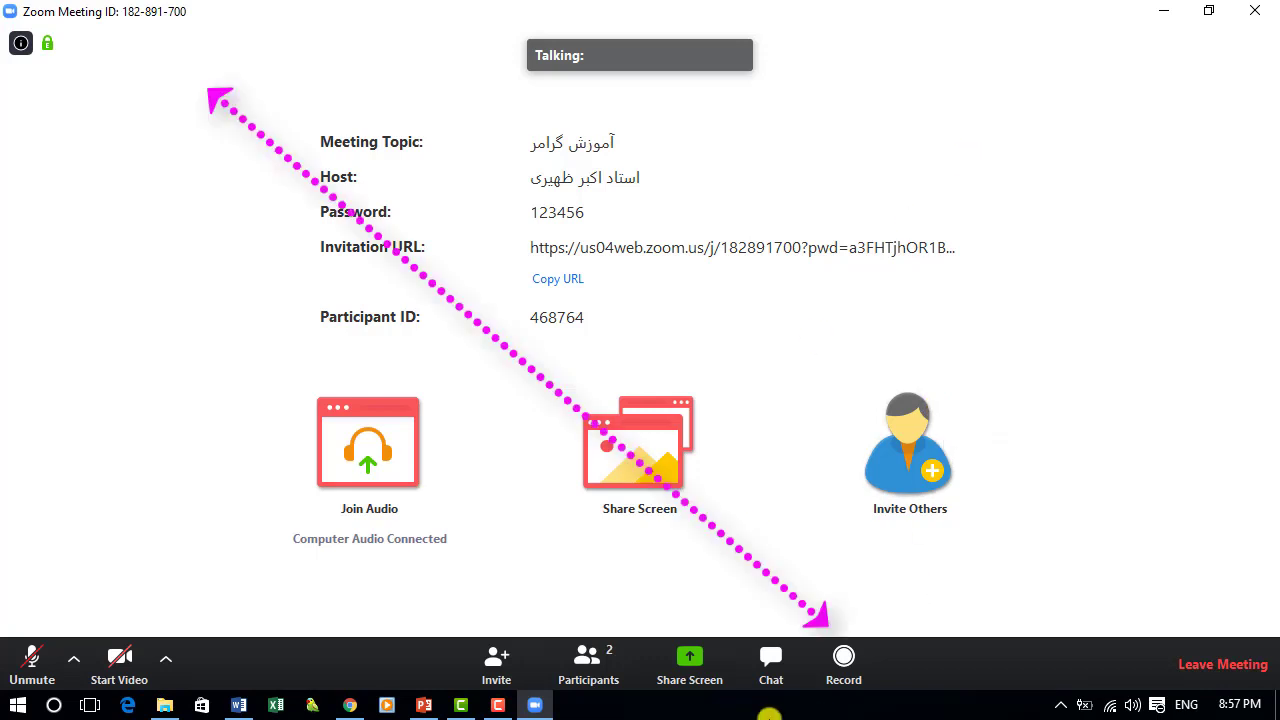
# - Start a second recording of the meeting, pause and resume it, and stop it
pyautogui.click(842, 660)
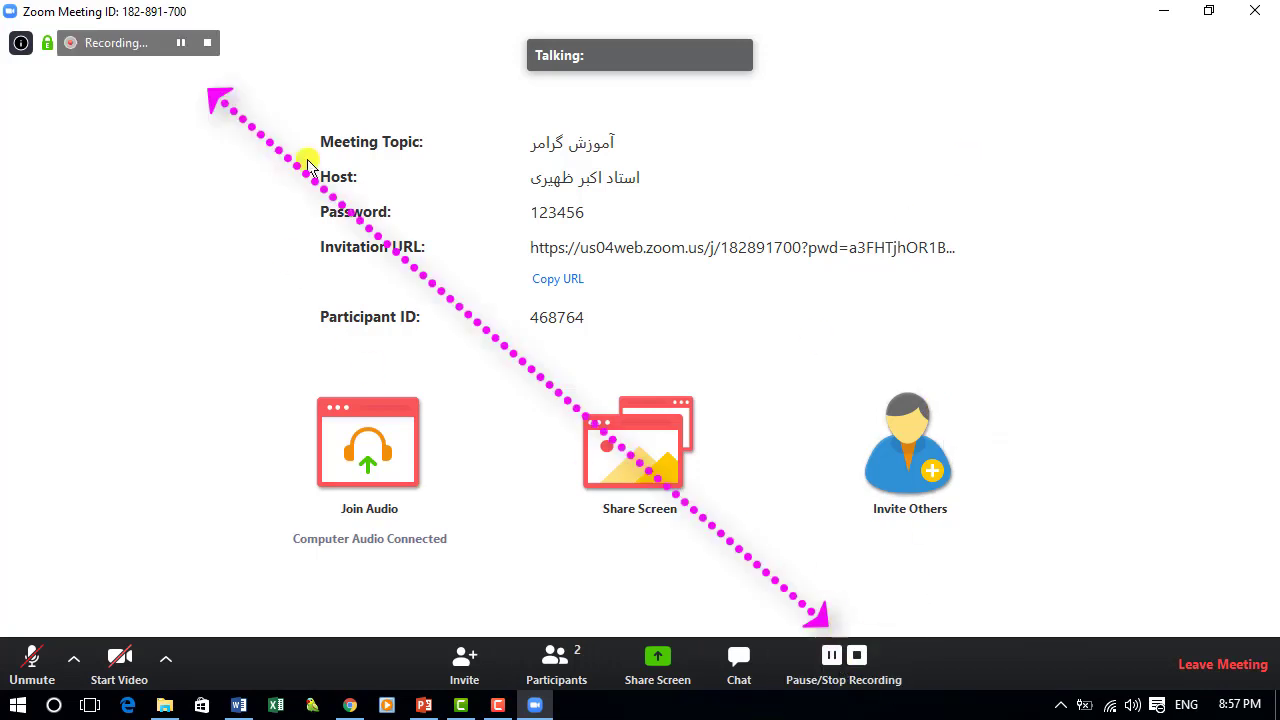
pyautogui.click(179, 43)
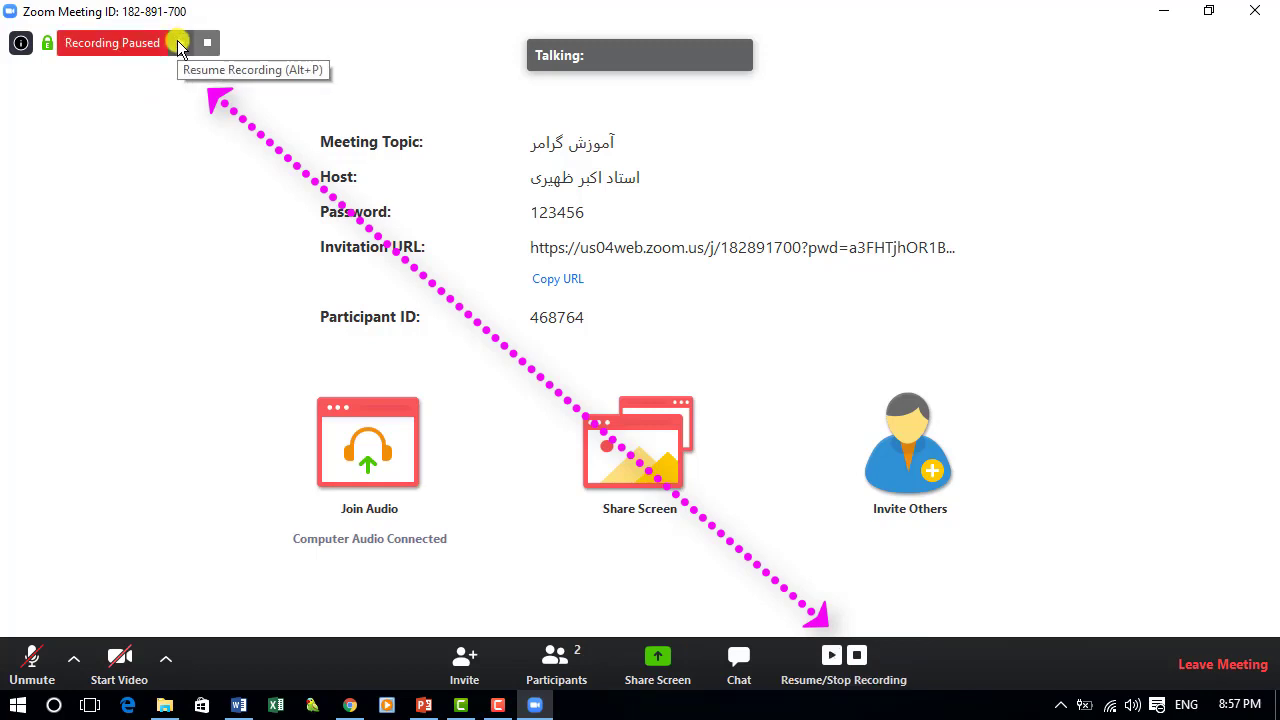
pyautogui.click(179, 43)
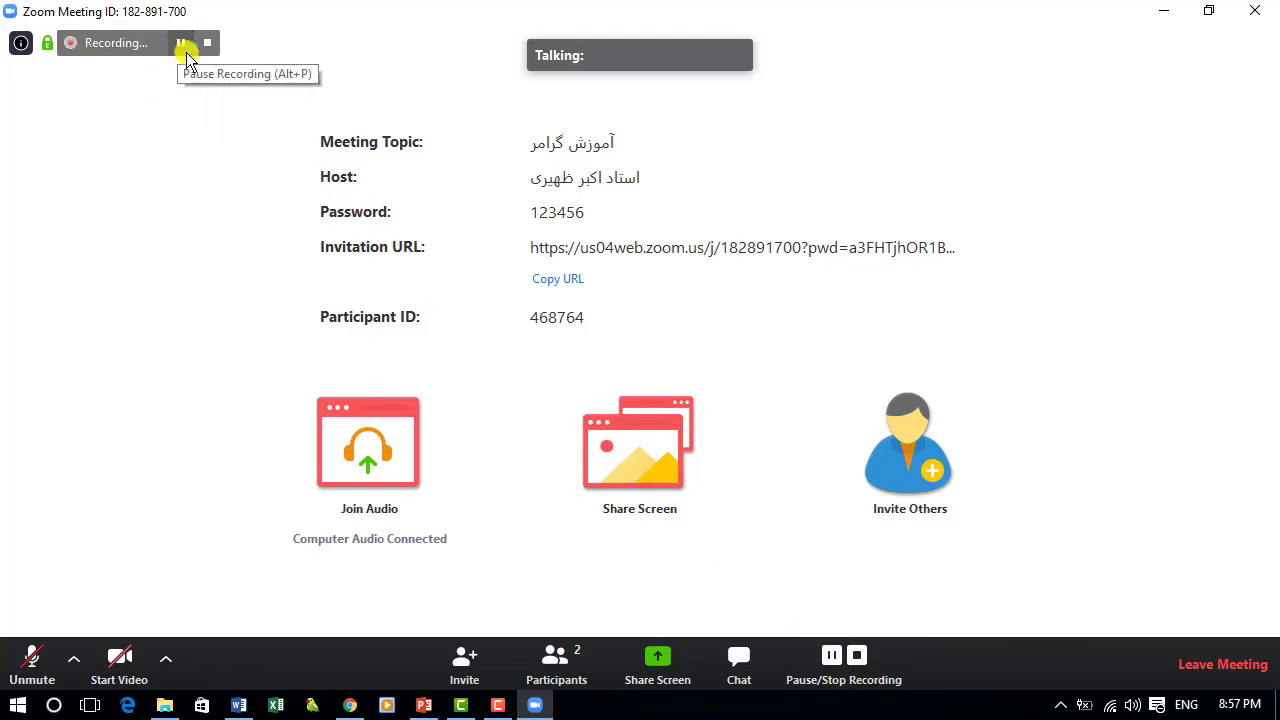
pyautogui.click(207, 44)
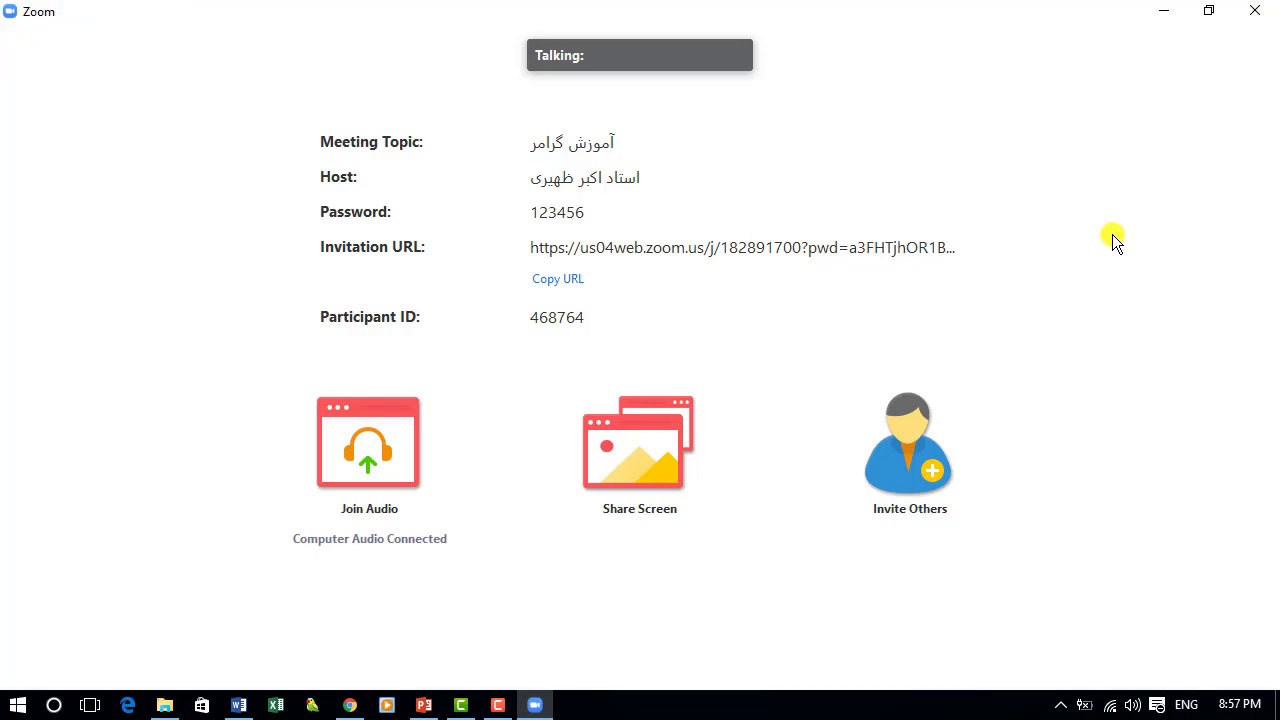
pyautogui.hotkey('alt', 'r')
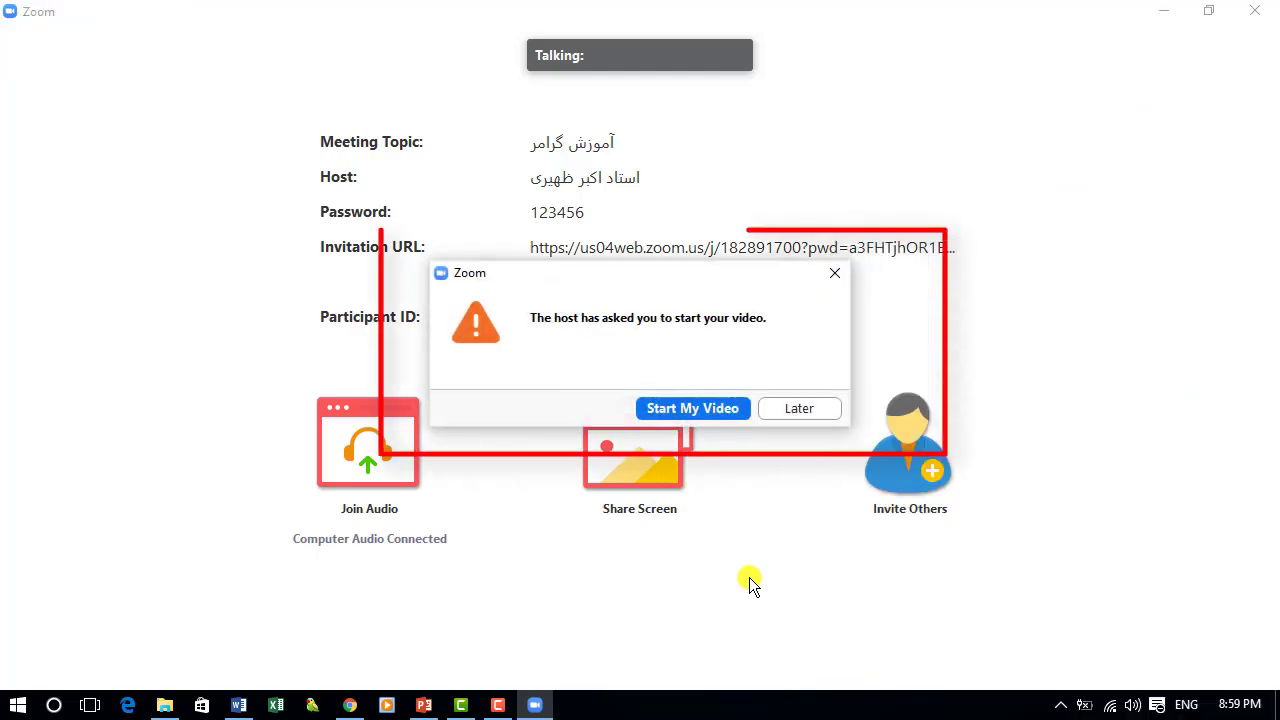
# - Accept the host's request to start your video, and turn your camera off again
pyautogui.click(695, 406)
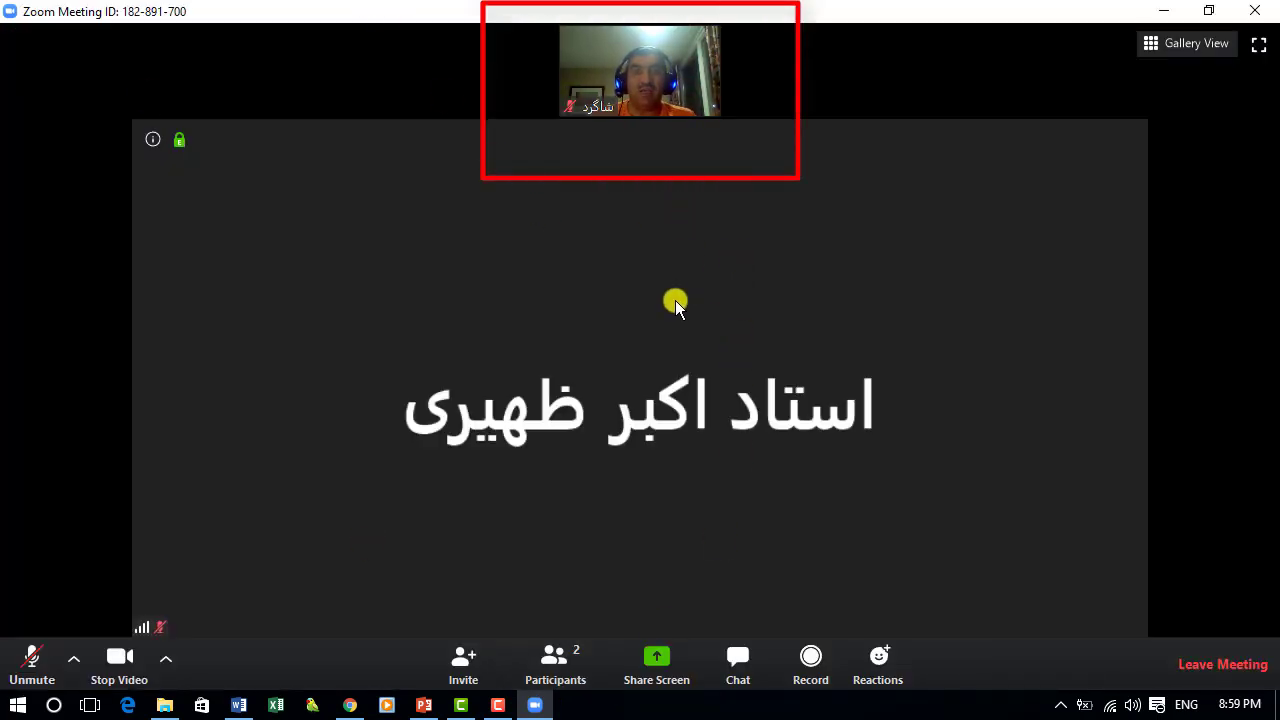
pyautogui.click(135, 660)
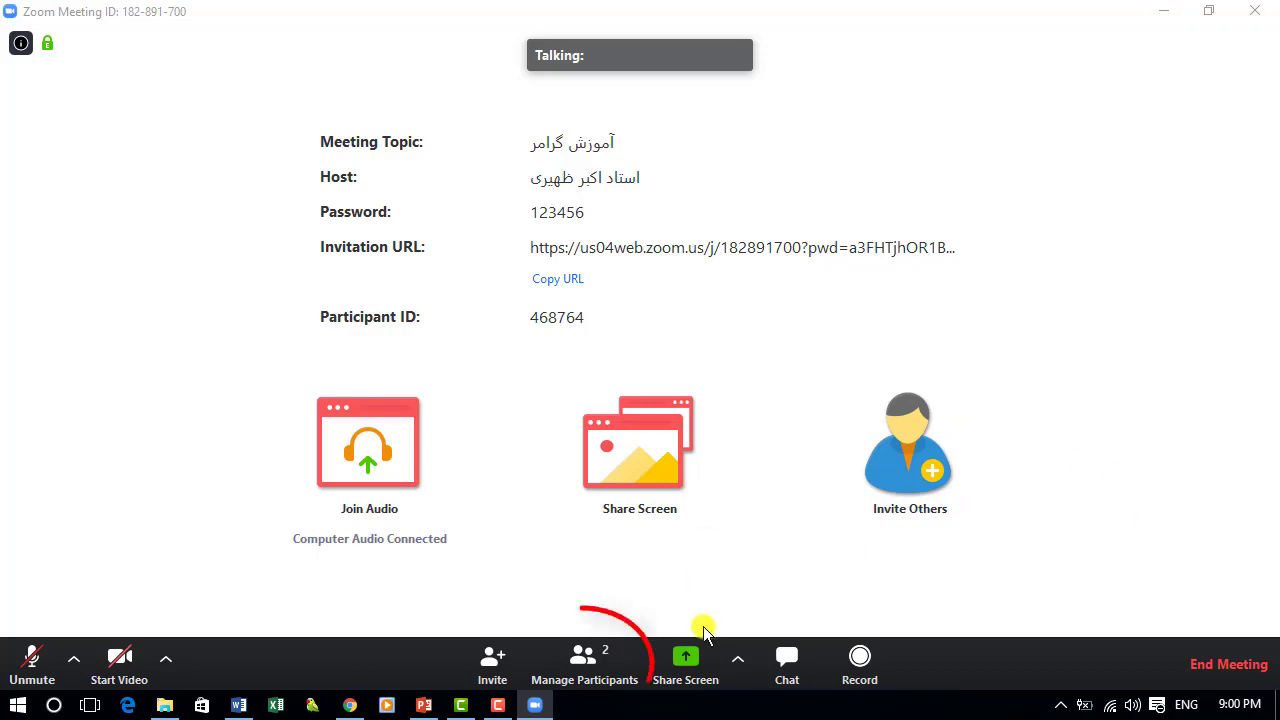
# - Show the list of meeting participants and ask the other participant to start their video
pyautogui.click(585, 662)
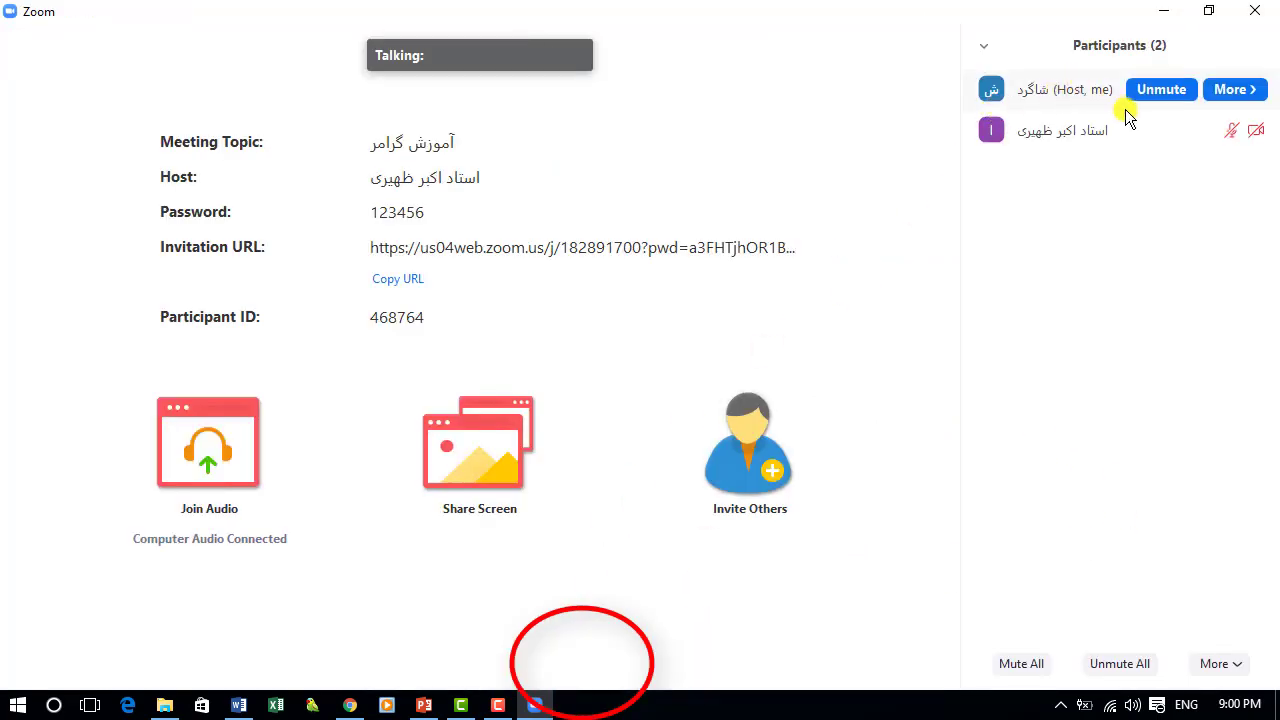
pyautogui.moveTo(1093, 122)
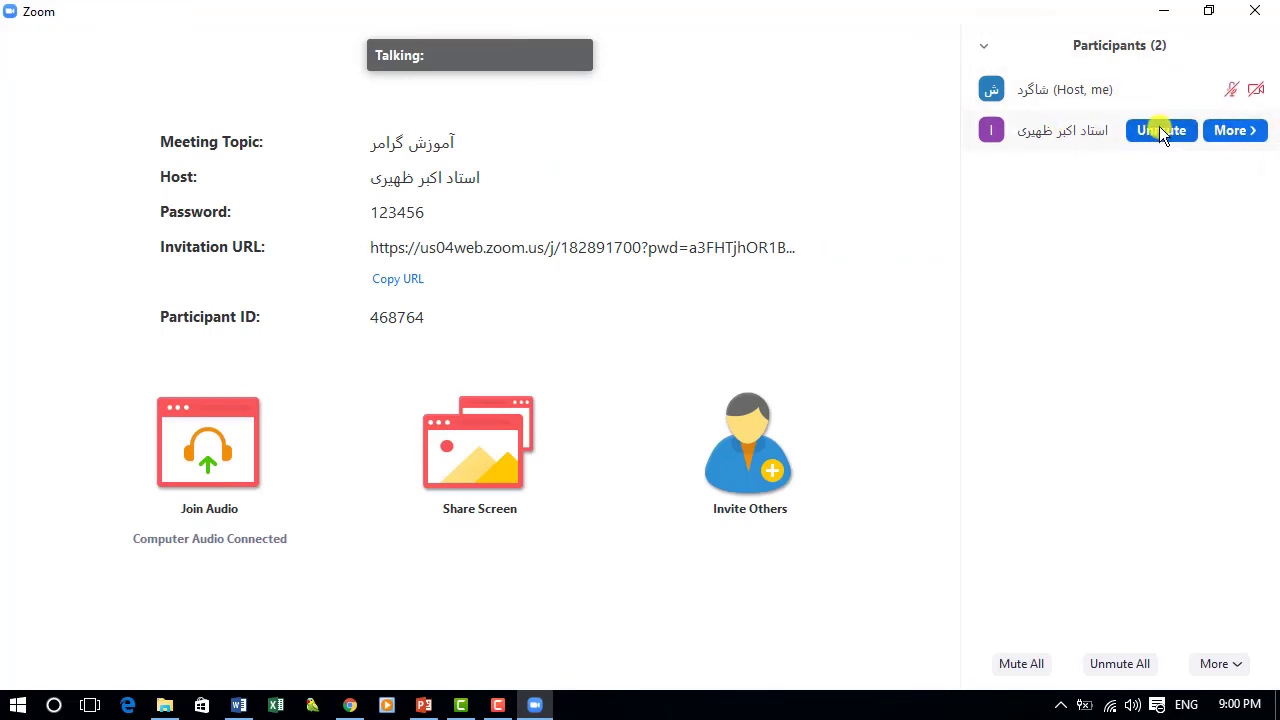
pyautogui.click(1248, 131)
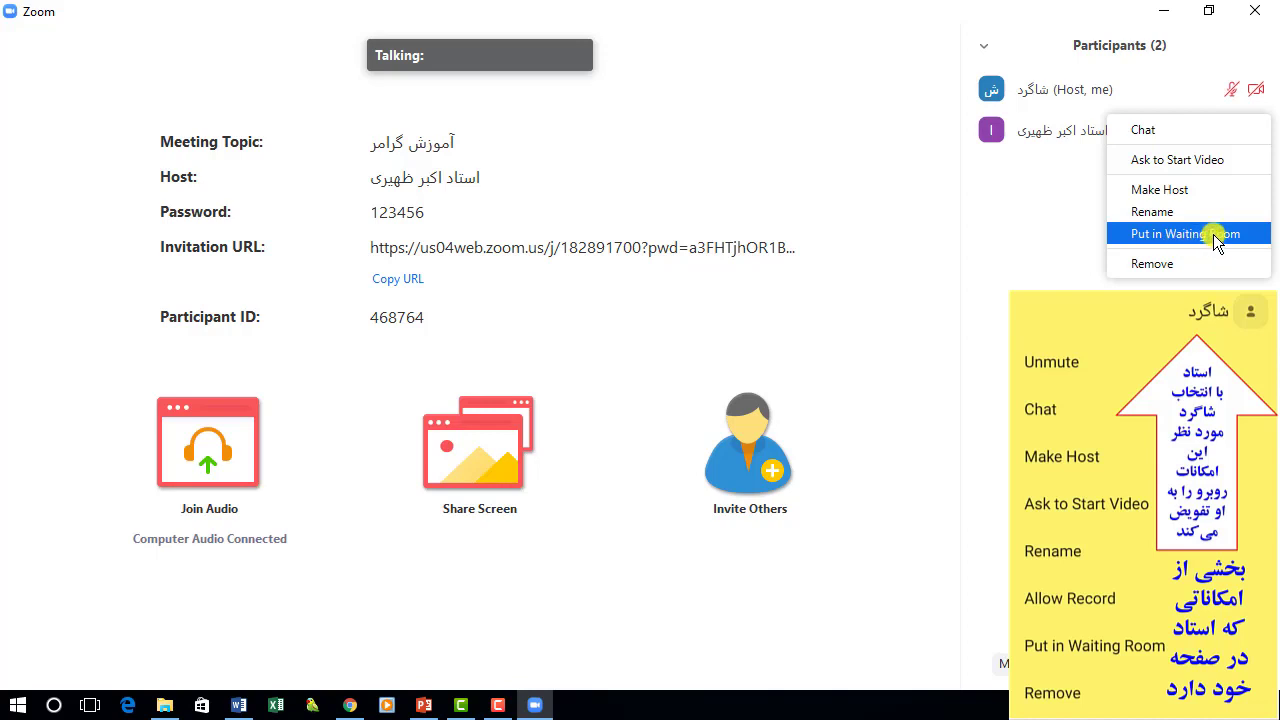
pyautogui.click(1196, 160)
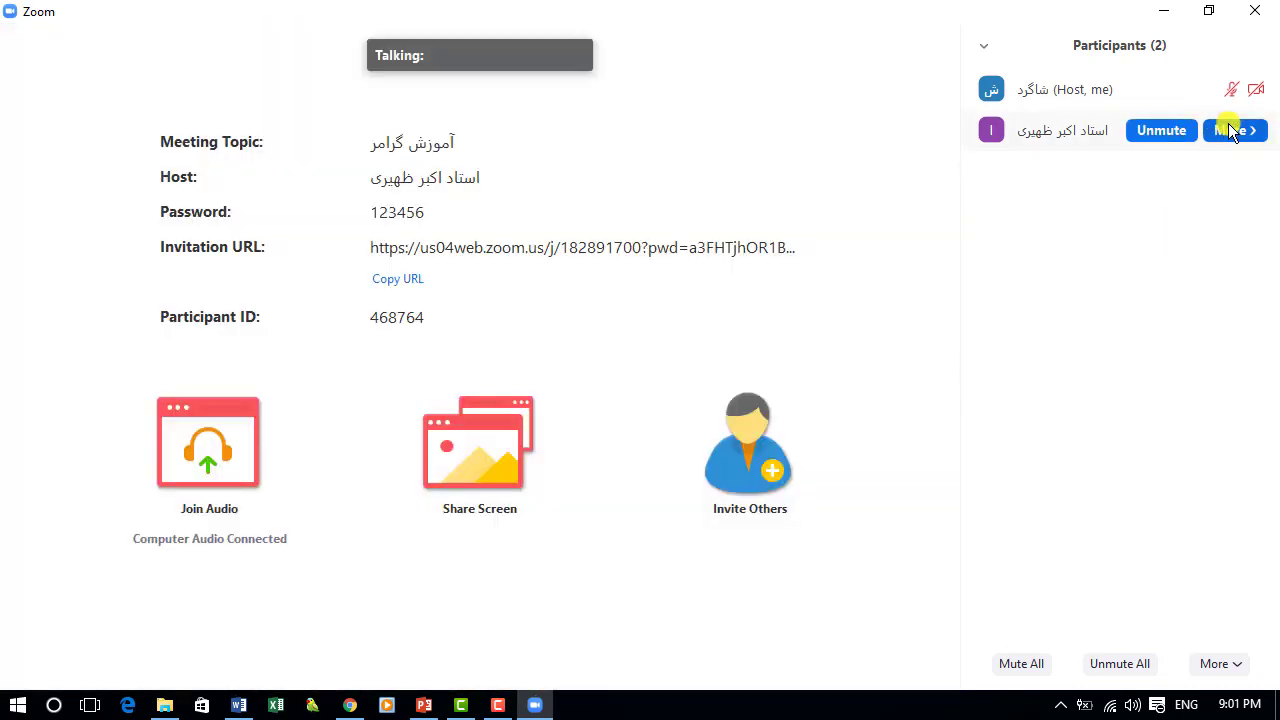
# - Examine the host's additional options for the other participant and for your own entry, leaving them unused
pyautogui.click(1255, 135)
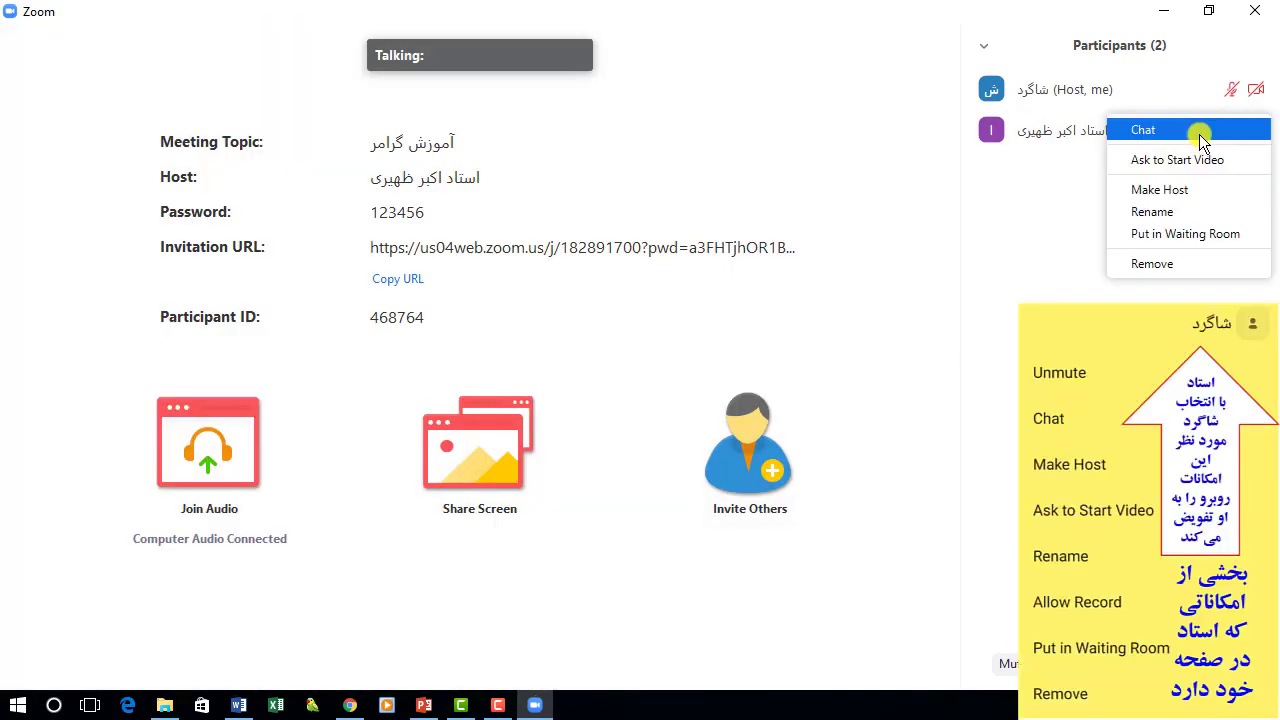
pyautogui.click(1063, 189)
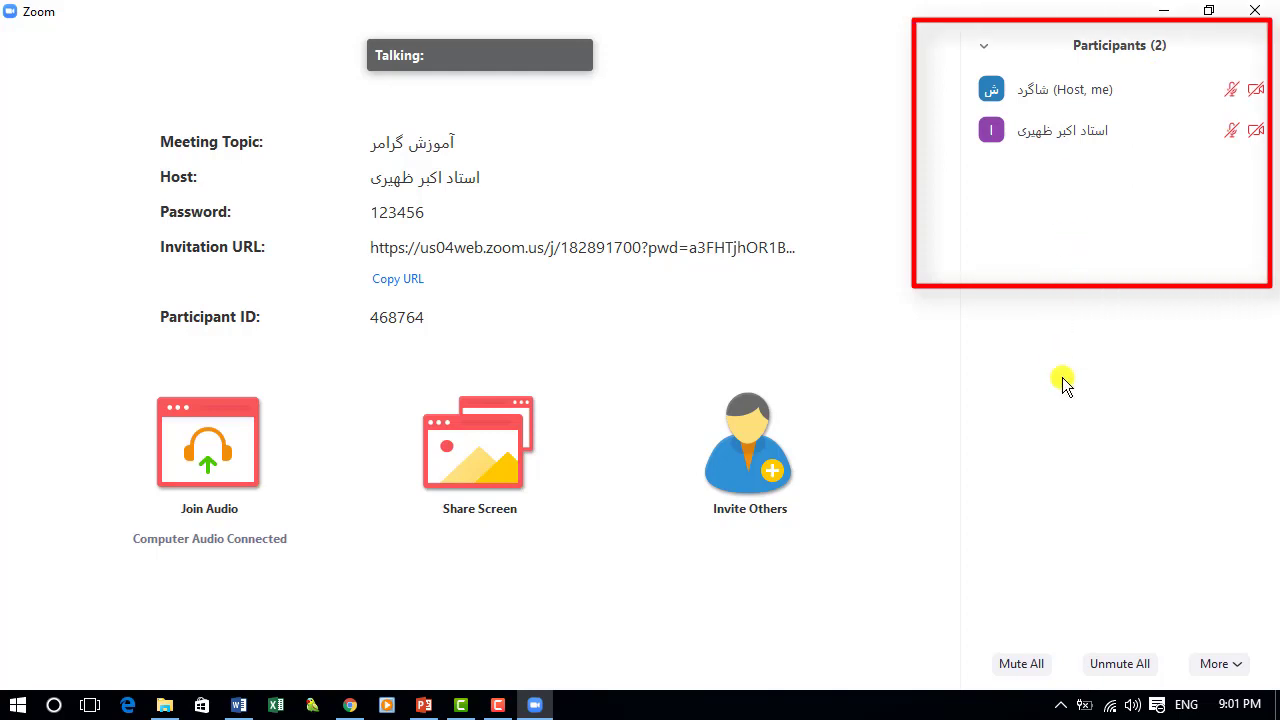
pyautogui.moveTo(1168, 140)
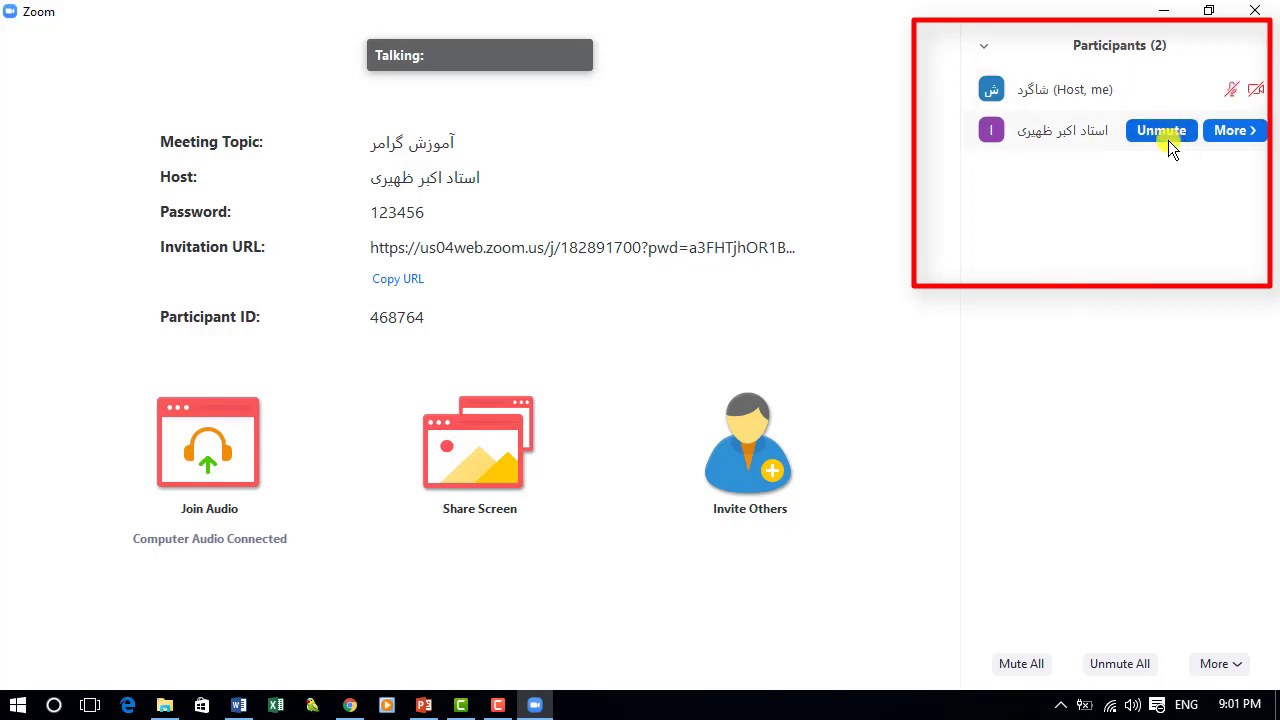
pyautogui.click(1228, 131)
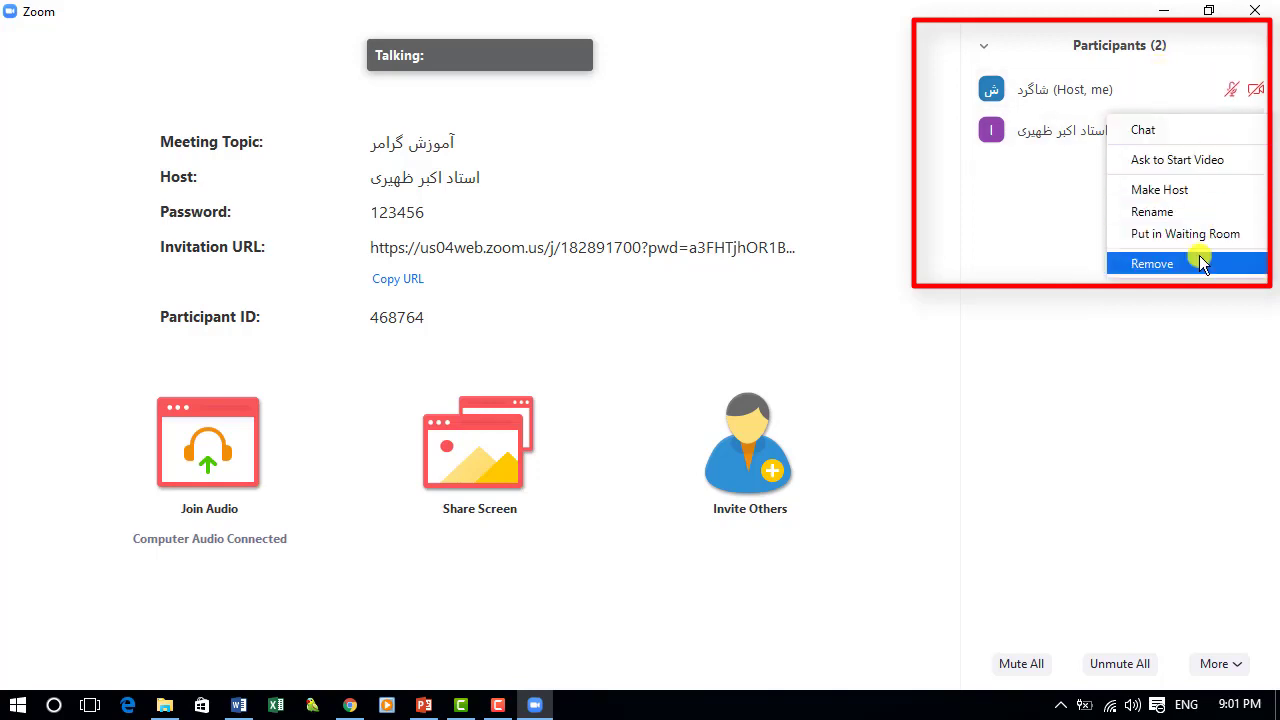
pyautogui.click(1209, 90)
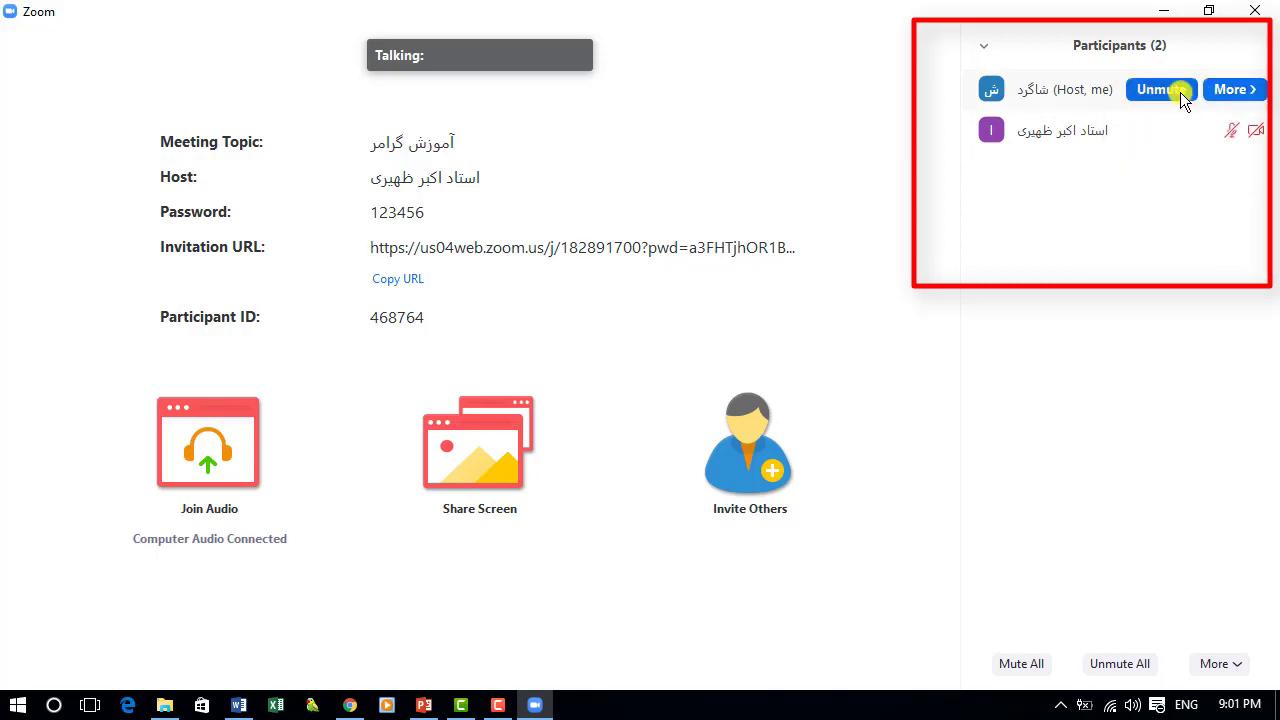
pyautogui.click(1245, 90)
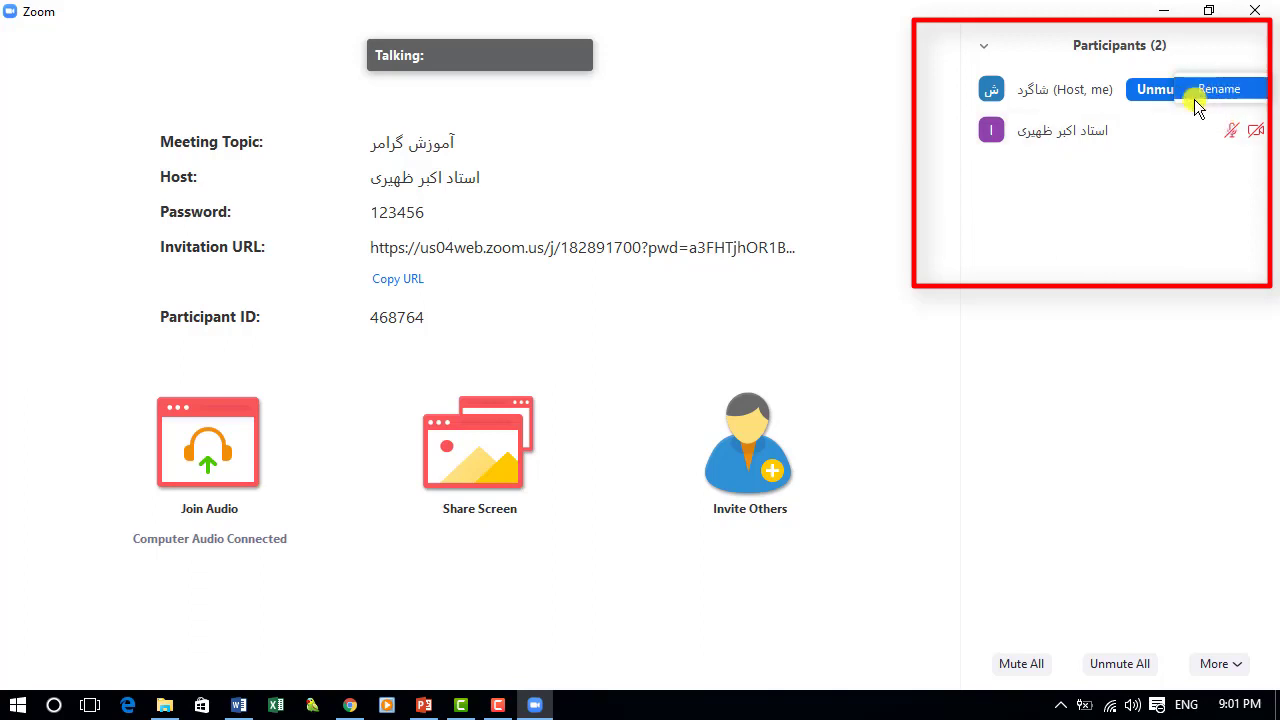
pyautogui.click(1071, 257)
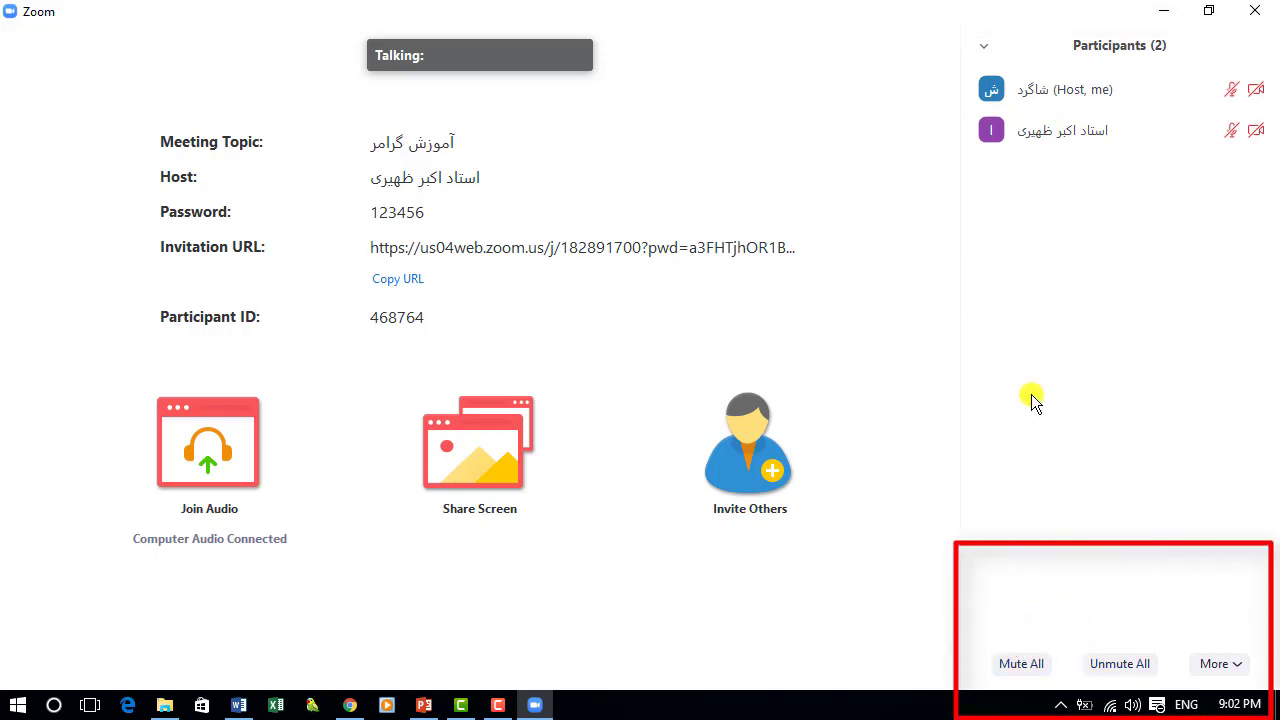
# - Try muting all participants, toggle Allow Participants to Unmute Themselves off and on, and decline the request
pyautogui.click(1021, 663)
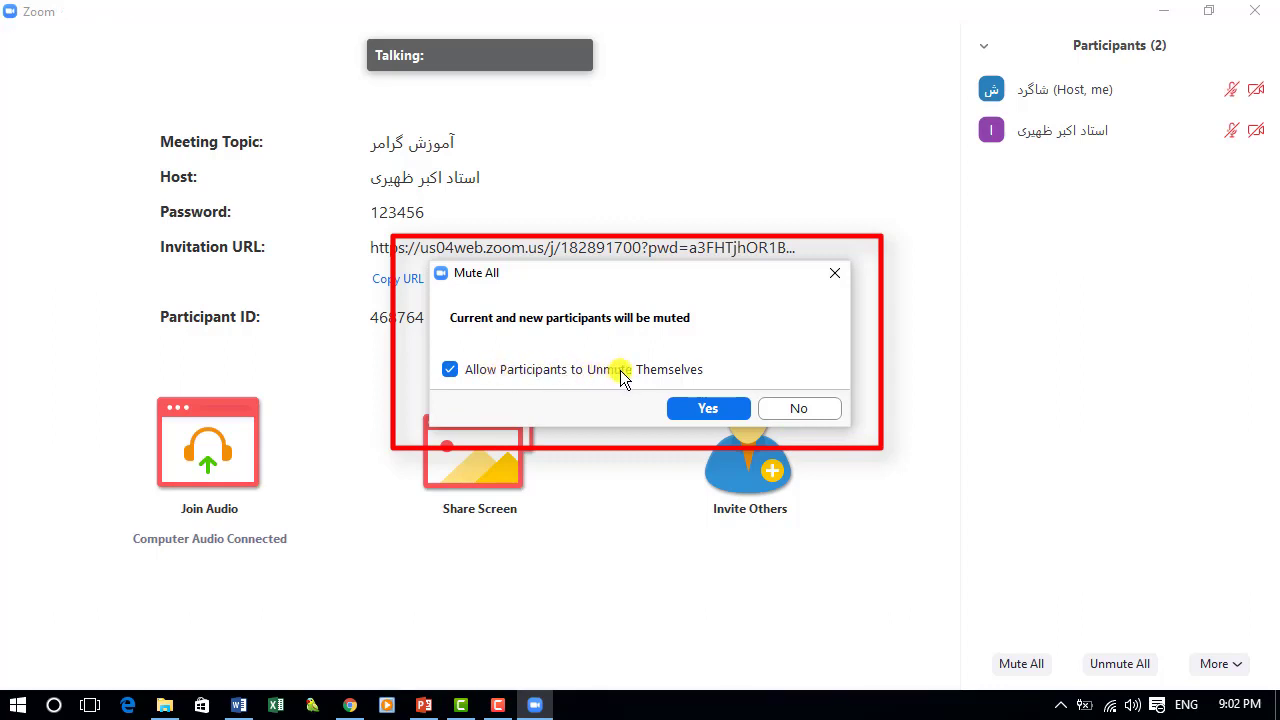
pyautogui.click(548, 370)
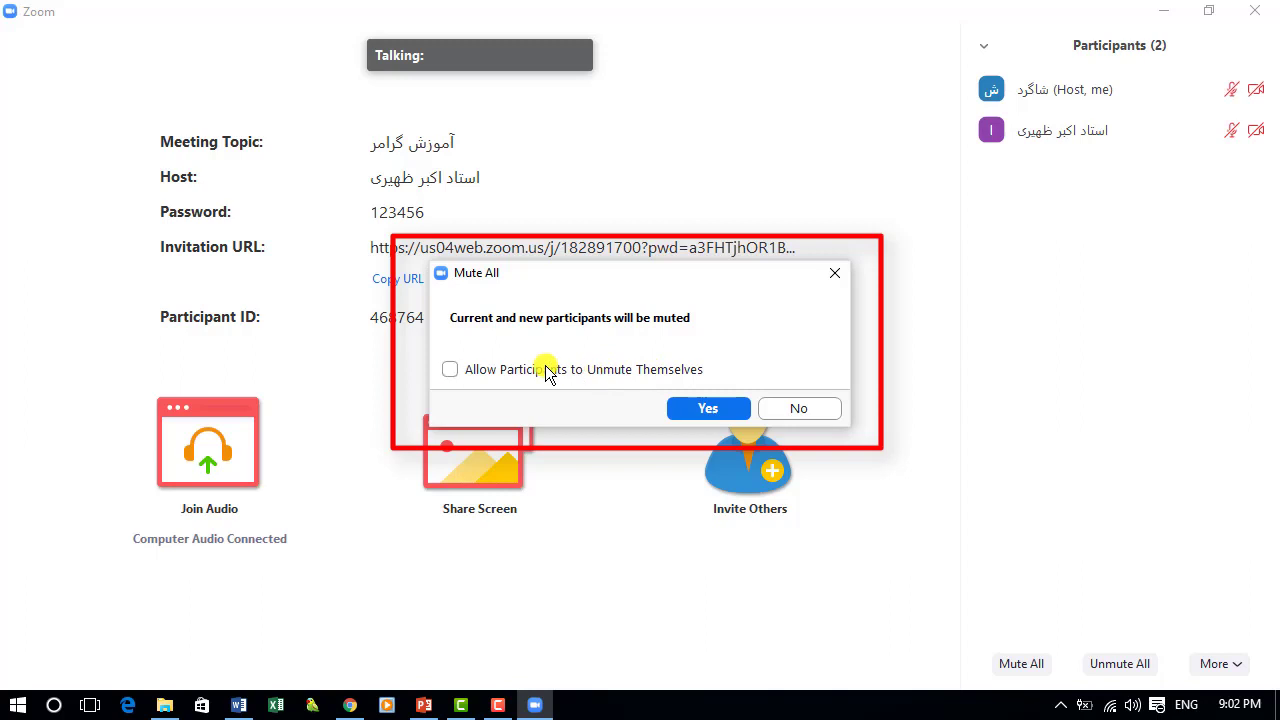
pyautogui.click(555, 370)
pyautogui.click(784, 410)
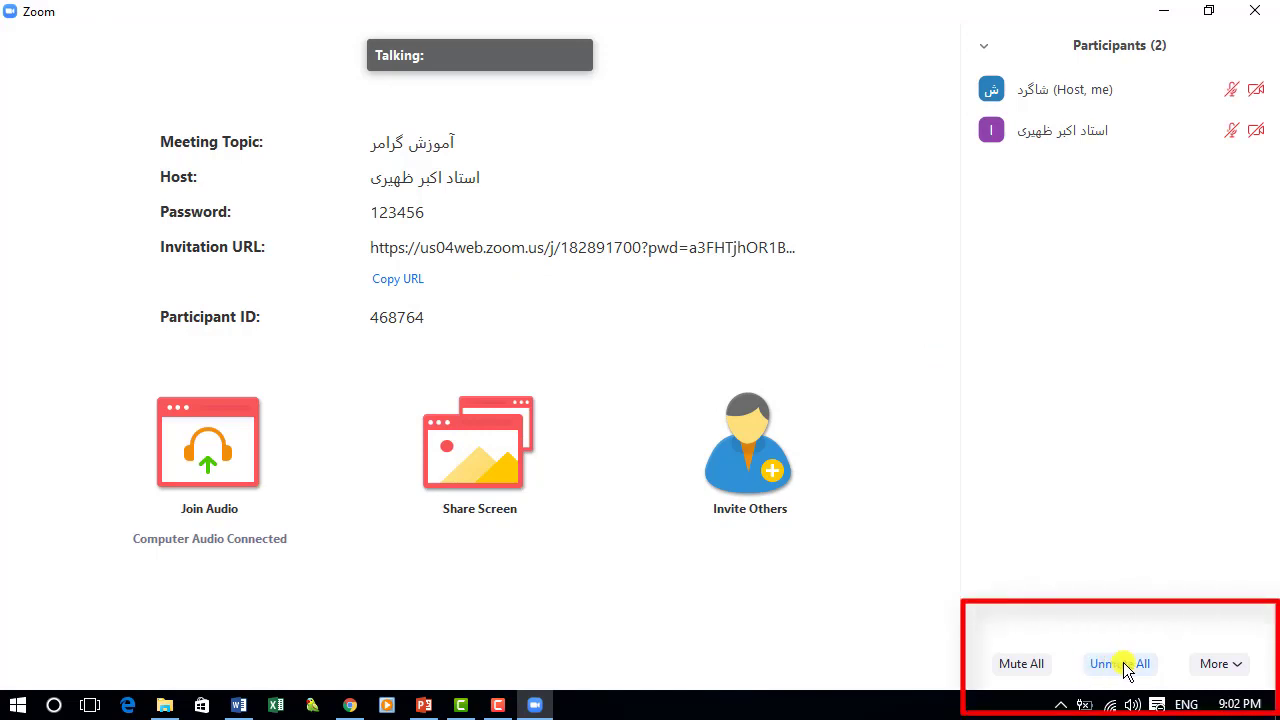
# - Try Mute Participants on Entry, cancel its dialog, and redisplay the meeting-wide participant options
pyautogui.click(1221, 664)
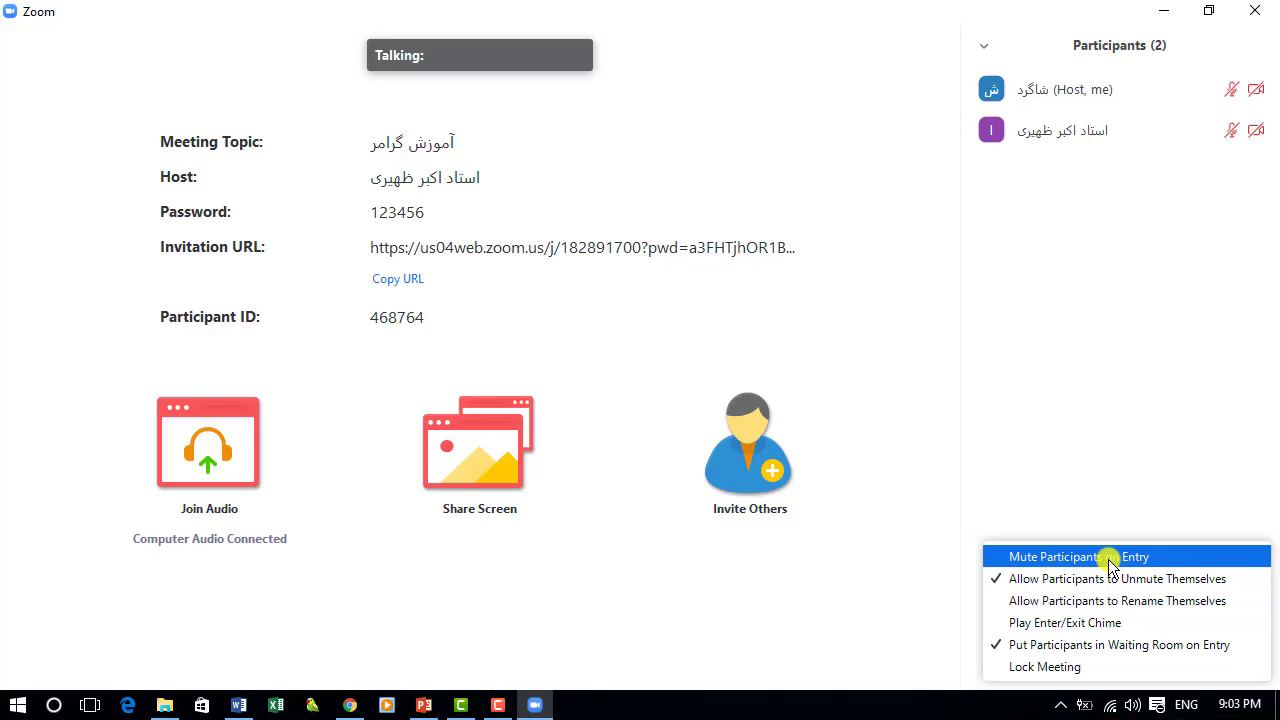
pyautogui.click(1110, 560)
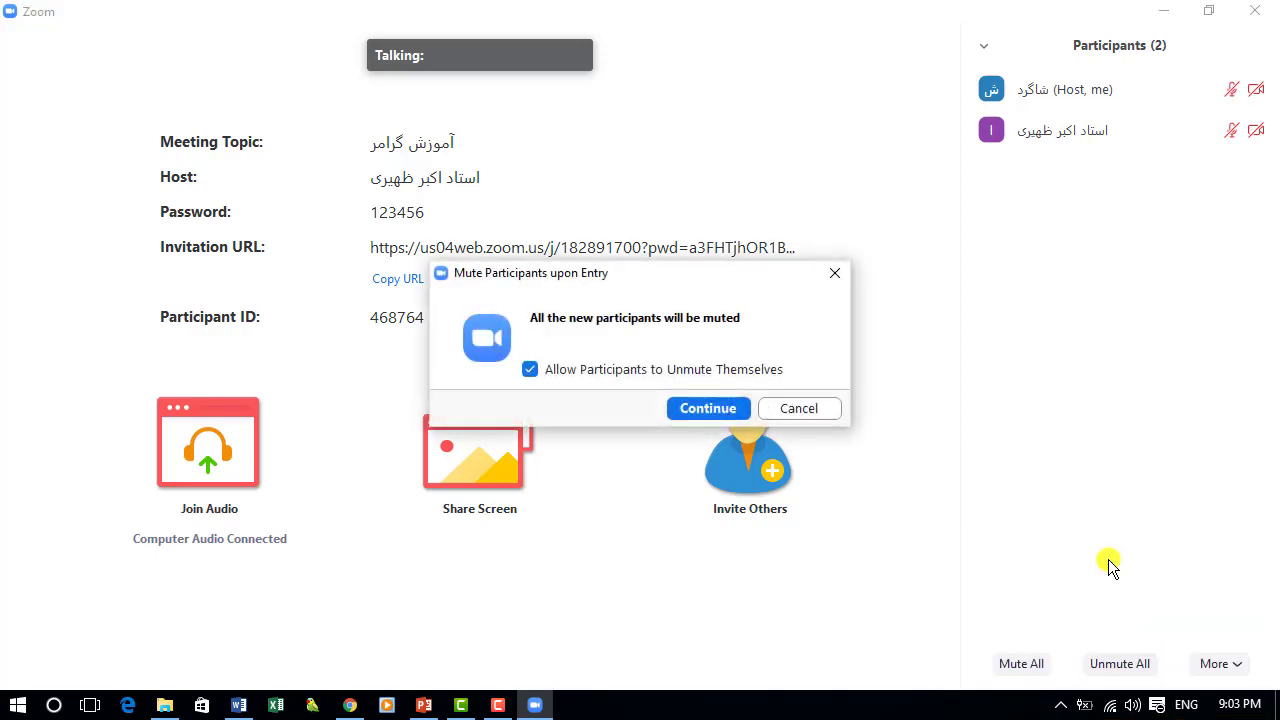
pyautogui.click(827, 415)
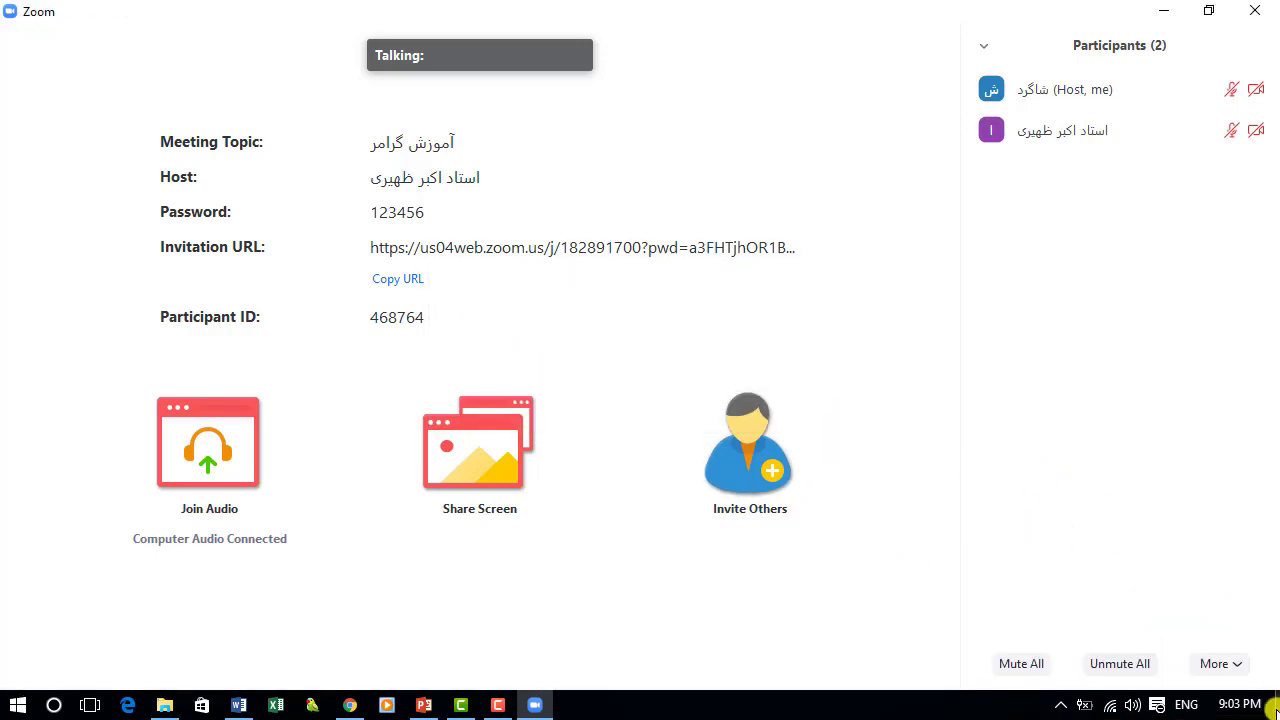
pyautogui.click(1216, 664)
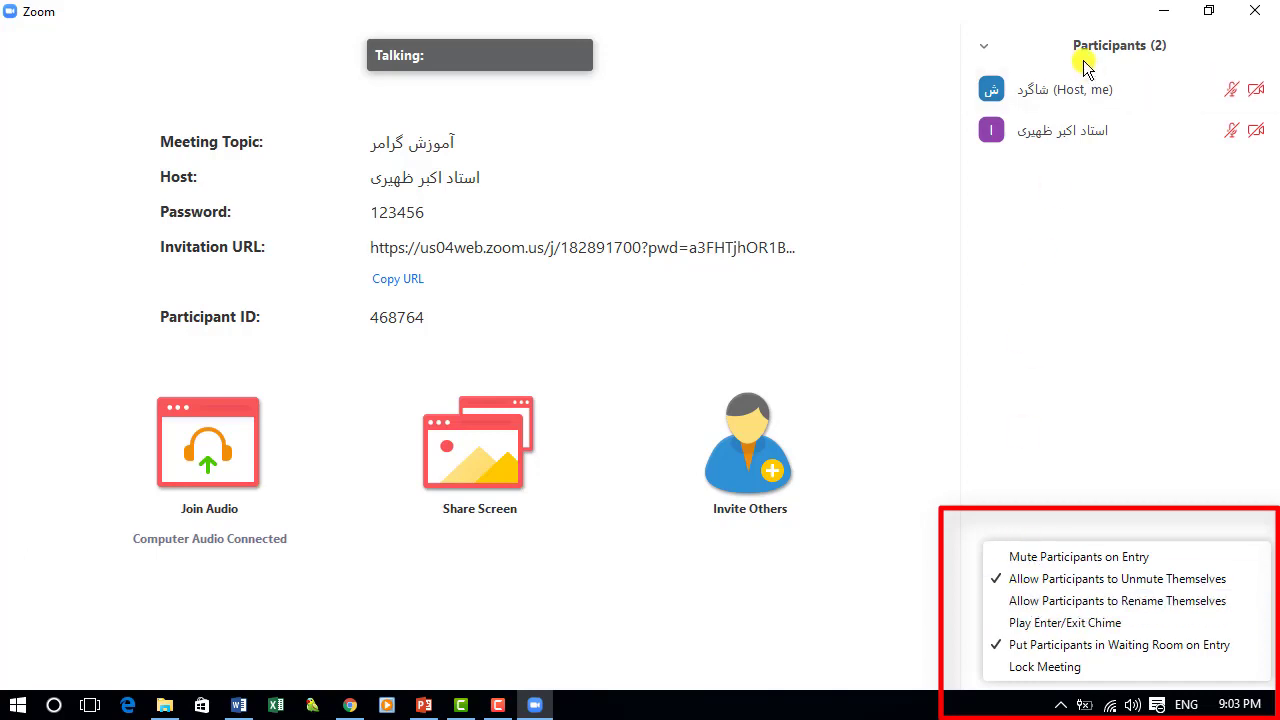
# - Dismiss the meeting-wide participant options and display the group chat's additional options
pyautogui.moveTo(1044, 102)
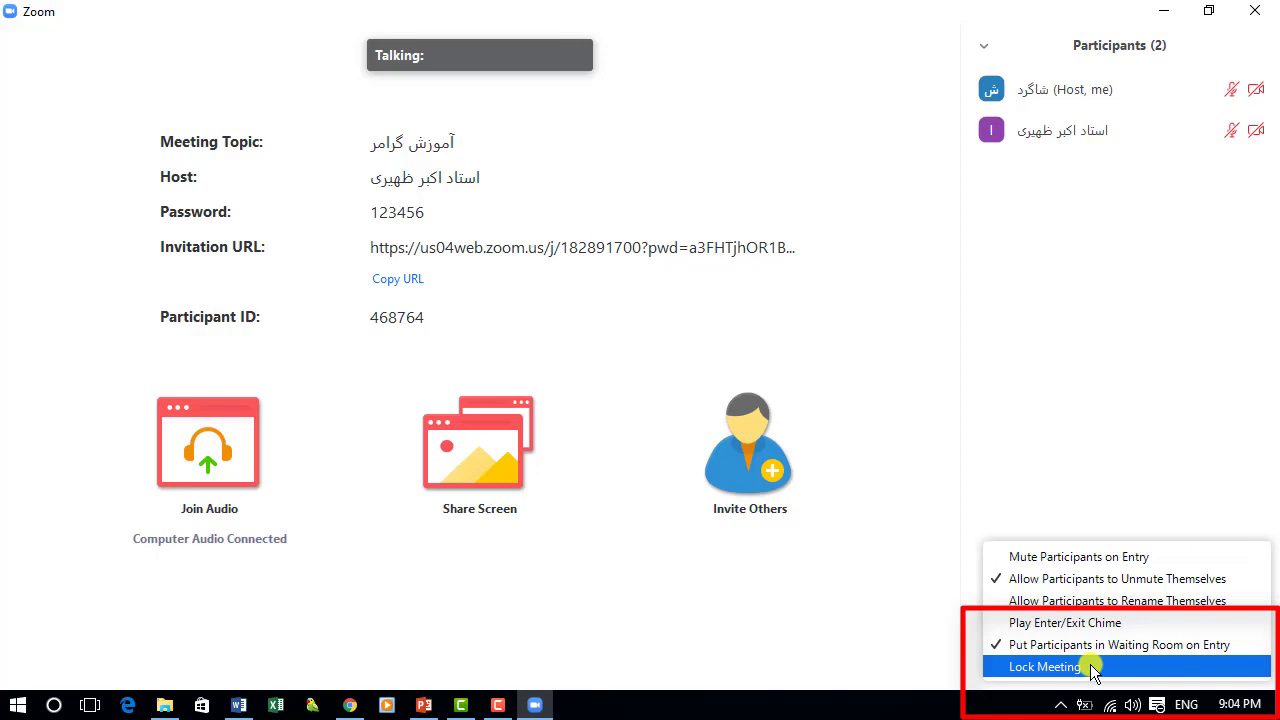
pyautogui.click(931, 465)
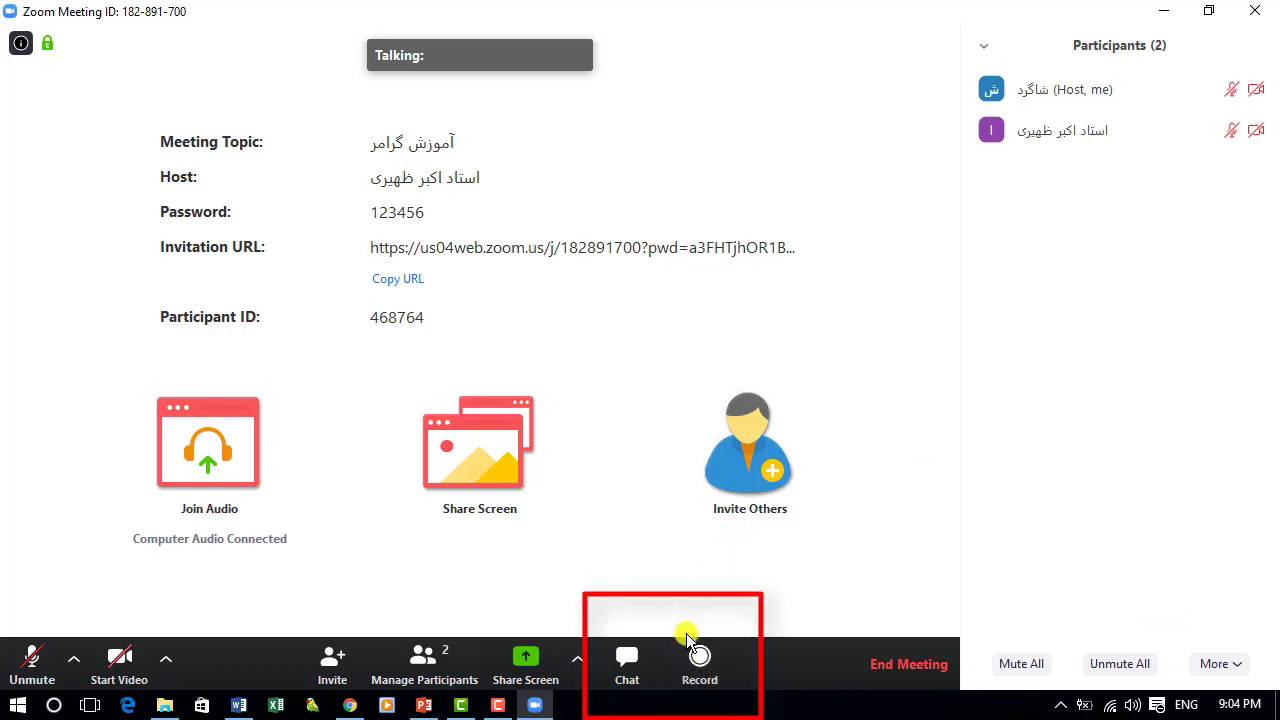
pyautogui.click(627, 658)
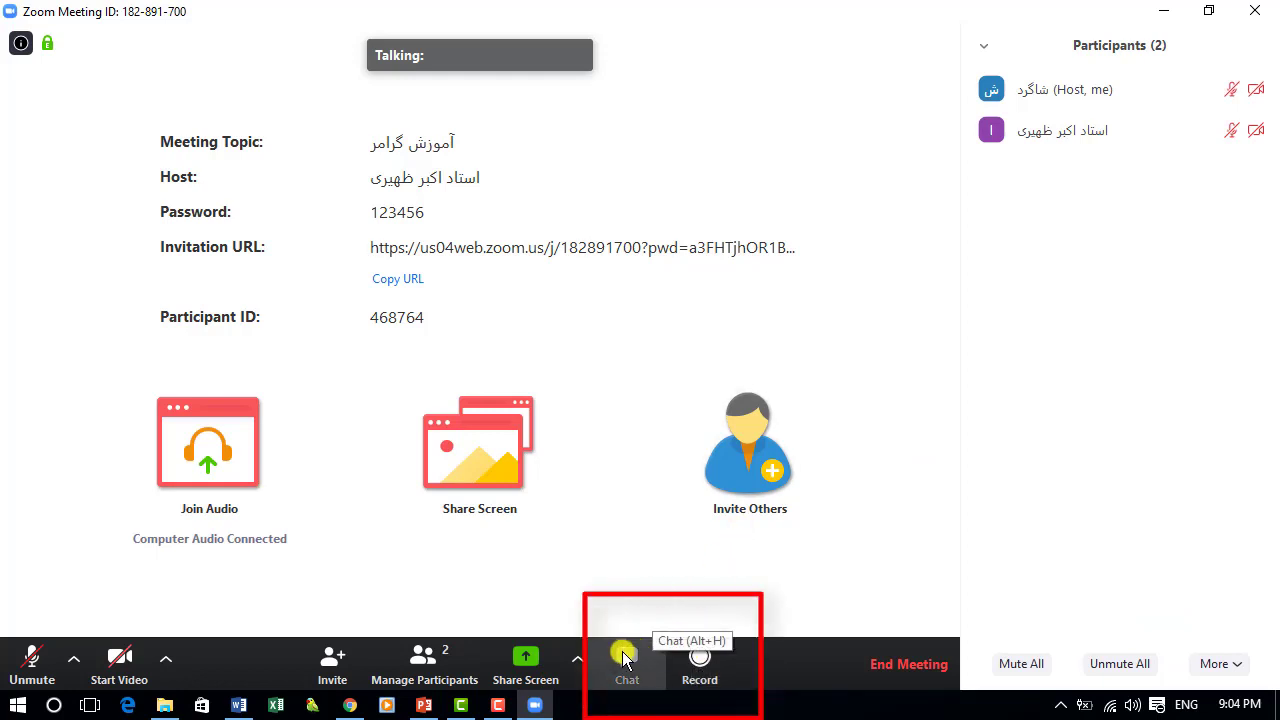
pyautogui.click(761, 351)
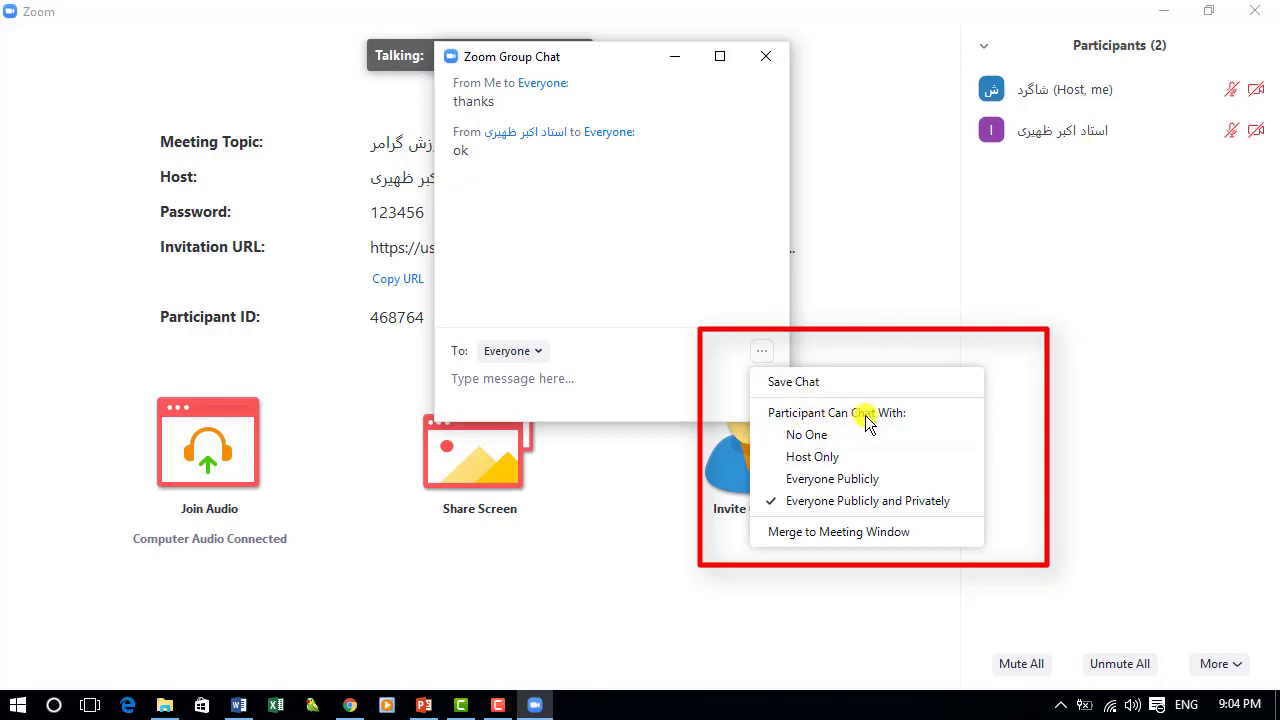
# - Try the participant chat permissions No One, Host Only and Everyone Publicly, and return to Everyone Publicly and Privately
pyautogui.click(819, 435)
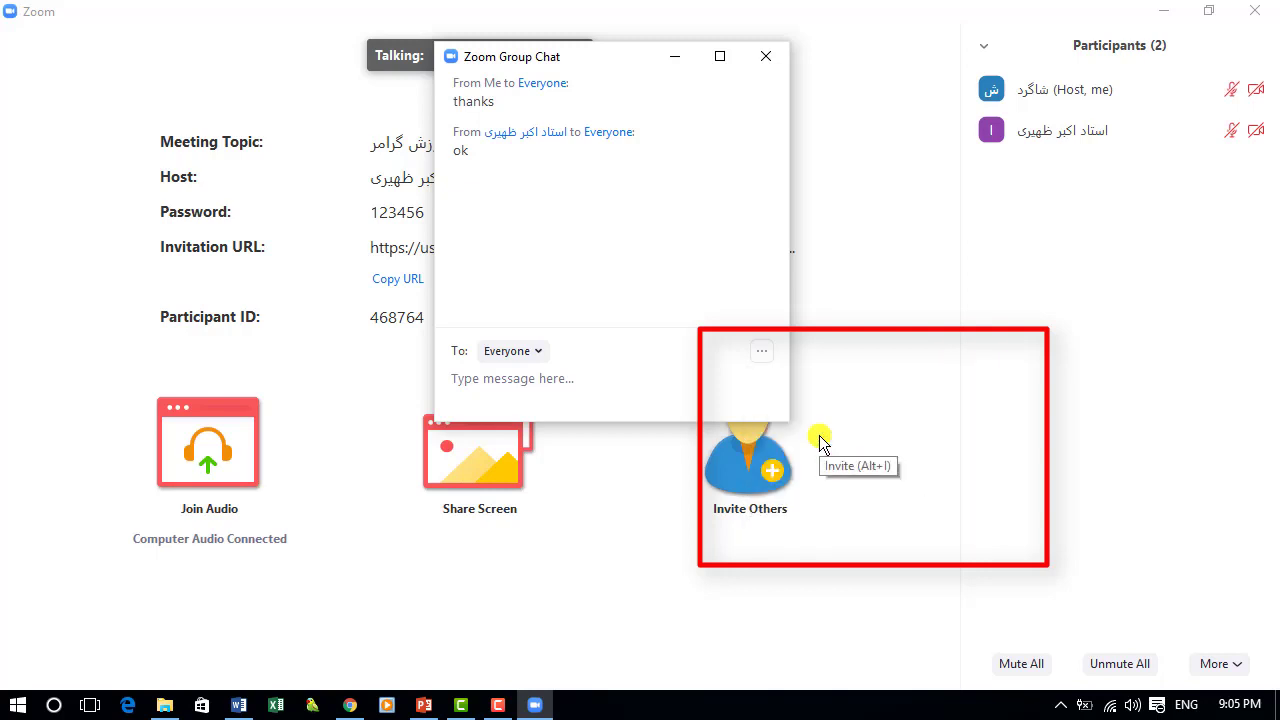
pyautogui.click(759, 350)
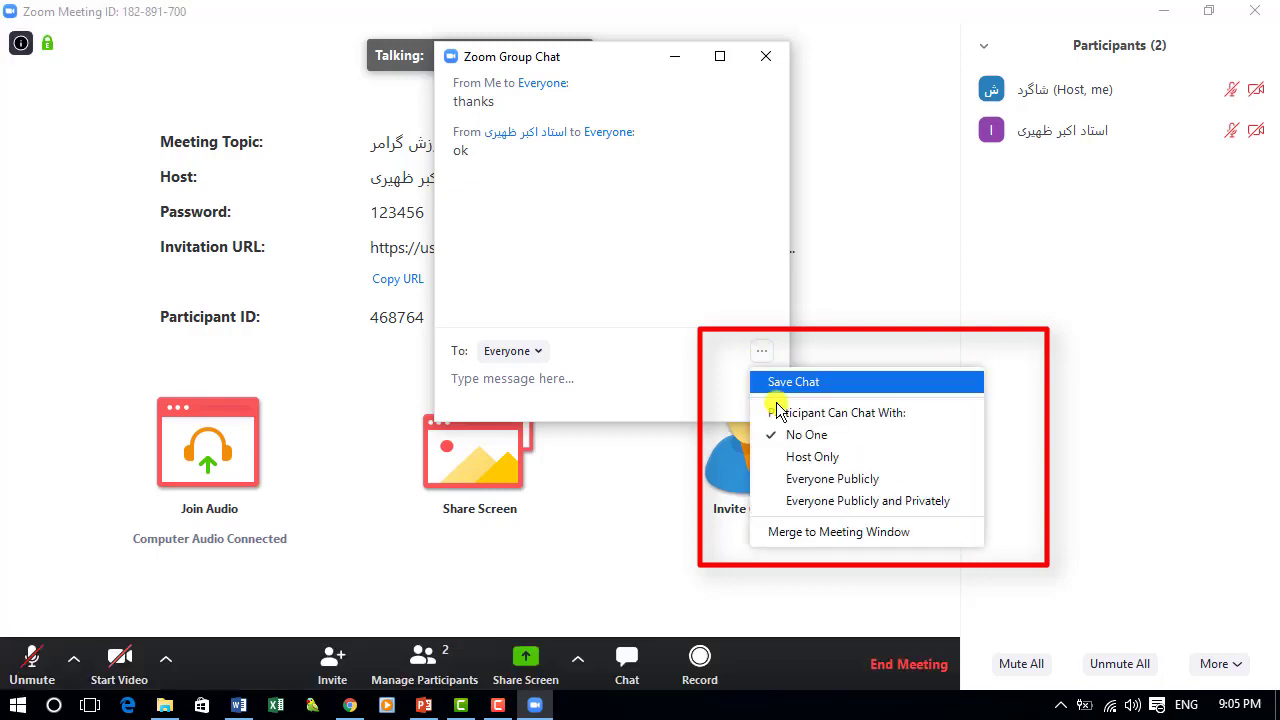
pyautogui.click(808, 457)
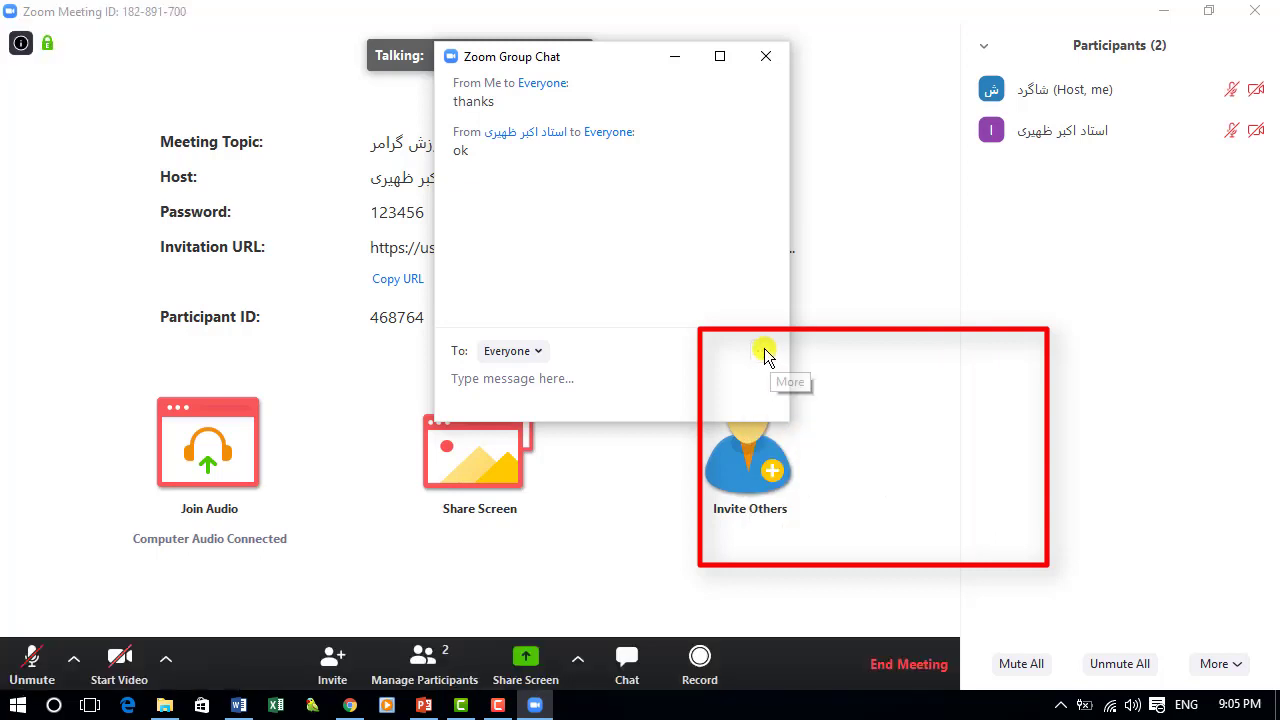
pyautogui.click(762, 350)
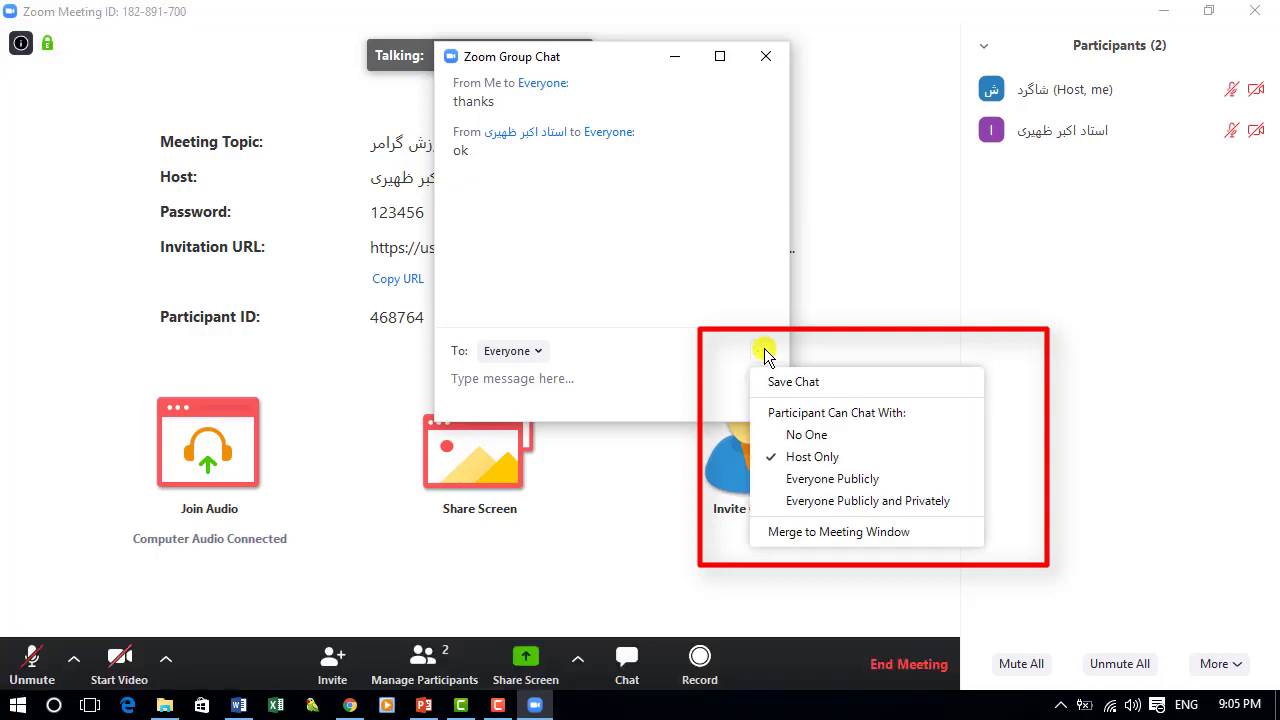
pyautogui.click(810, 482)
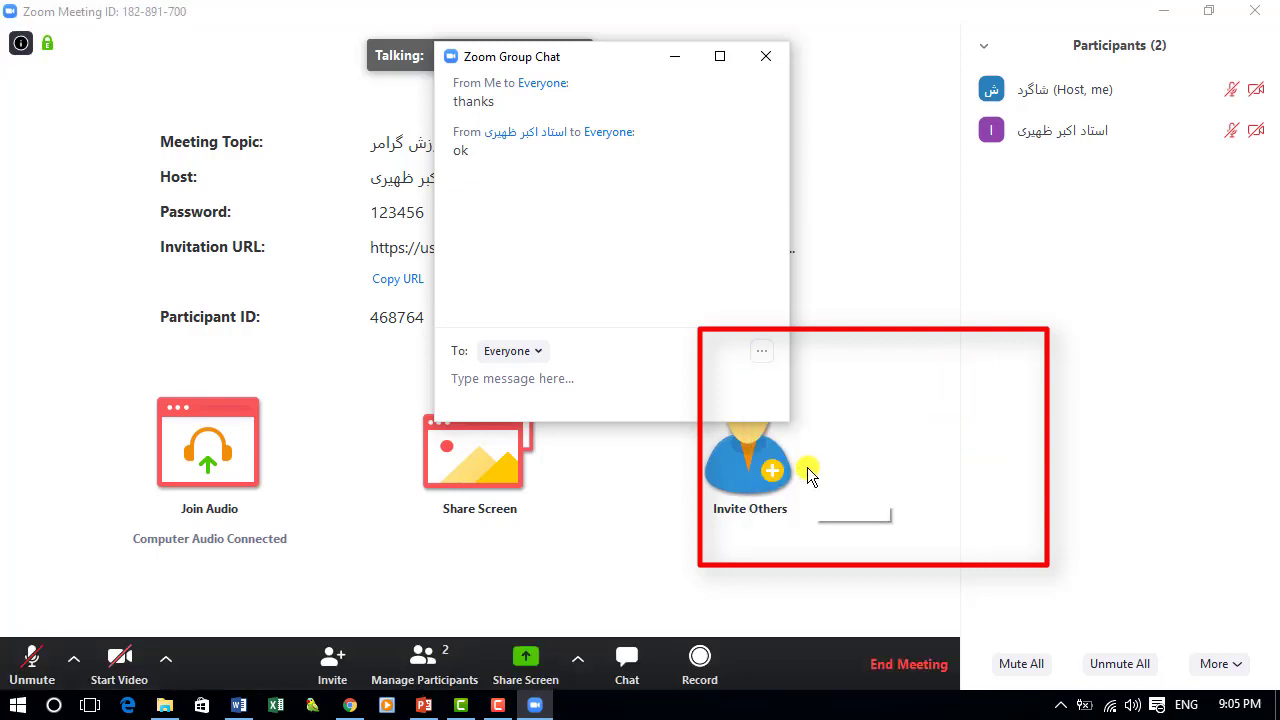
pyautogui.click(768, 348)
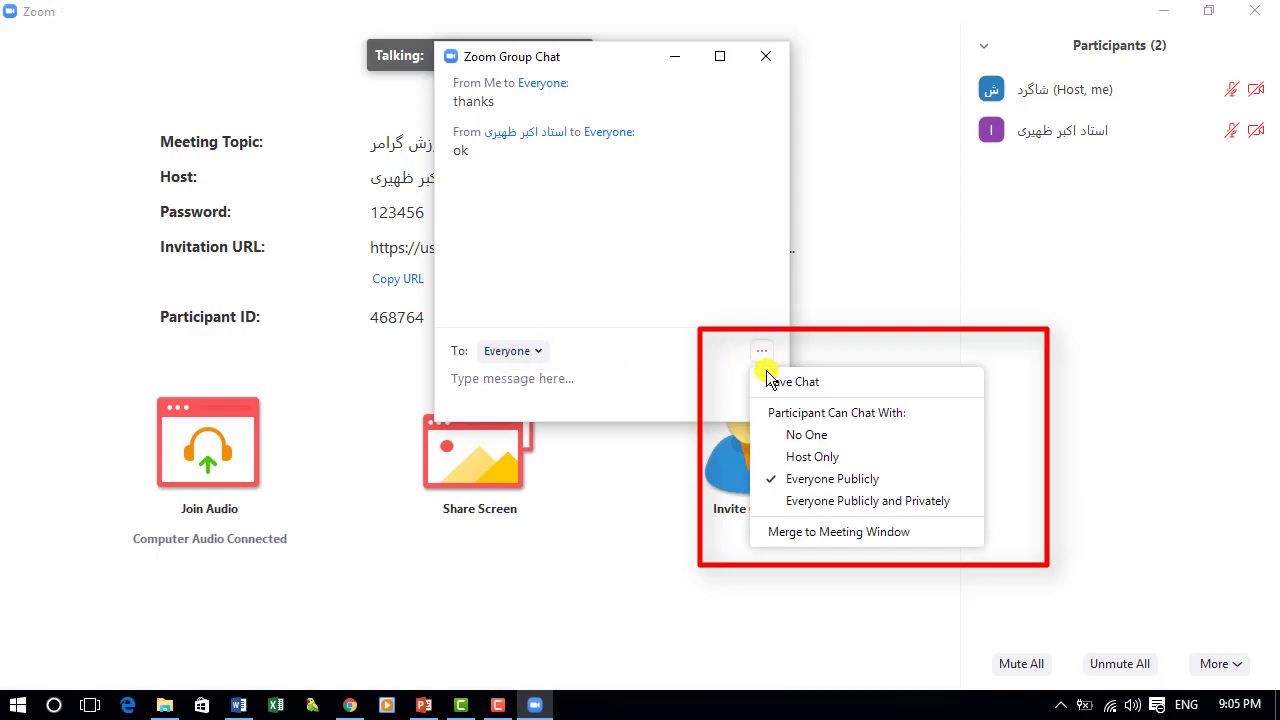
pyautogui.click(800, 503)
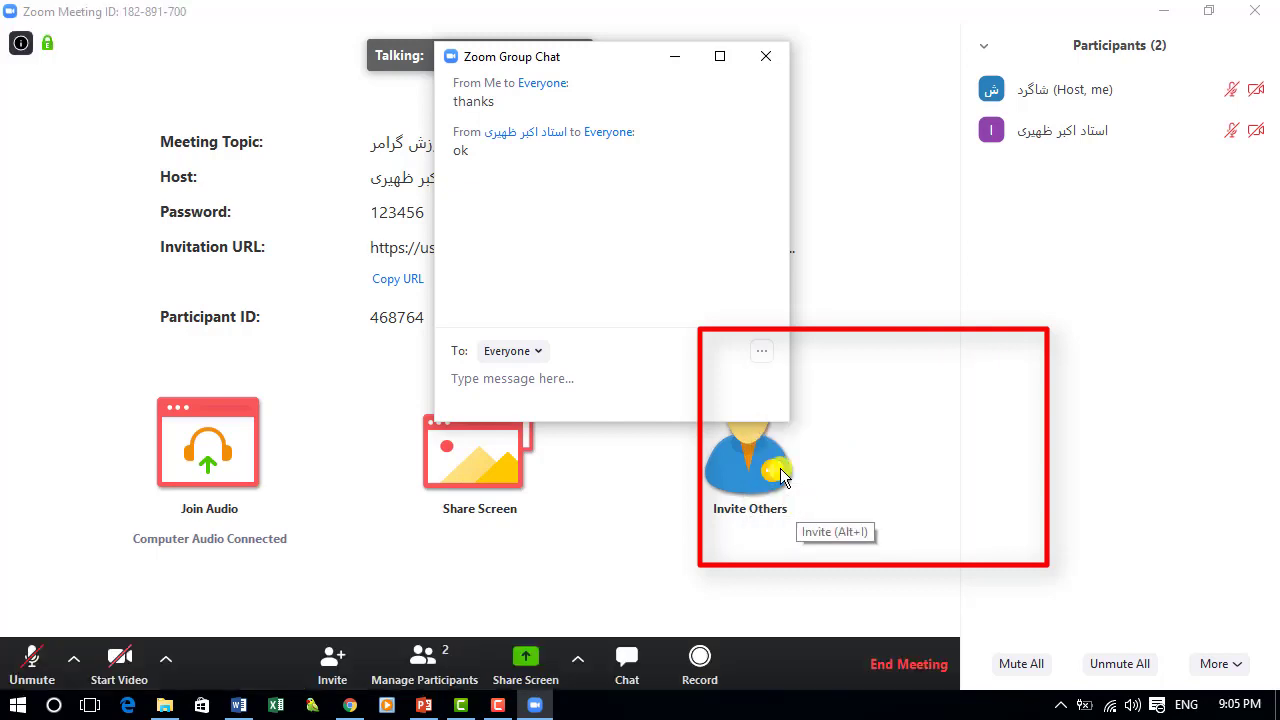
# - Demonstrate the four chat permissions a second time, from No One through to Everyone Publicly and Privately
pyautogui.click(766, 354)
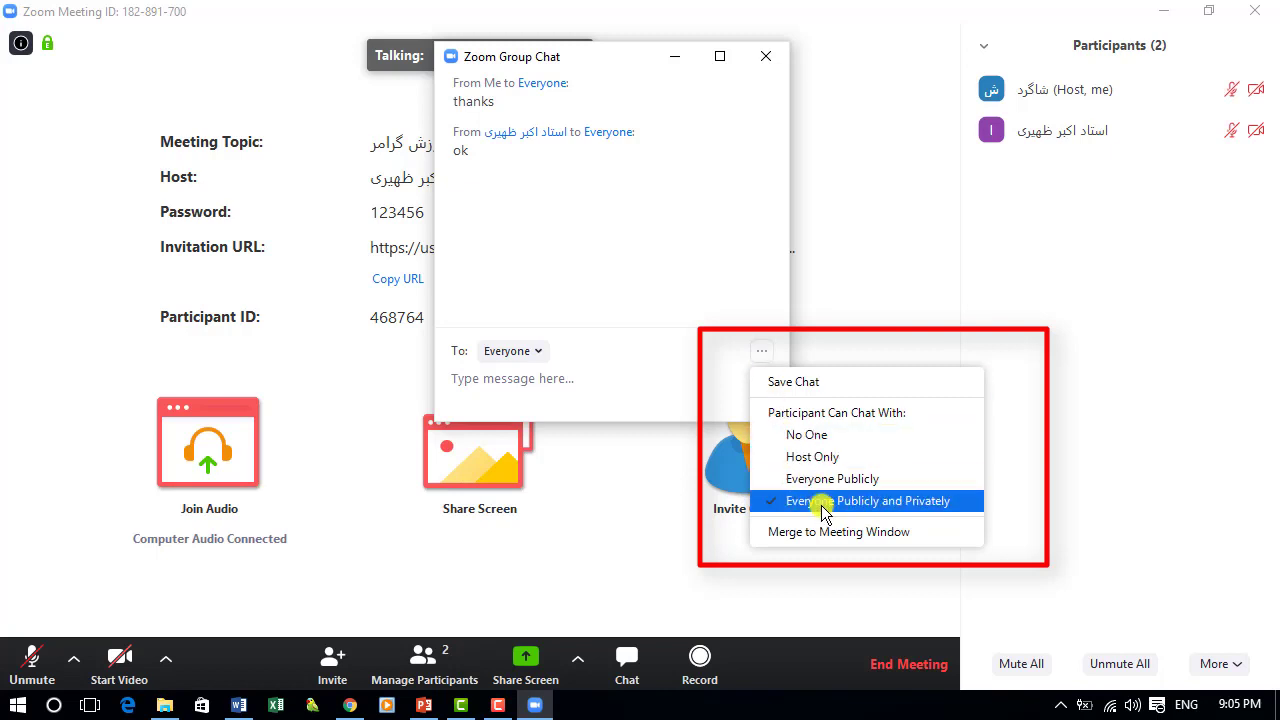
pyautogui.click(797, 440)
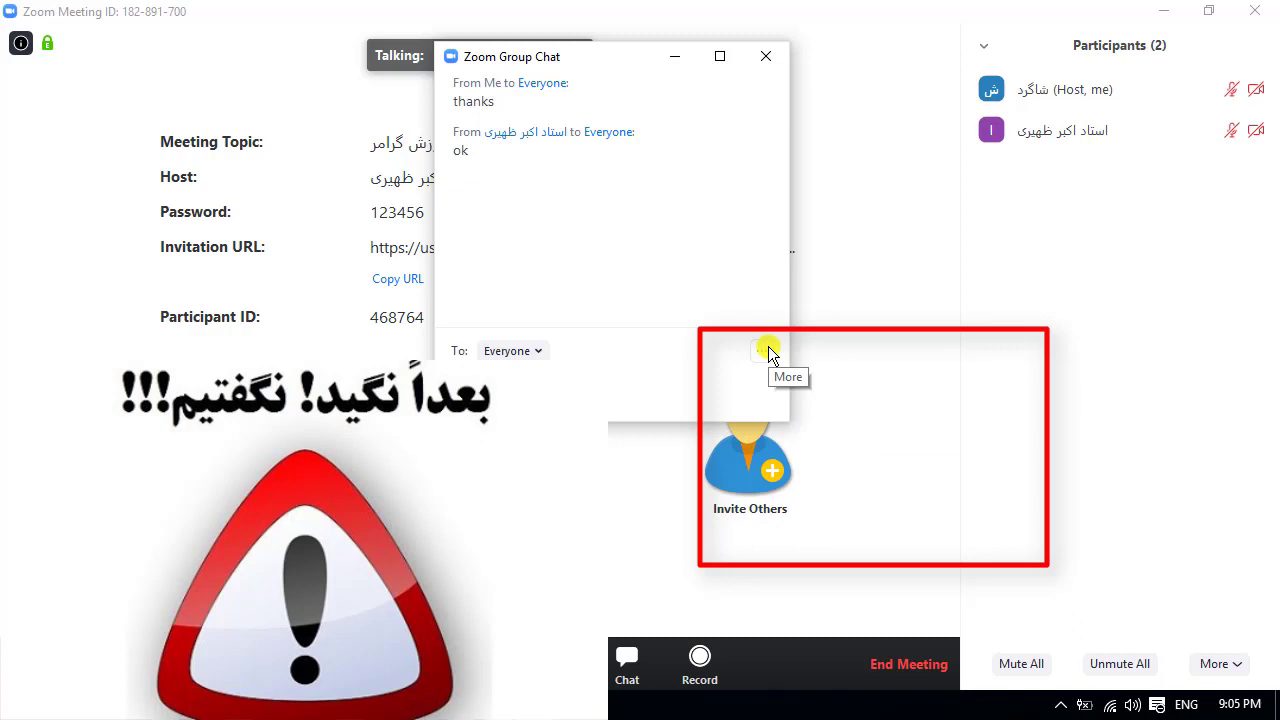
pyautogui.click(768, 346)
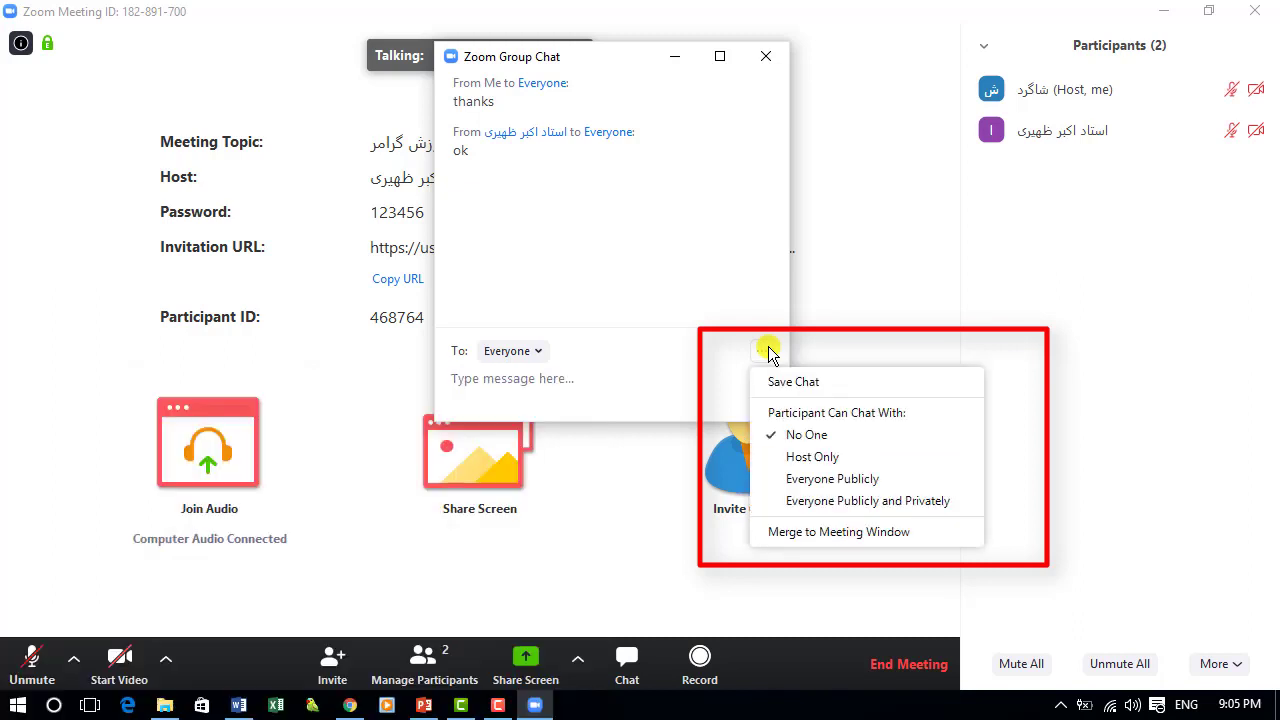
pyautogui.click(800, 460)
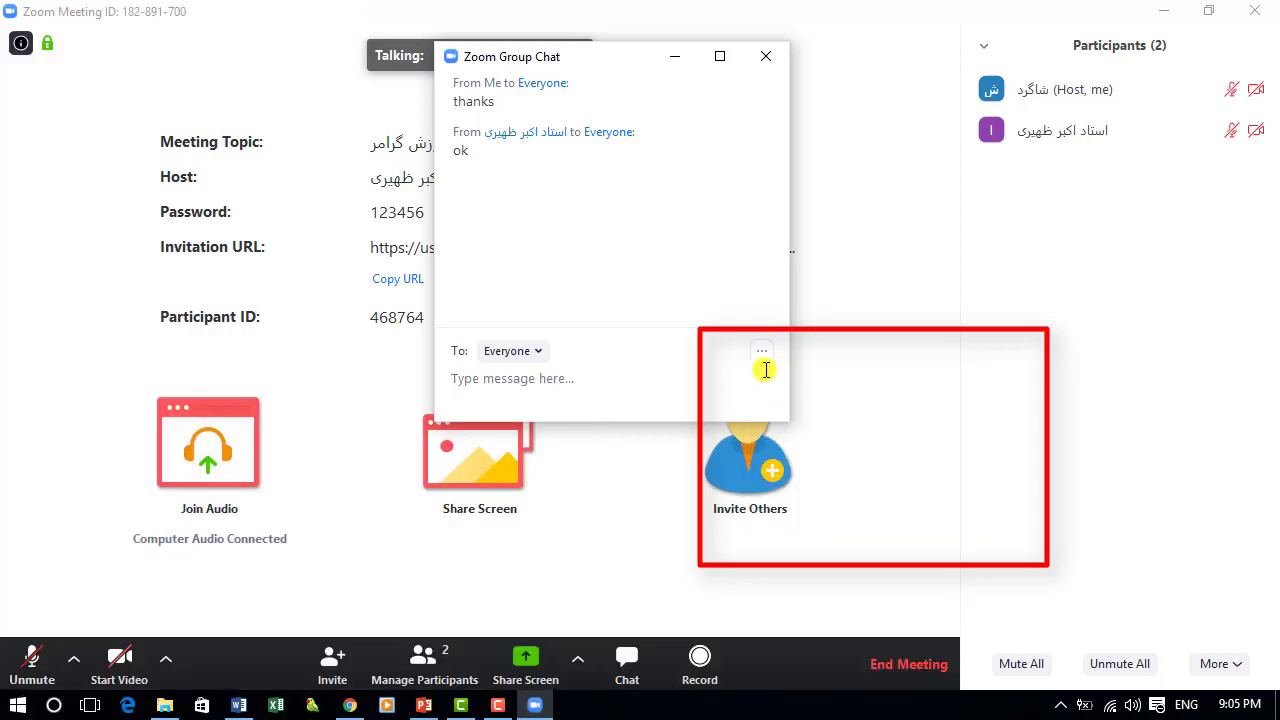
pyautogui.click(762, 351)
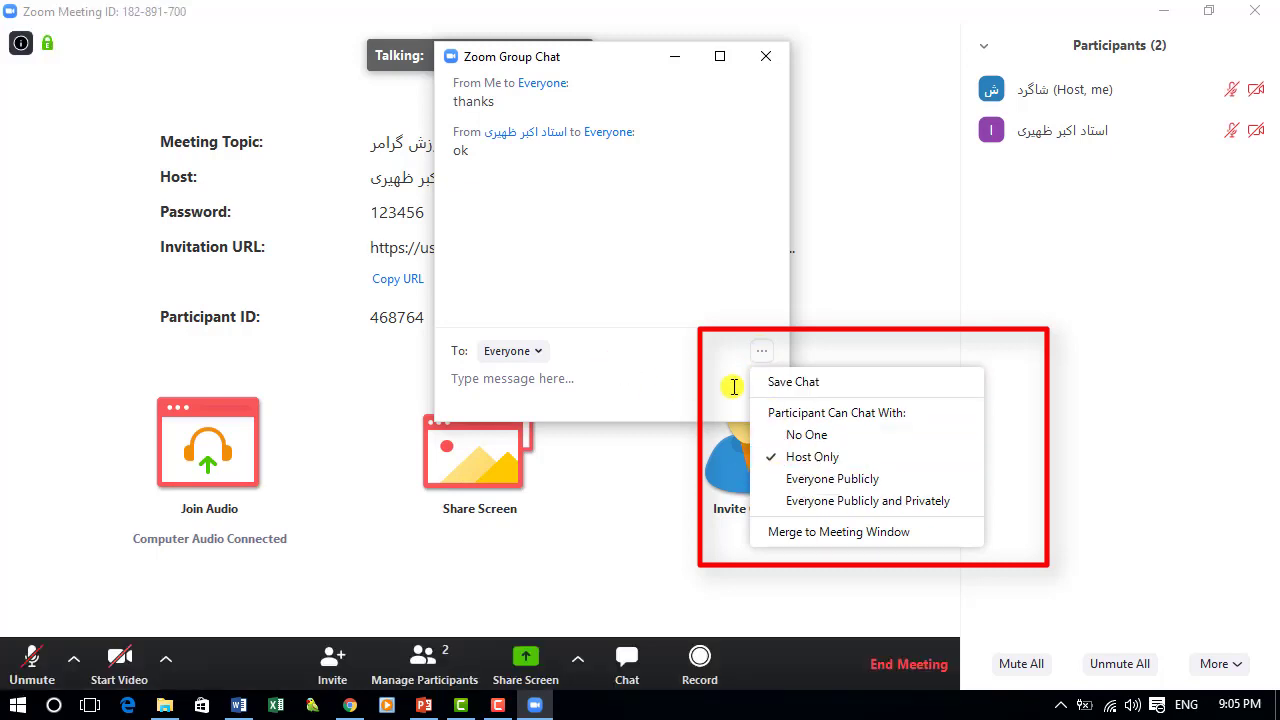
pyautogui.click(805, 481)
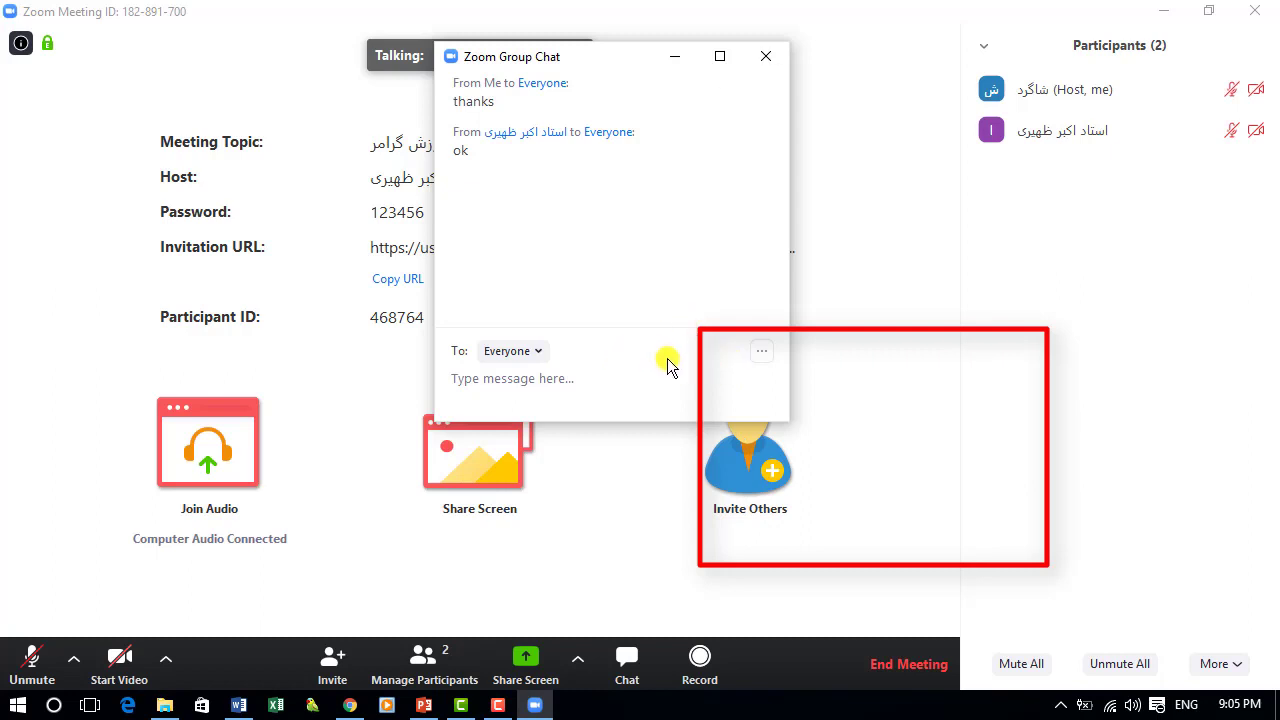
pyautogui.click(761, 351)
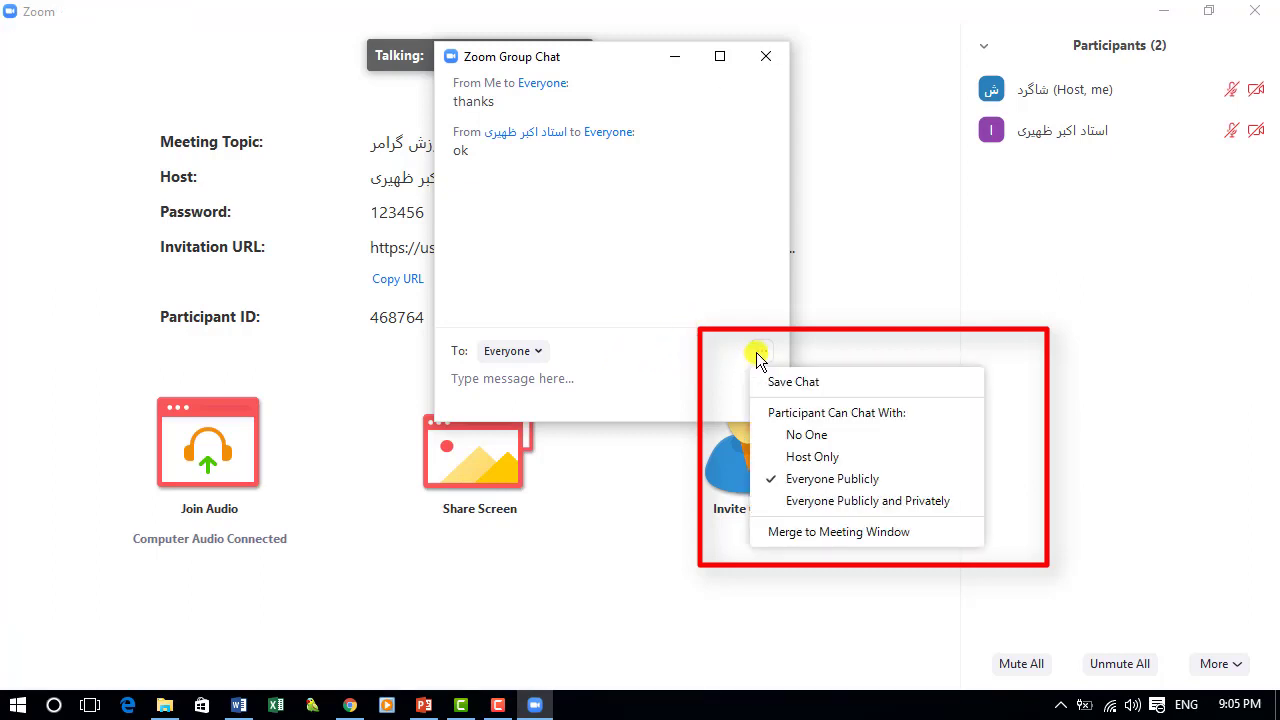
pyautogui.click(829, 501)
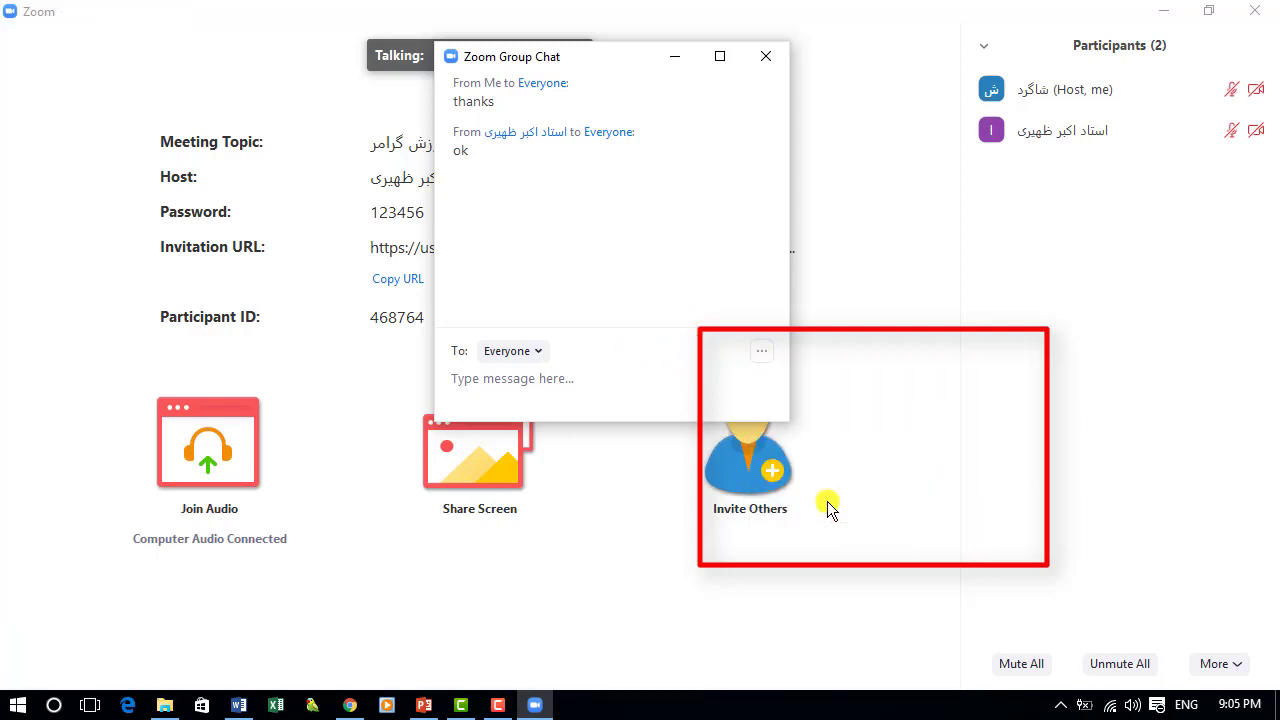
# - Let participants chat with Everyone Publicly, send "hvbnvbnv" to everyone in the group chat, and close the chat
pyautogui.click(757, 352)
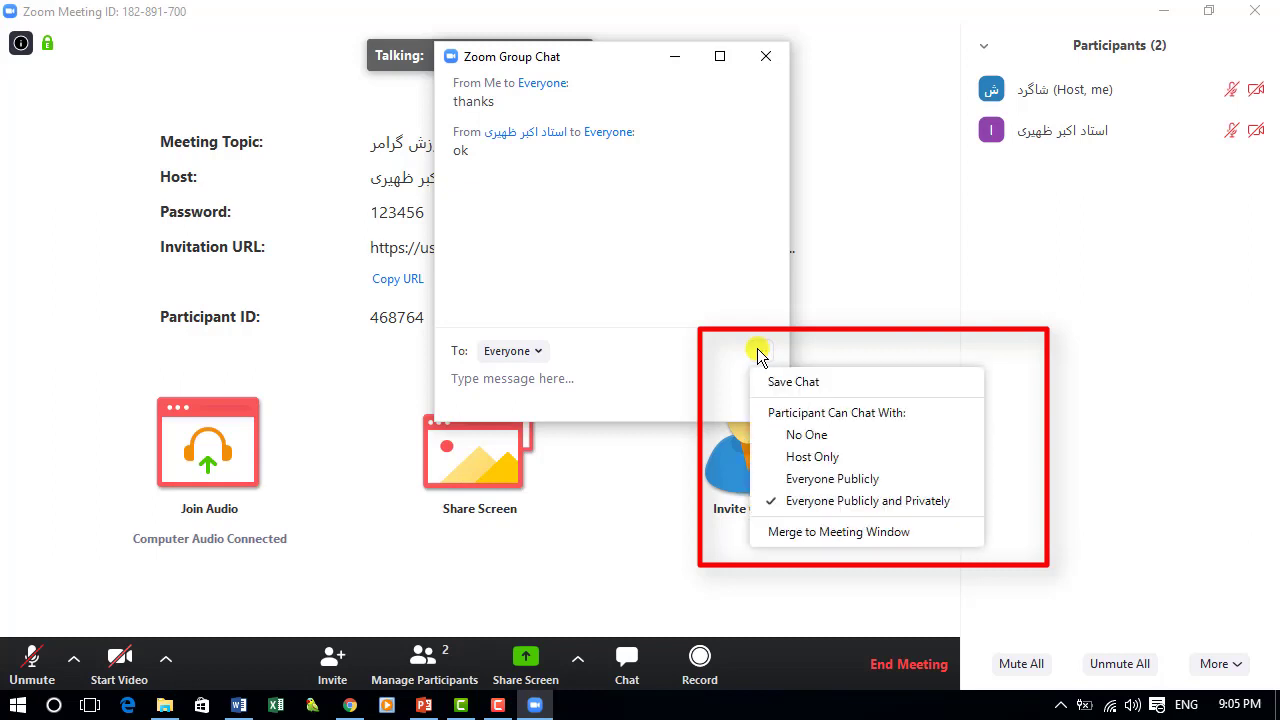
pyautogui.click(813, 480)
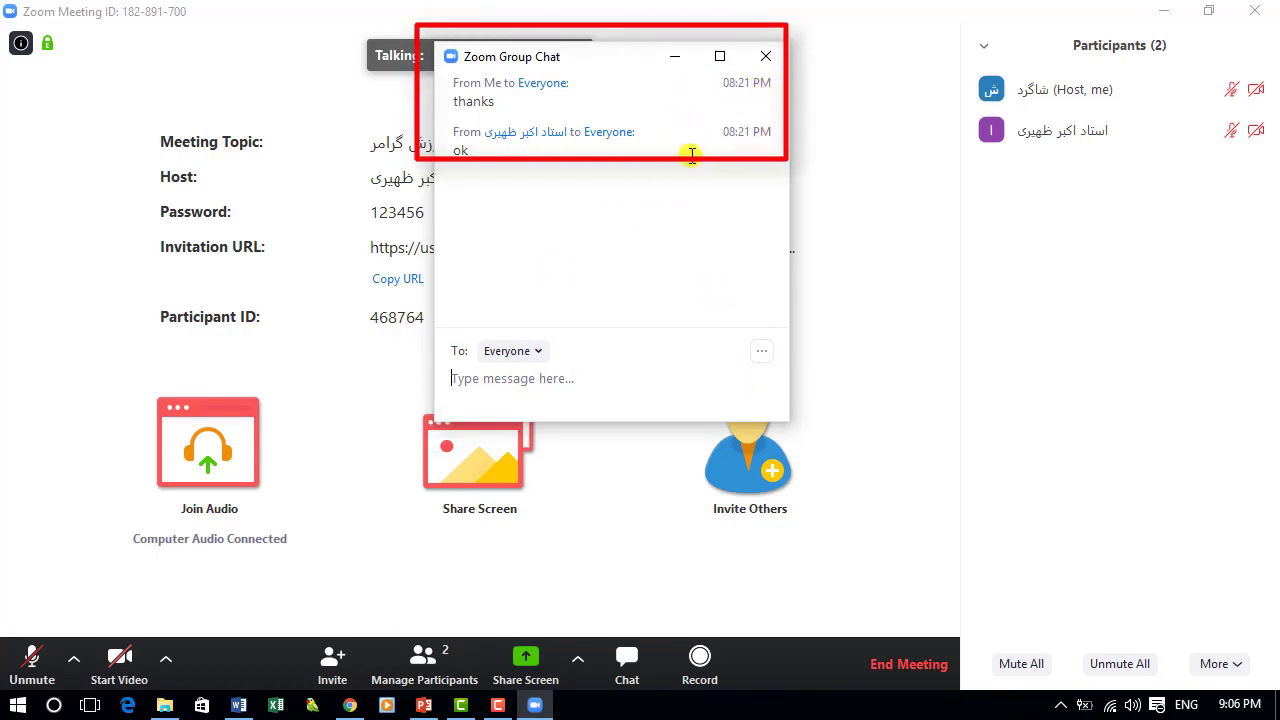
pyautogui.write('hvbnvbnv')
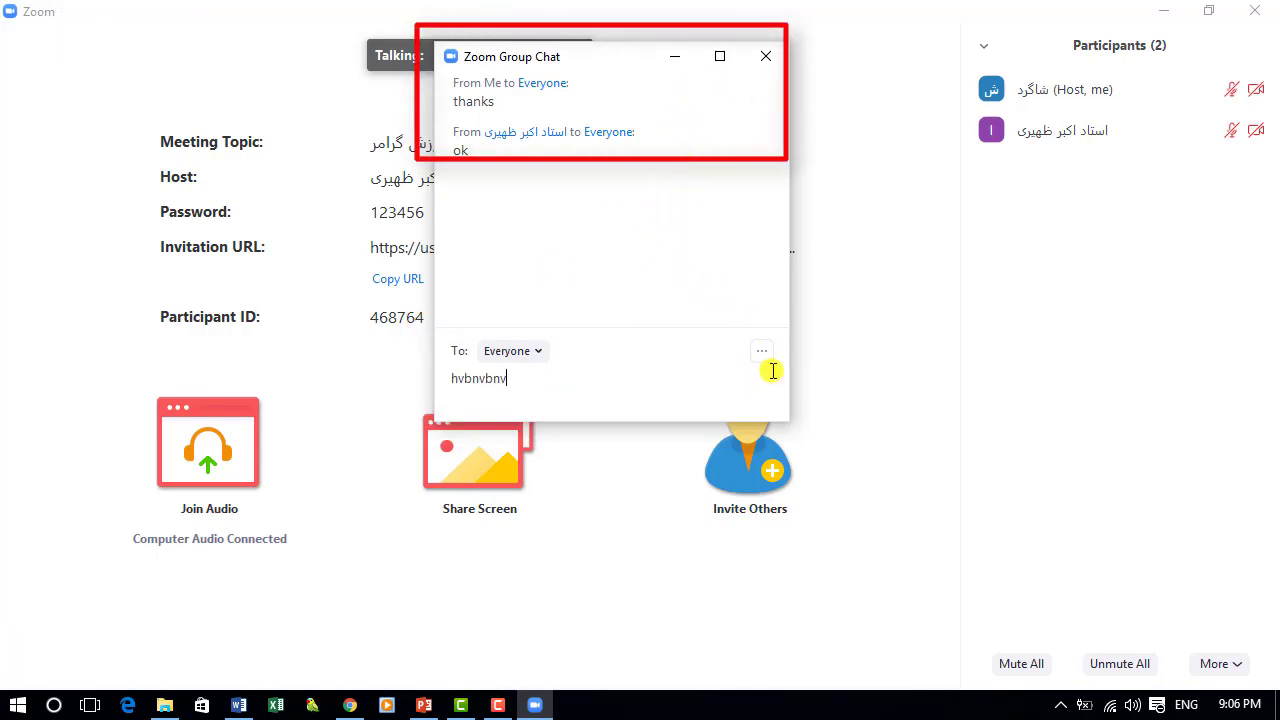
pyautogui.press('Return')
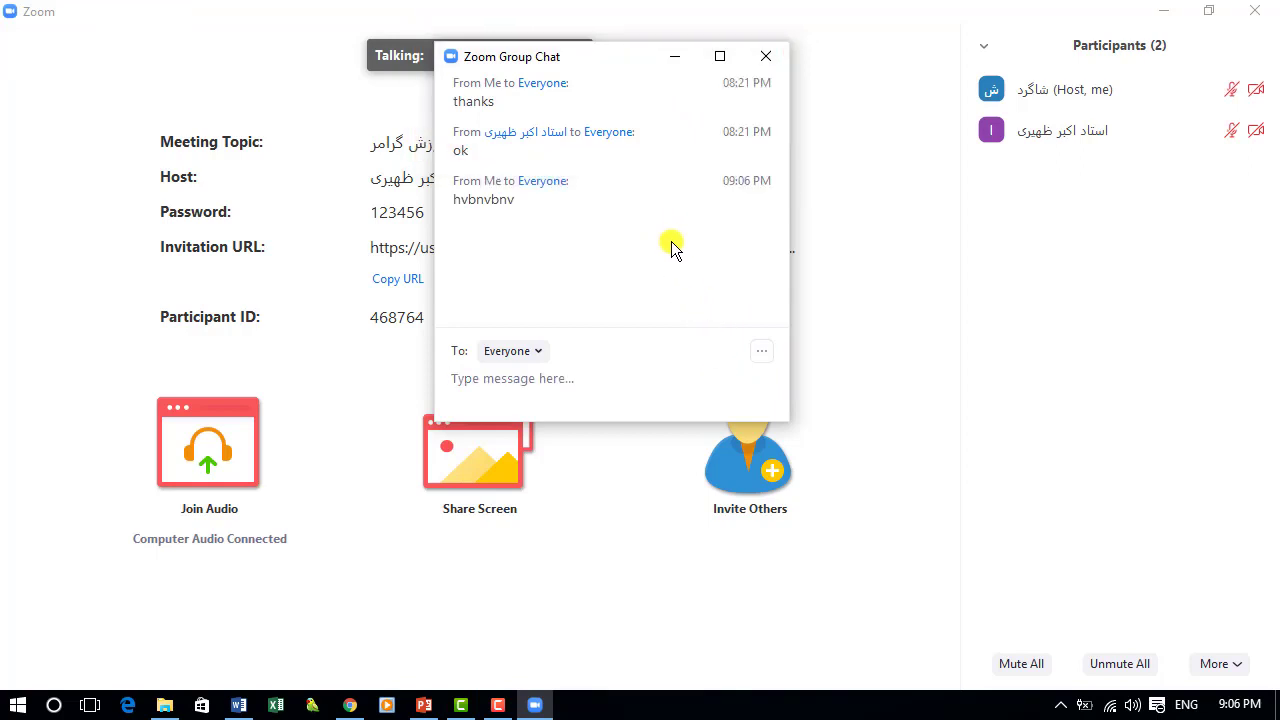
pyautogui.click(770, 60)
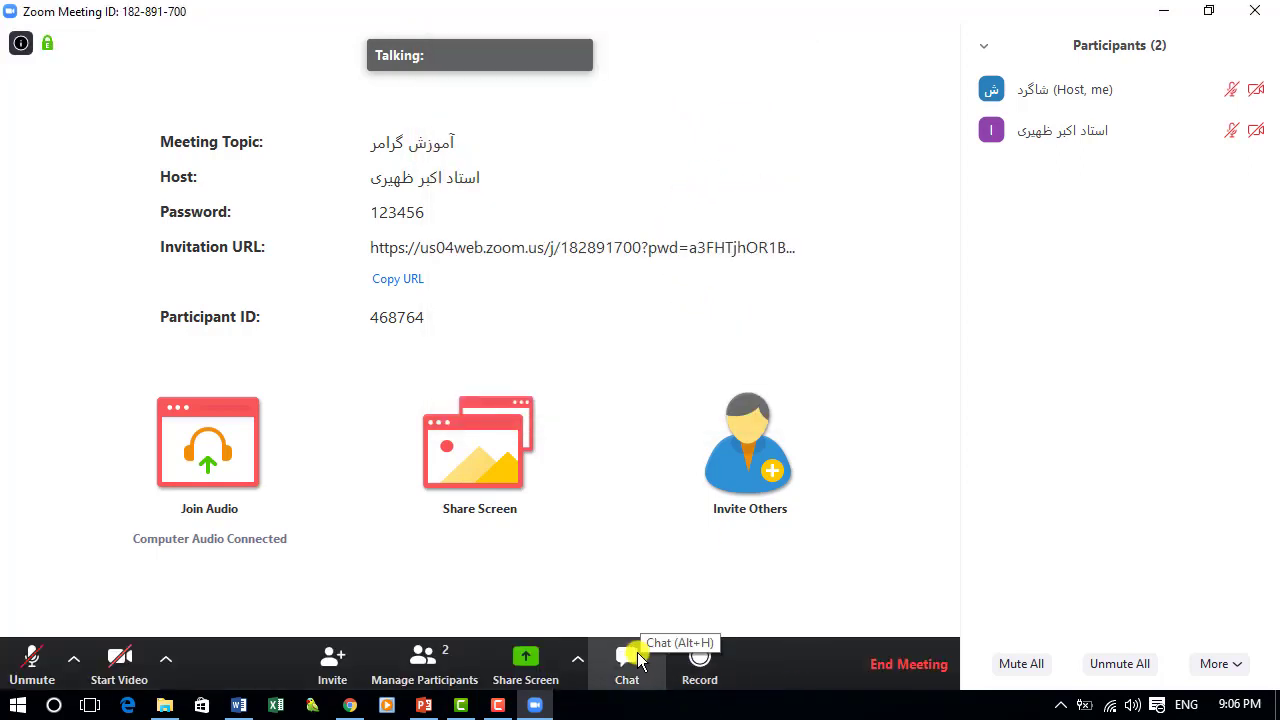
# - Try All Participants and simultaneous sharing in the advanced sharing options, and return to one participant at a time with Only Host sharing
pyautogui.click(578, 657)
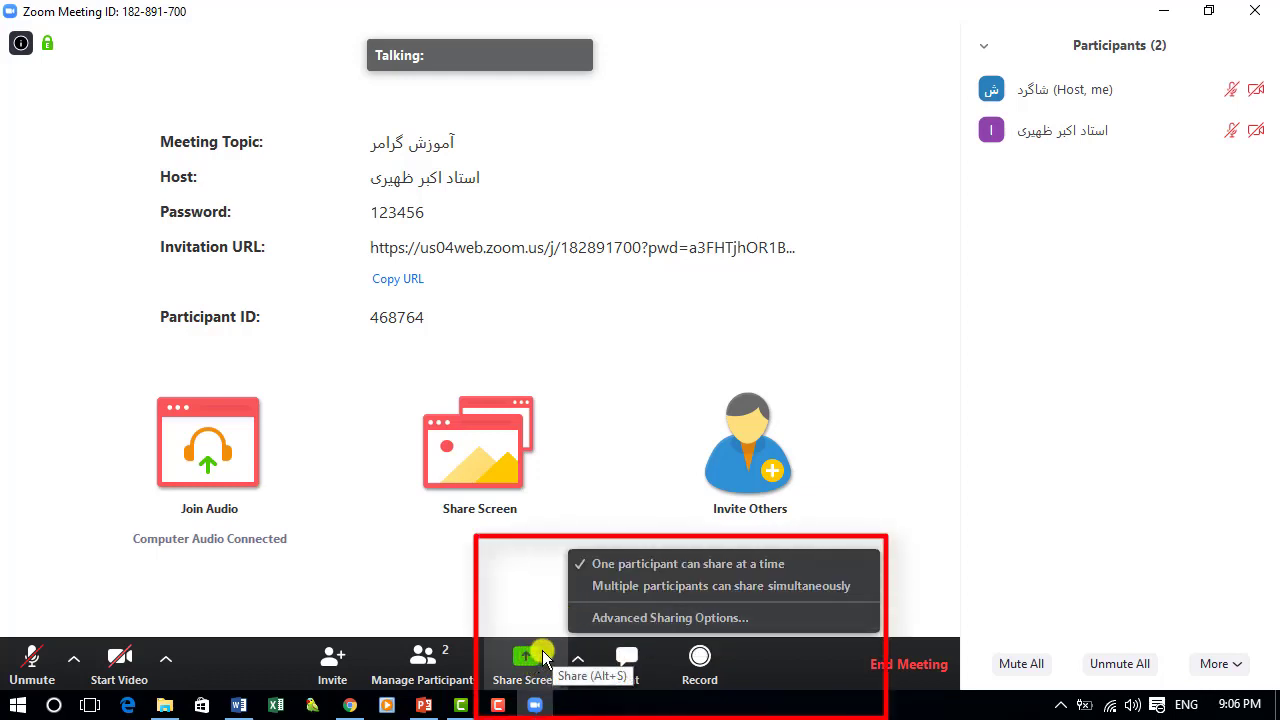
pyautogui.click(637, 618)
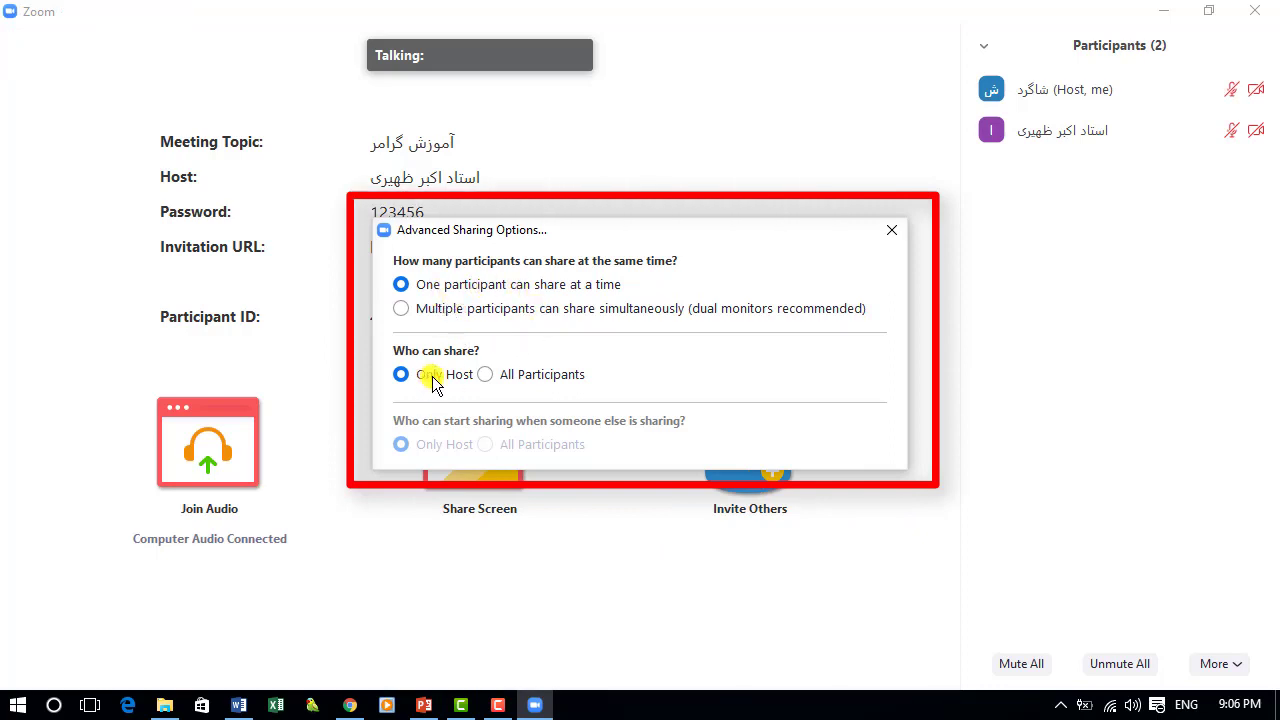
pyautogui.click(485, 374)
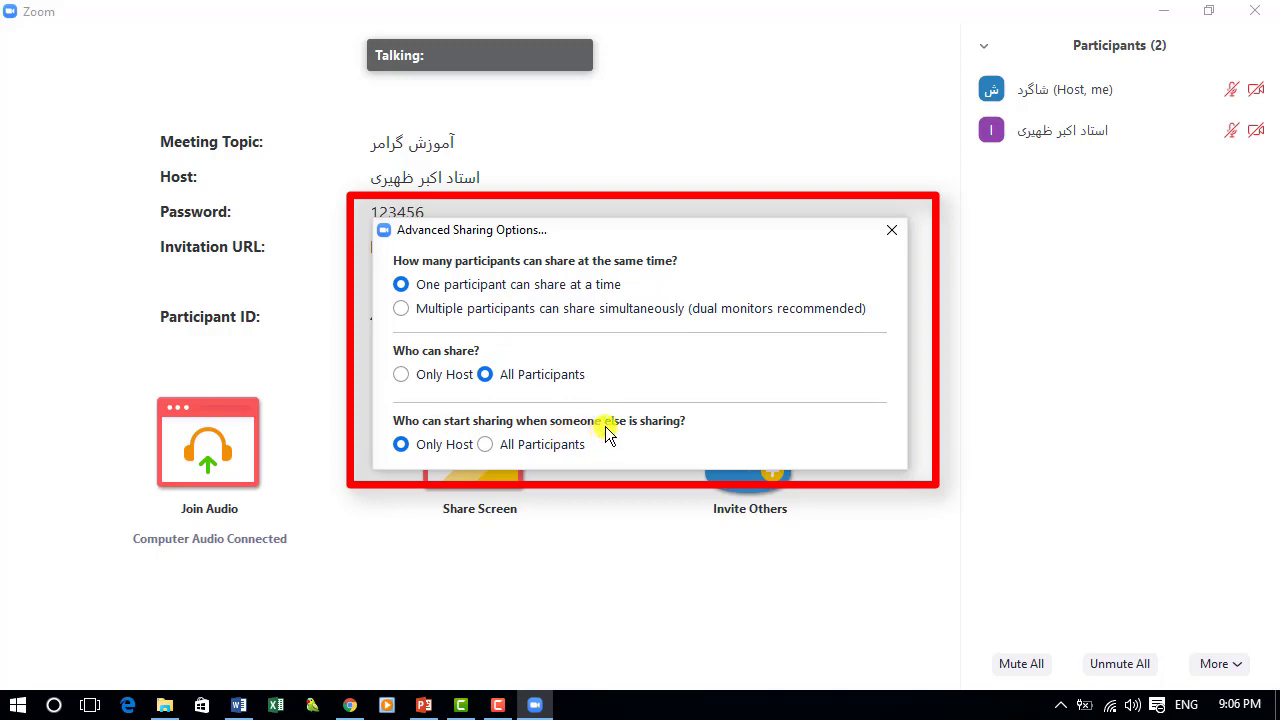
pyautogui.click(485, 445)
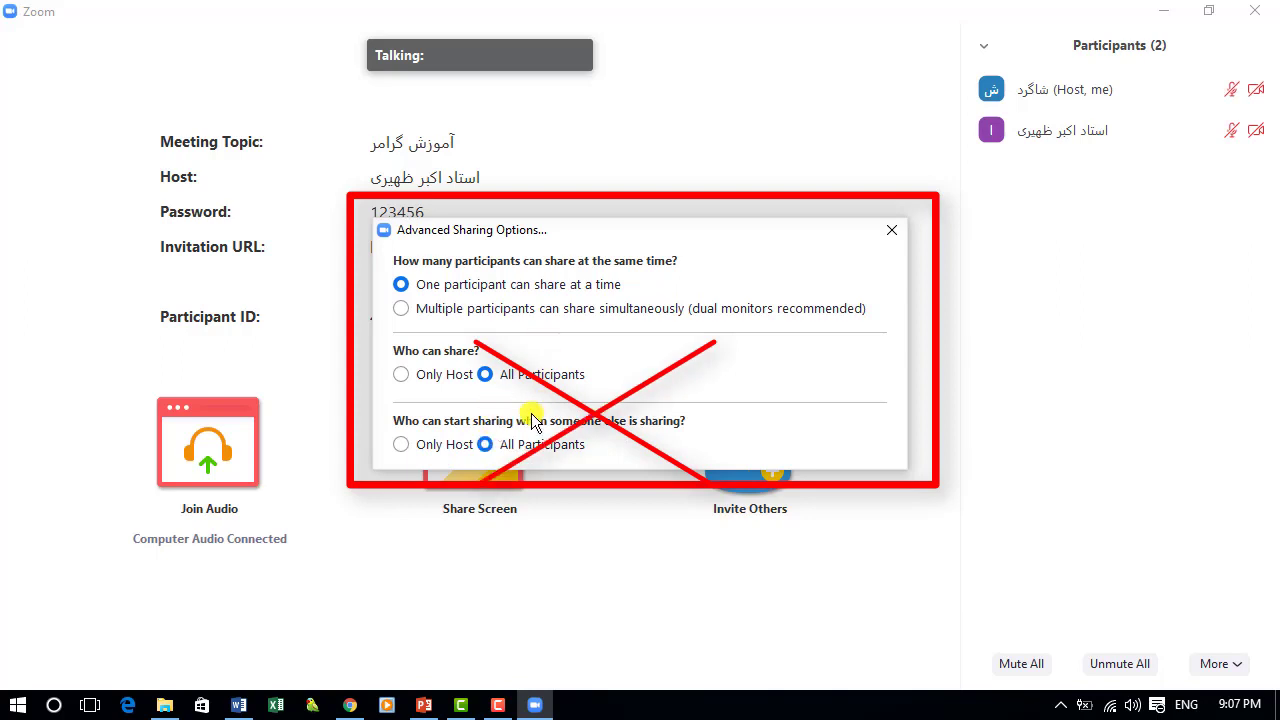
pyautogui.click(402, 309)
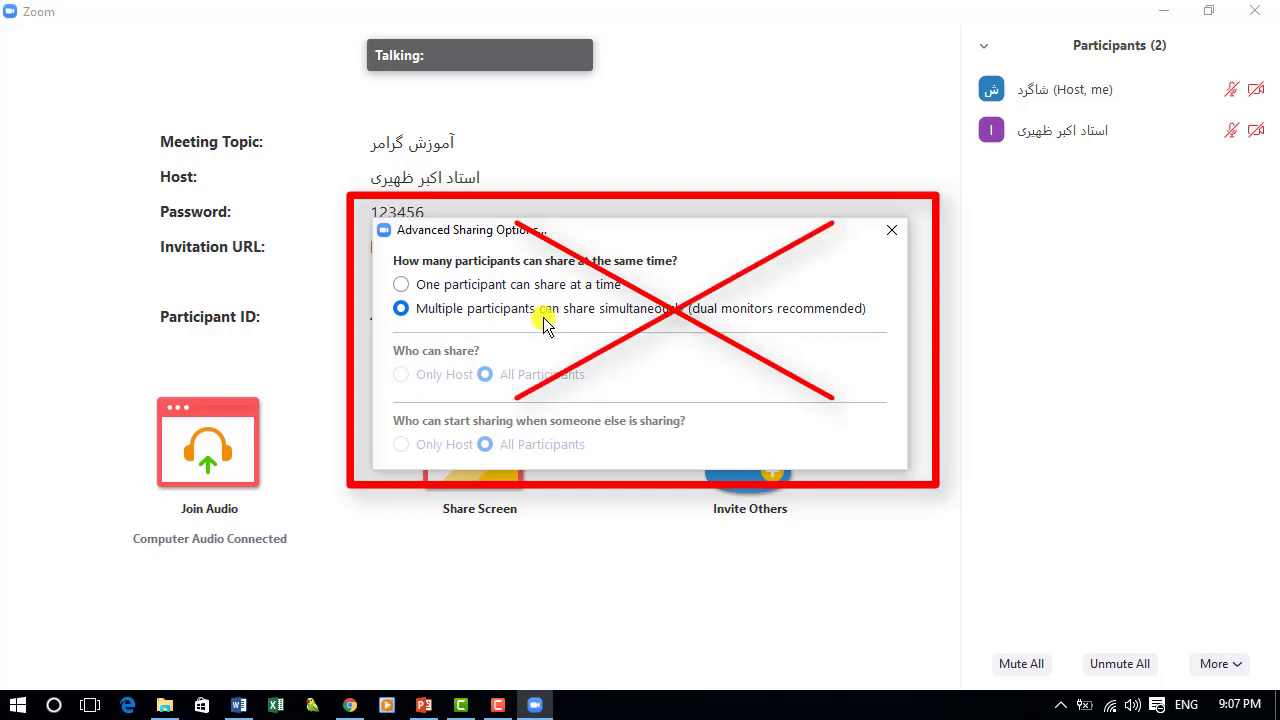
pyautogui.click(449, 285)
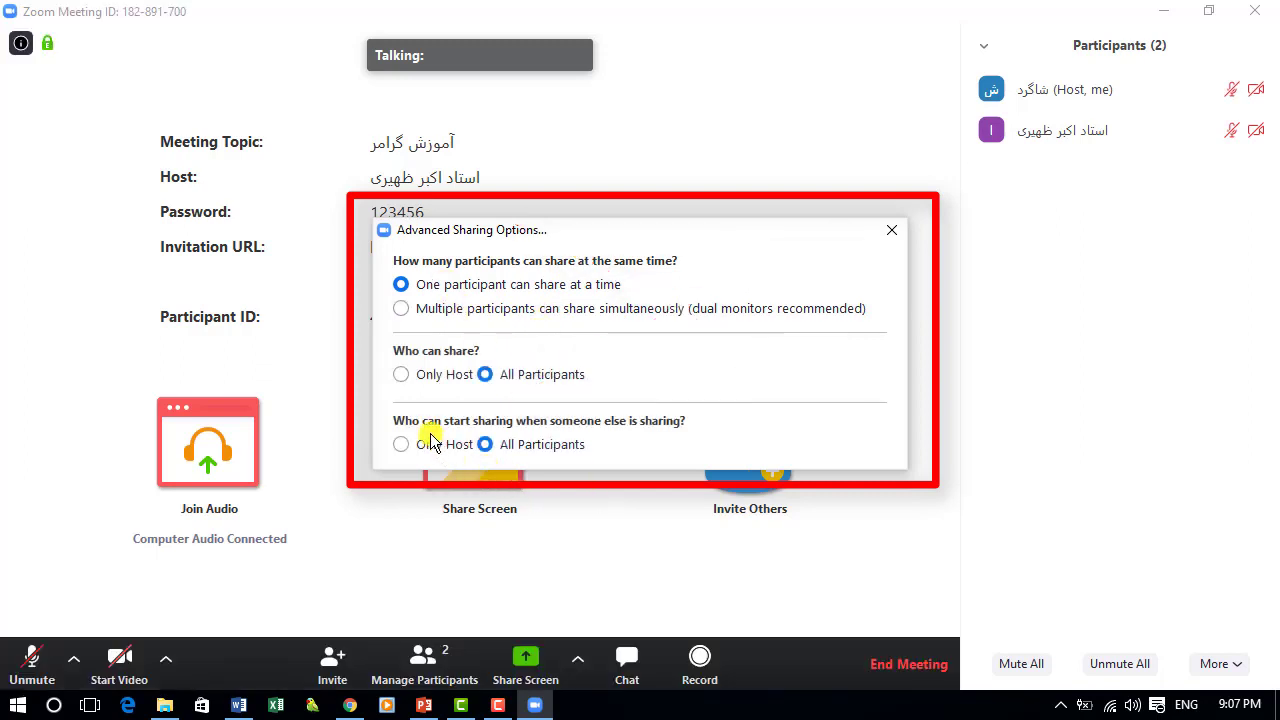
pyautogui.click(402, 374)
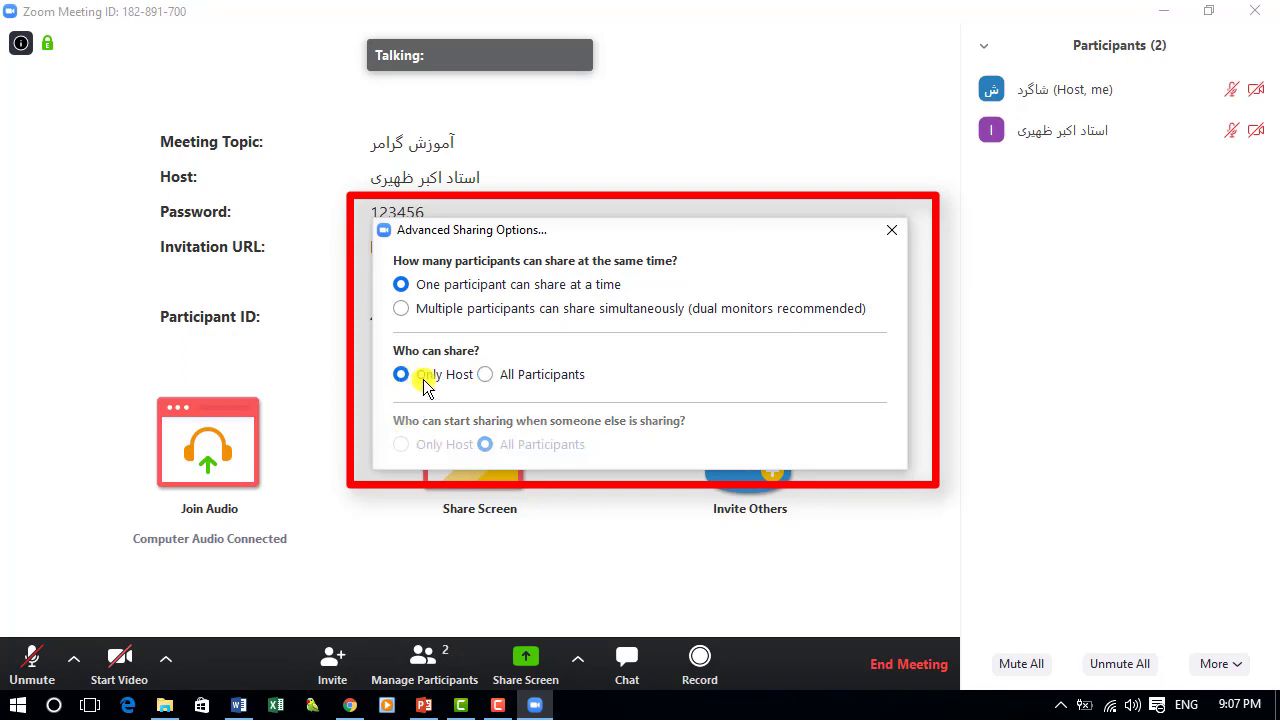
pyautogui.click(895, 231)
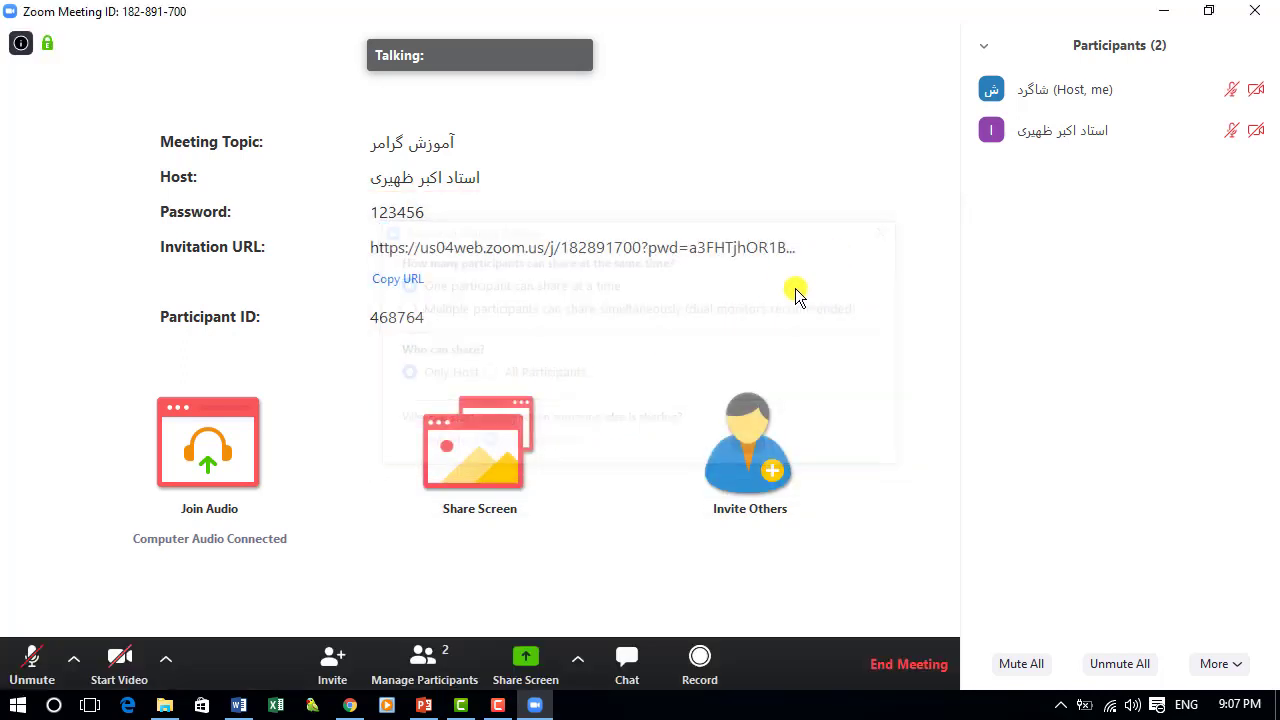
# - Share the PowerPoint window showing the ESL Subject-Verb-Agreement presentation with the meeting
pyautogui.click(527, 660)
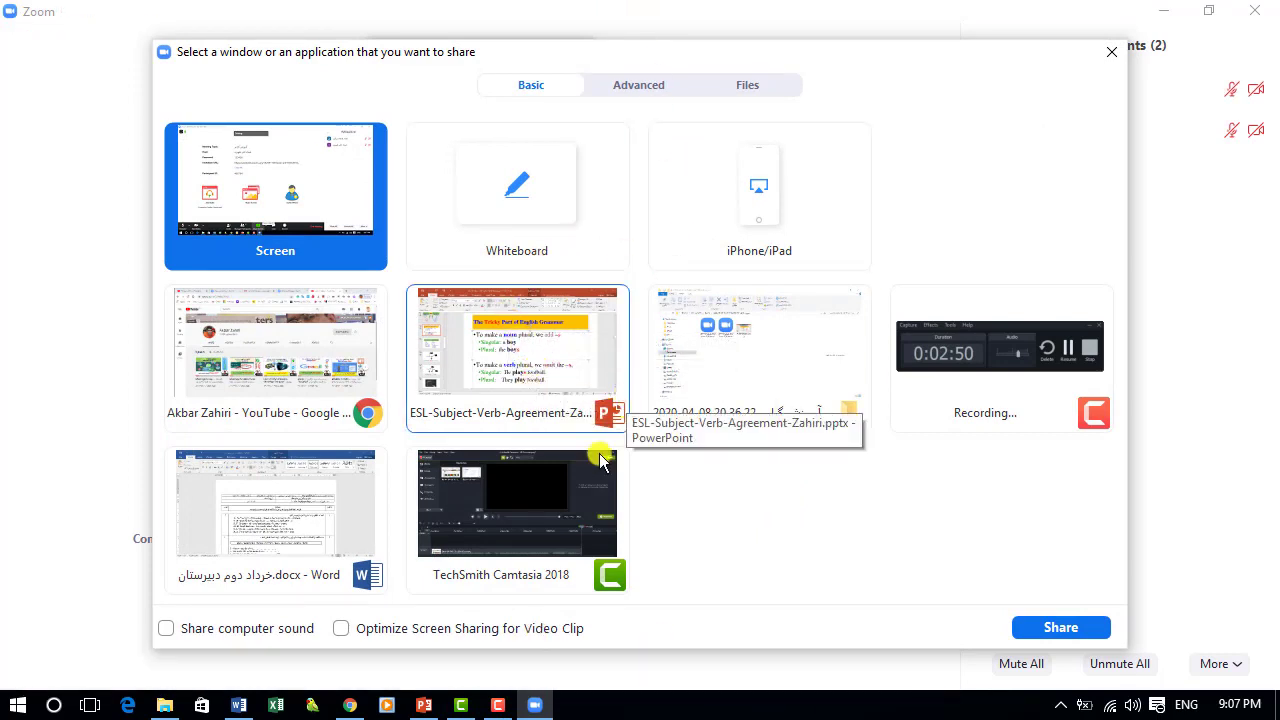
pyautogui.click(532, 350)
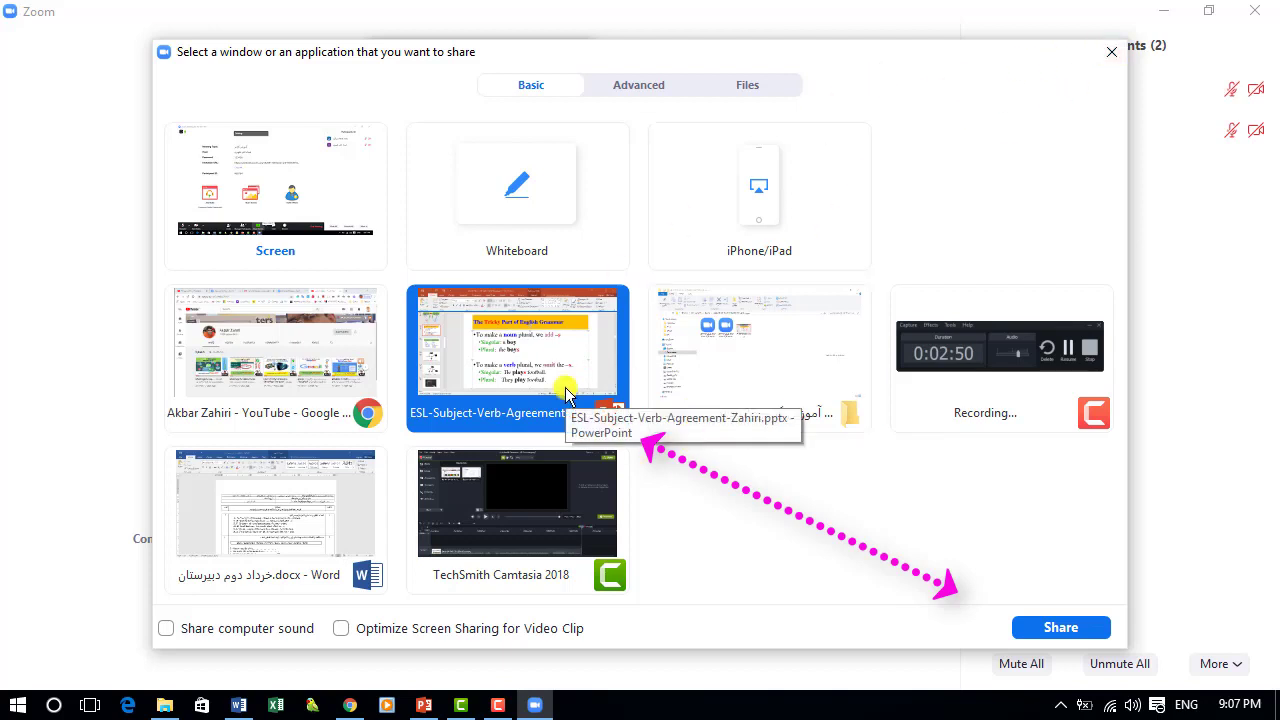
pyautogui.click(1061, 627)
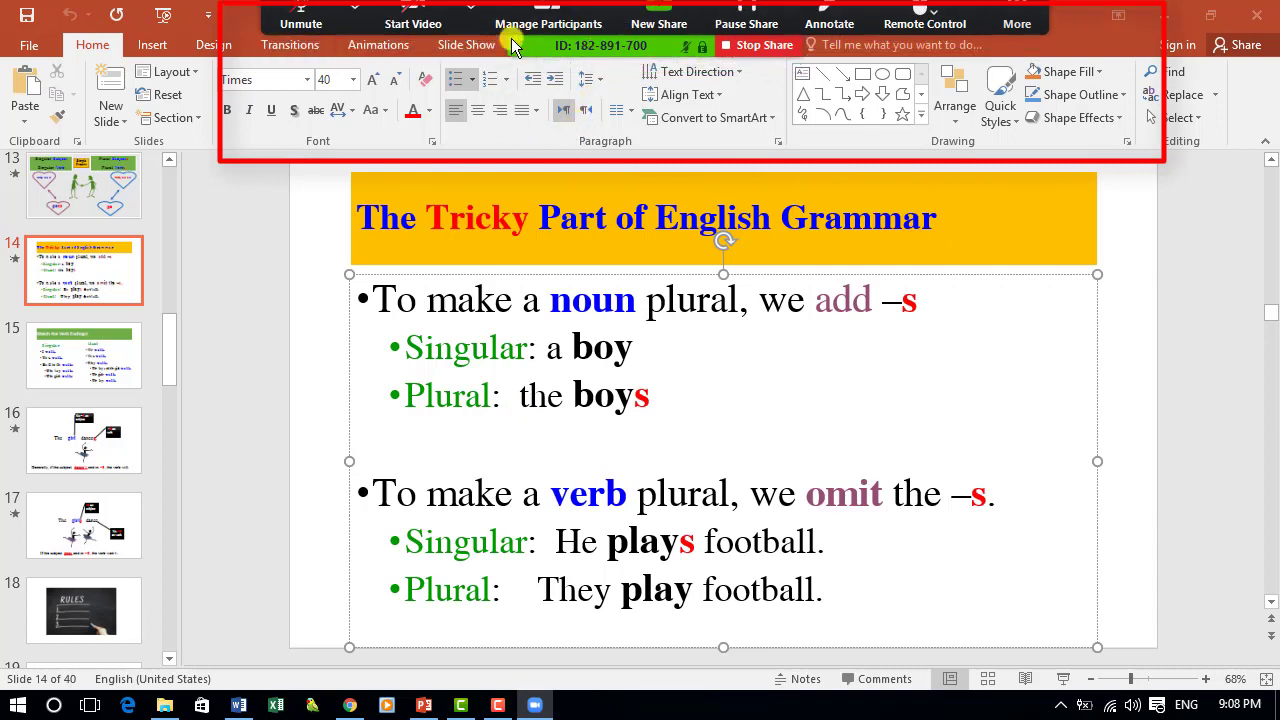
# - Examine the remote control choices and the additional meeting options available while sharing the presentation
pyautogui.moveTo(700, 15)
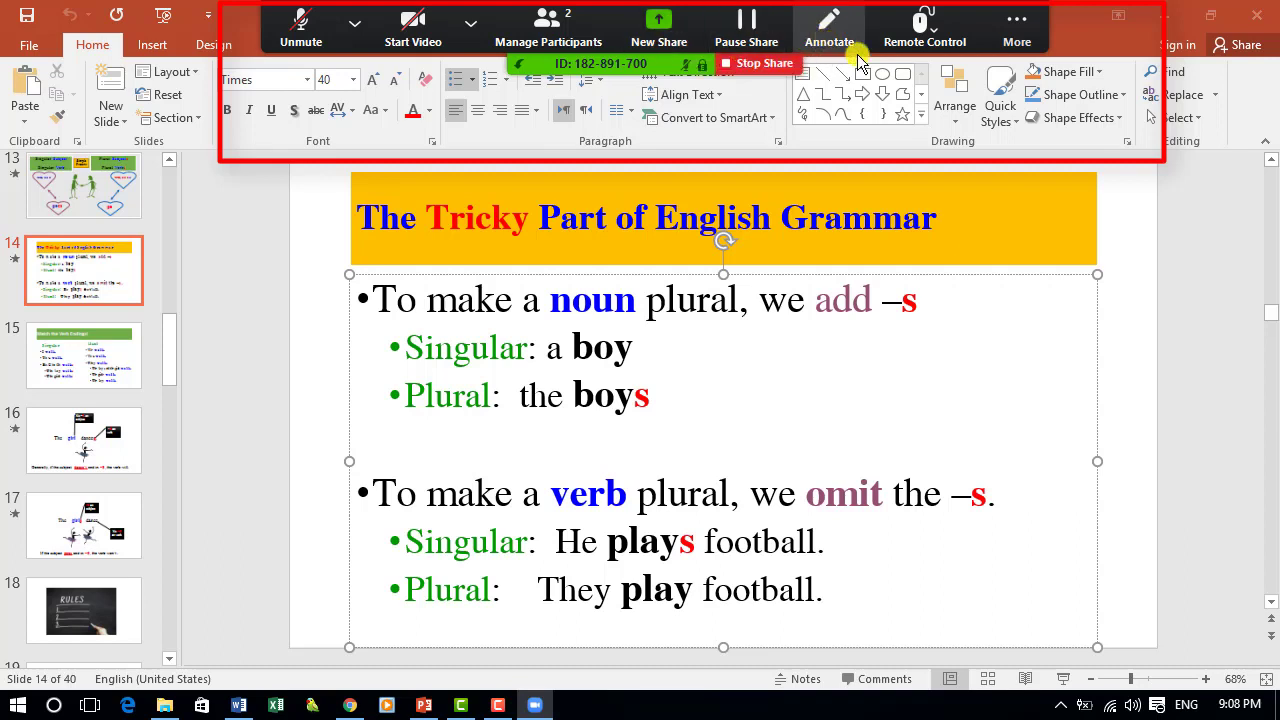
pyautogui.click(922, 30)
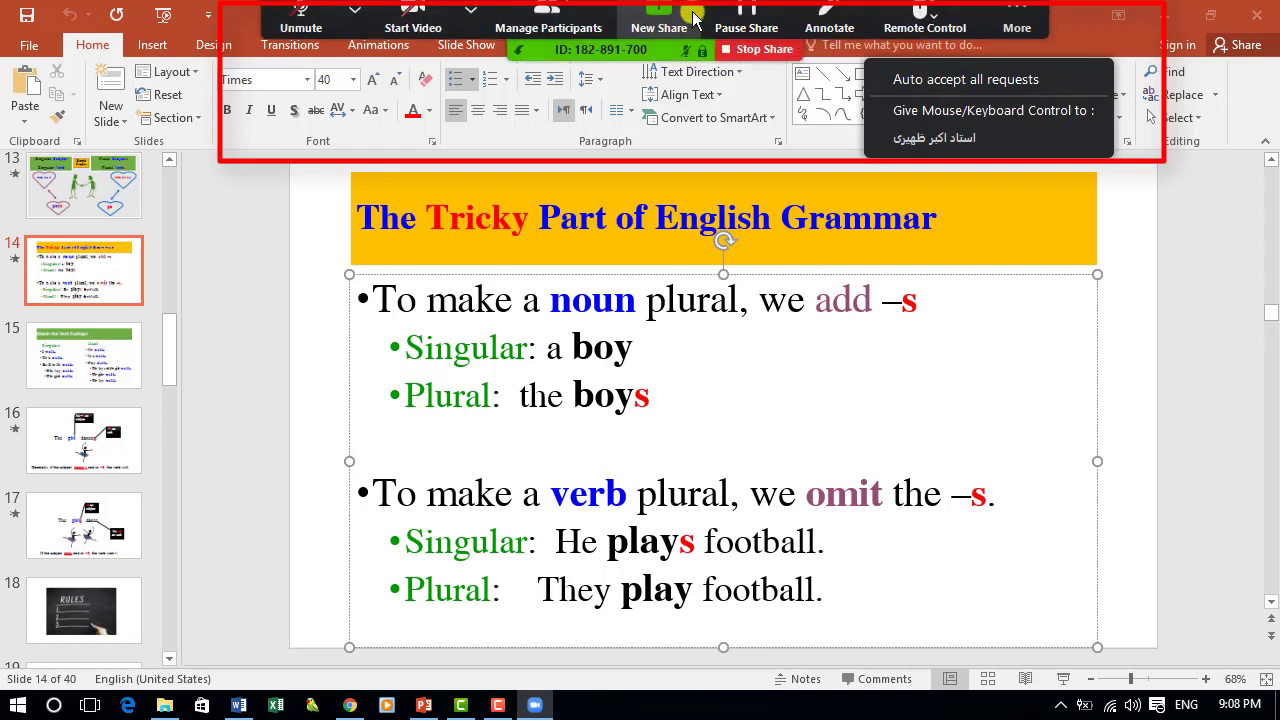
pyautogui.click(1015, 22)
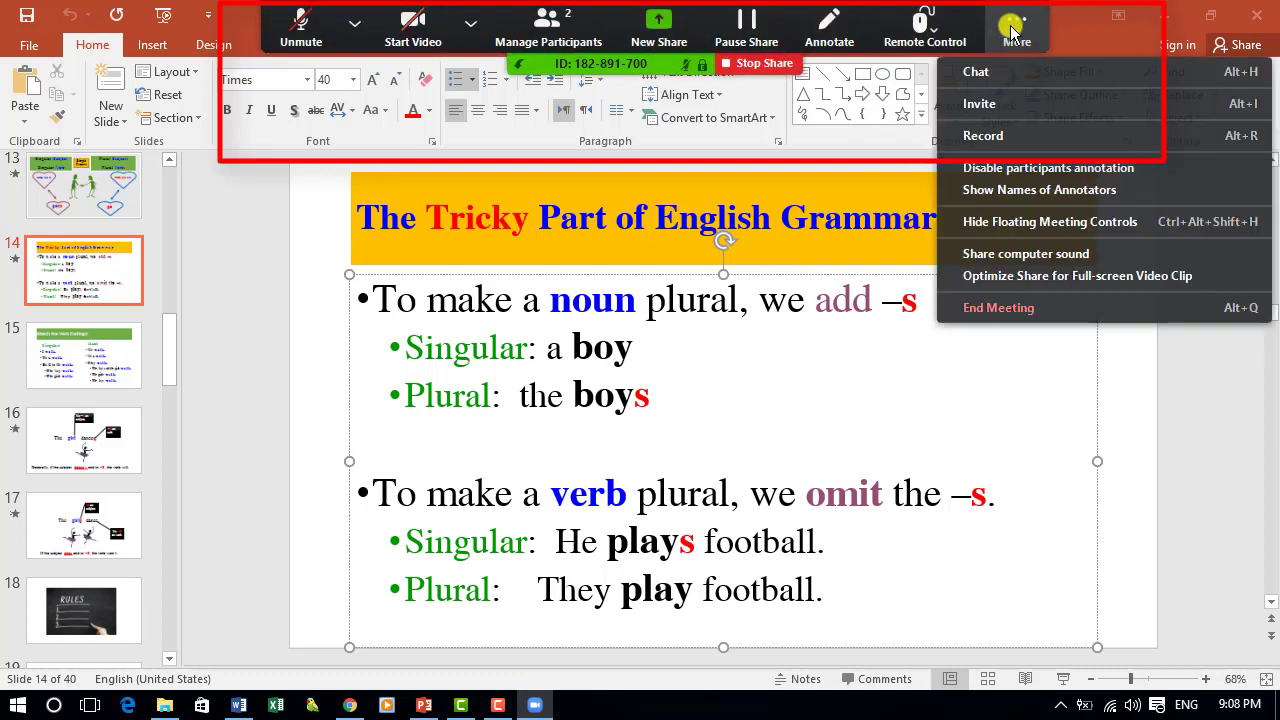
pyautogui.click(932, 30)
pyautogui.click(937, 38)
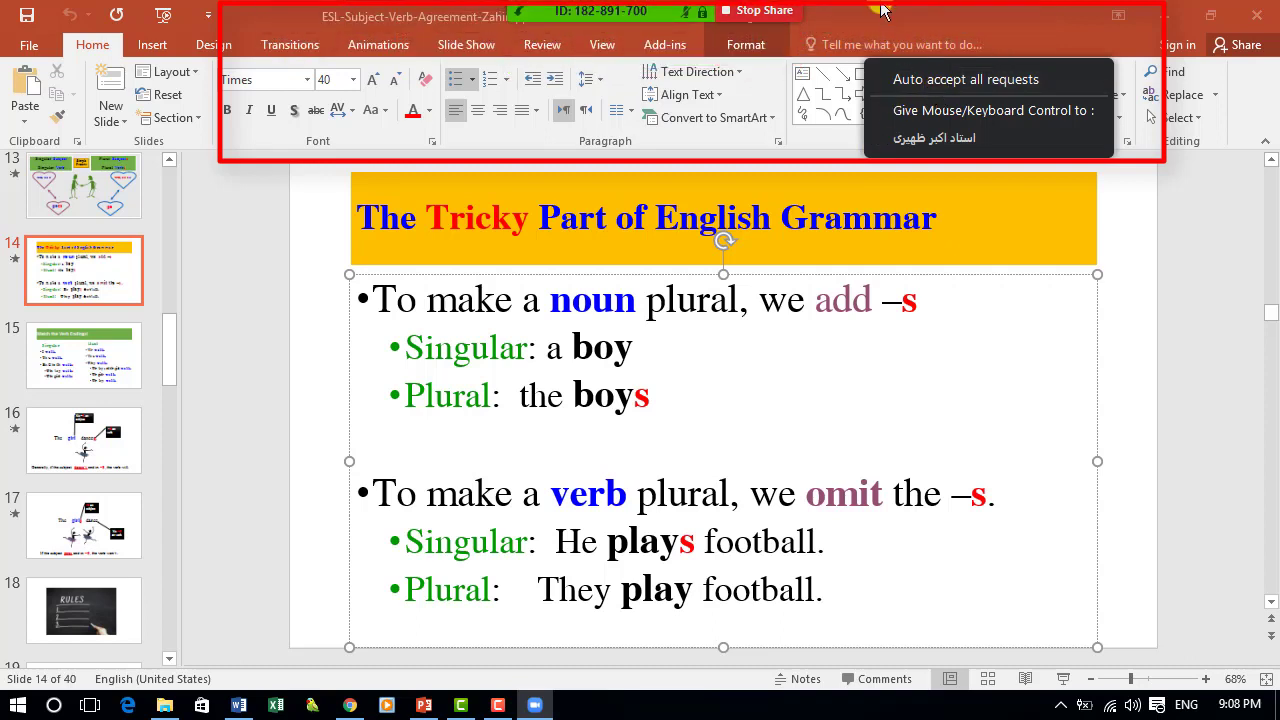
pyautogui.moveTo(826, 18)
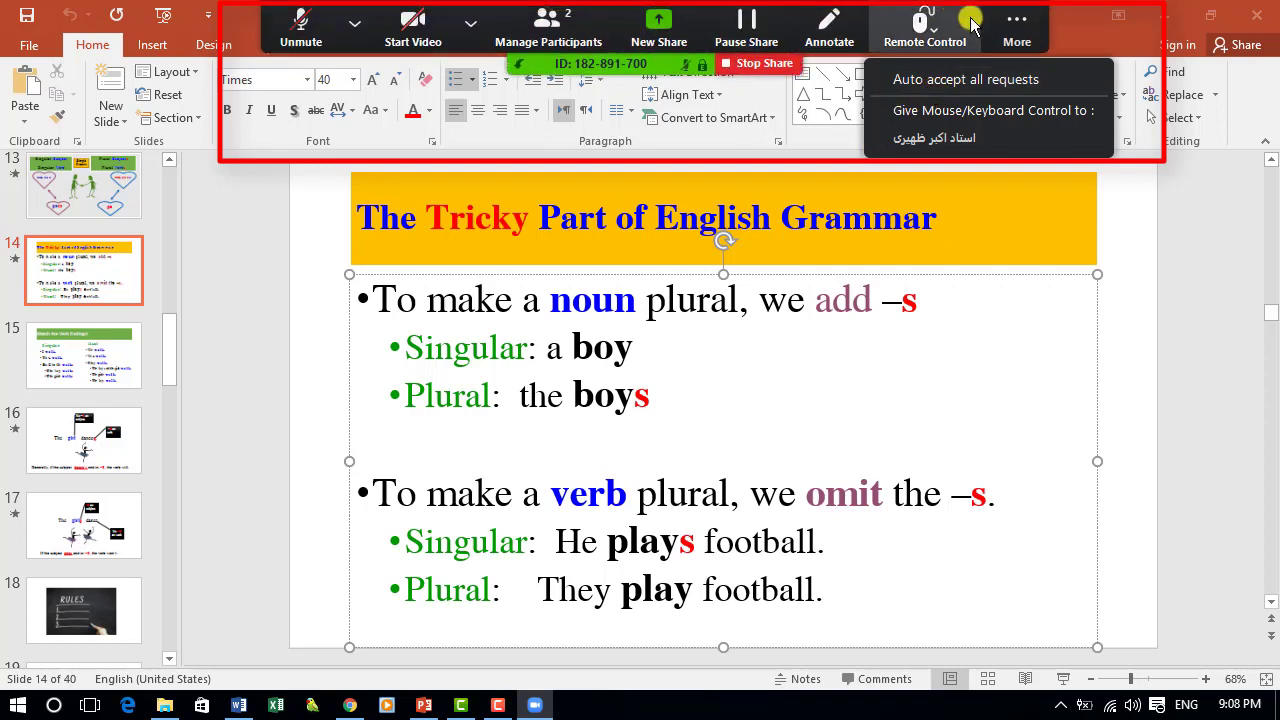
pyautogui.click(1014, 30)
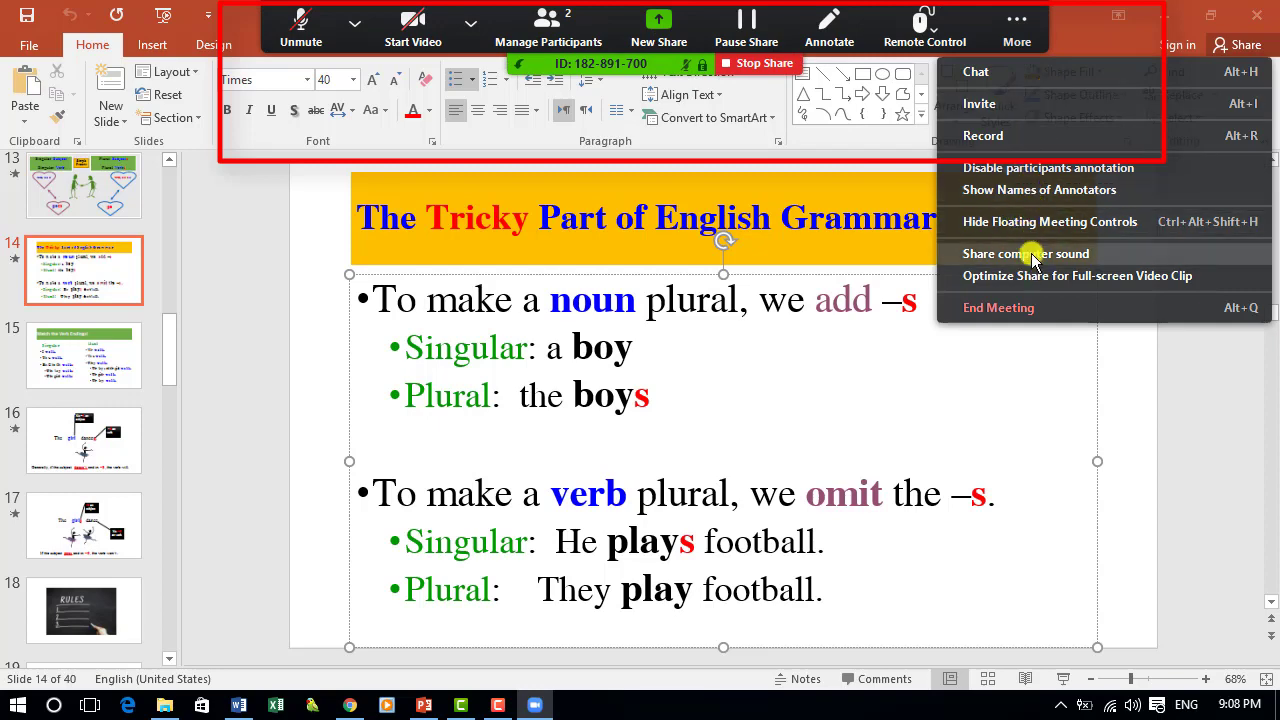
# - Look through the audio and video device options and the participants list during sharing, and close the list
pyautogui.click(473, 18)
pyautogui.click(355, 22)
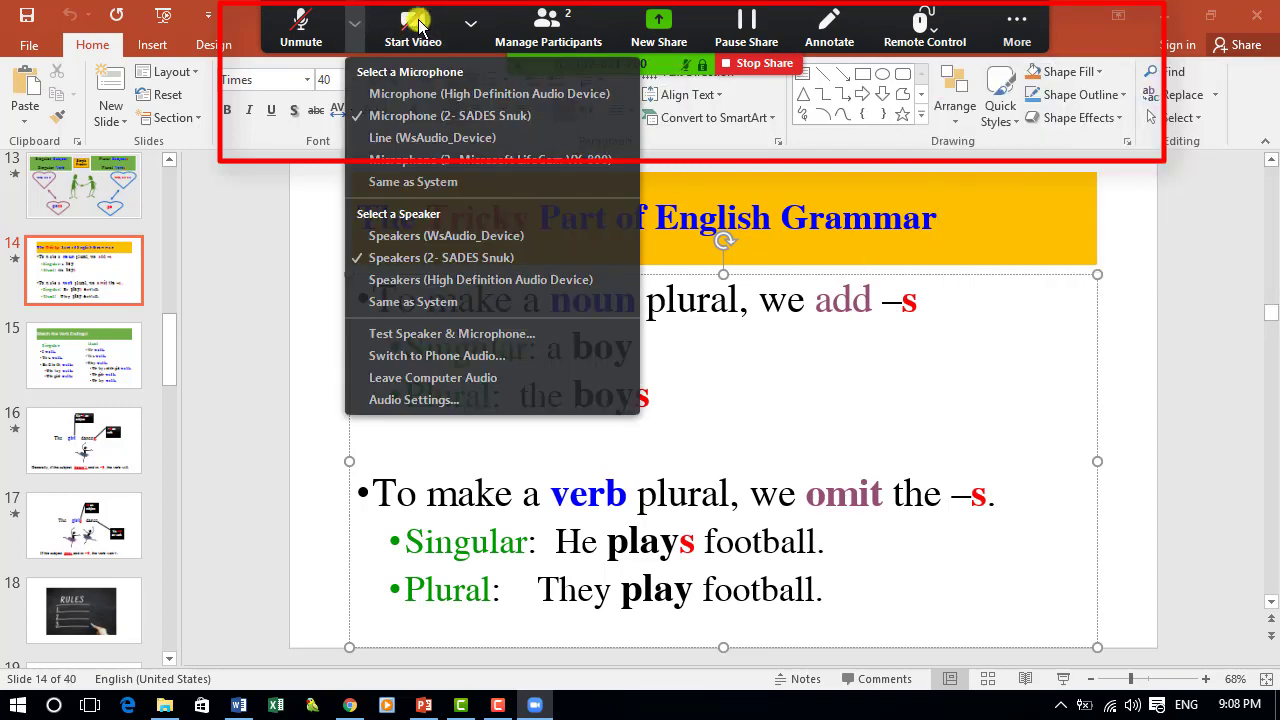
pyautogui.click(470, 22)
pyautogui.click(545, 22)
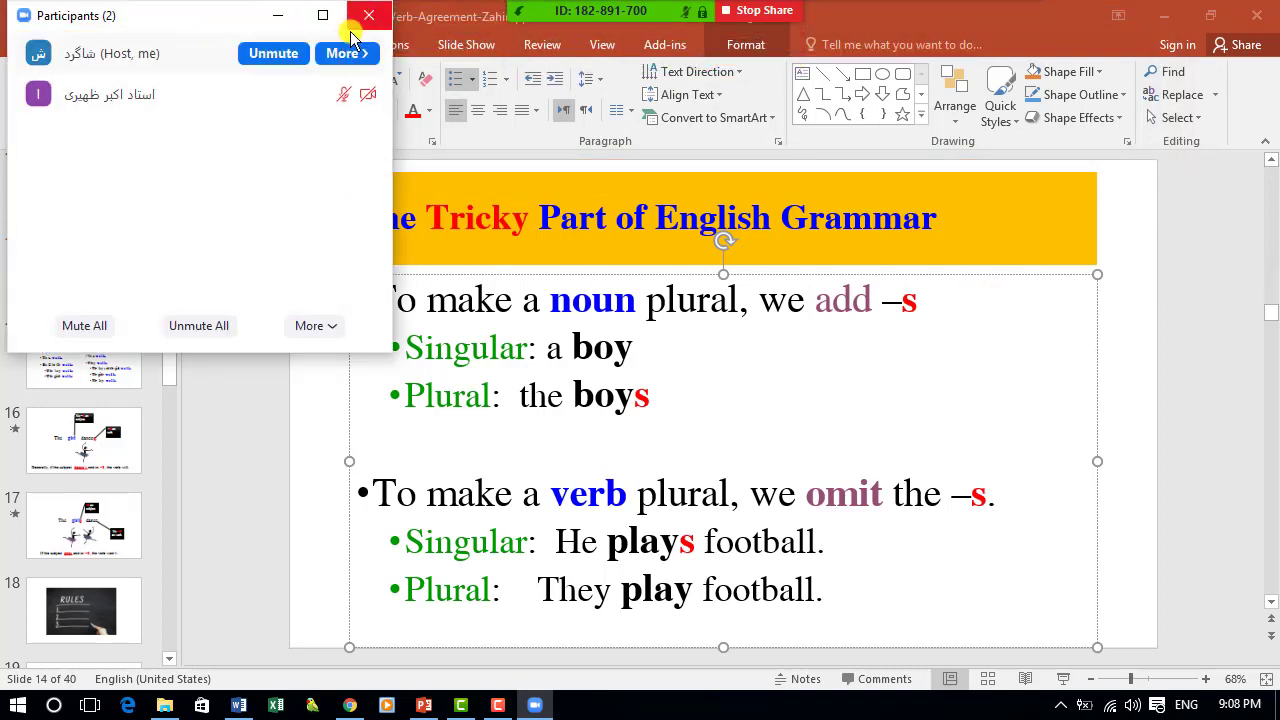
pyautogui.click(368, 15)
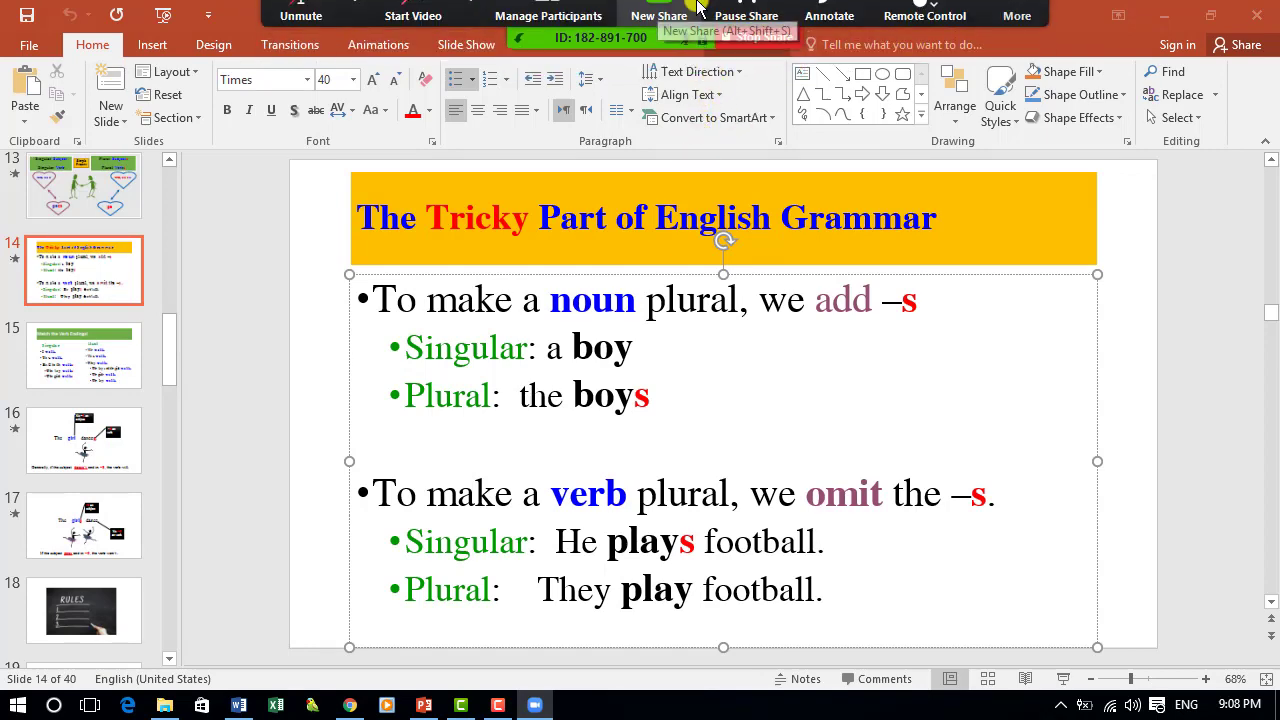
# - End the presentation share and share a Whiteboard with the meeting instead
pyautogui.click(668, 36)
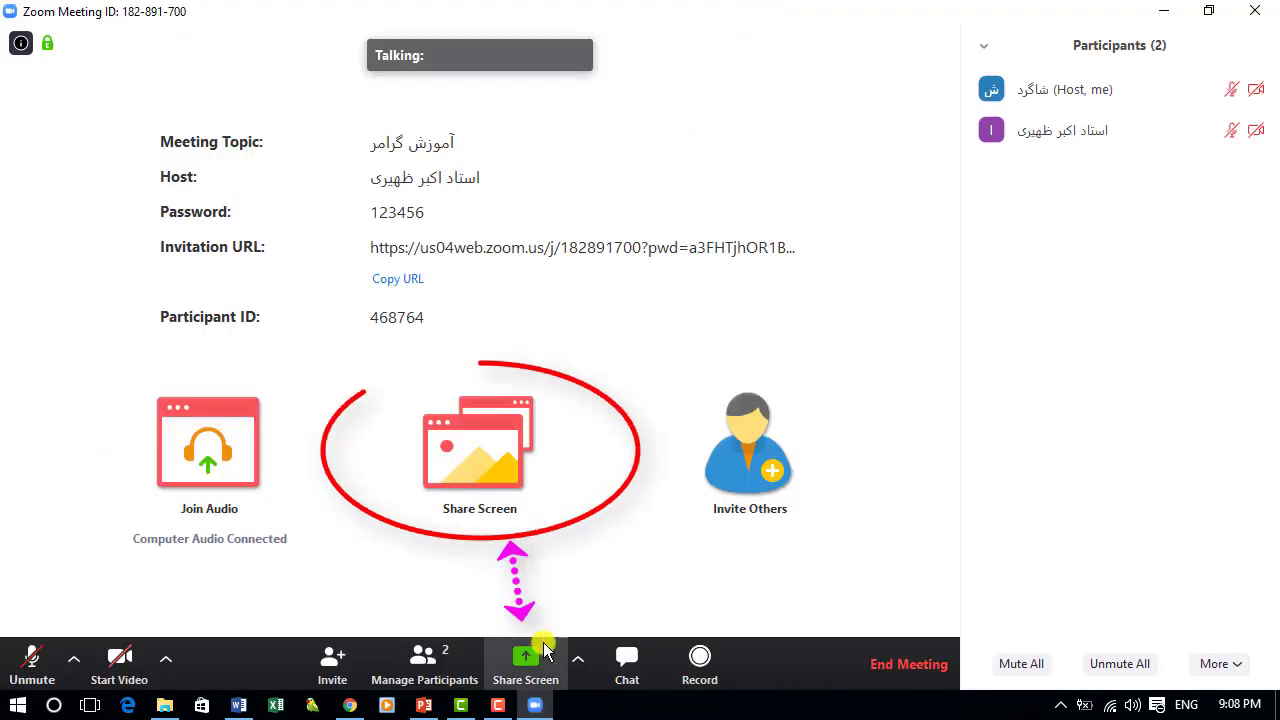
pyautogui.click(489, 440)
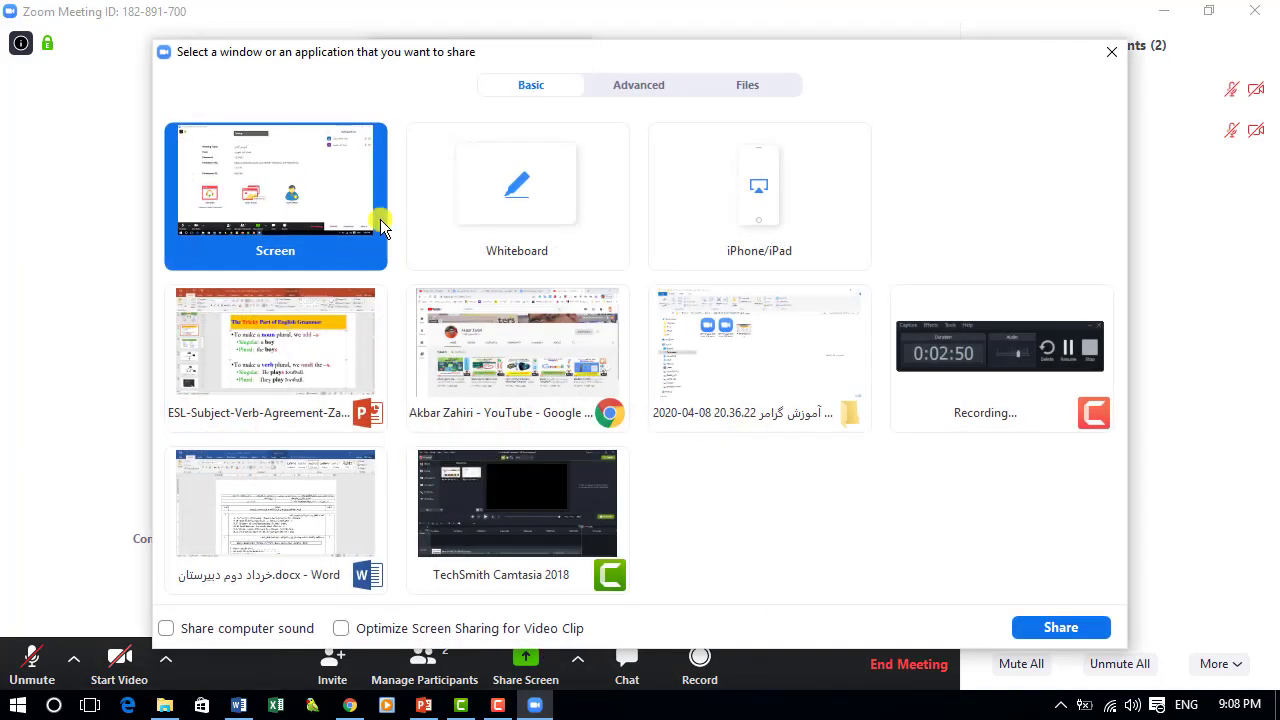
pyautogui.click(531, 198)
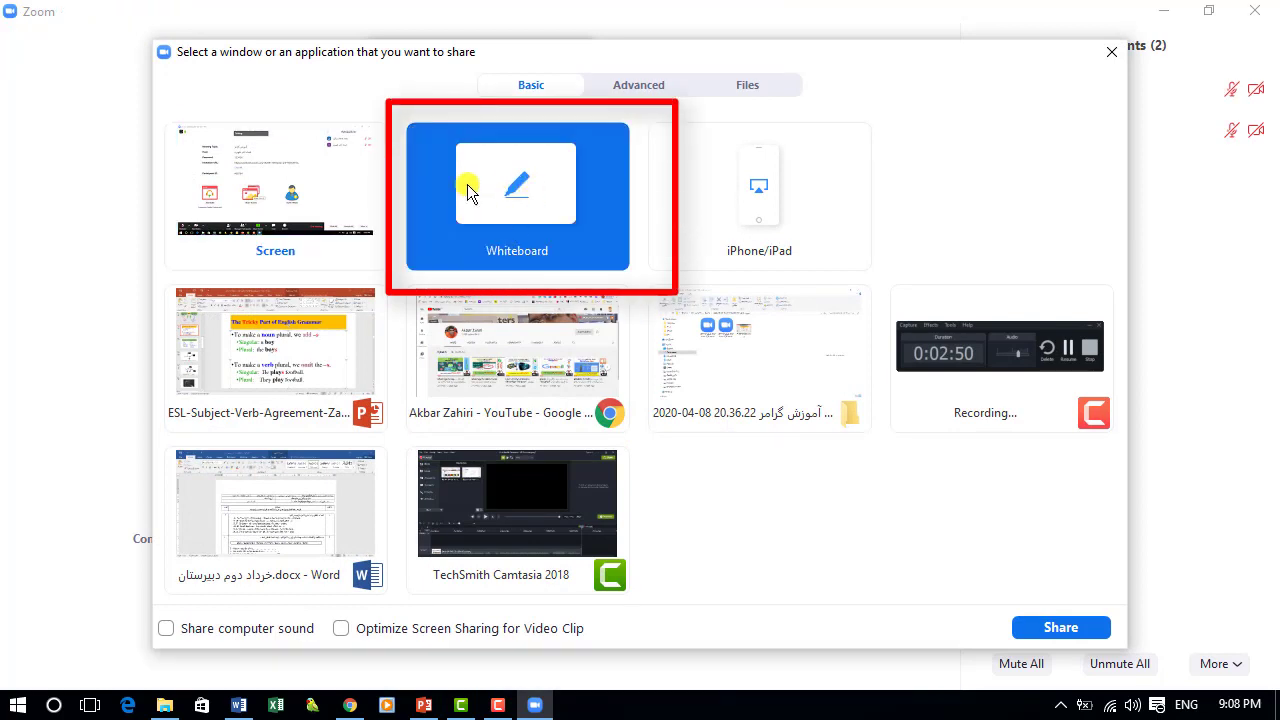
pyautogui.click(1043, 627)
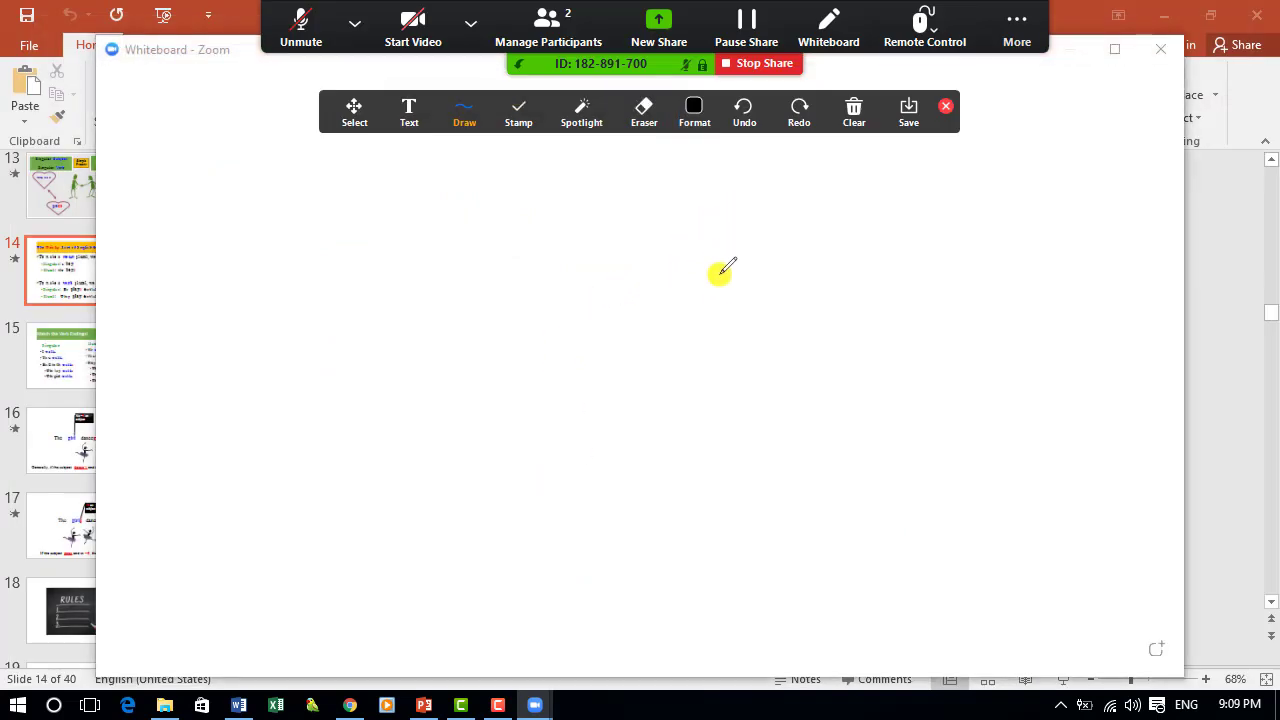
# - Clear the whiteboard and draw several black freehand strokes across it, including two crossing lines
pyautogui.click(854, 112)
pyautogui.moveTo(763, 225)
pyautogui.mouseDown()
pyautogui.moveTo(789, 229)
pyautogui.moveTo(817, 305)
pyautogui.moveTo(786, 344)
pyautogui.mouseUp()
pyautogui.moveTo(750, 252)
pyautogui.mouseDown()
pyautogui.moveTo(707, 318)
pyautogui.moveTo(621, 377)
pyautogui.mouseUp()
pyautogui.moveTo(628, 240); pyautogui.dragTo(420, 507)
pyautogui.moveTo(421, 323); pyautogui.dragTo(525, 420)
# - Place several blue arrow stamps around the crossing lines on the whiteboard
pyautogui.click(518, 112)
pyautogui.click(514, 151)
pyautogui.click(463, 221)
pyautogui.click(492, 294)
pyautogui.click(514, 335)
pyautogui.click(577, 443)
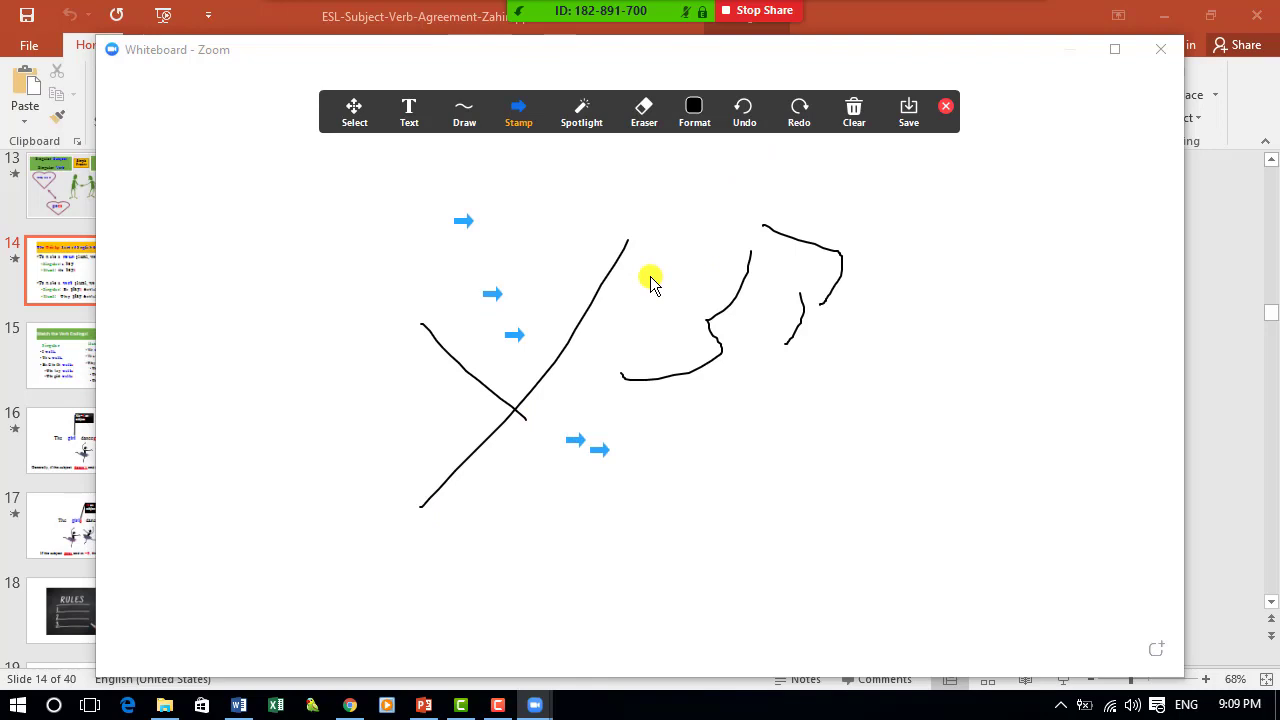
# - Save the whiteboard, show the saved image in its folder, and close the annotation tools
pyautogui.click(915, 118)
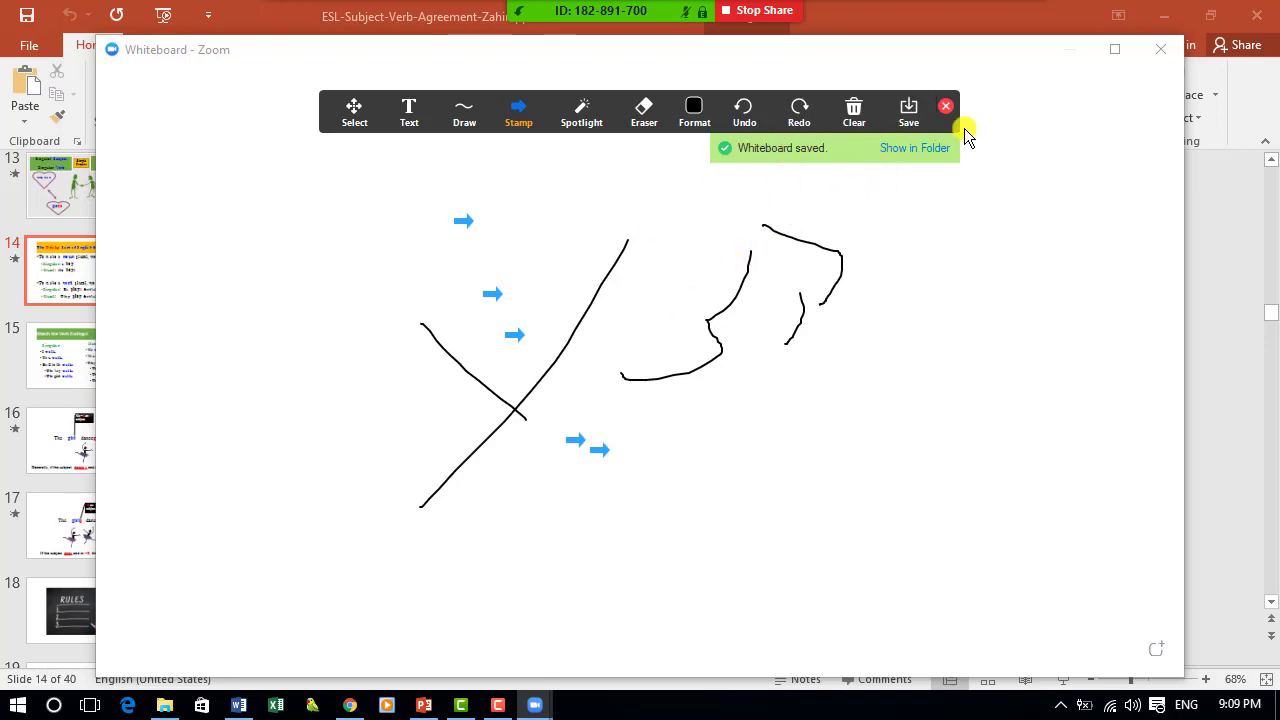
pyautogui.click(917, 161)
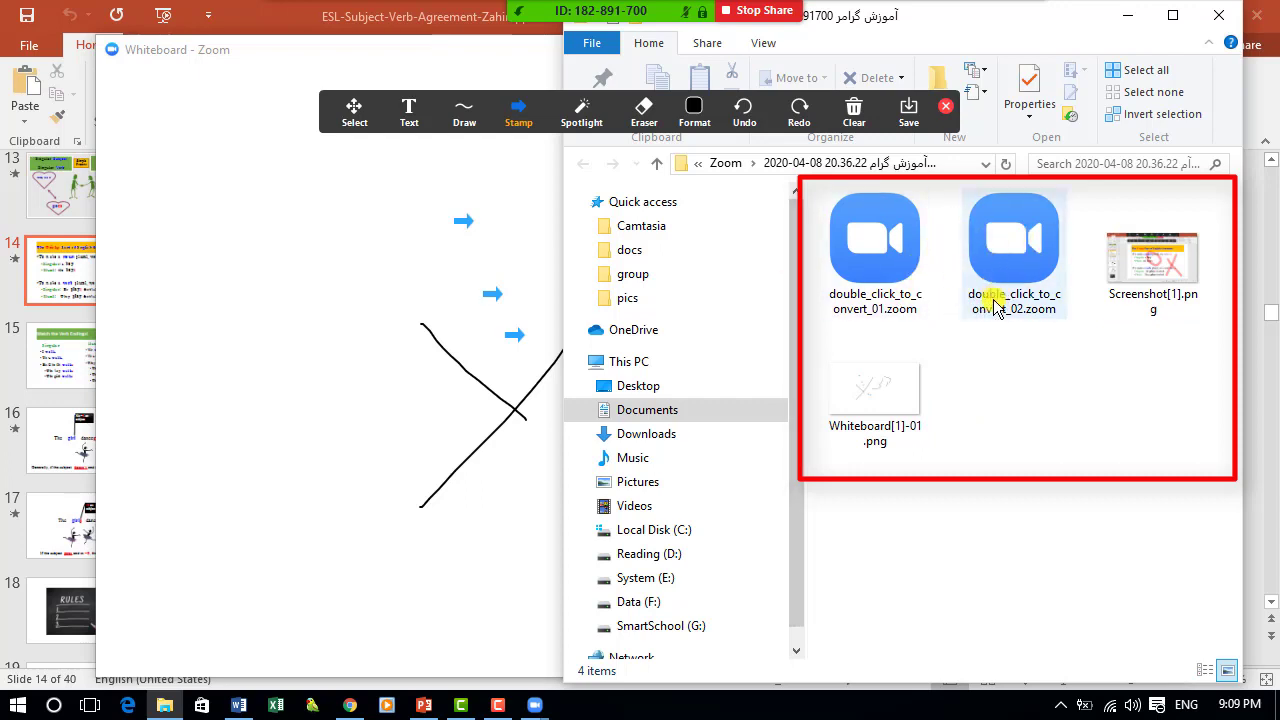
pyautogui.click(946, 107)
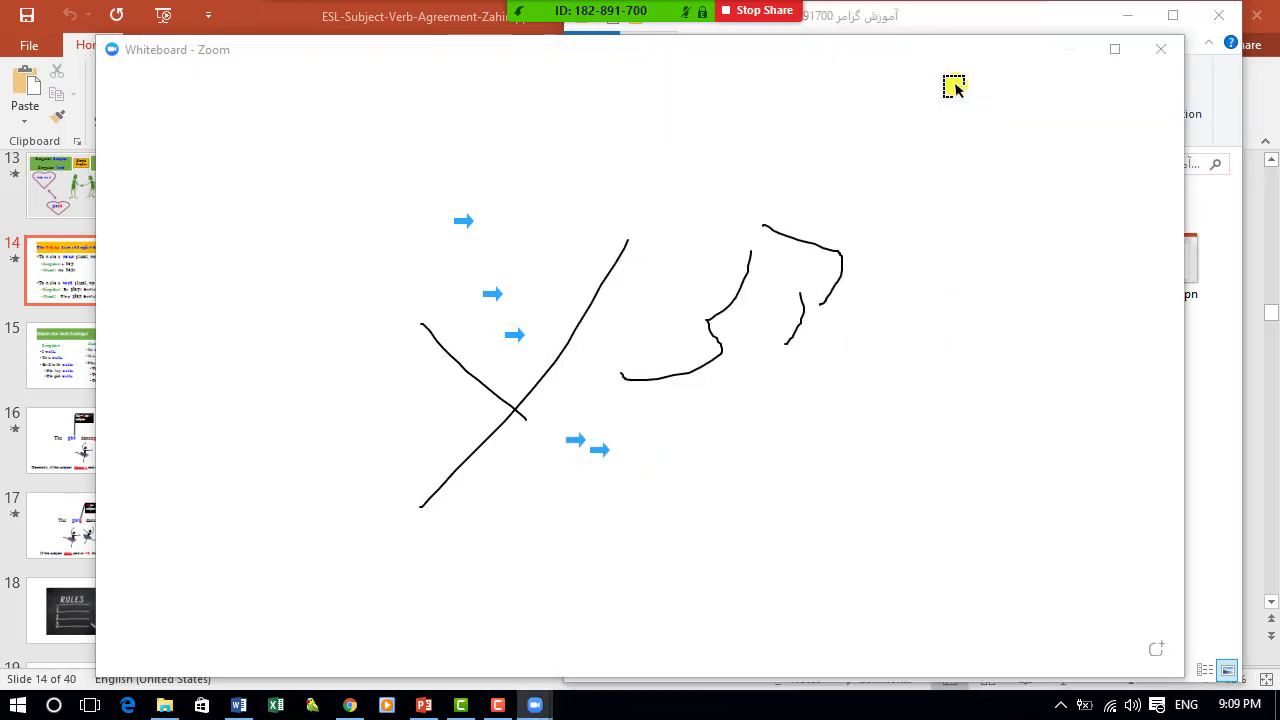
# - Stop sharing the whiteboard and pick iPhone/iPad among the basic sharing options
pyautogui.moveTo(640, 12)
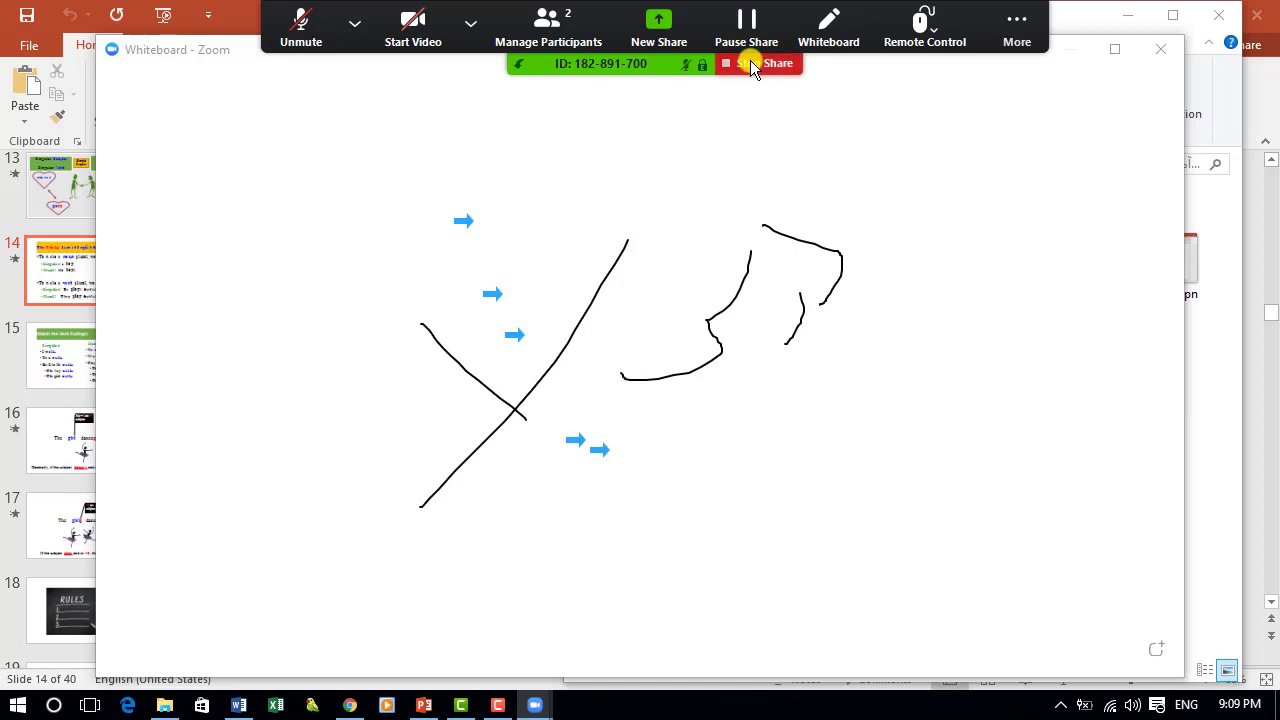
pyautogui.click(752, 63)
pyautogui.click(493, 438)
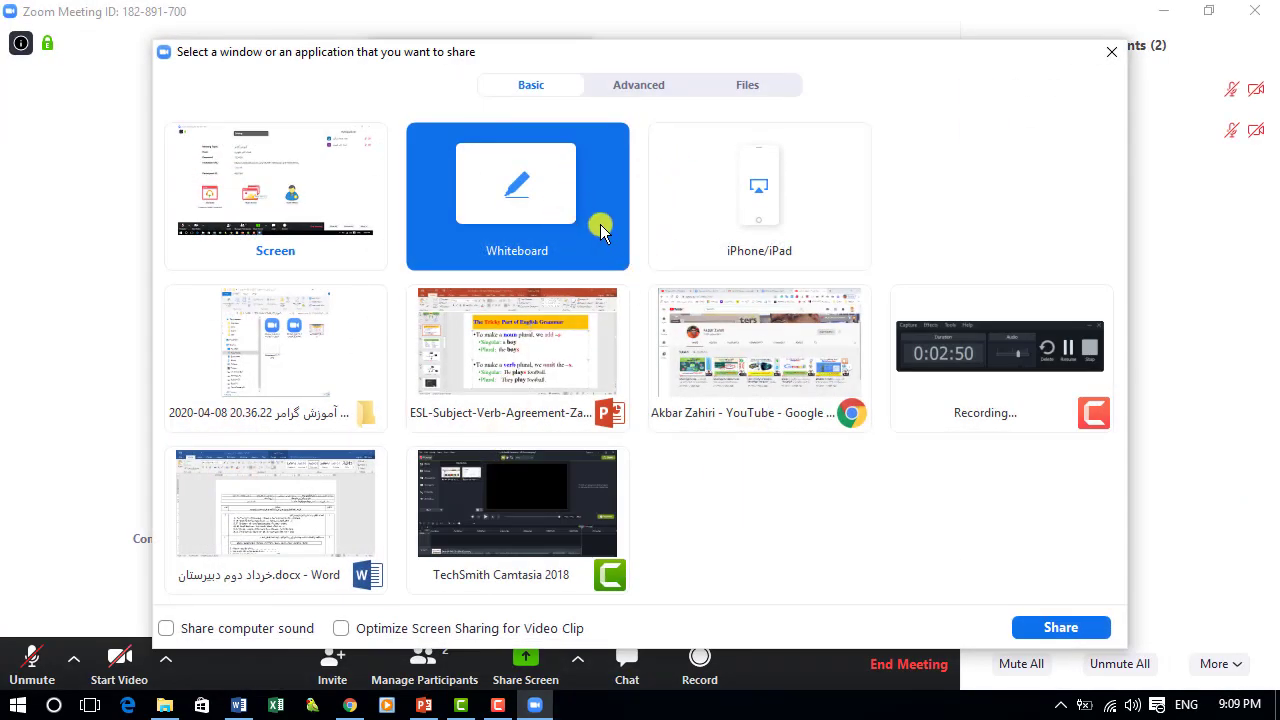
pyautogui.click(758, 205)
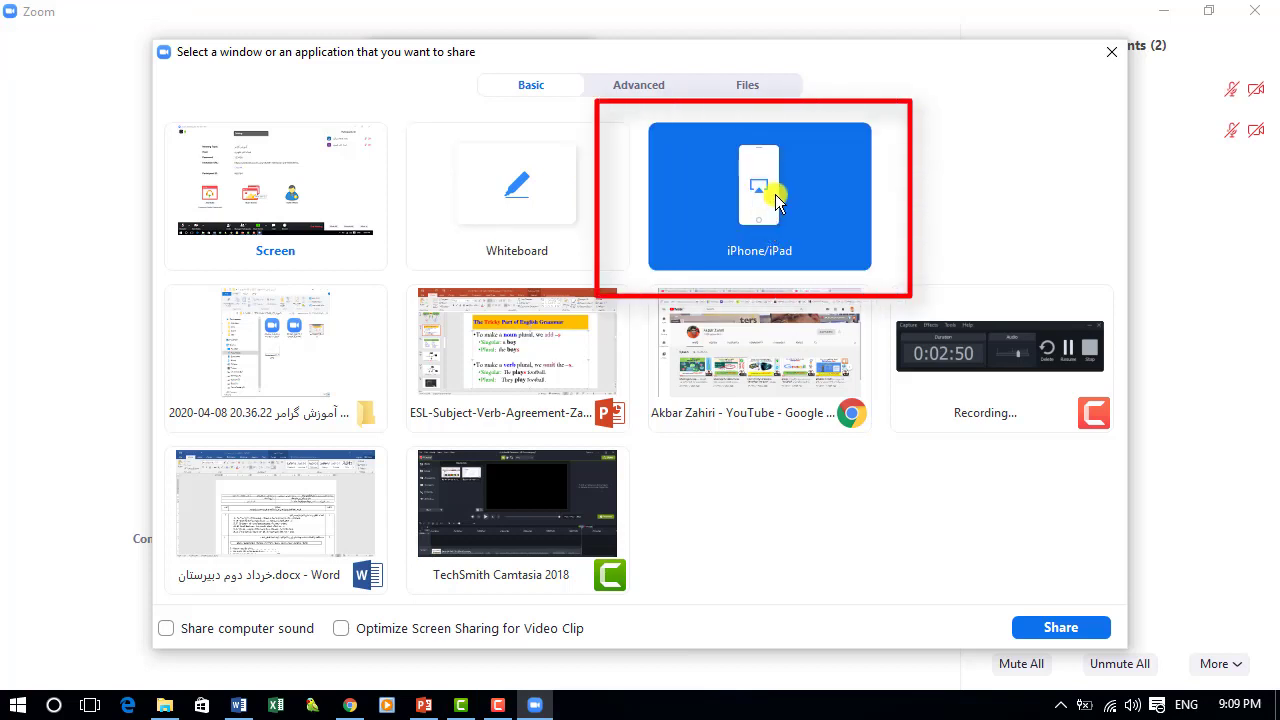
# - Share a Portion of Screen with the meeting from the advanced sharing options
pyautogui.click(641, 90)
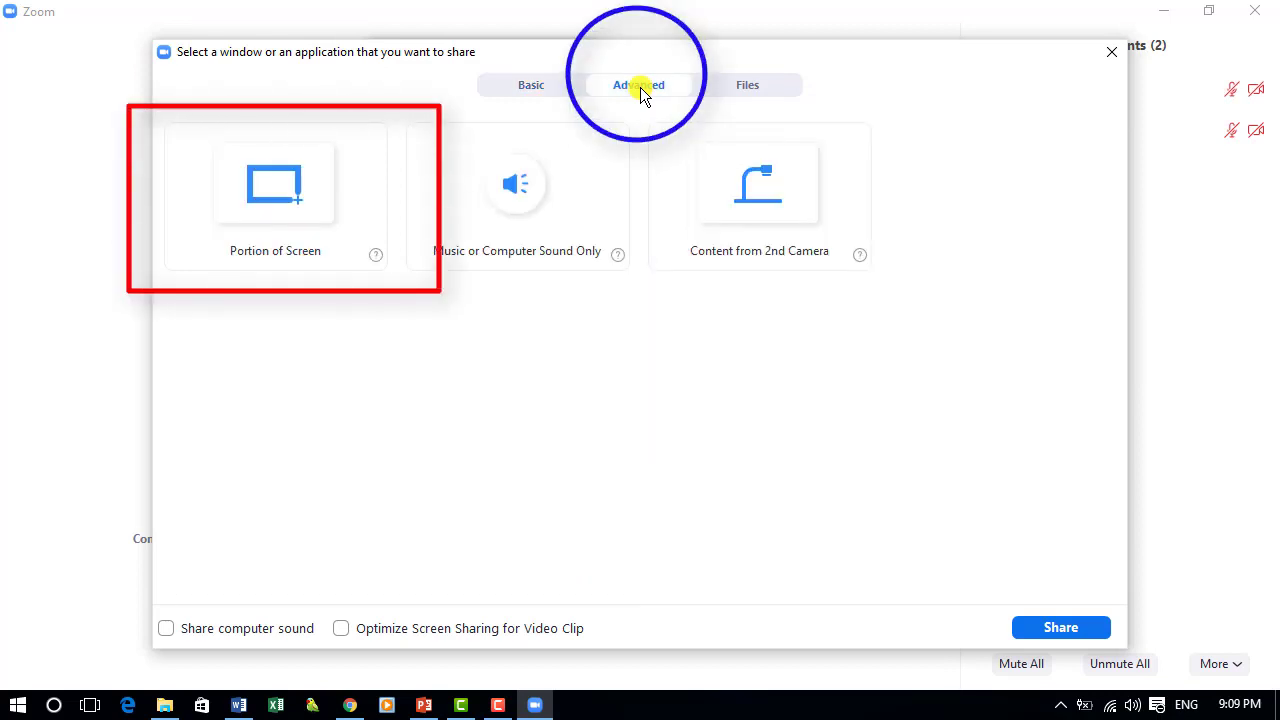
pyautogui.click(278, 184)
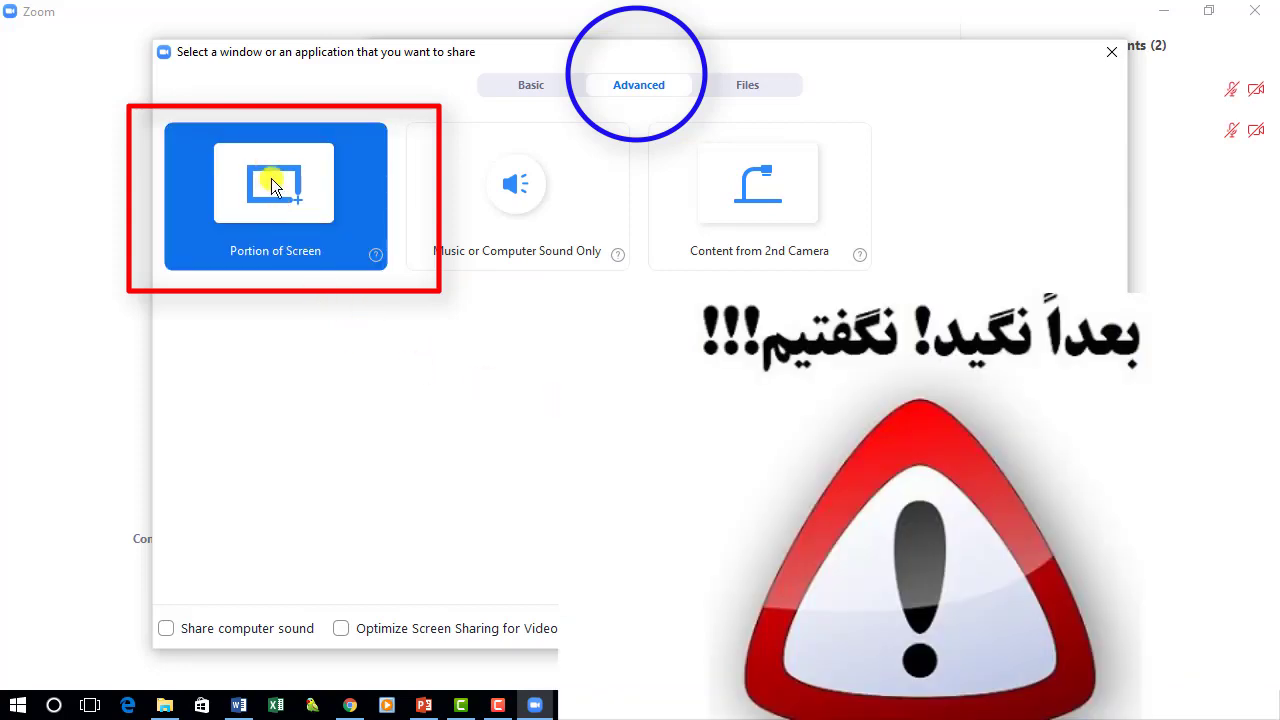
pyautogui.click(1057, 627)
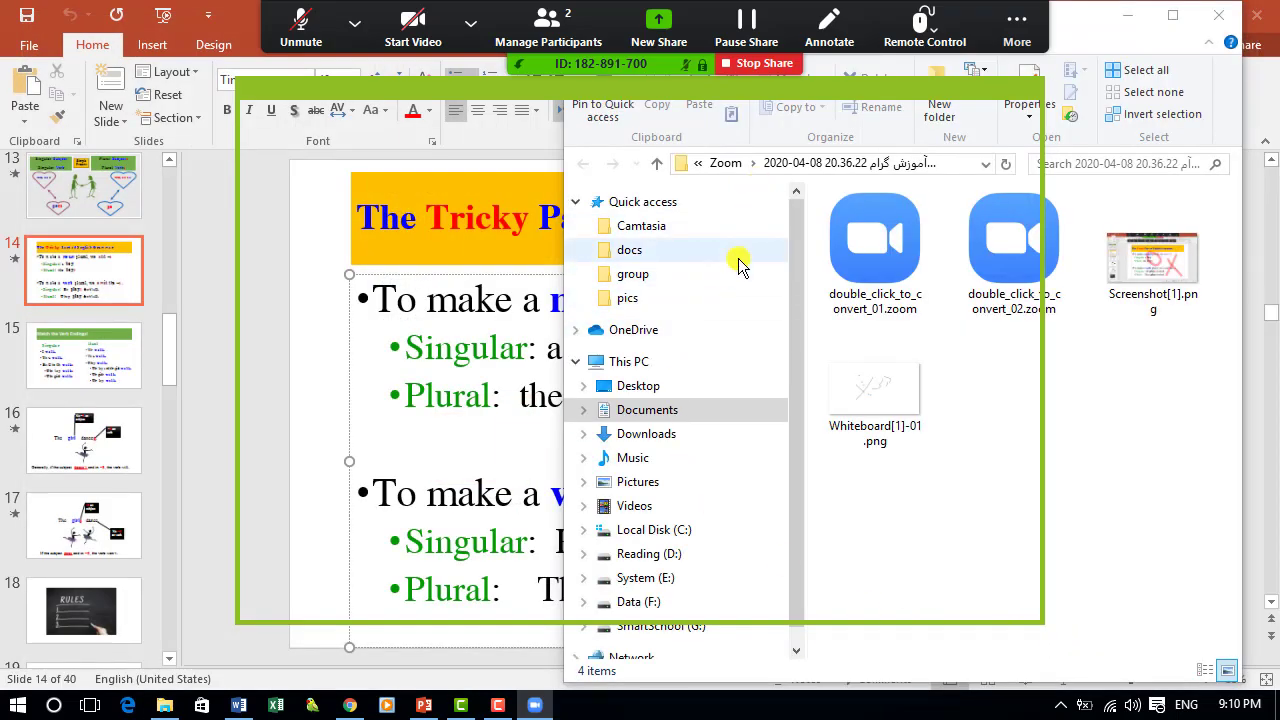
# - Move the shared-area frame over the presentation slides, and finish by placing it at the desktop's upper-right corner
pyautogui.moveTo(766, 78); pyautogui.dragTo(520, 100)
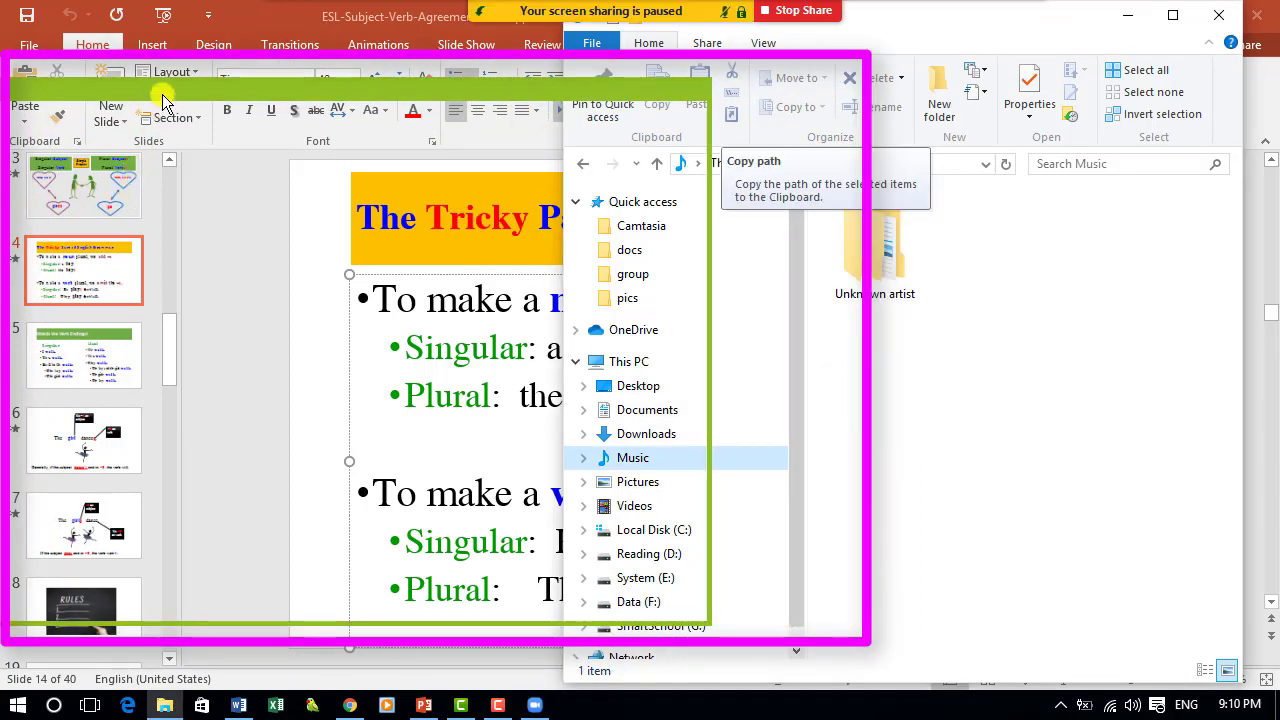
pyautogui.moveTo(252, 80); pyautogui.dragTo(300, 95)
pyautogui.moveTo(318, 86)
pyautogui.mouseDown()
pyautogui.moveTo(325, 62)
pyautogui.moveTo(322, 112)
pyautogui.moveTo(283, 96)
pyautogui.moveTo(540, 298)
pyautogui.moveTo(784, 244)
pyautogui.moveTo(1037, 10)
pyautogui.moveTo(1107, 20)
pyautogui.moveTo(1222, 6)
pyautogui.mouseUp()
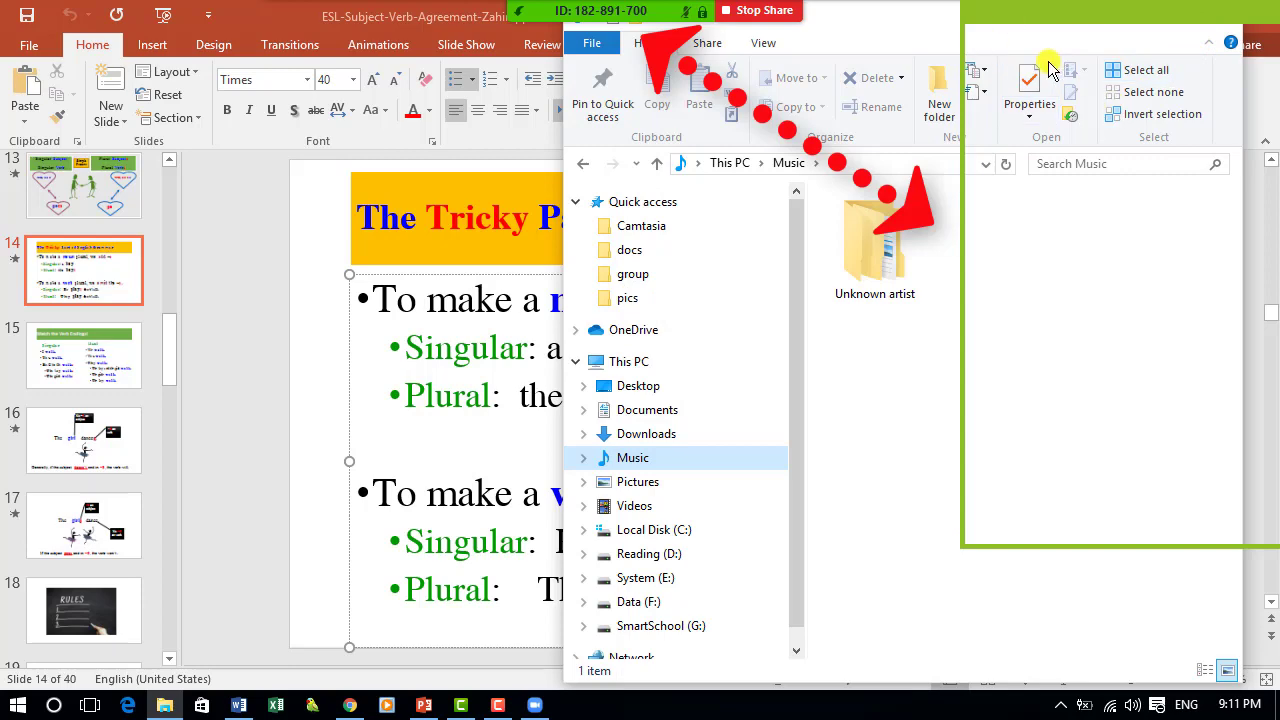
# - Stop sharing the portion of the screen
pyautogui.moveTo(640, 10)
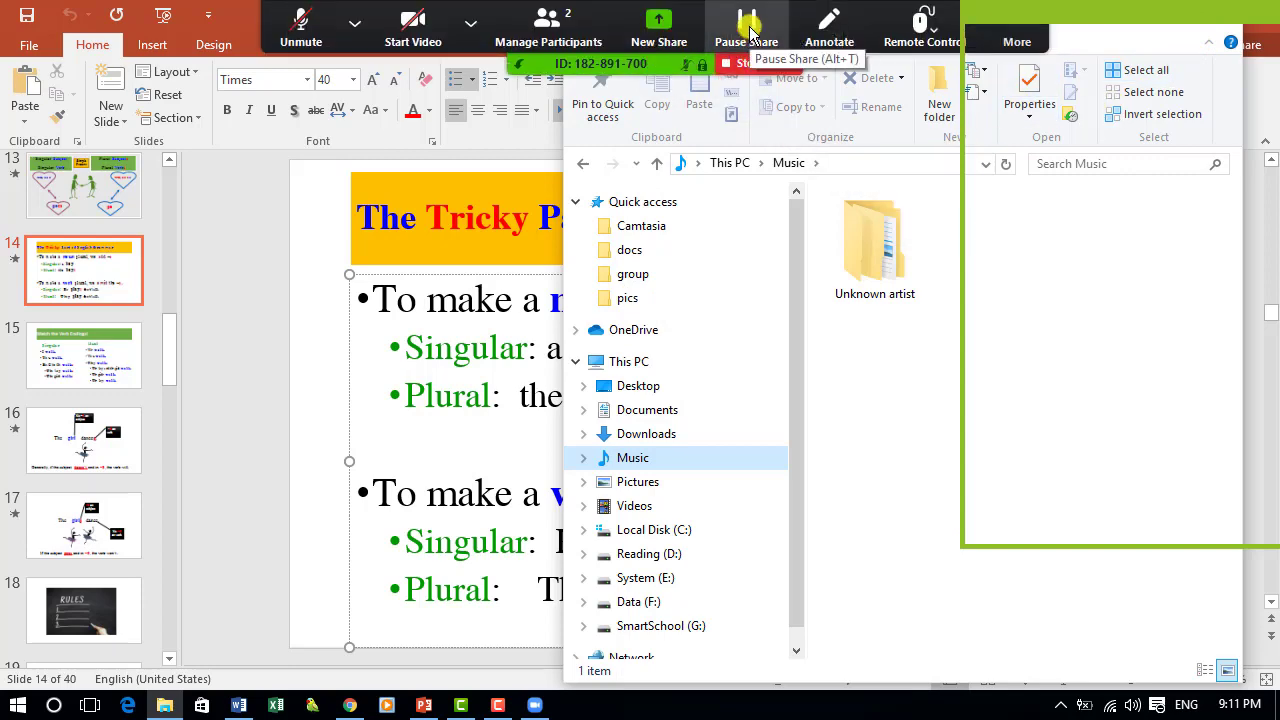
pyautogui.click(748, 38)
pyautogui.click(797, 66)
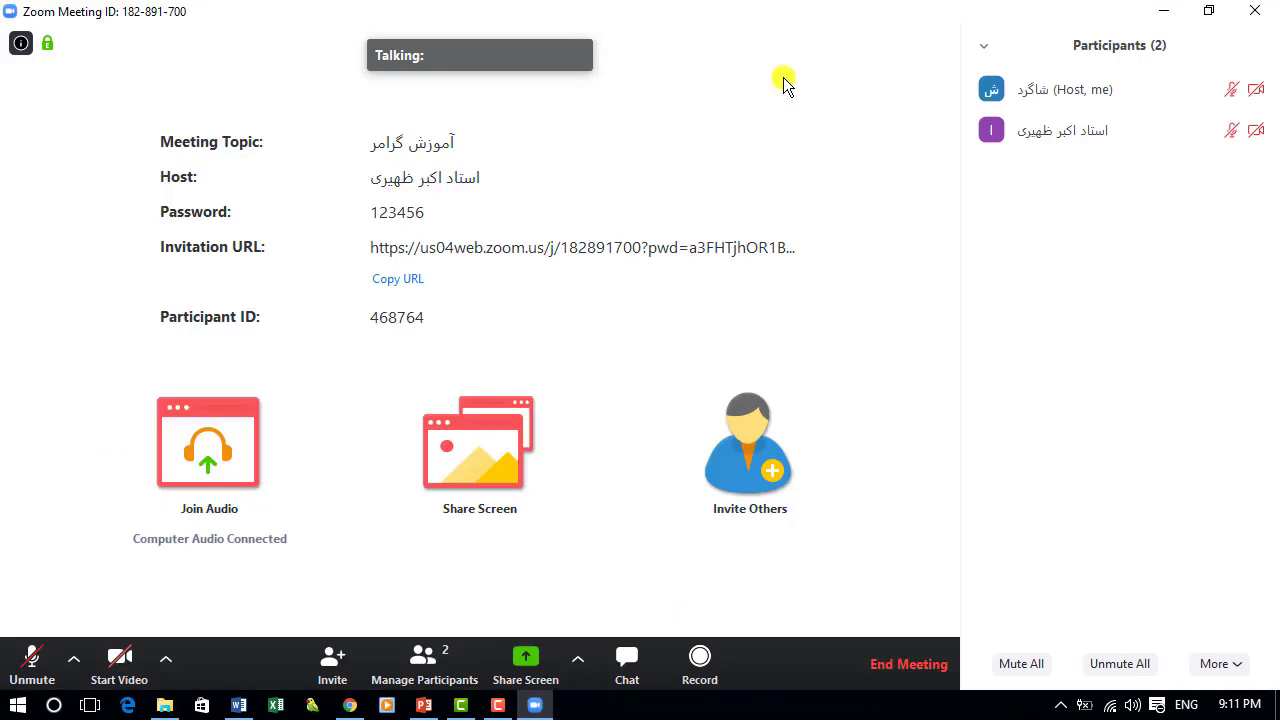
# - Show the advanced sharing choices Music or Computer Sound Only and Content from 2nd Camera without sharing either
pyautogui.click(474, 470)
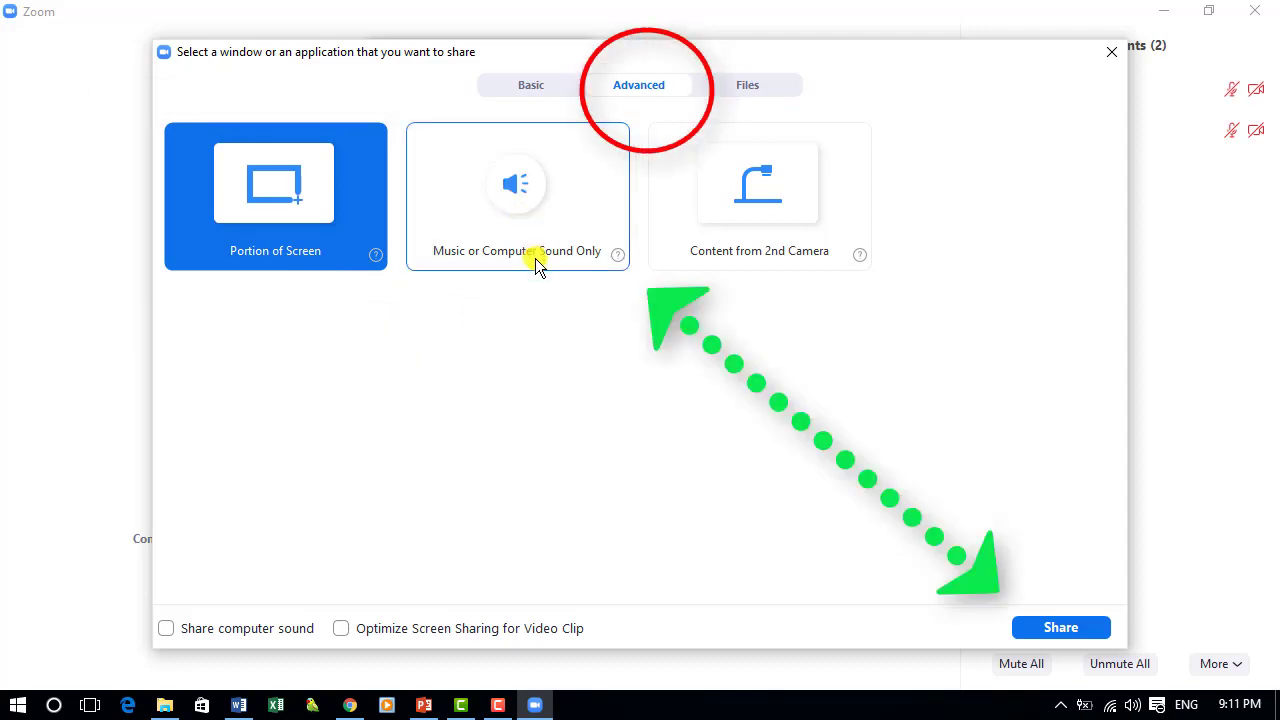
pyautogui.click(510, 199)
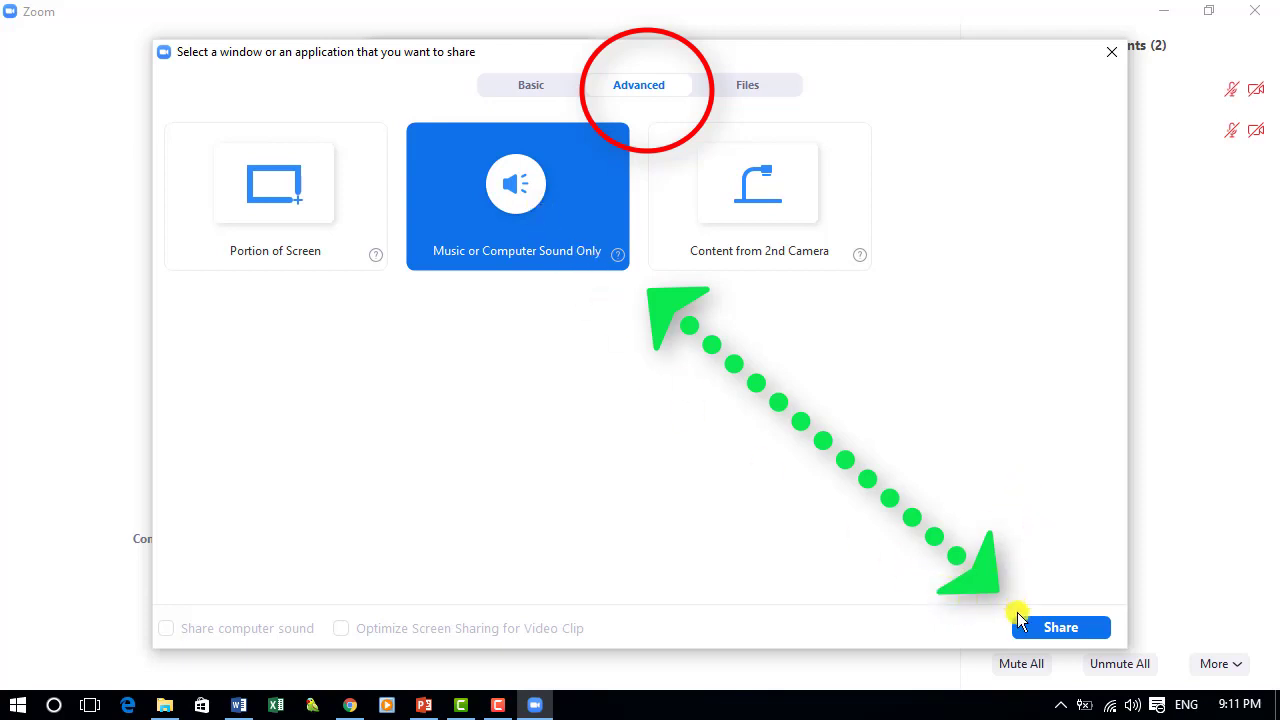
pyautogui.click(758, 198)
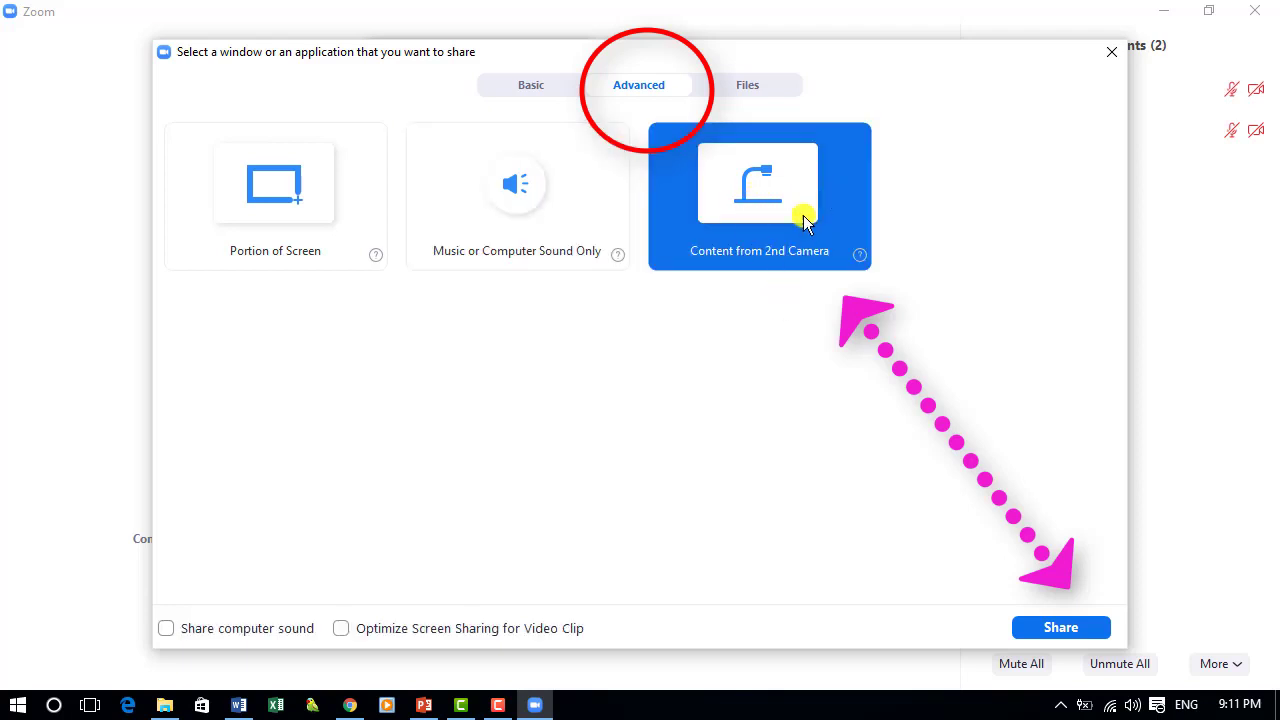
# - Try sharing a file through Google Drive, and reopen the sharing options
pyautogui.click(746, 85)
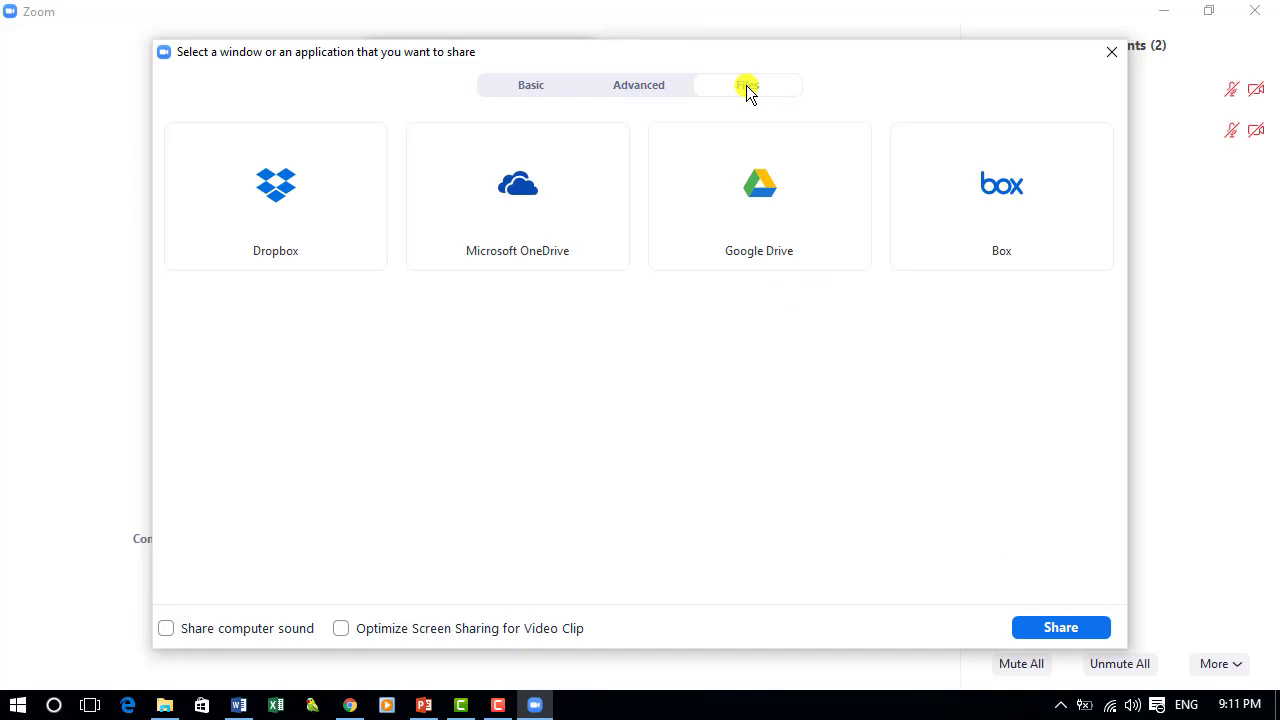
pyautogui.click(737, 222)
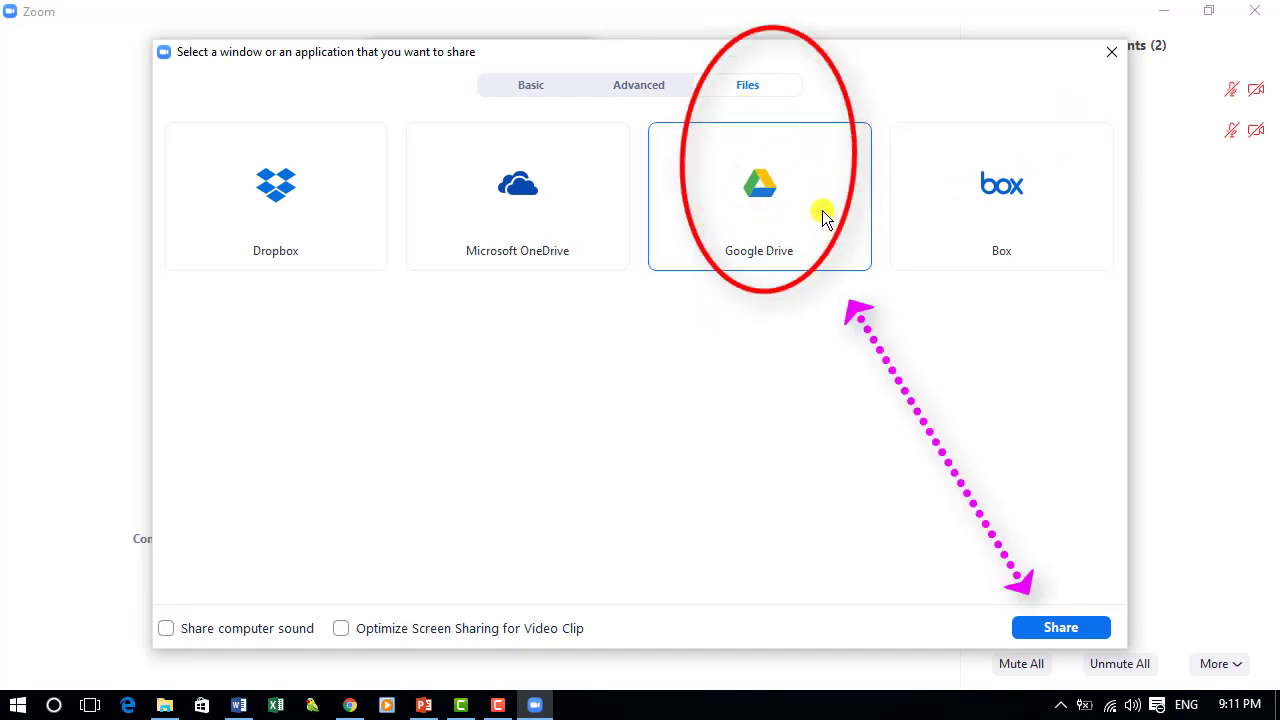
pyautogui.click(767, 203)
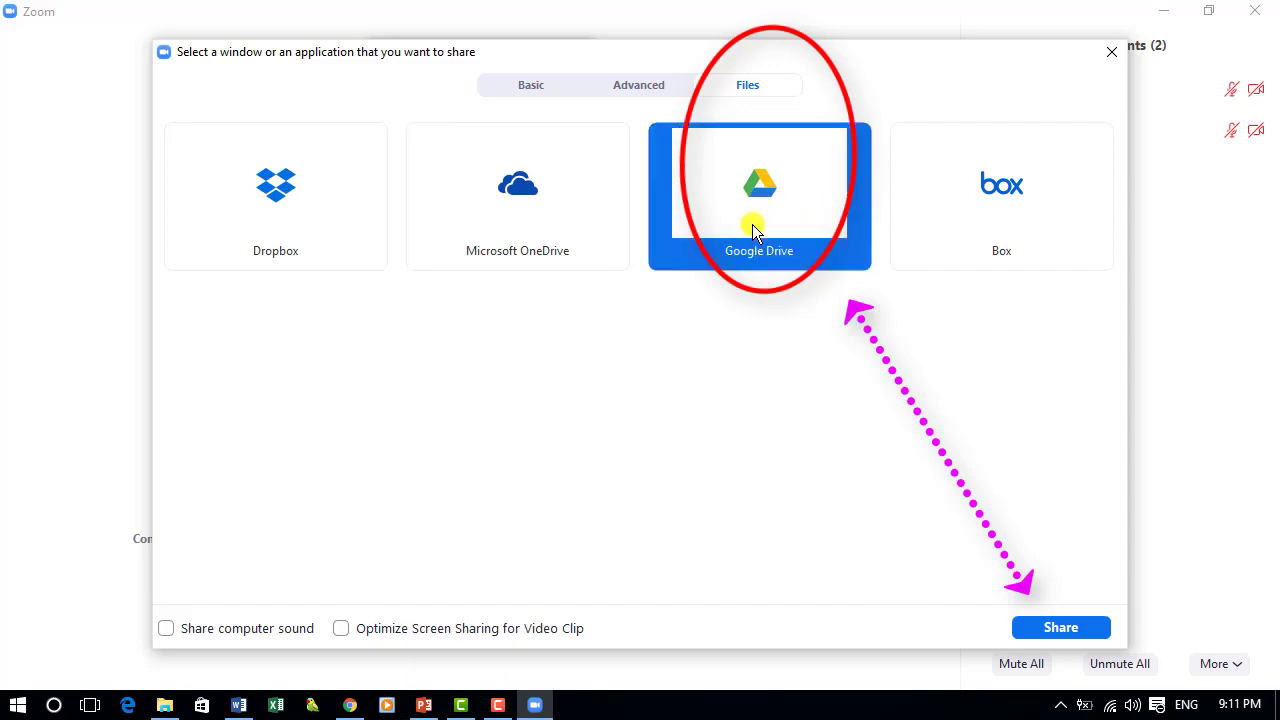
pyautogui.click(1040, 628)
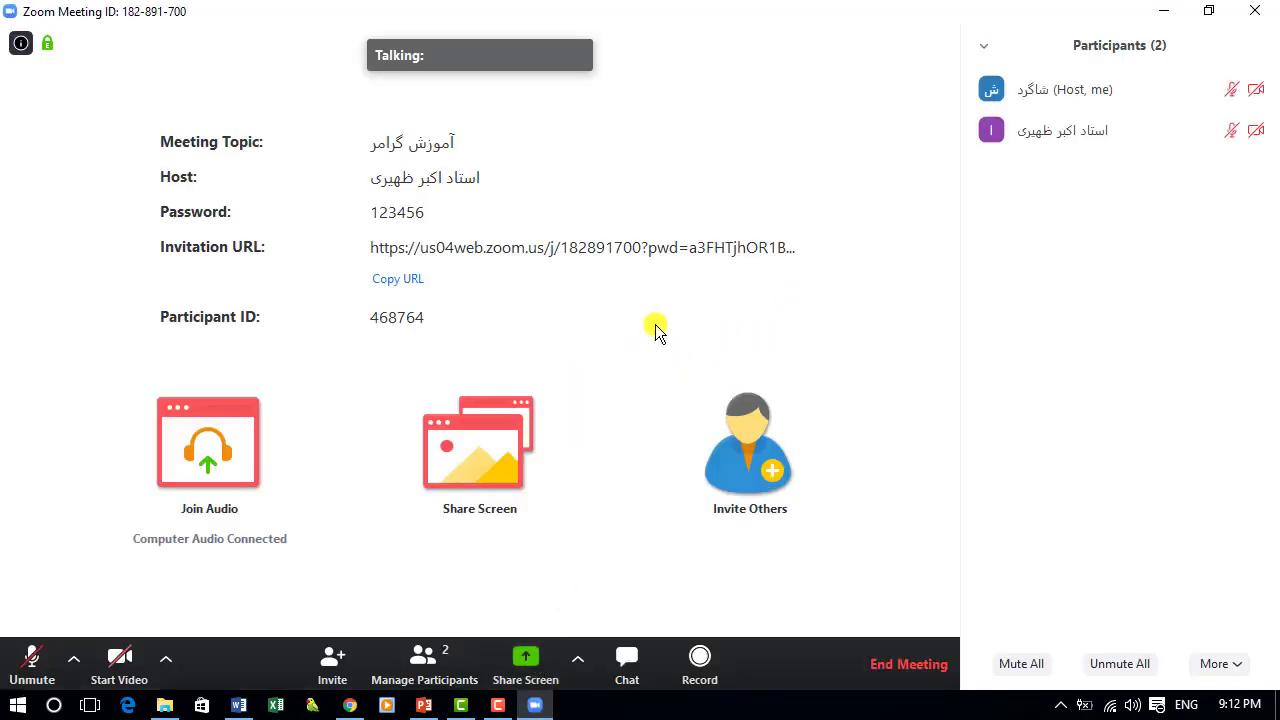
pyautogui.click(499, 458)
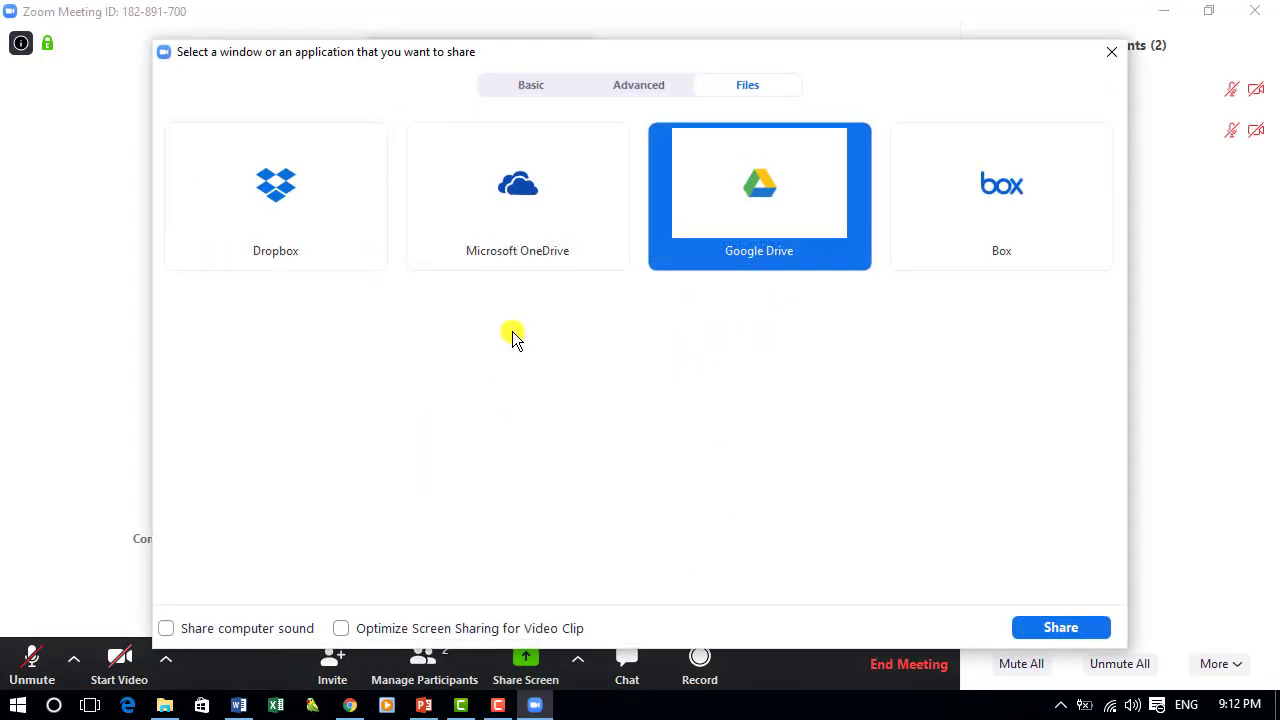
# - With Whiteboard chosen among the basic sharing options, turn on Share computer sound and Optimize Screen Sharing for Video Clip, and turn both off again
pyautogui.click(533, 88)
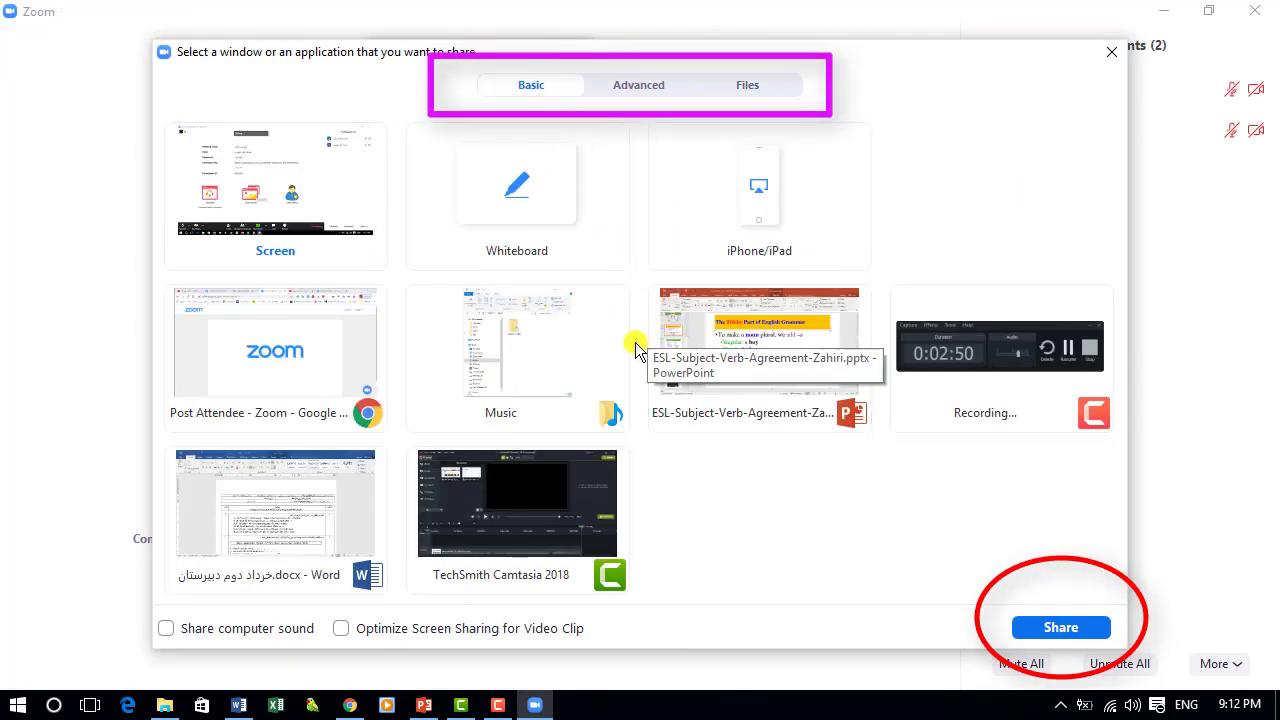
pyautogui.click(503, 170)
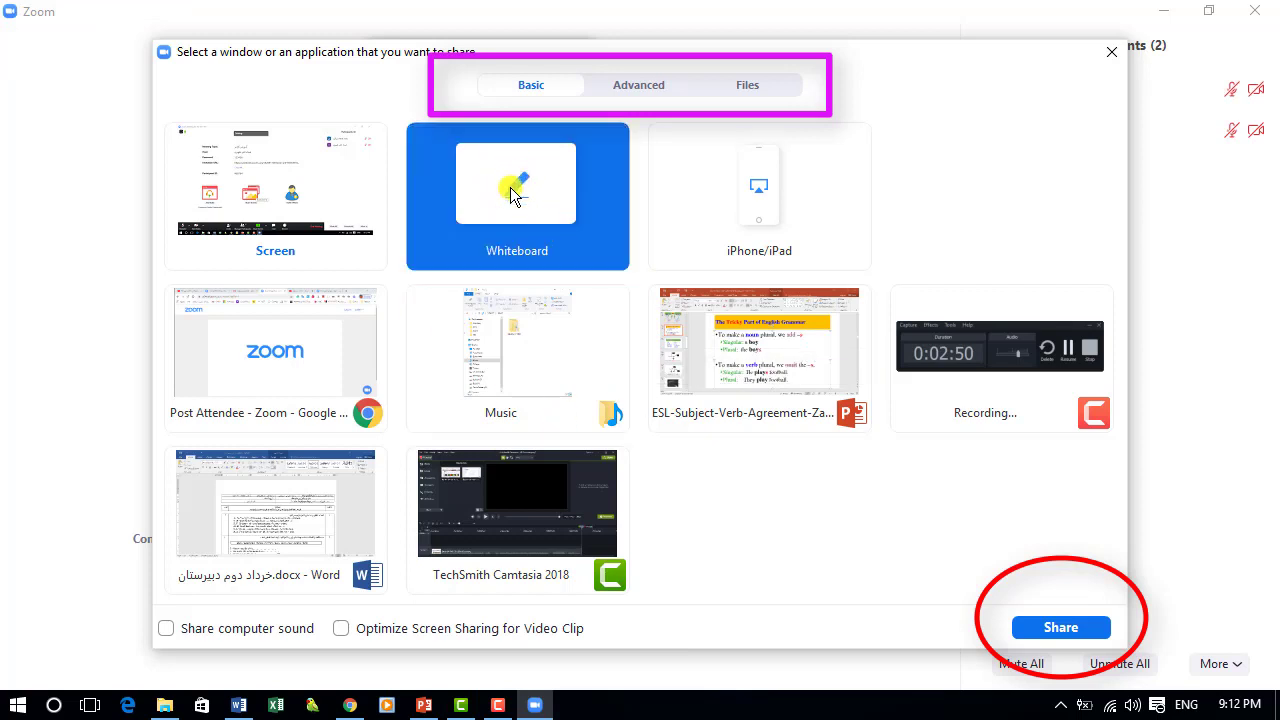
pyautogui.click(165, 630)
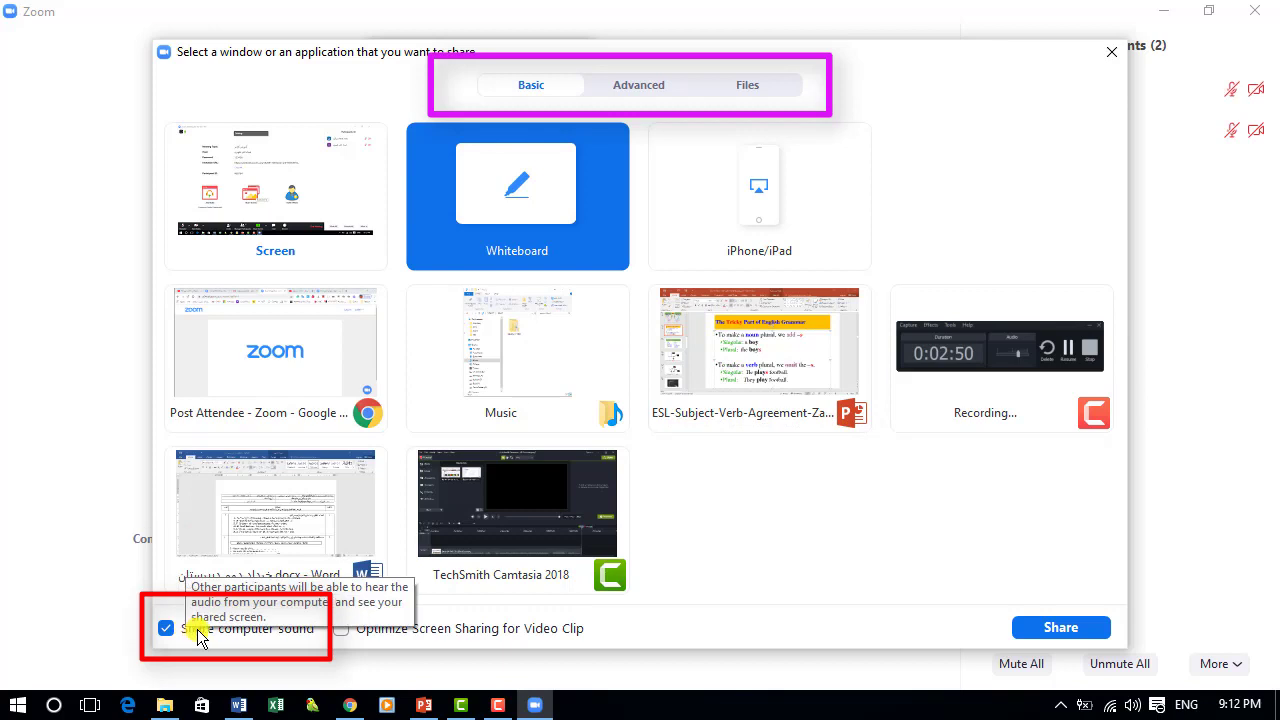
pyautogui.click(341, 629)
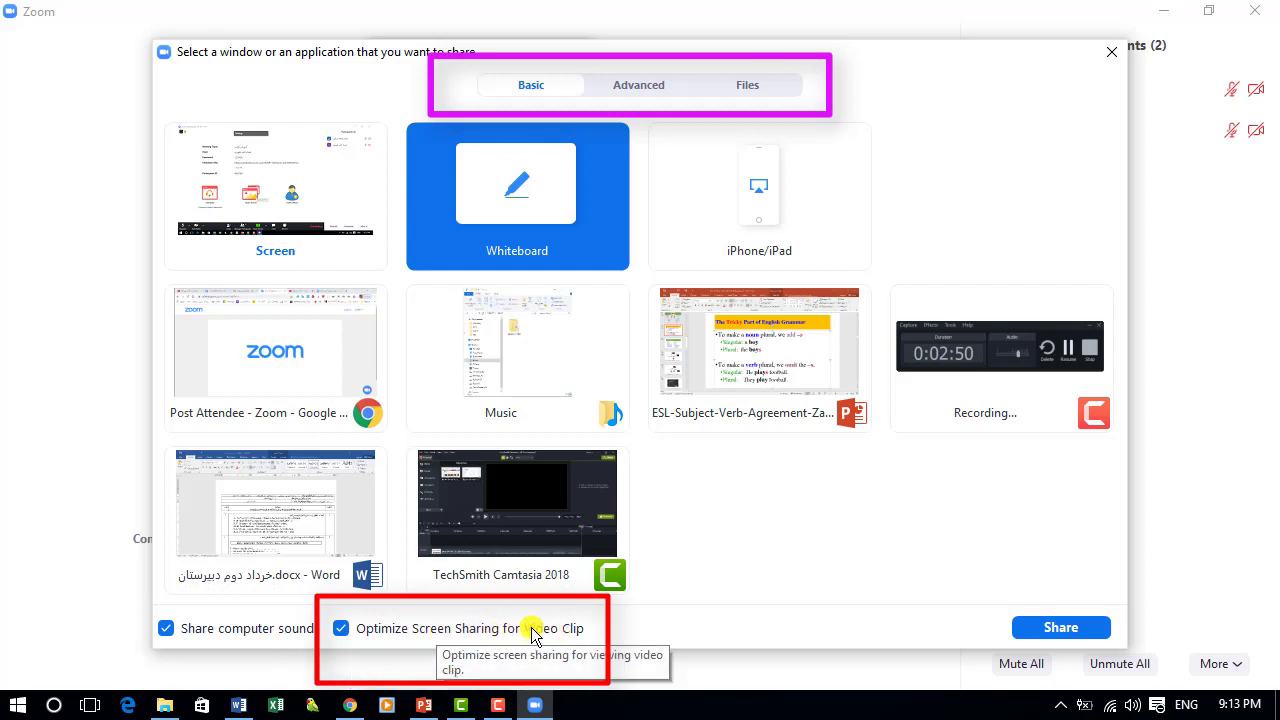
pyautogui.click(443, 632)
pyautogui.click(225, 633)
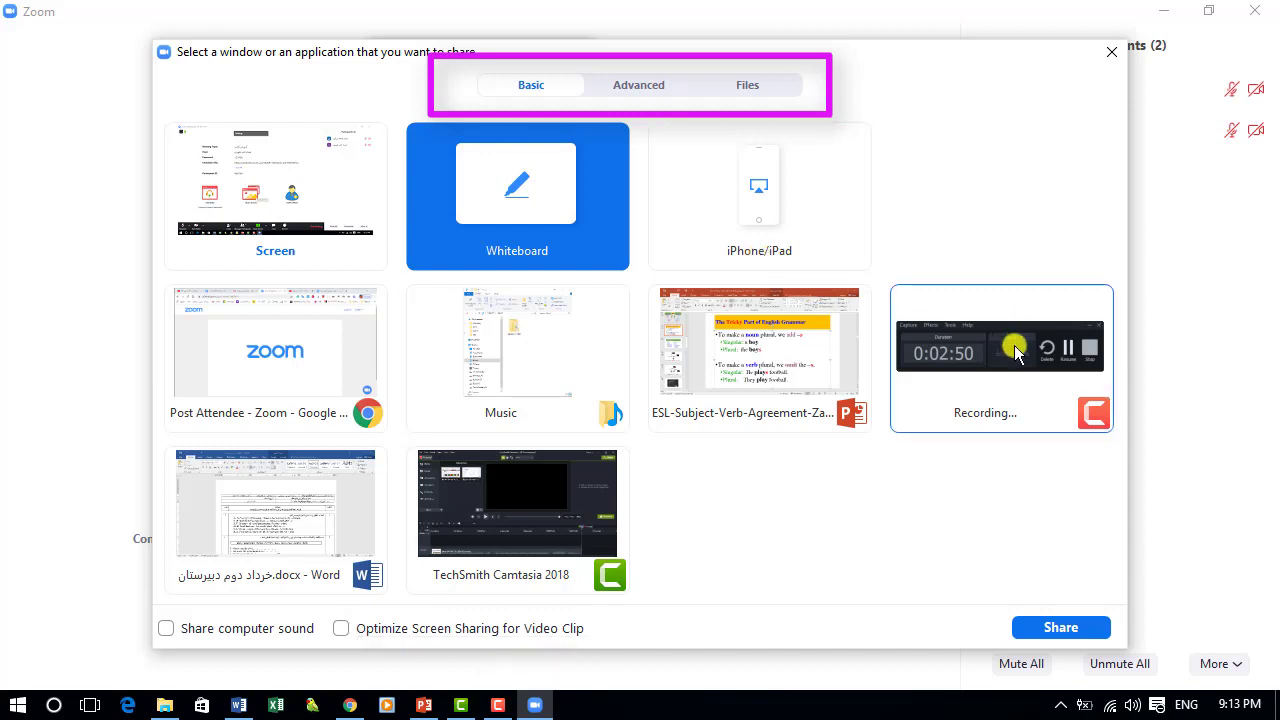
# - Review the advanced, file and basic sharing choices, highlighting Google Drive, and close the sharing window without sharing anything
pyautogui.click(650, 86)
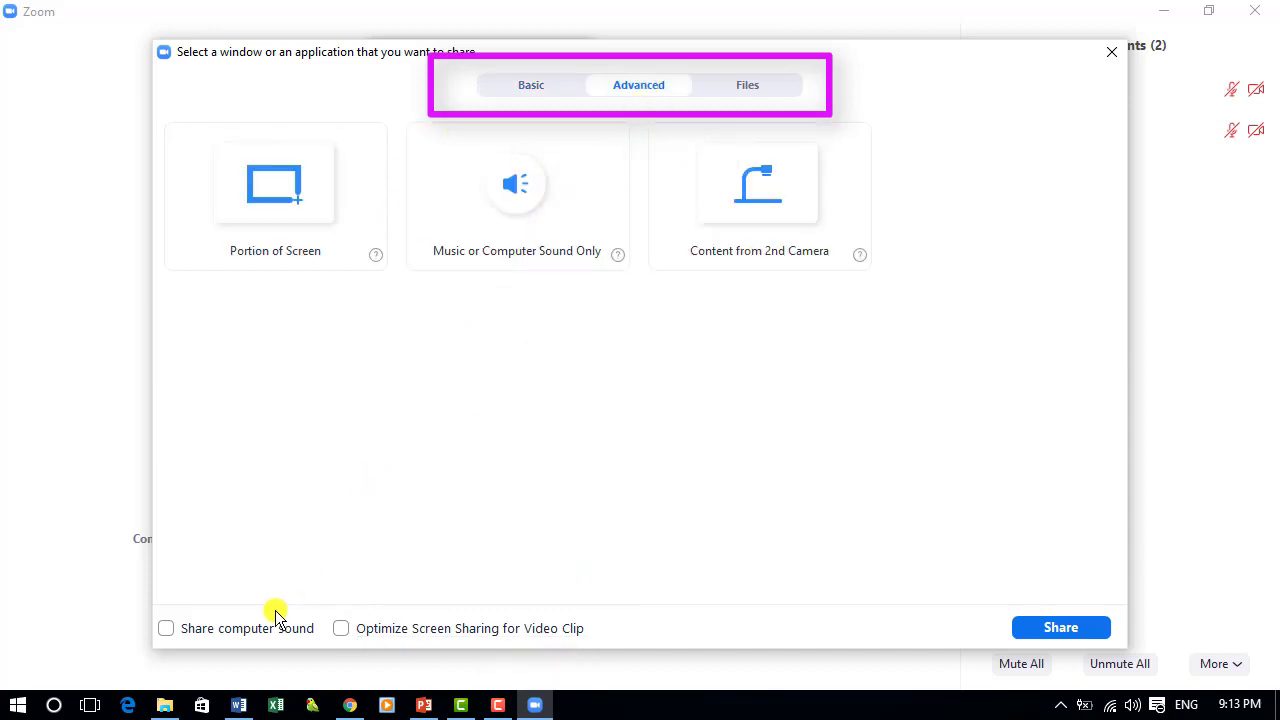
pyautogui.click(727, 86)
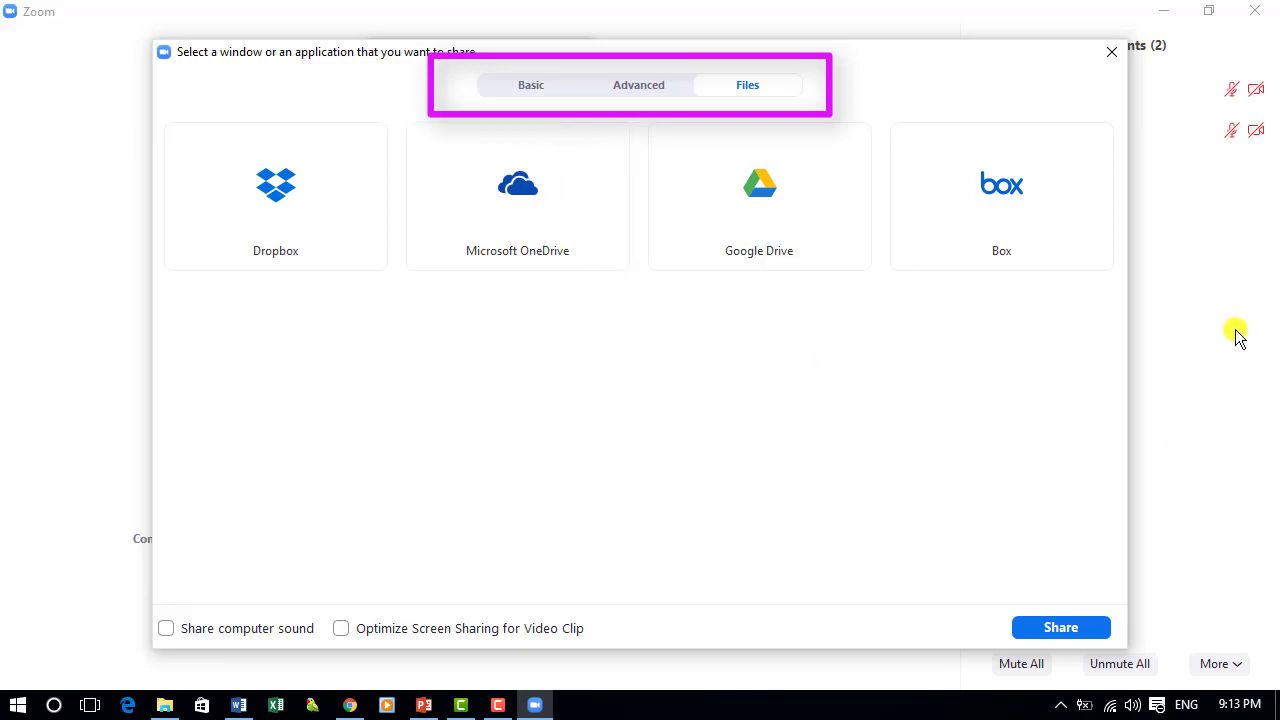
pyautogui.click(752, 178)
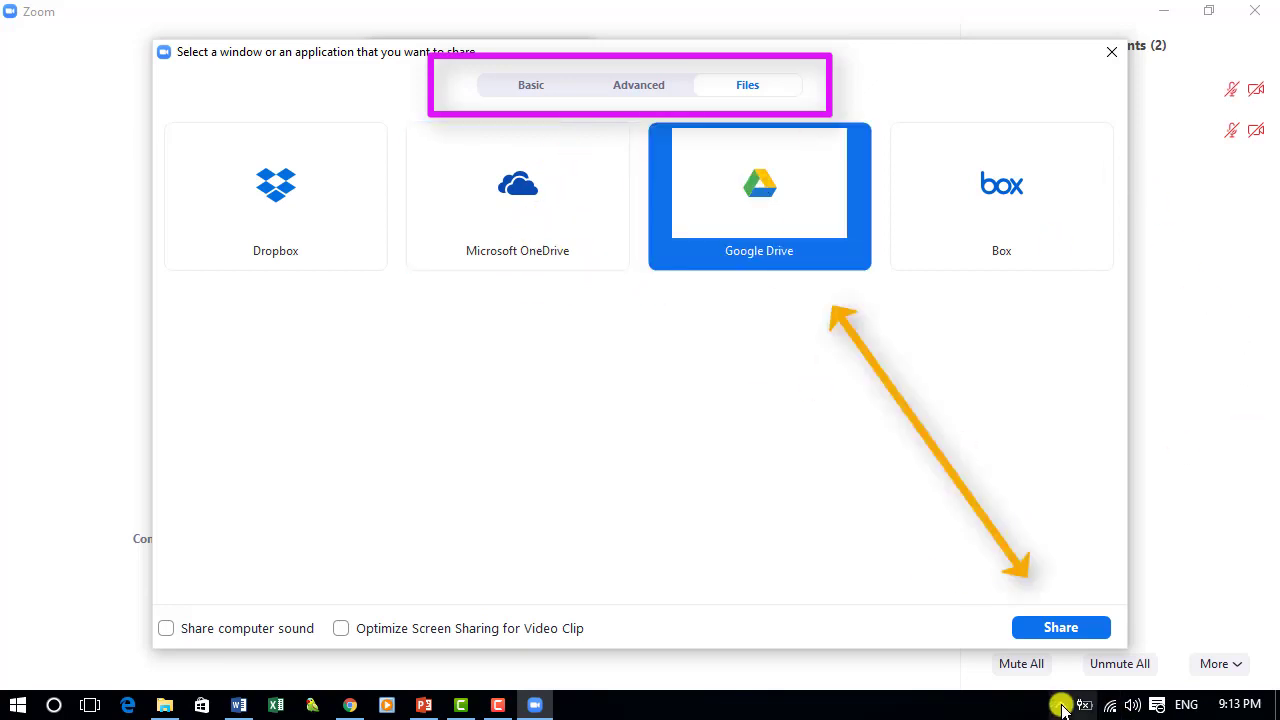
pyautogui.click(1111, 51)
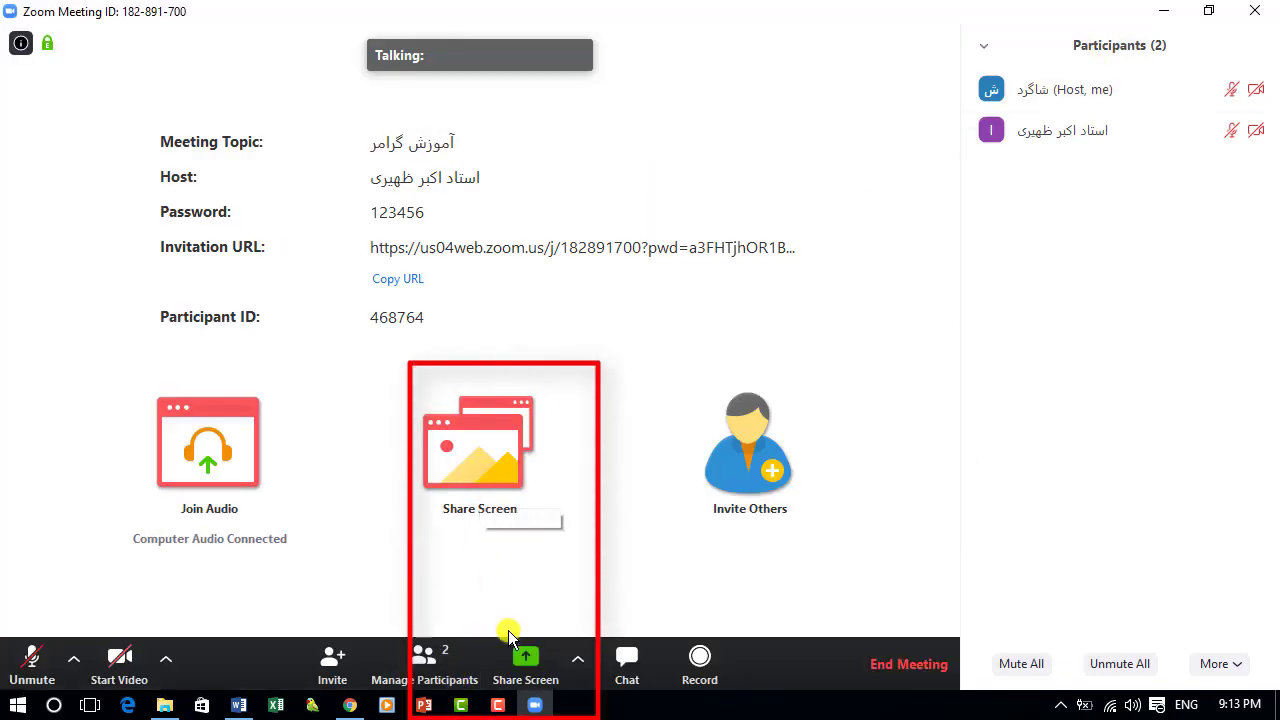
pyautogui.click(524, 662)
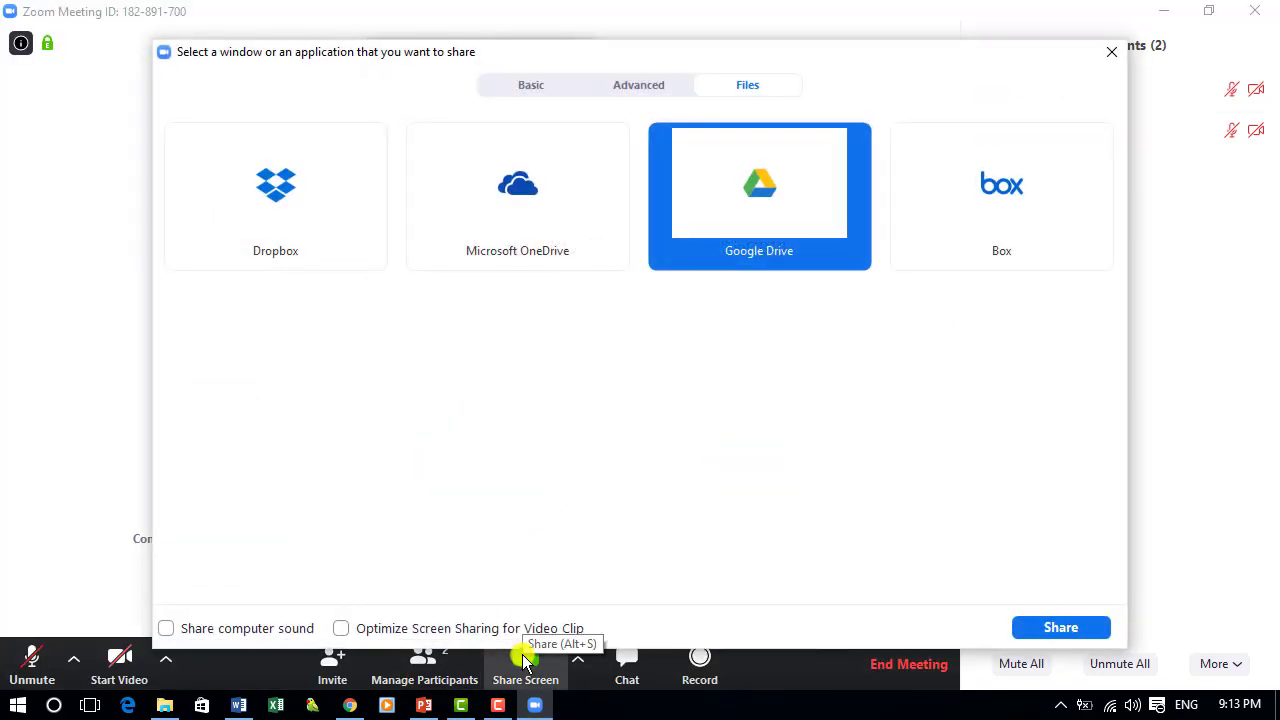
pyautogui.click(534, 88)
pyautogui.click(1111, 51)
# - Show the host's additional participant options, such as Mute Participants on Entry and Lock Meeting, without changing any
pyautogui.moveTo(1152, 88)
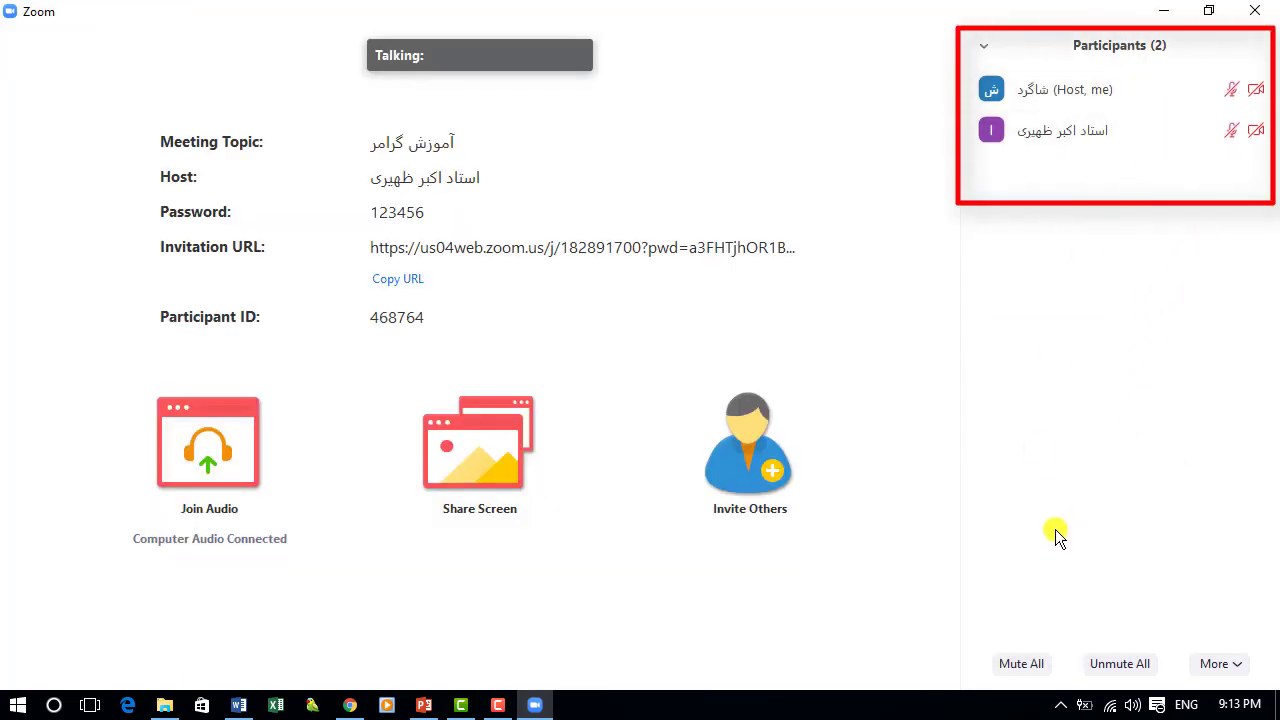
pyautogui.click(1217, 664)
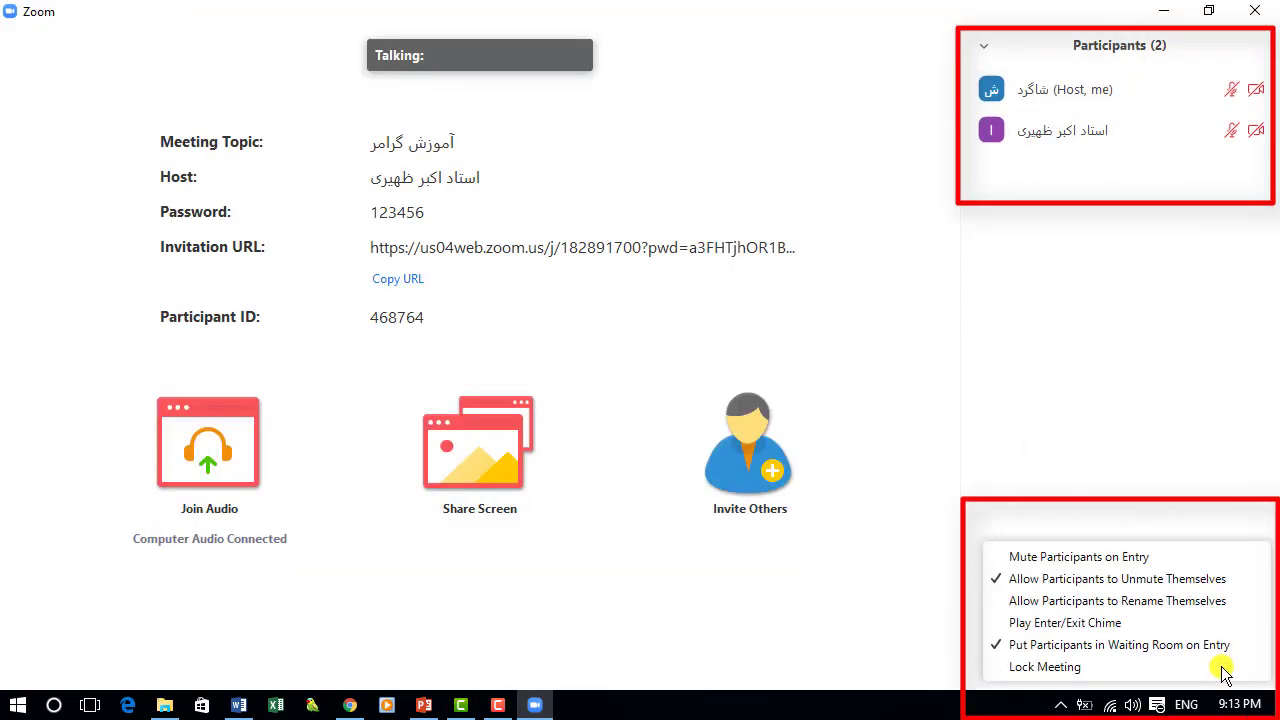
pyautogui.click(571, 565)
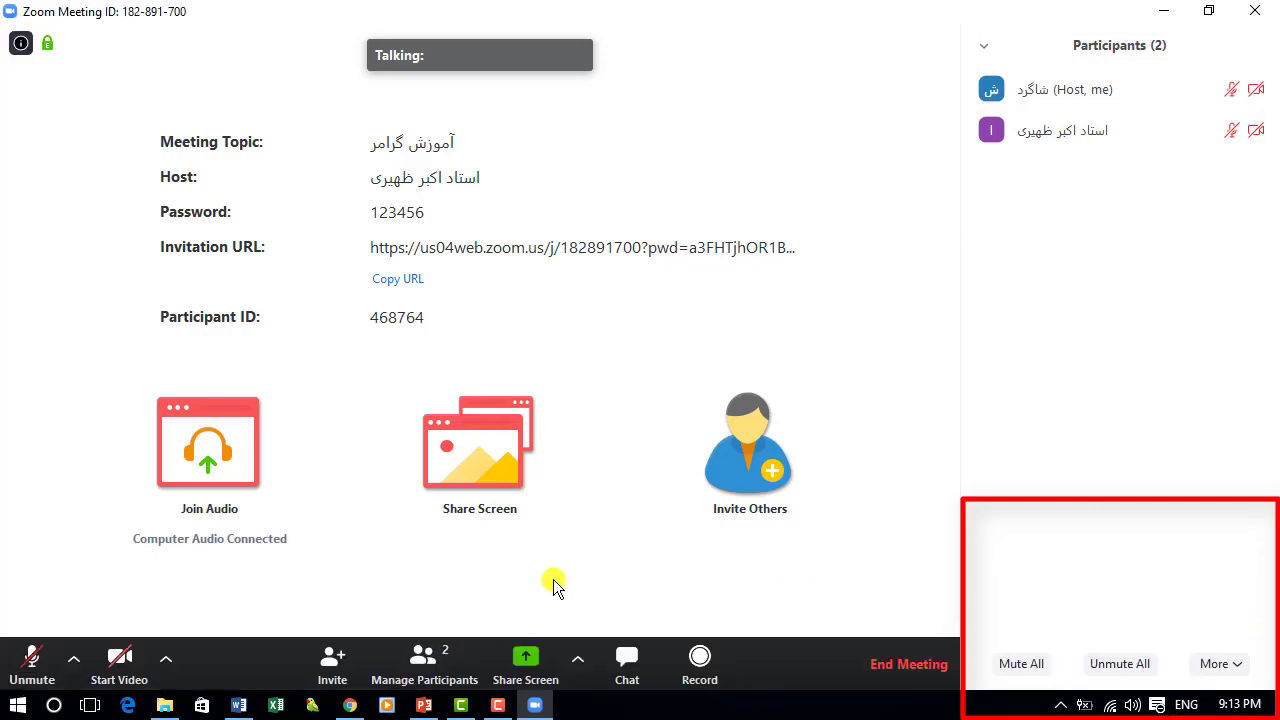
# - Show both ways of opening the invitation window with its e-mail services, closing it each time without inviting anyone
pyautogui.click(336, 668)
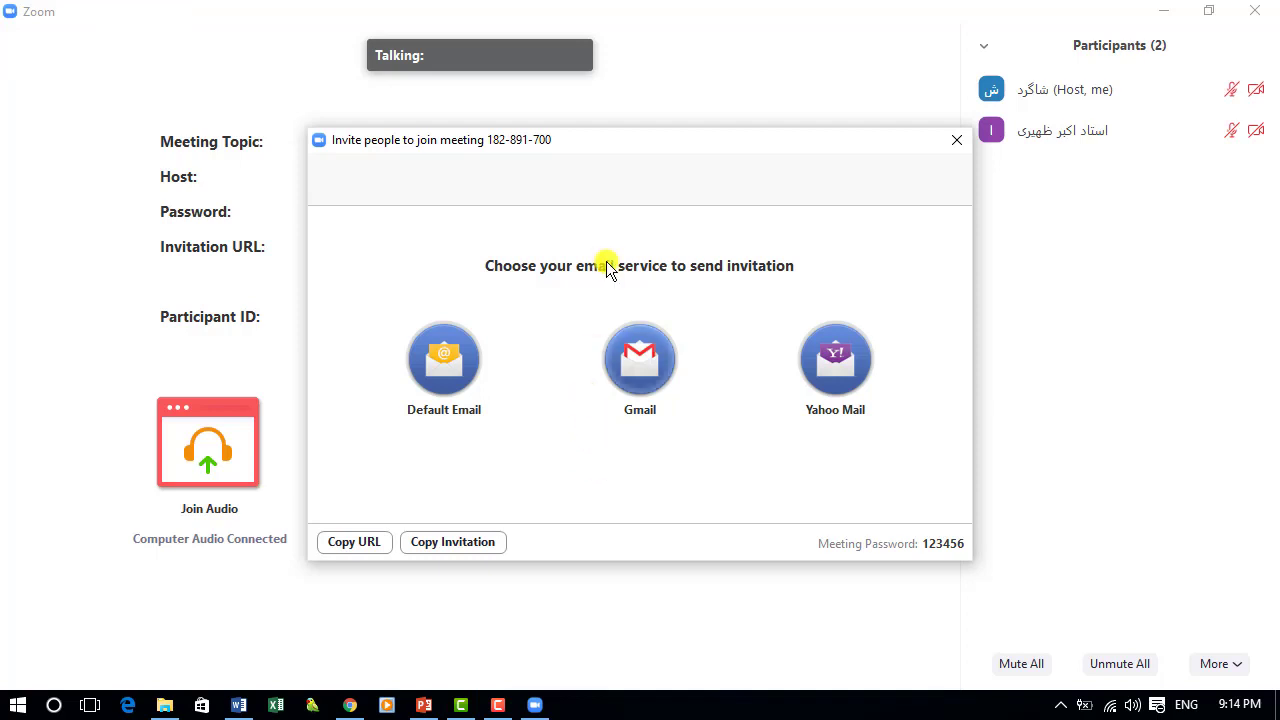
pyautogui.click(953, 148)
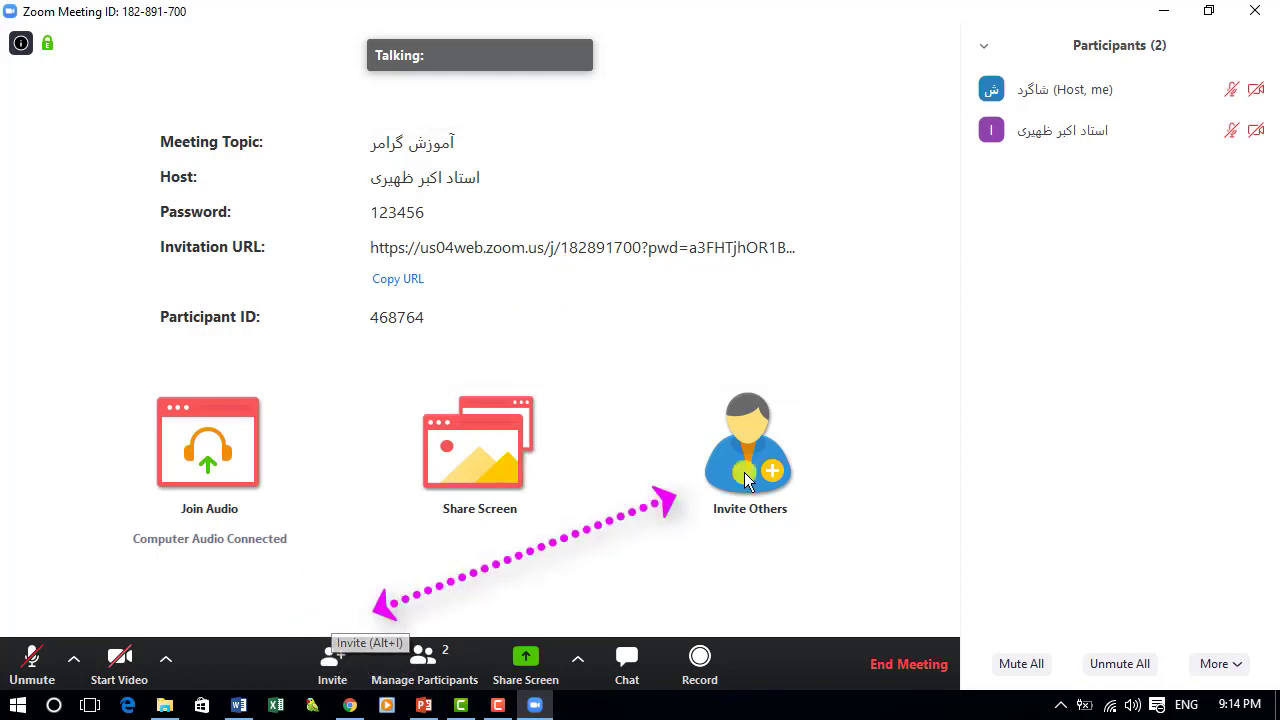
pyautogui.click(775, 467)
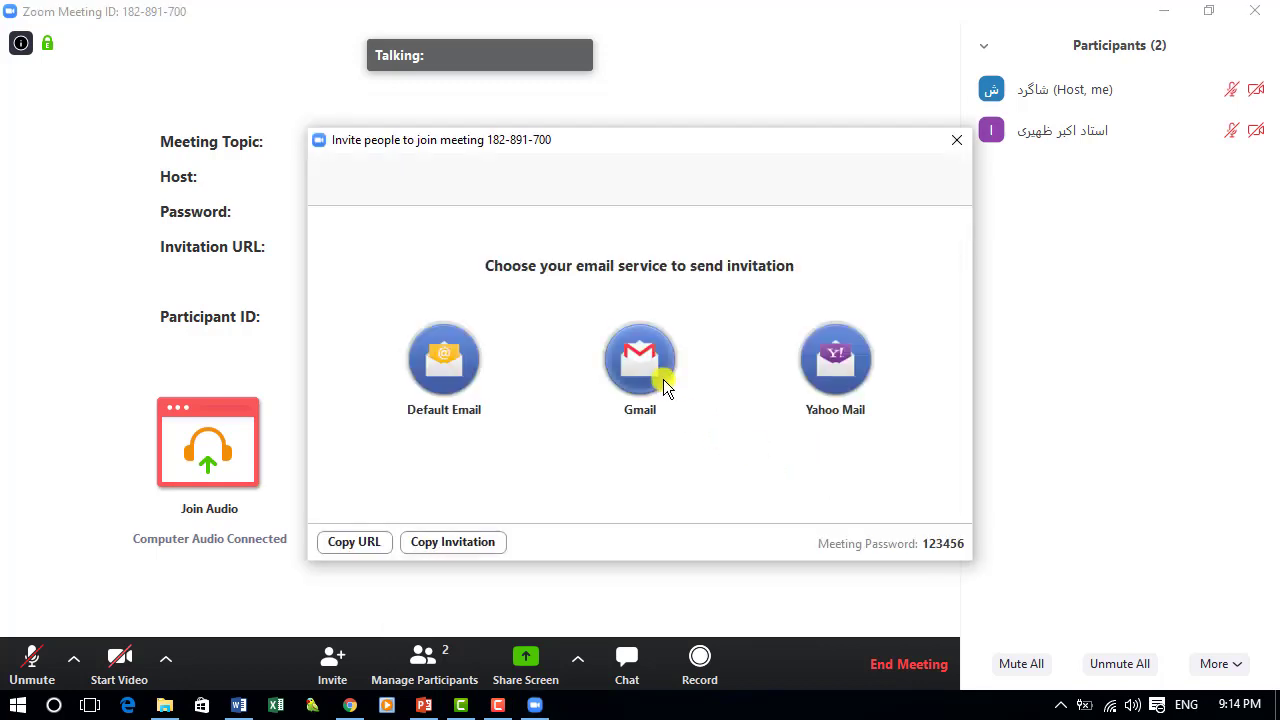
pyautogui.click(957, 143)
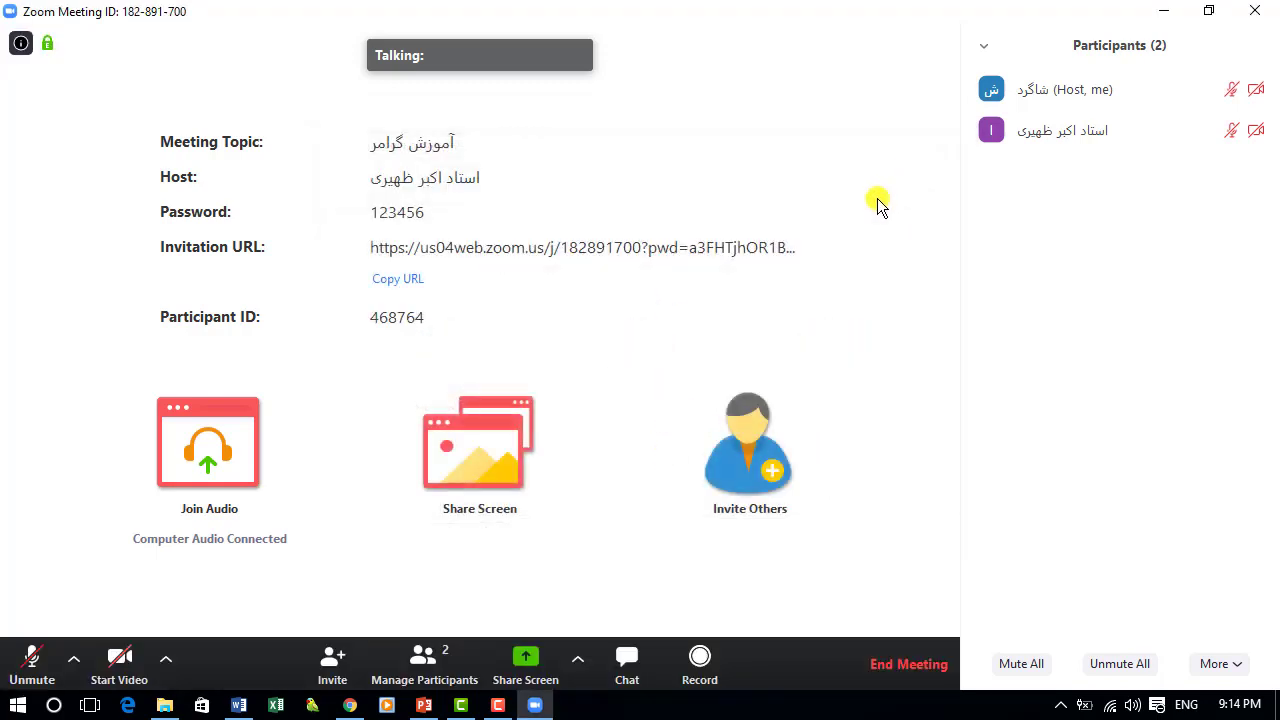
# - Look through the camera, microphone and speaker choices without changing them, and check the meeting information
pyautogui.click(166, 659)
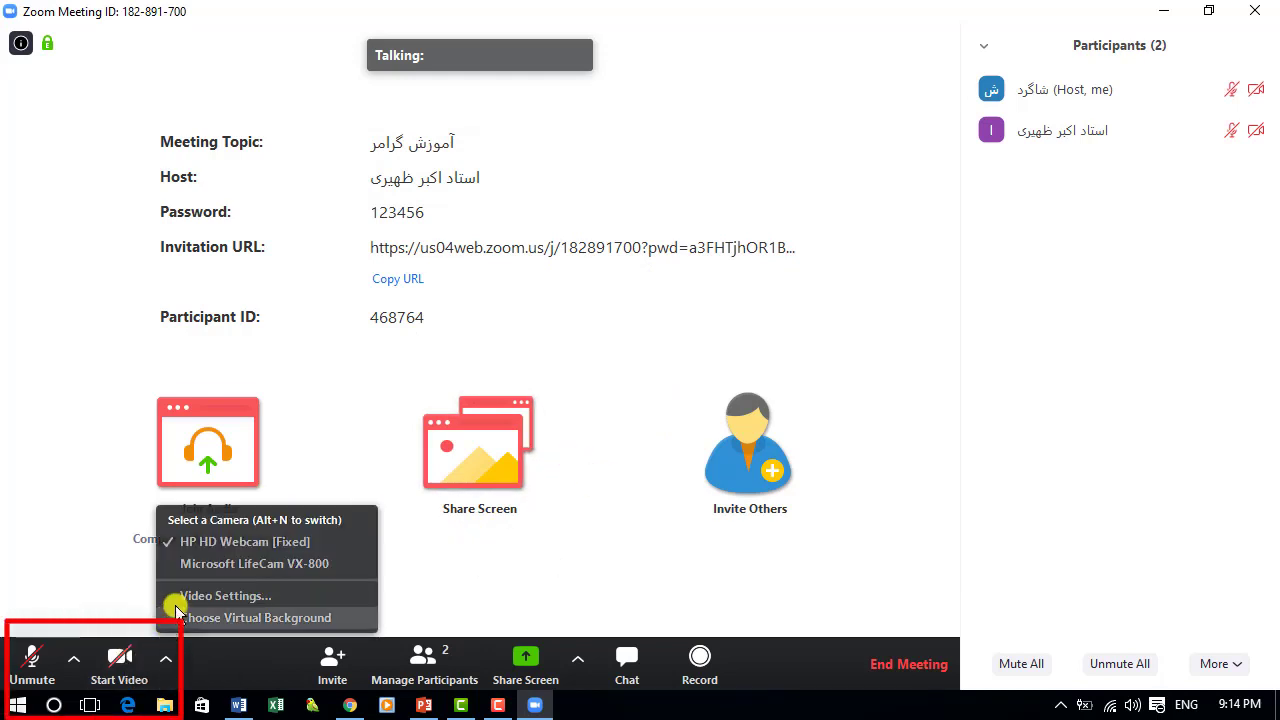
pyautogui.click(73, 659)
pyautogui.click(73, 659)
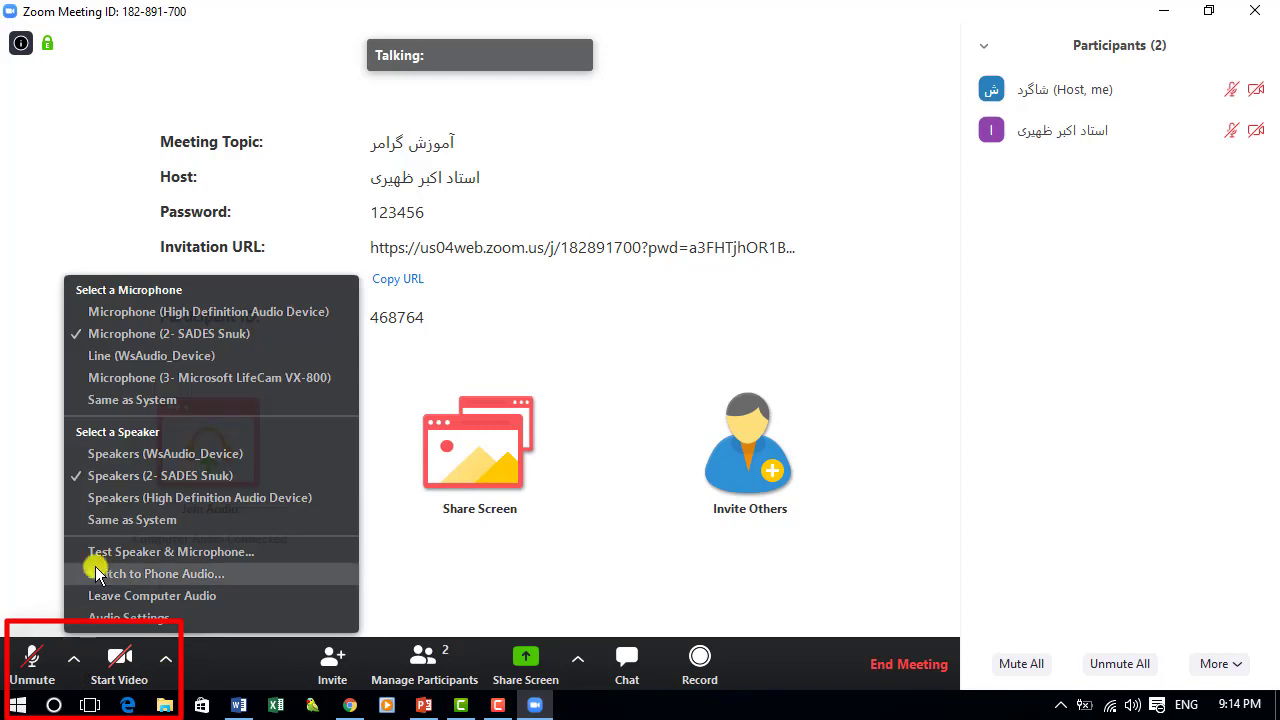
pyautogui.click(120, 124)
pyautogui.click(20, 45)
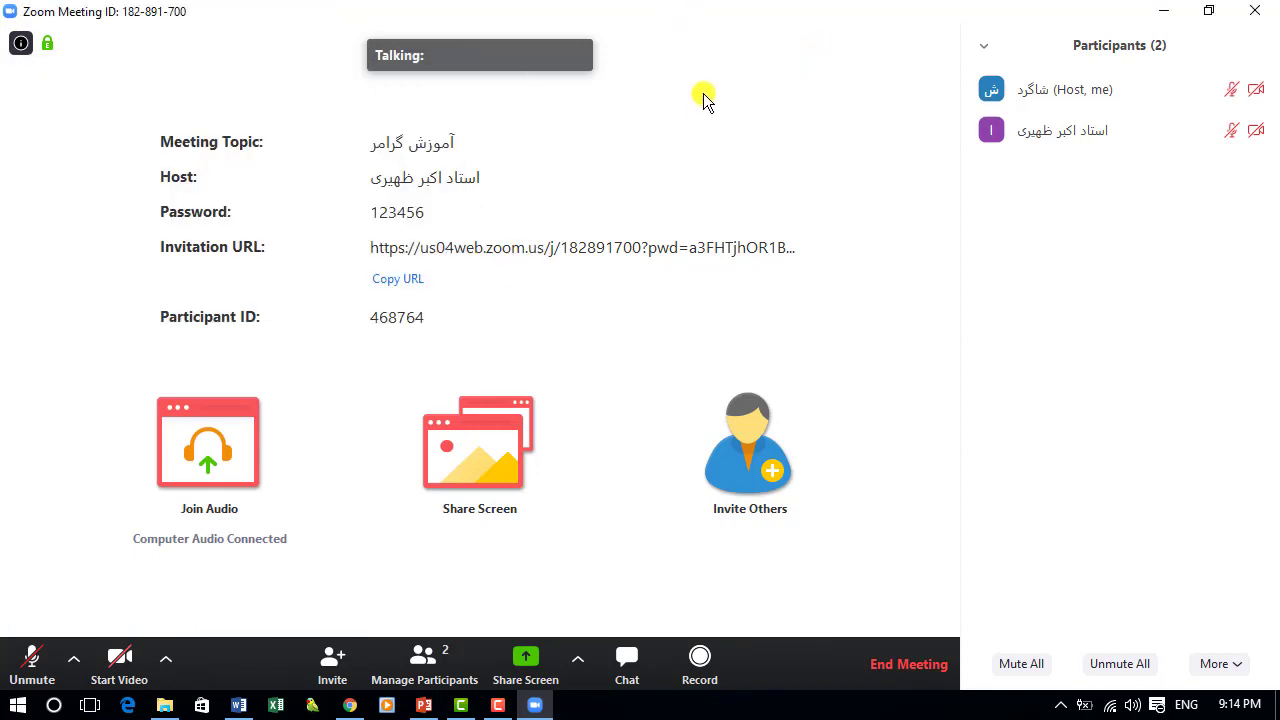
# - Show the End Meeting for All and Leave Meeting choices twice, cancelling each time to stay in the meeting
pyautogui.click(1255, 12)
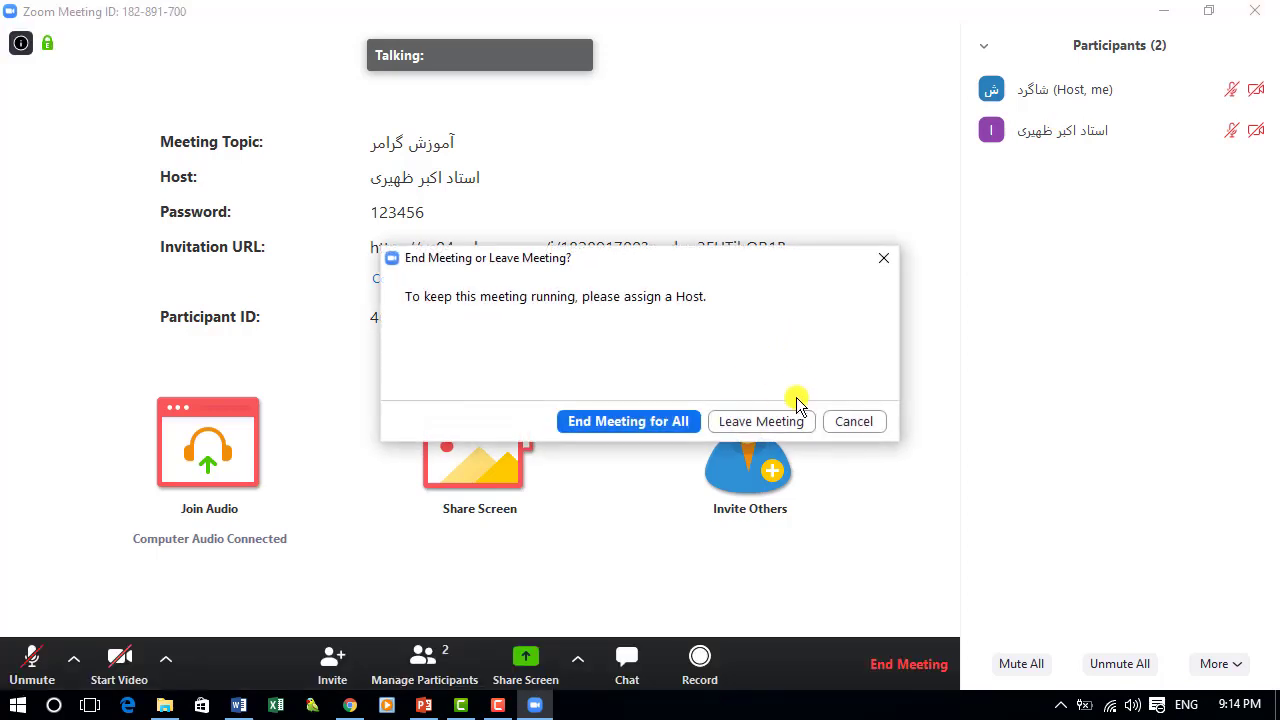
pyautogui.moveTo(1123, 80)
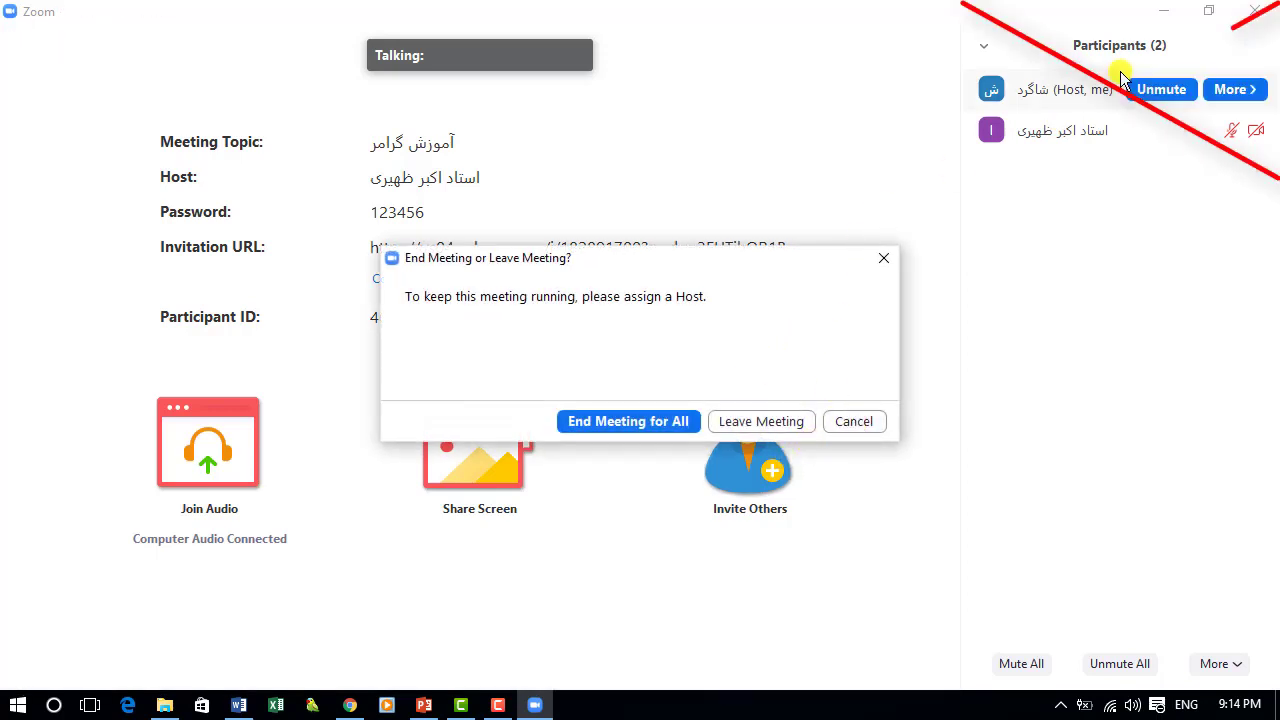
pyautogui.click(848, 424)
pyautogui.click(1257, 15)
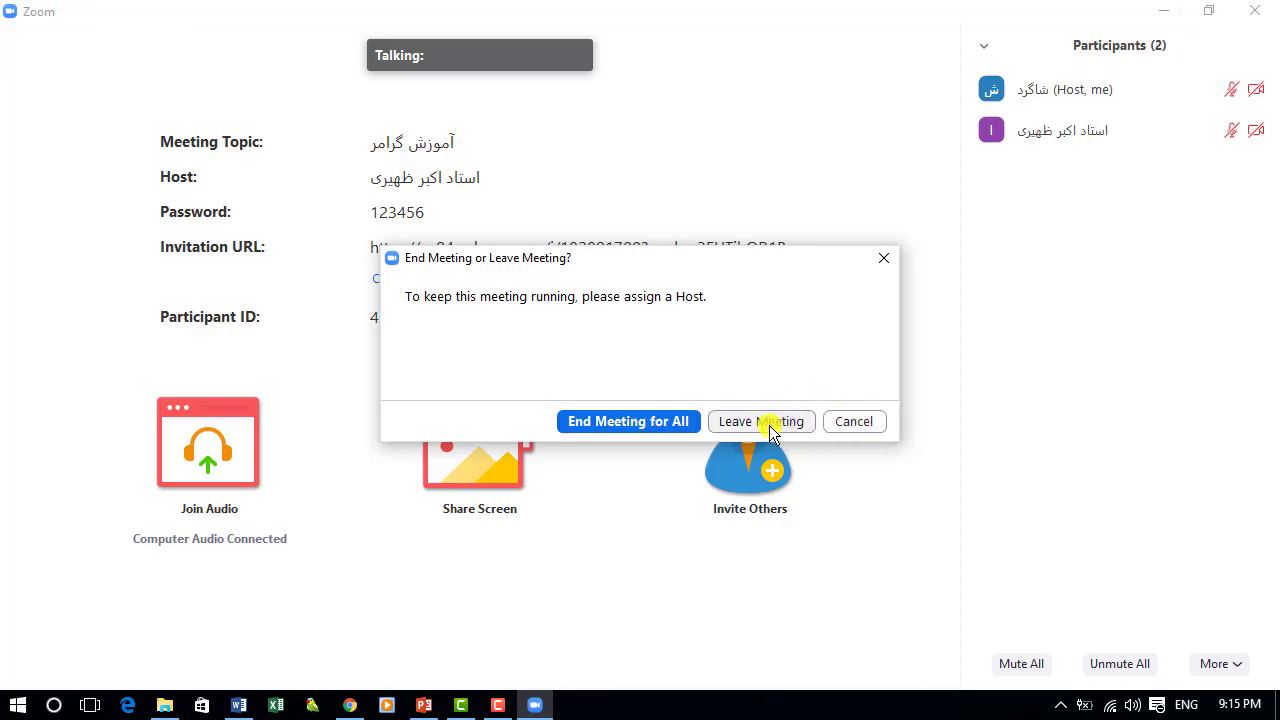
pyautogui.click(848, 421)
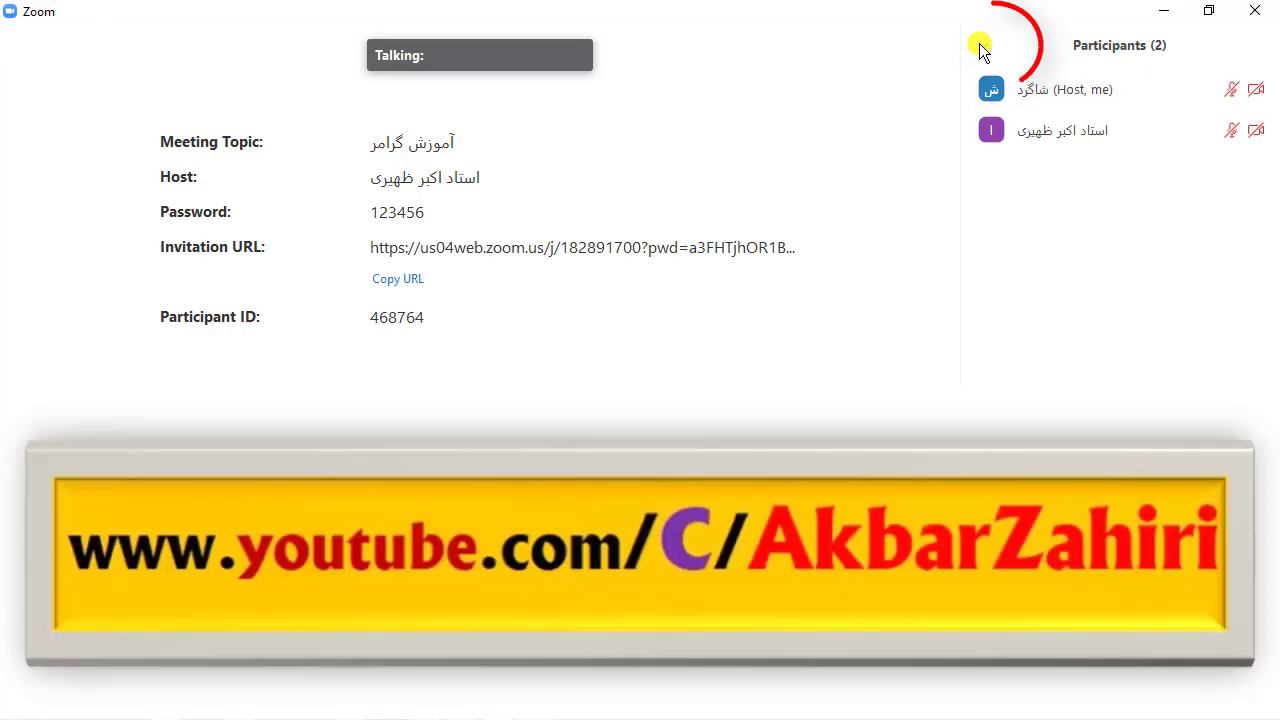
# - Close the participants list
pyautogui.click(982, 45)
pyautogui.click(1006, 68)
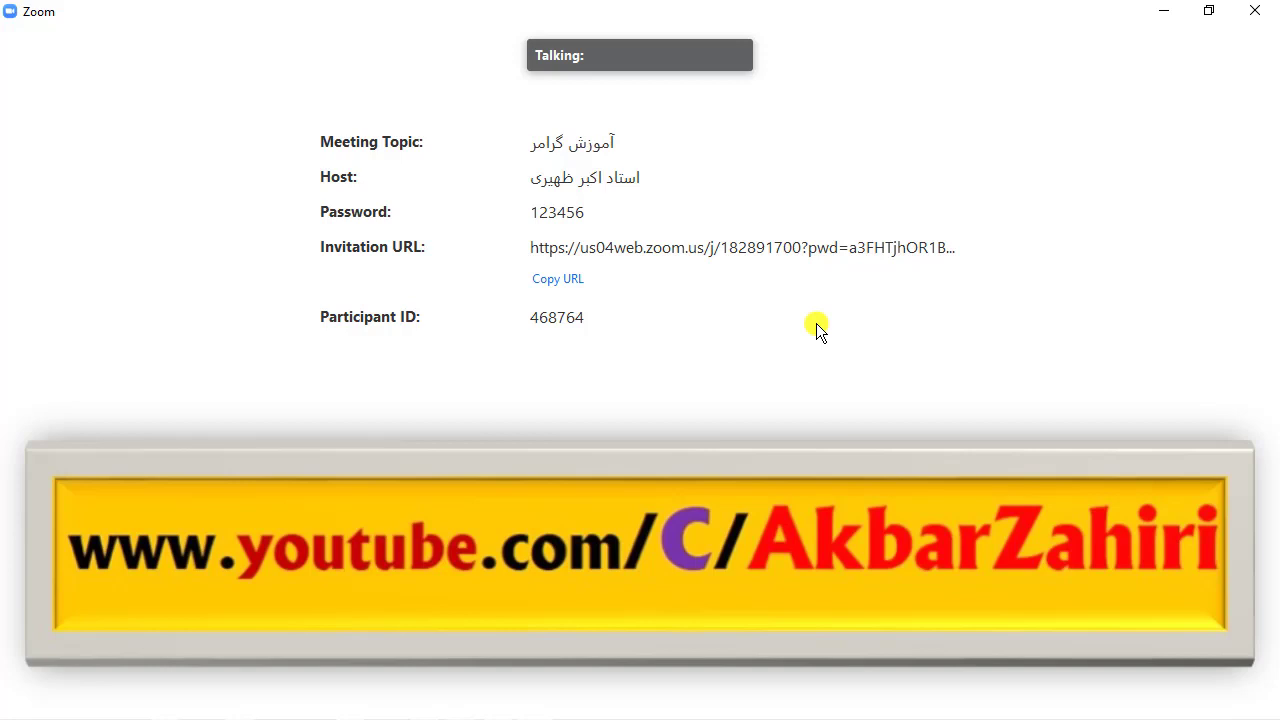
# - Try to record the meeting and to share the screen as an ordinary participant, dismissing the message each time
pyautogui.moveTo(917, 363)
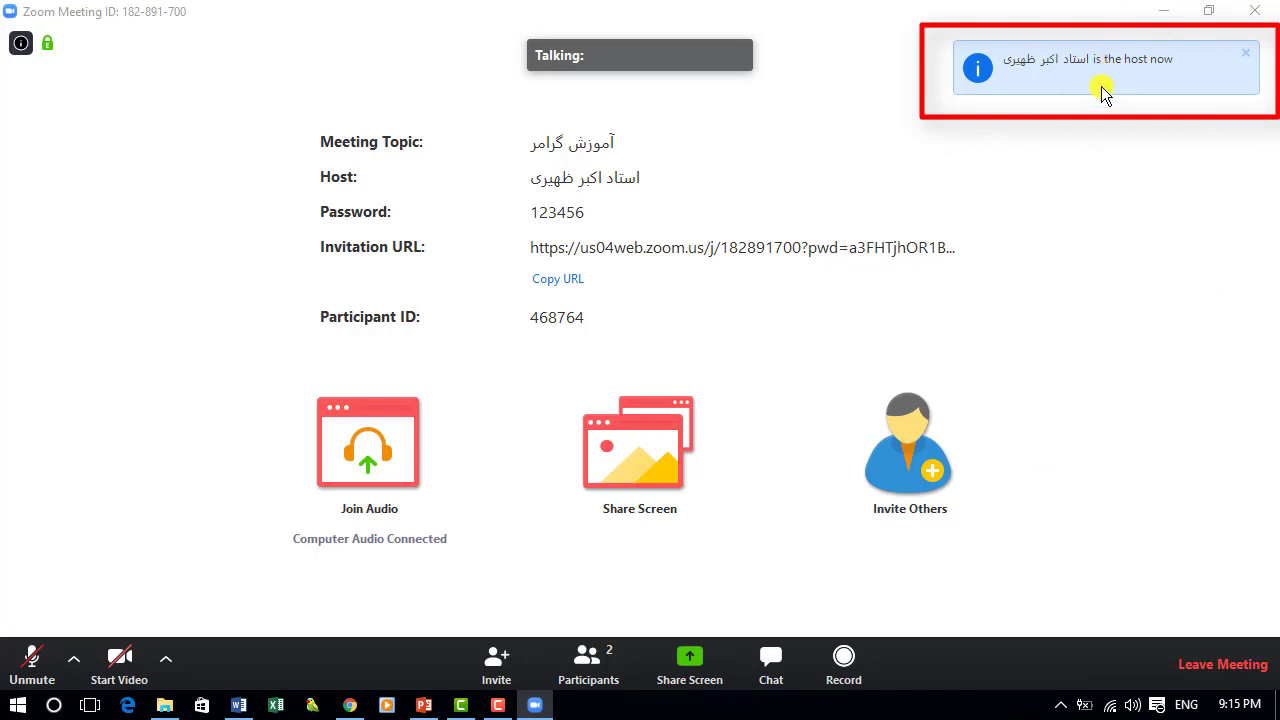
pyautogui.click(843, 660)
pyautogui.click(775, 408)
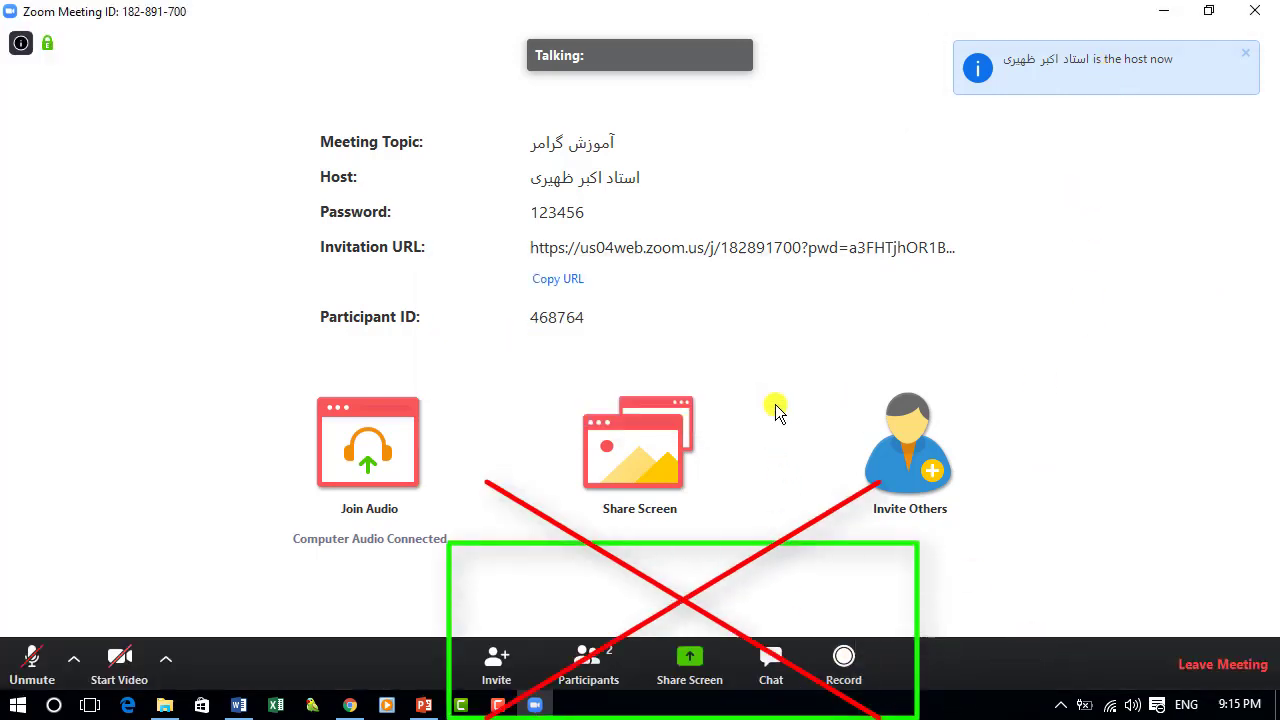
pyautogui.click(692, 658)
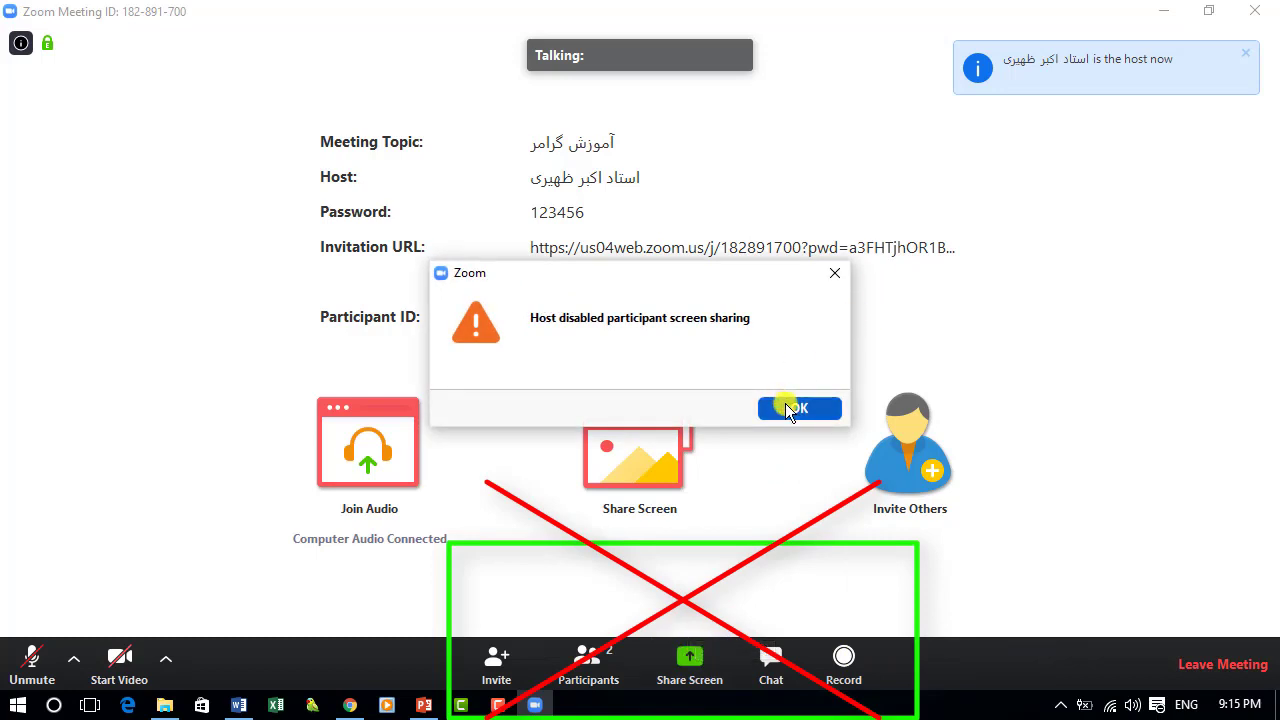
pyautogui.click(830, 408)
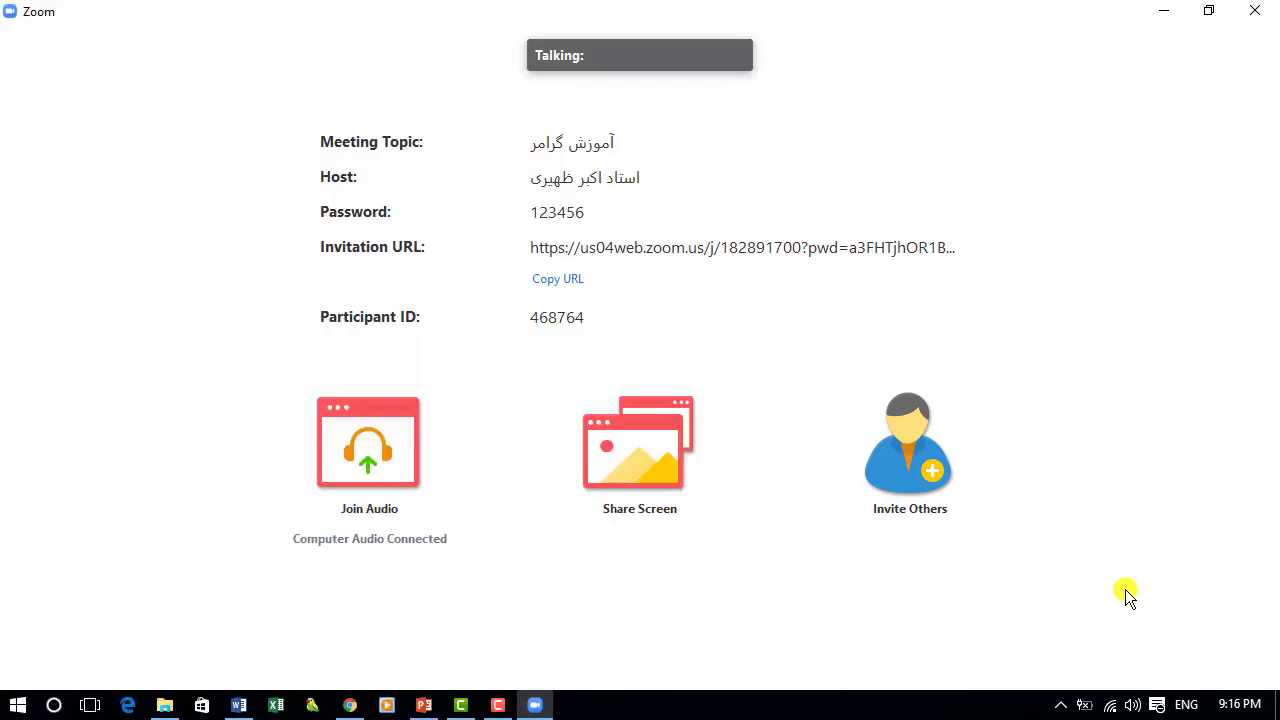
# - Leave the meeting and confirm leaving
pyautogui.moveTo(1166, 646)
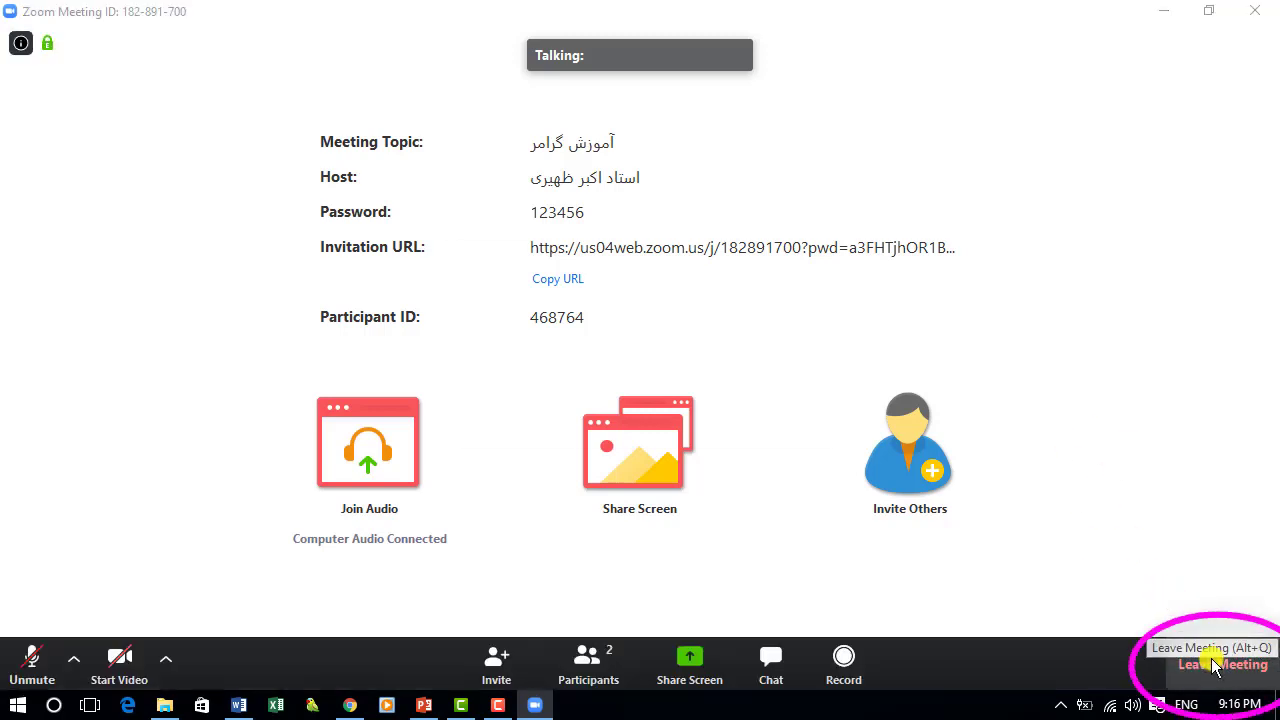
pyautogui.click(1208, 656)
pyautogui.click(693, 416)
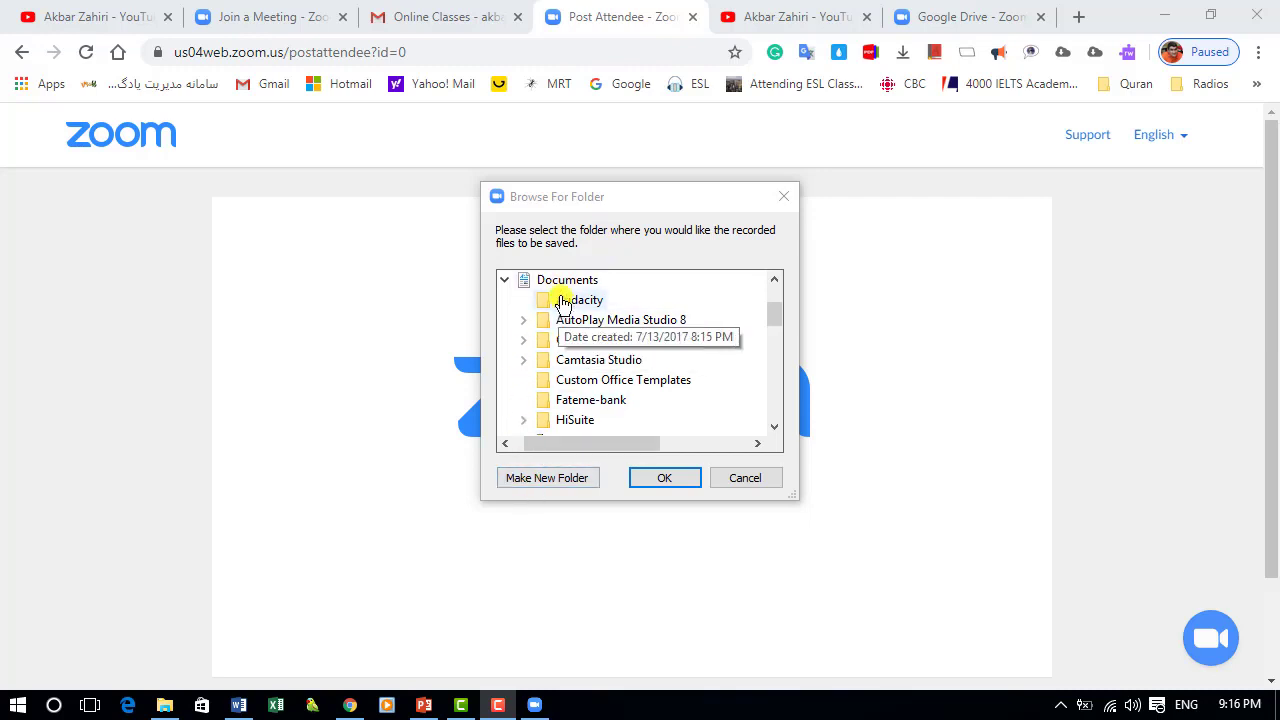
# - Create a folder named first-session inside Documents and save the meeting's recorded files there
pyautogui.click(562, 280)
pyautogui.click(557, 474)
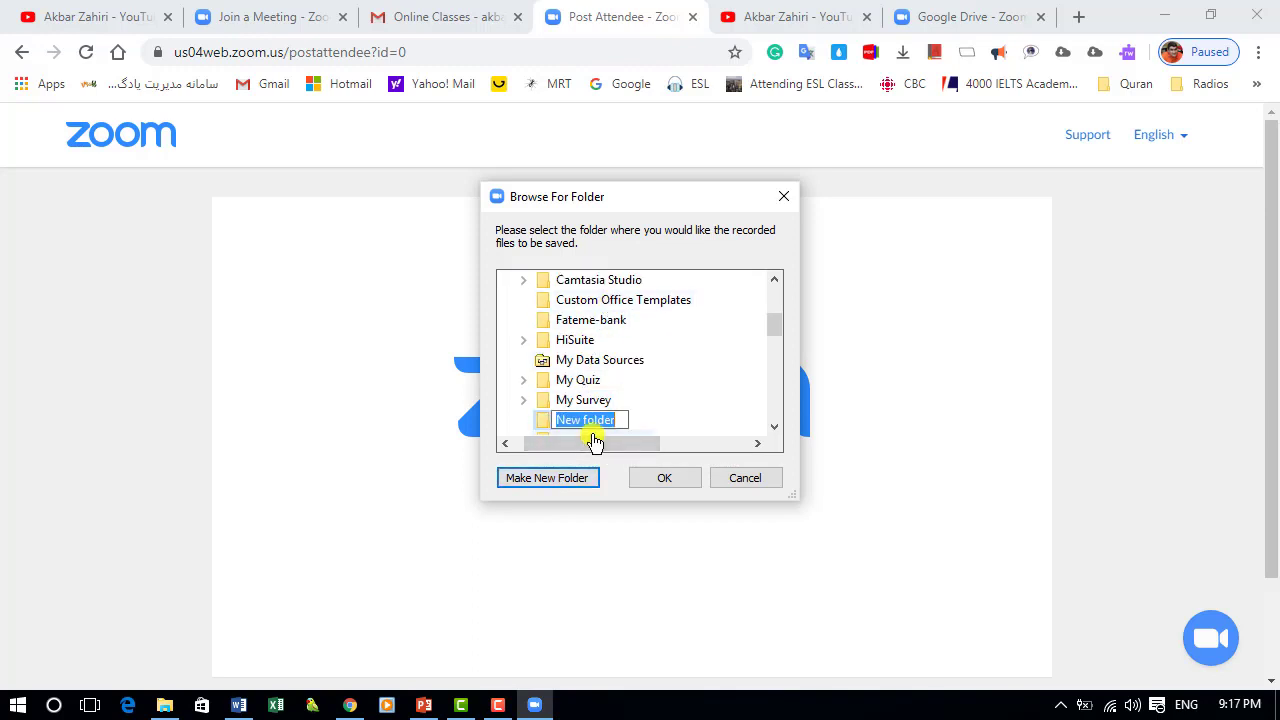
pyautogui.write('firs')
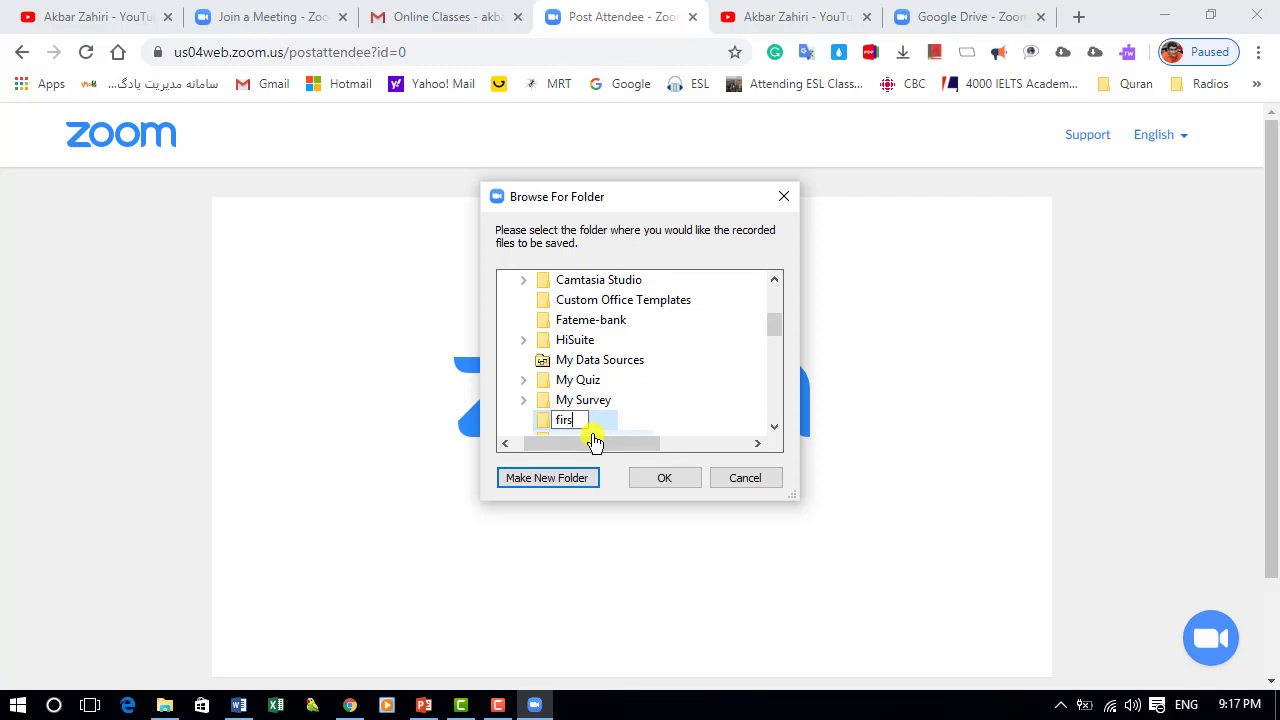
pyautogui.write('t-session')
pyautogui.click(543, 422)
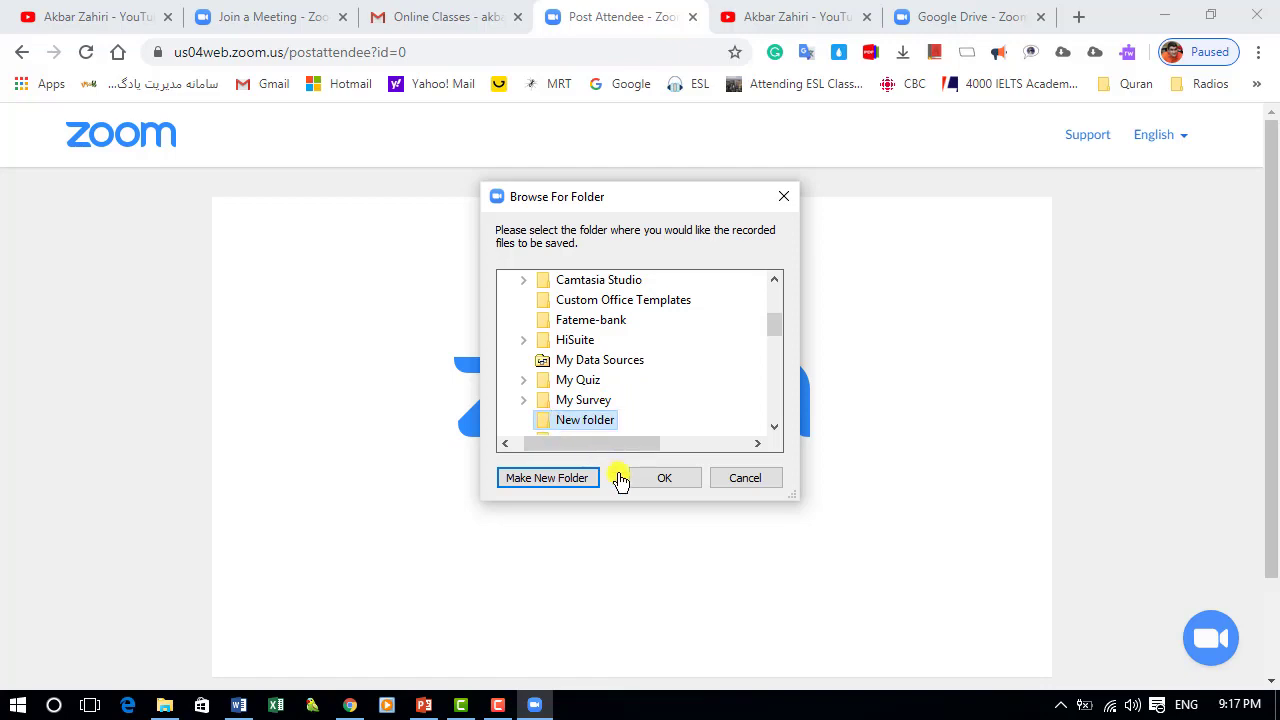
pyautogui.click(655, 477)
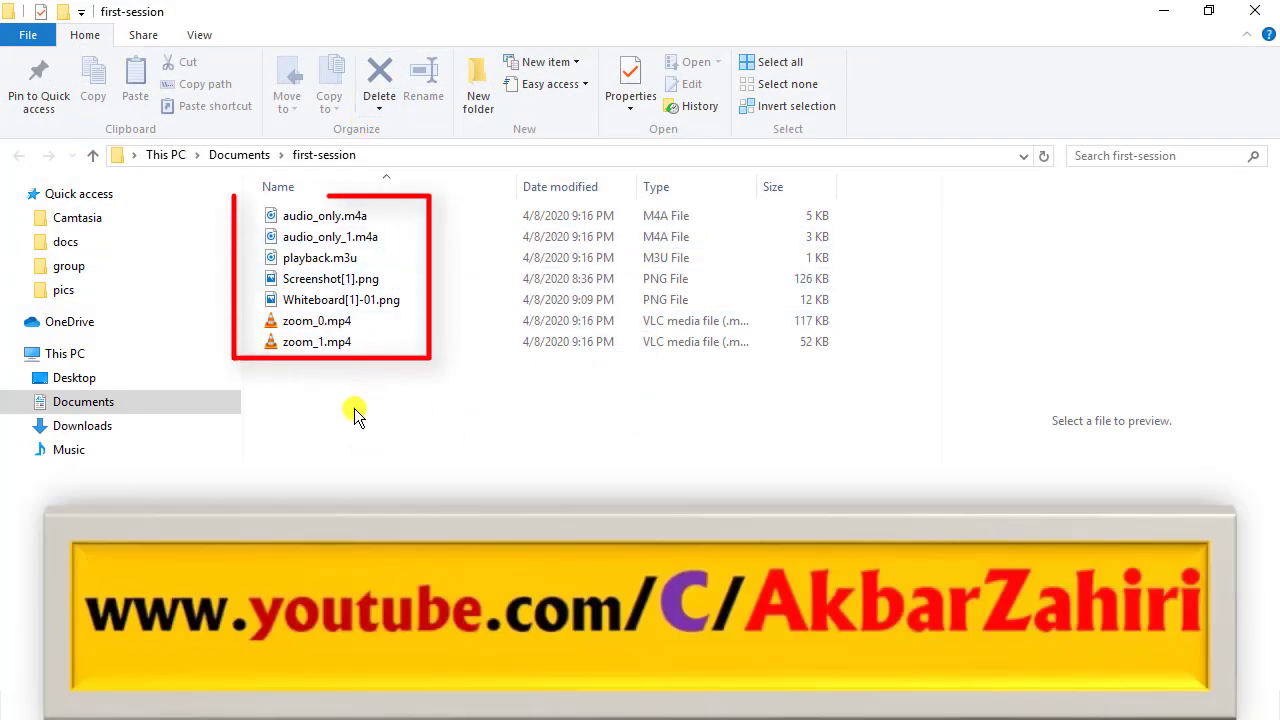
# - Examine the saved video, audio, playlist, whiteboard and screenshot files in the first-session folder
pyautogui.click(335, 343)
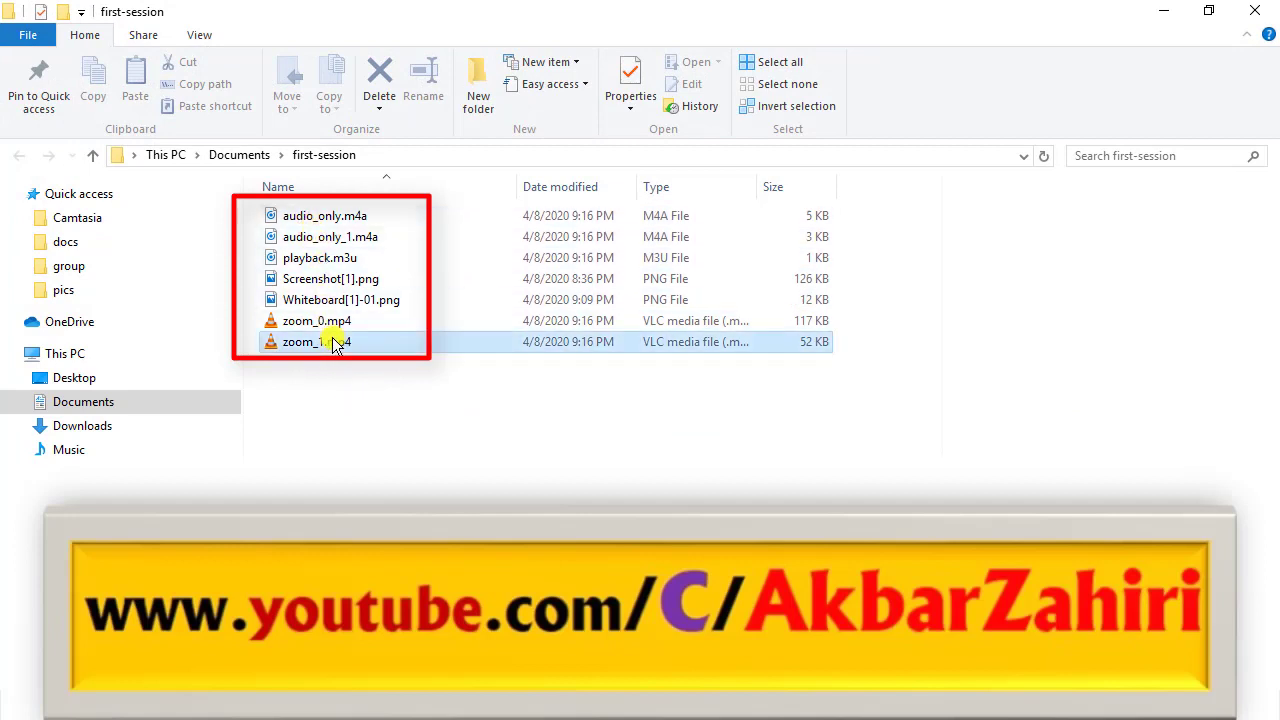
pyautogui.keyDown('ctrl'); pyautogui.click(323, 328); pyautogui.keyUp('ctrl')
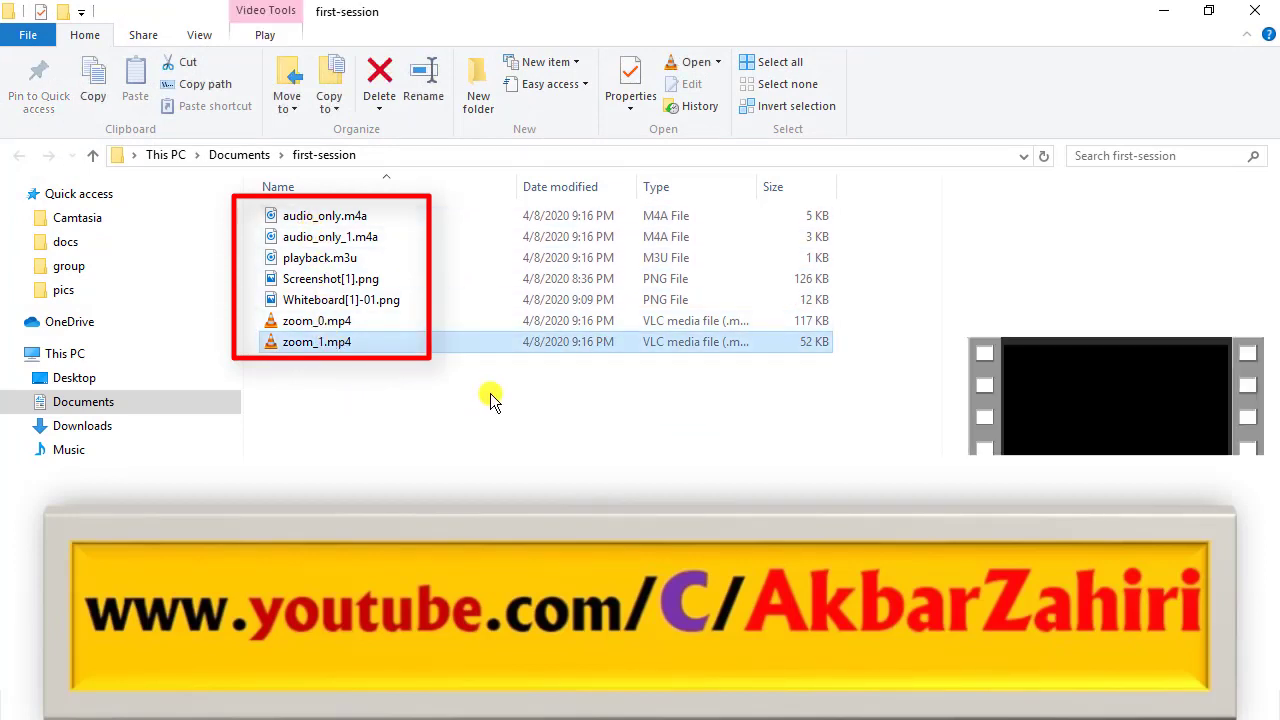
pyautogui.click(487, 442)
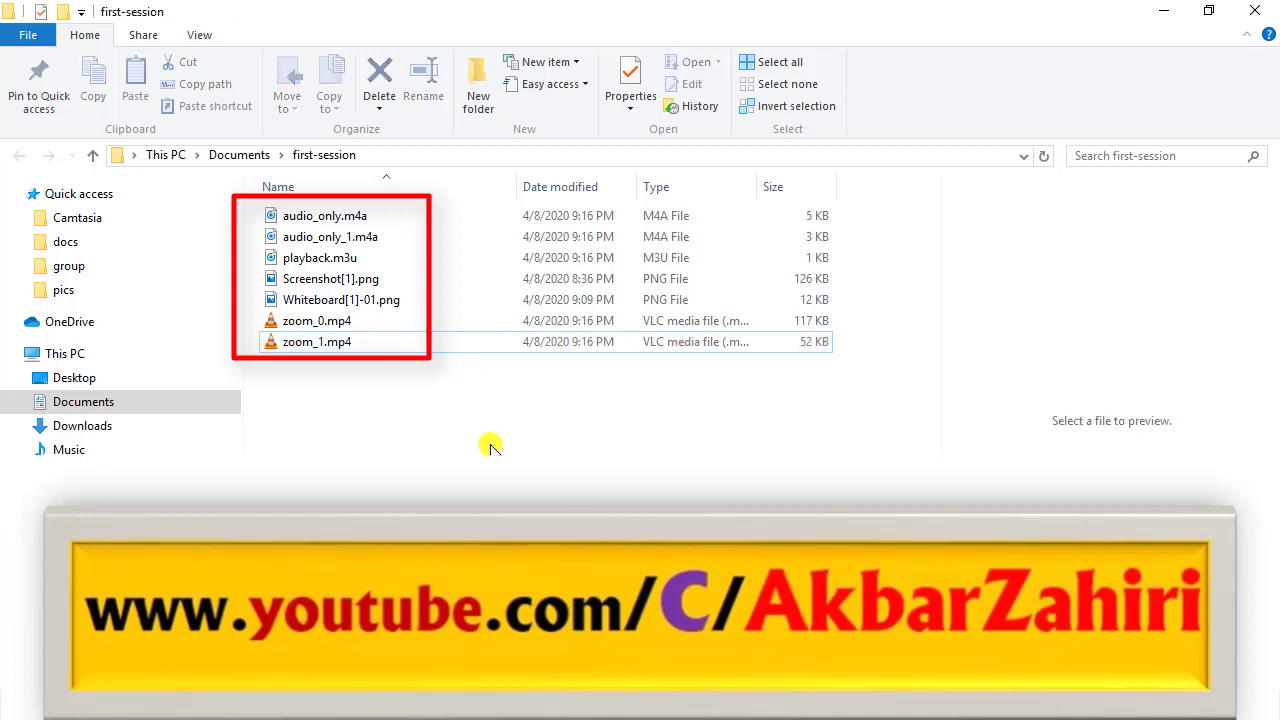
pyautogui.click(335, 252)
pyautogui.keyDown('ctrl'); pyautogui.click(329, 217); pyautogui.keyUp('ctrl')
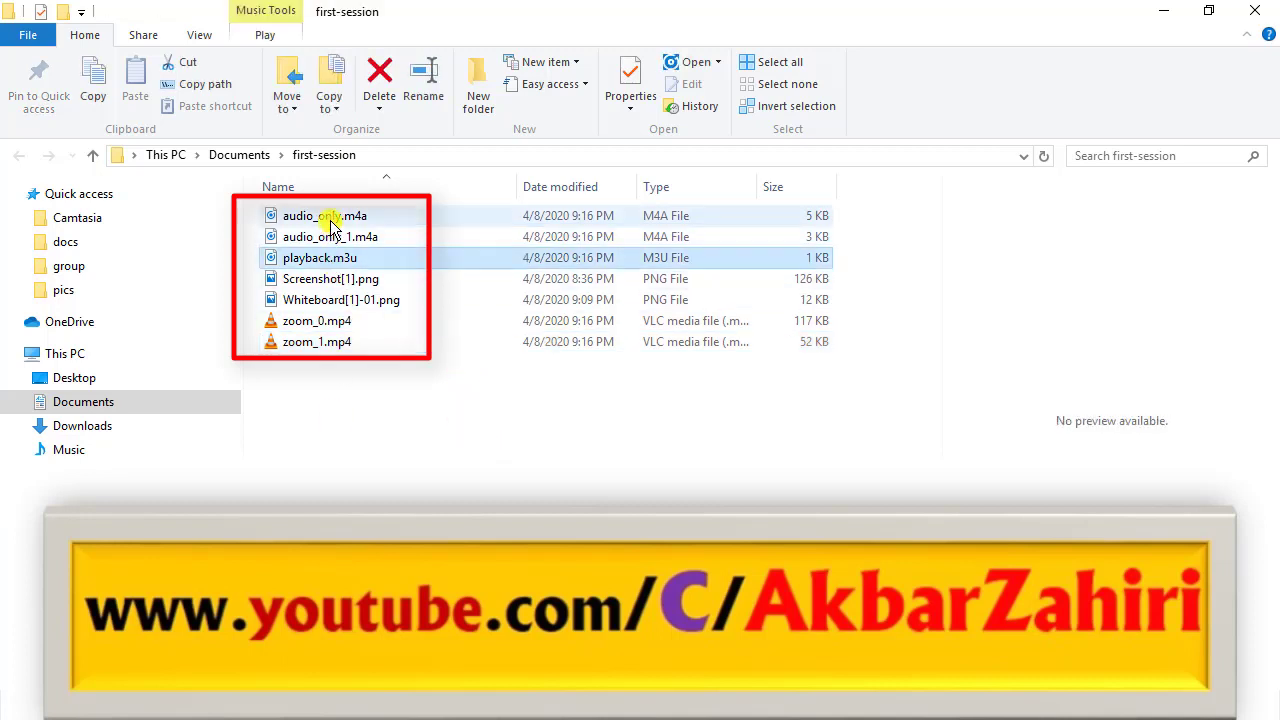
pyautogui.keyDown('ctrl'); pyautogui.click(340, 262); pyautogui.keyUp('ctrl')
pyautogui.keyDown('ctrl'); pyautogui.click(347, 340); pyautogui.keyUp('ctrl')
pyautogui.click(386, 395)
pyautogui.click(349, 303)
pyautogui.click(350, 282)
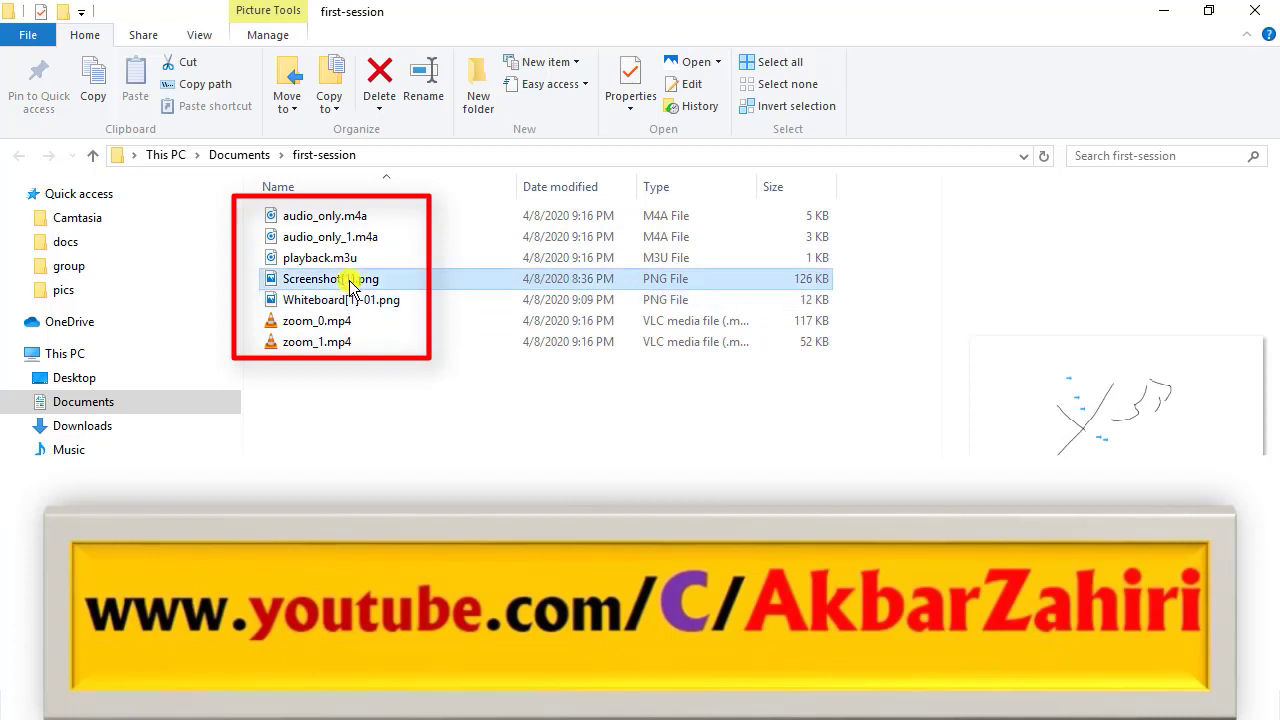